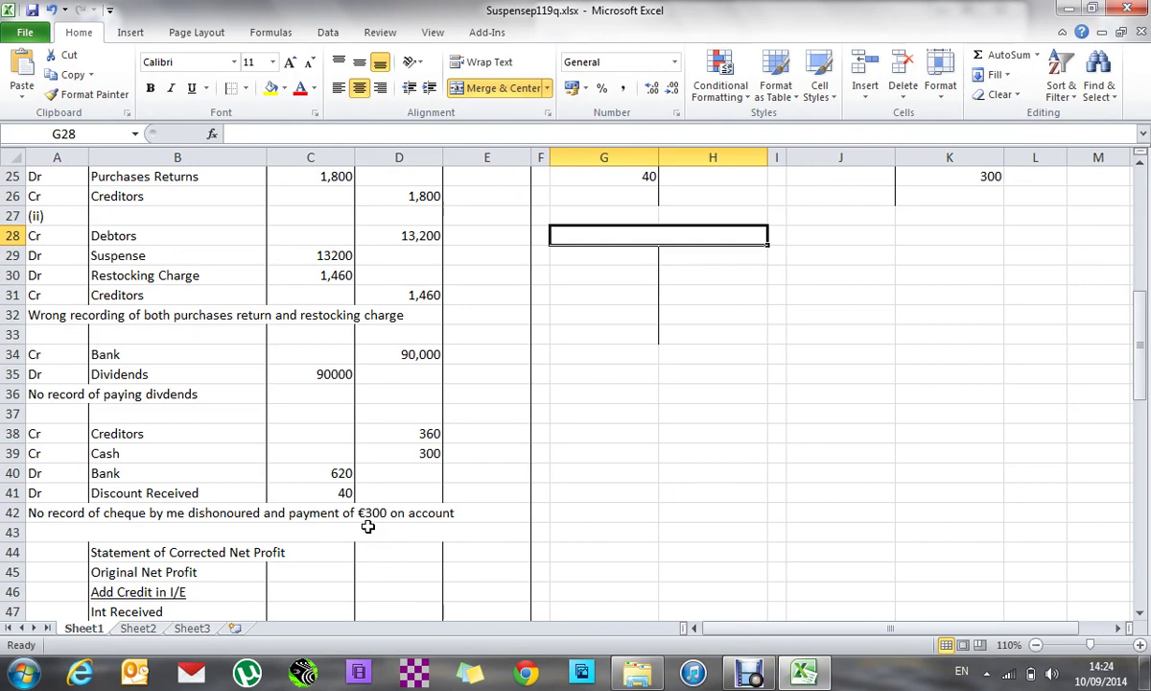
- Title the blank T-account at G28 "Debtors"
type("D")
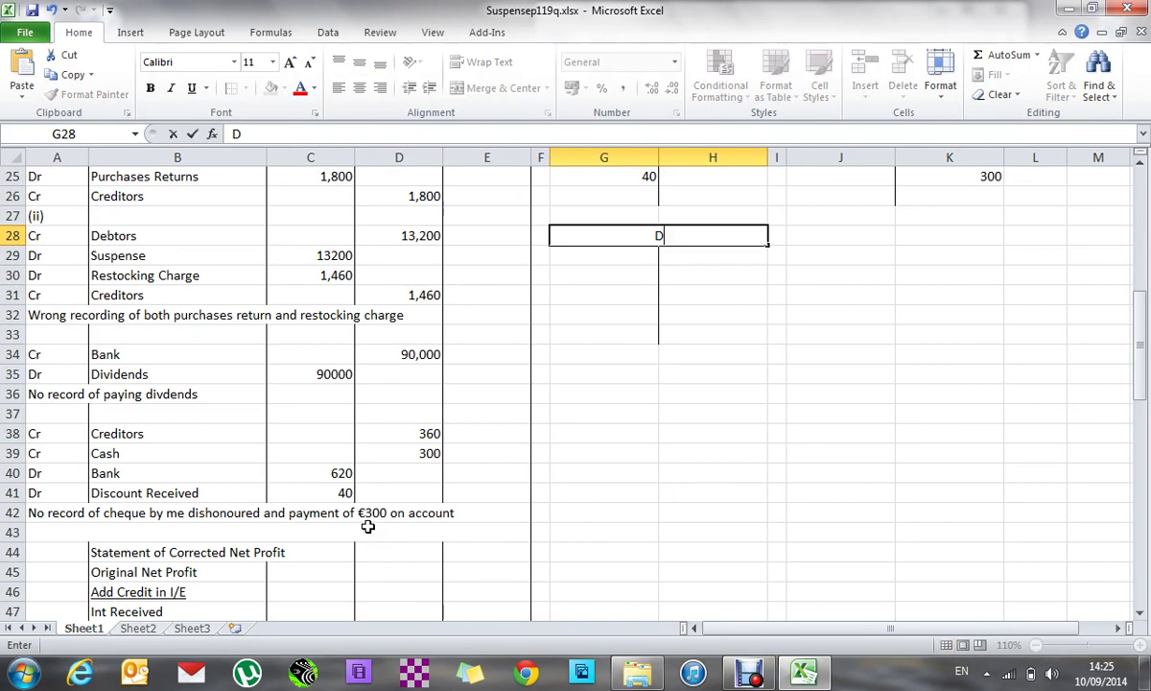
type("ebtors")
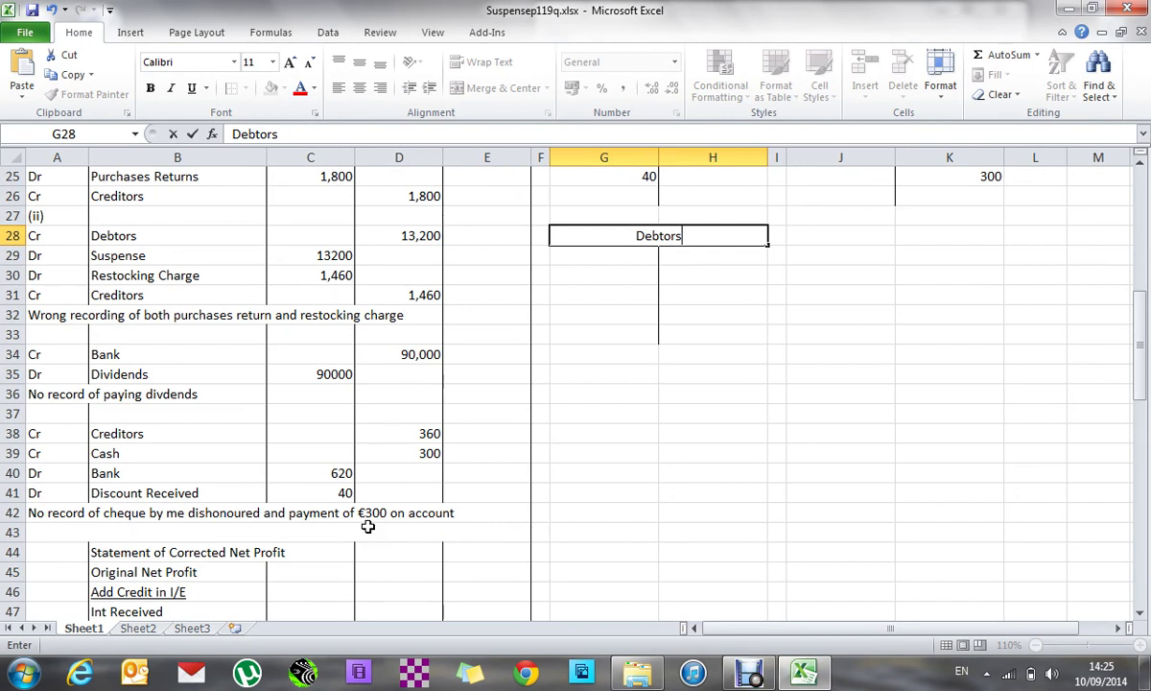
key("Return")
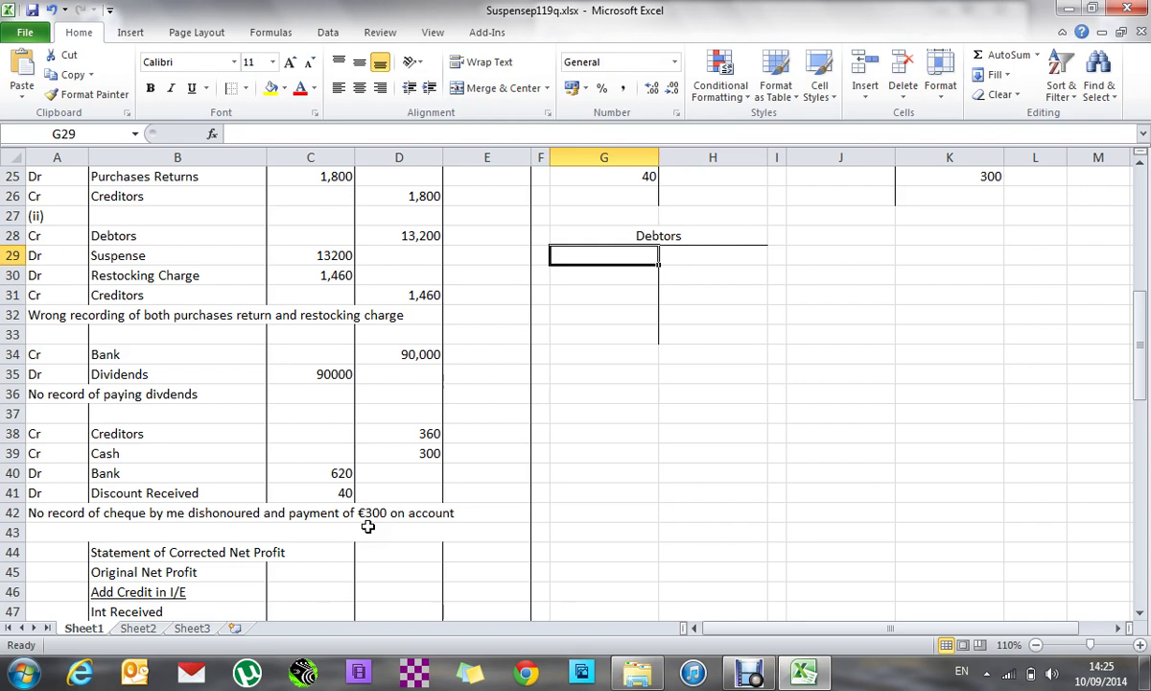
- Enter "Balance b/d 83600" as the opening entry on the debit side of the Debtors account in G29
type("83,6")
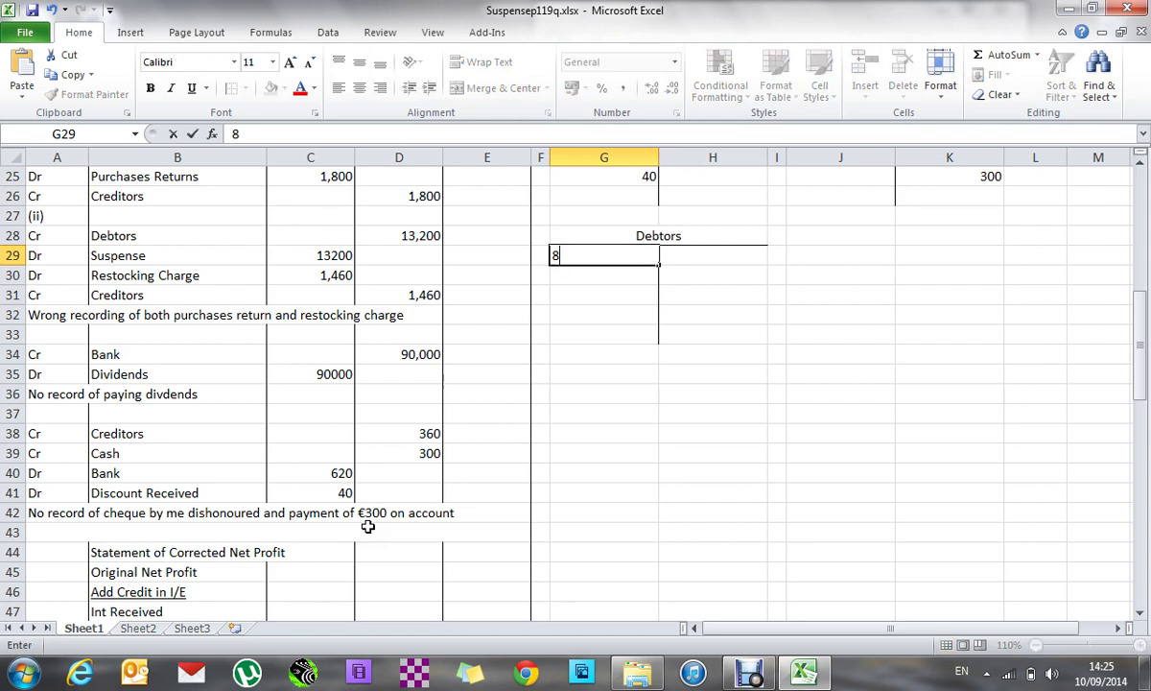
key("BackSpace")
key("BackSpace")
key("BackSpace")
key("BackSpace")
type("Balance b/d")
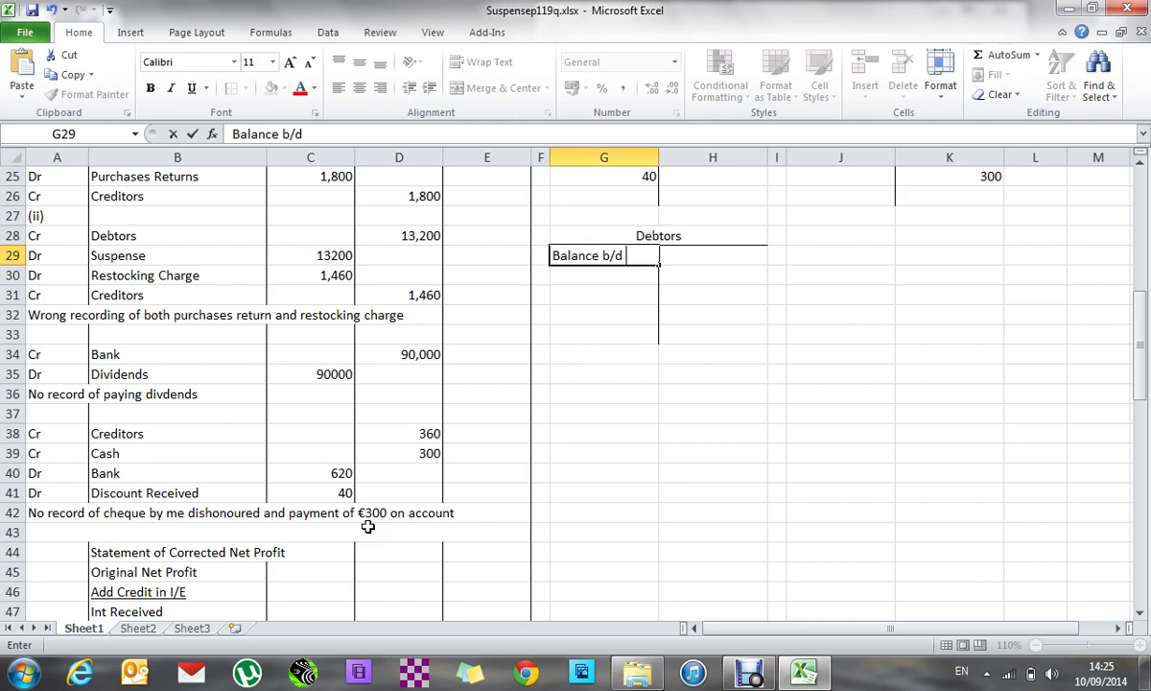
type(" 83600")
key("Return")
key("Return")
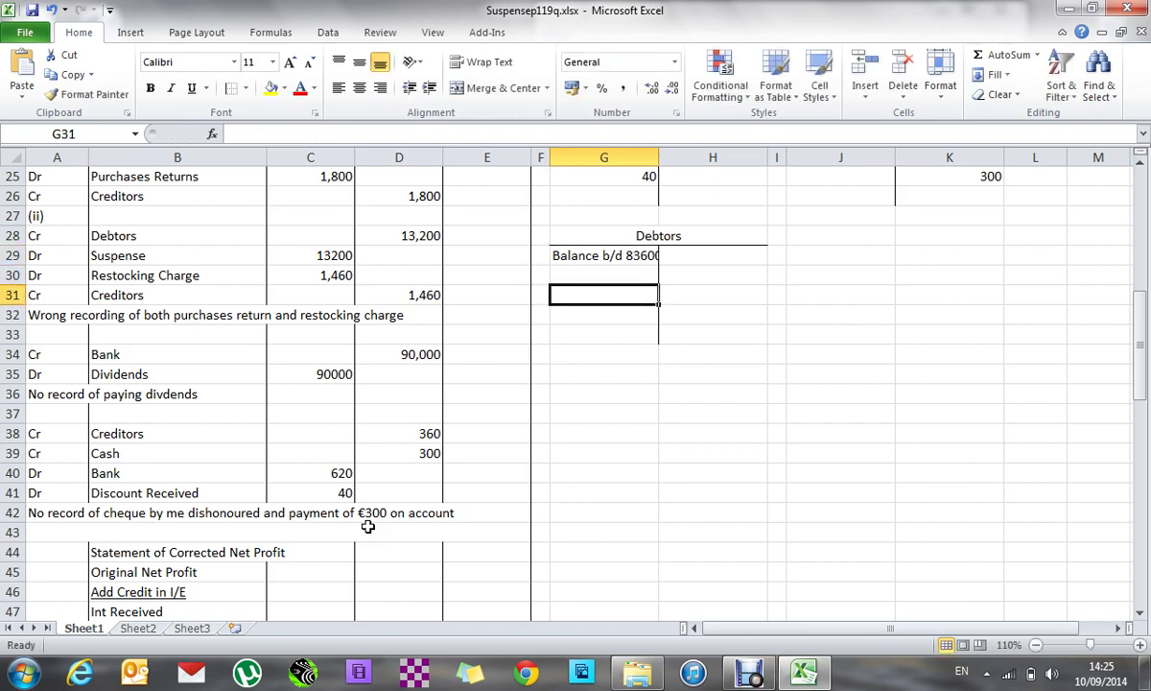
- Widen columns G and H of the T-accounts to a column width of 18 each
key("alt+o")
key("c")
key("w")
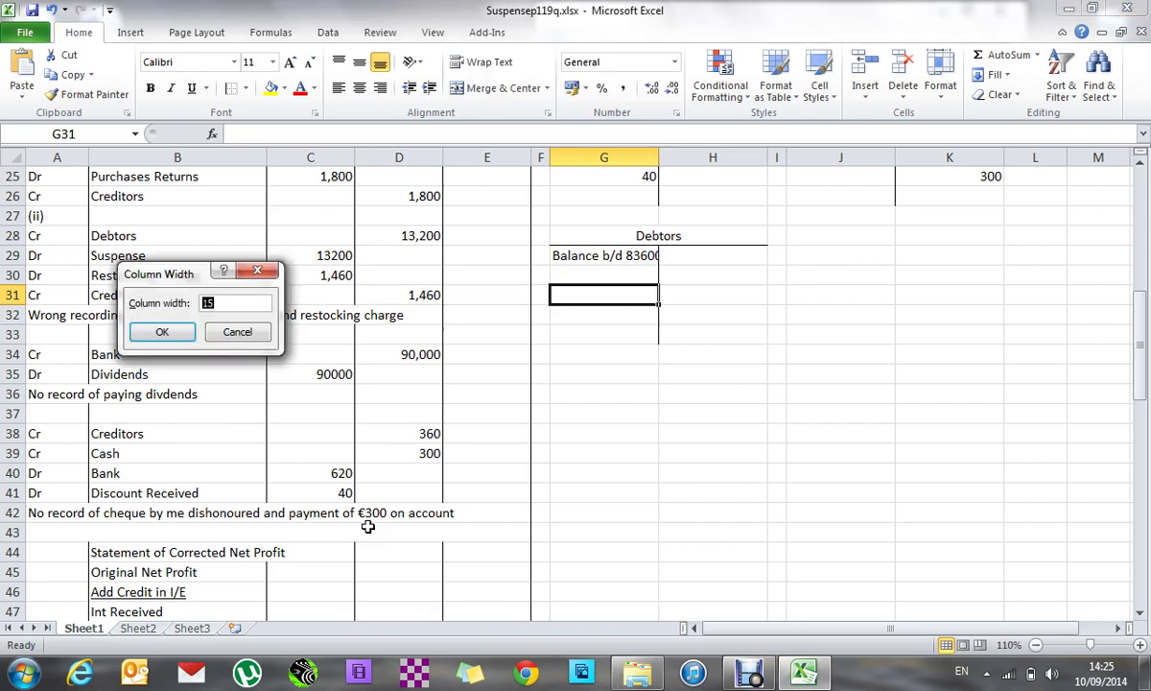
type("18")
key("Return")
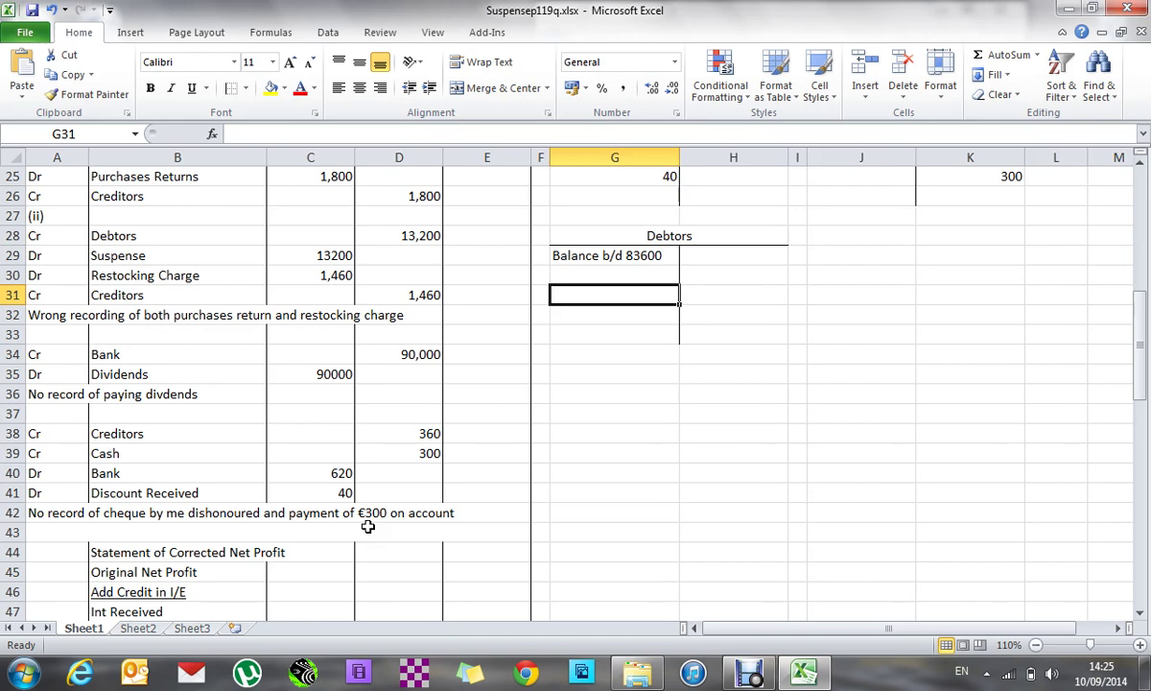
key("Right")
key("alt+o")
type("cw1")
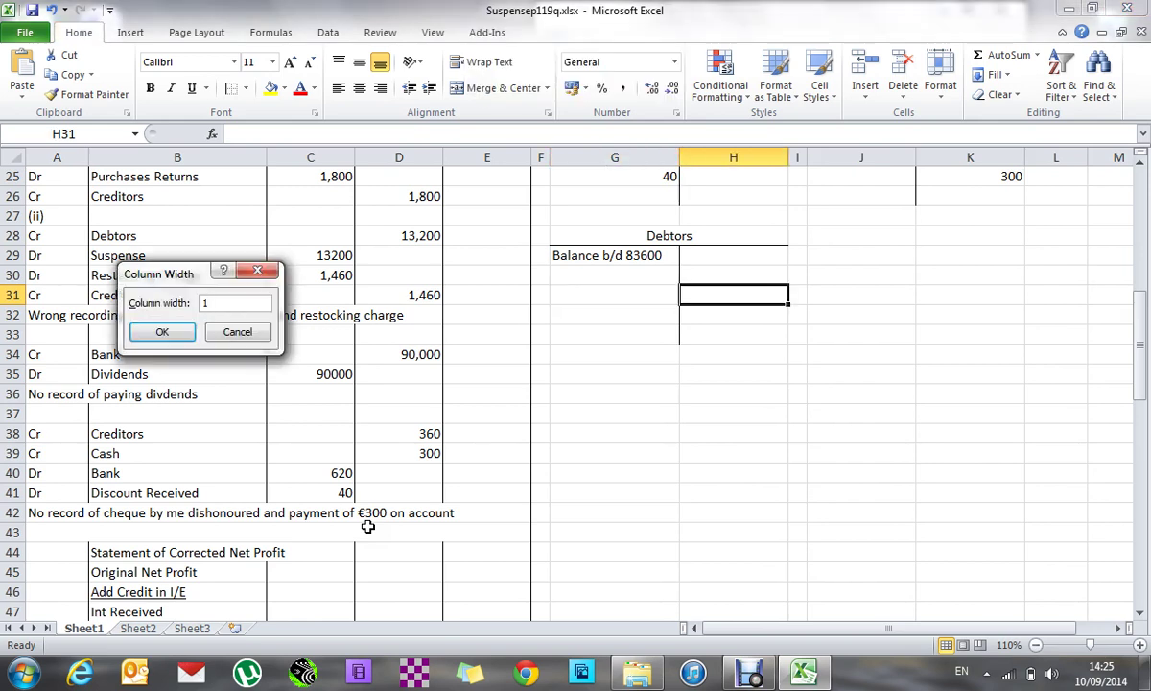
type("8")
key("Return")
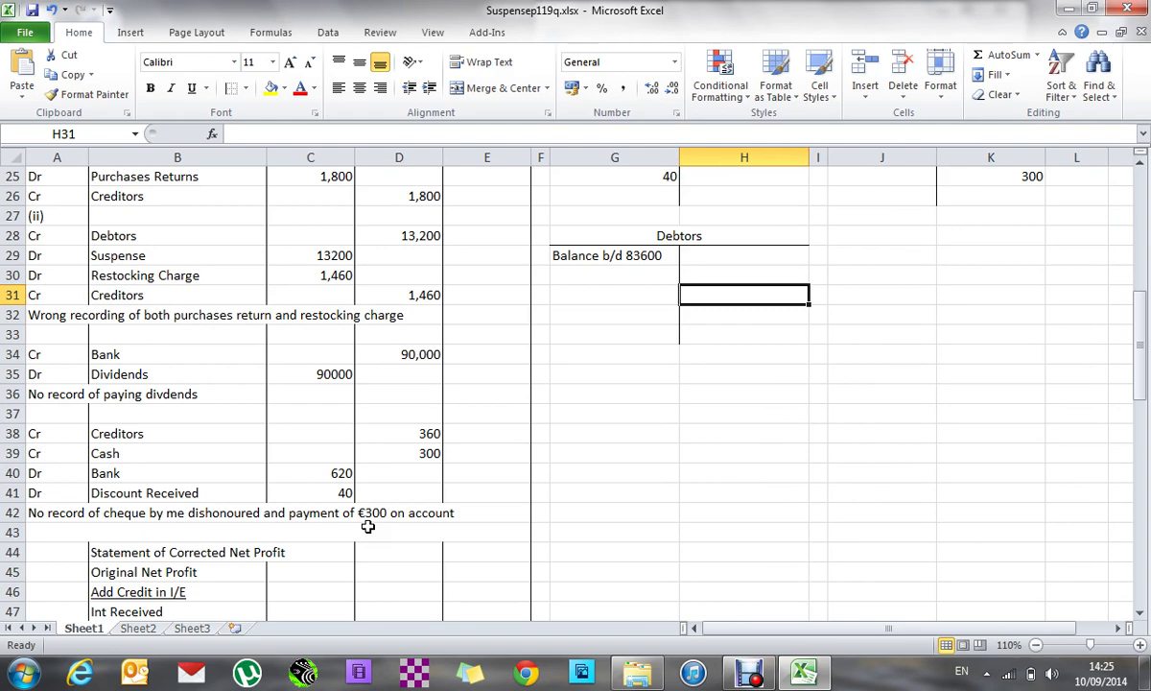
- Review the journal entries down column A for postings that affect the Debtors account
key("Left")
key("Left")
key("Left")
key("Left")
key("Left")
key("Left")
key("Left")
key("Up")
key("Up")
key("Up")
key("Up")
key("Up")
key("Up")
key("Up")
key("Up")
key("Up")
key("Up")
key("Up")
key("Up")
key("Up")
key("Up")
key("Up")
key("Up")
key("Up")
key("Up")
key("Up")
key("Up")
key("Up")
key("Up")
key("Up")
key("Up")
key("Up")
key("Up")
key("Down")
key("Down")
key("Down")
key("Down")
key("Down")
key("Down")
key("Down")
key("Down")
key("Down")
key("Down")
key("Down")
key("Down")
key("Down")
key("Down")
key("Down")
key("Down")
key("Down")
key("Down")
key("Down")
key("Down")
key("Down")
key("Down")
key("Down")
key("Down")
key("Down")
key("Down")
key("Down")
key("Up")
key("Up")
key("Up")
key("Up")
key("Up")
key("Up")
key("Up")
key("Up")
key("Up")
key("Up")
key("Up")
key("Up")
key("Up")
key("Up")
key("Up")
key("Up")
key("Up")
key("Up")
key("Up")
key("Up")
key("Up")
key("Down")
key("Down")
key("Down")
key("Down")
key("Down")
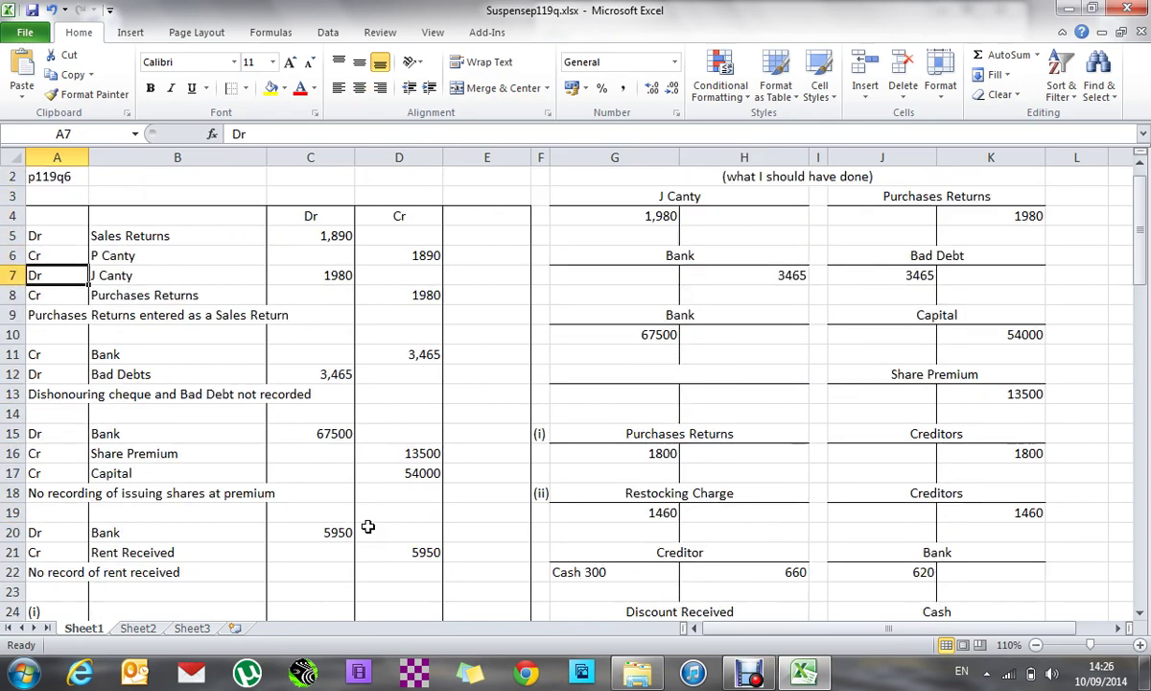
key("Down")
key("Down")
key("Down")
key("Down")
key("Down")
key("Down")
key("Down")
key("Down")
key("Down")
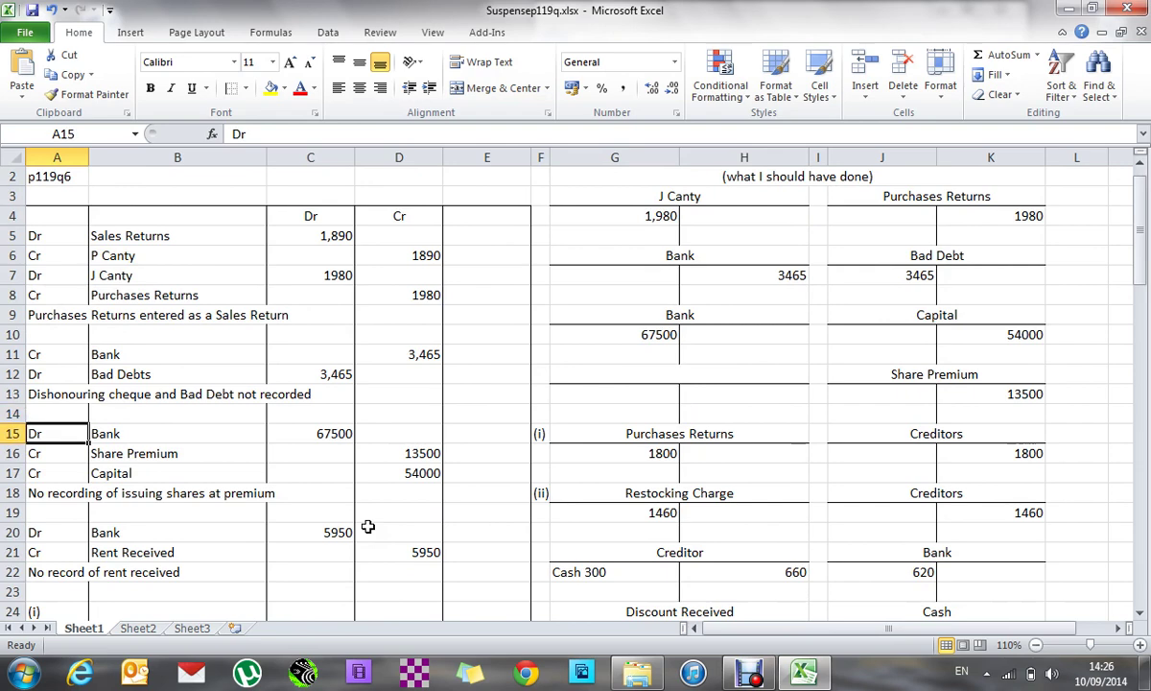
key("Down")
key("Down")
key("Down")
key("Down")
key("Down")
key("Down")
key("Down")
key("Down")
key("Down")
key("Down")
key("Down")
key("Down")
key("Down")
key("Down")
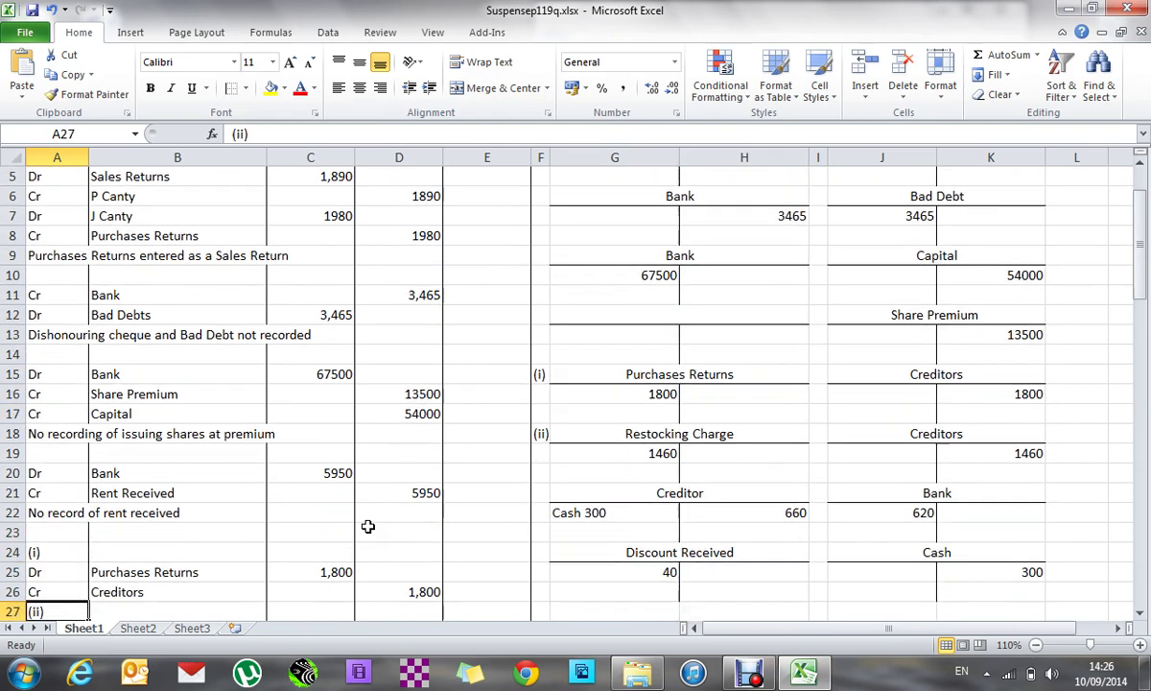
key("Up")
key("Up")
key("Up")
key("Down")
key("Down")
key("Down")
key("Down")
key("Down")
key("Down")
key("Down")
key("Down")
key("Down")
key("Down")
key("Down")
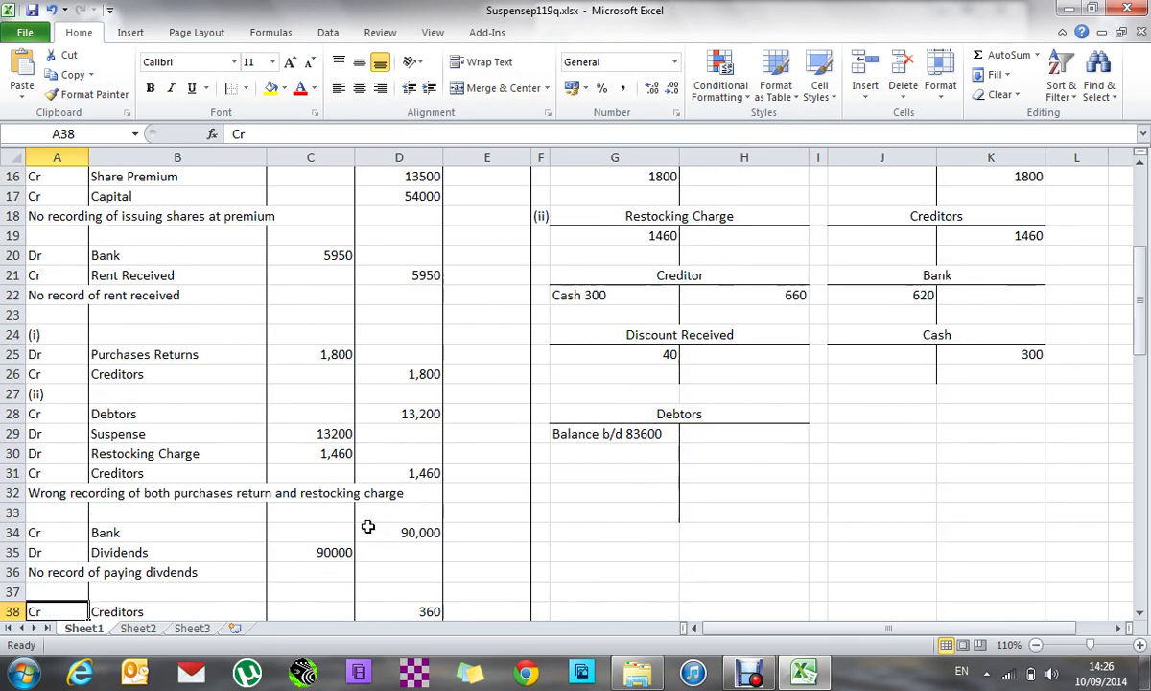
key("Up")
key("Up")
key("Up")
key("Up")
key("Up")
key("Up")
key("Up")
key("Up")
key("Up")
key("Up")
key("Down")
key("Down")
key("Up")
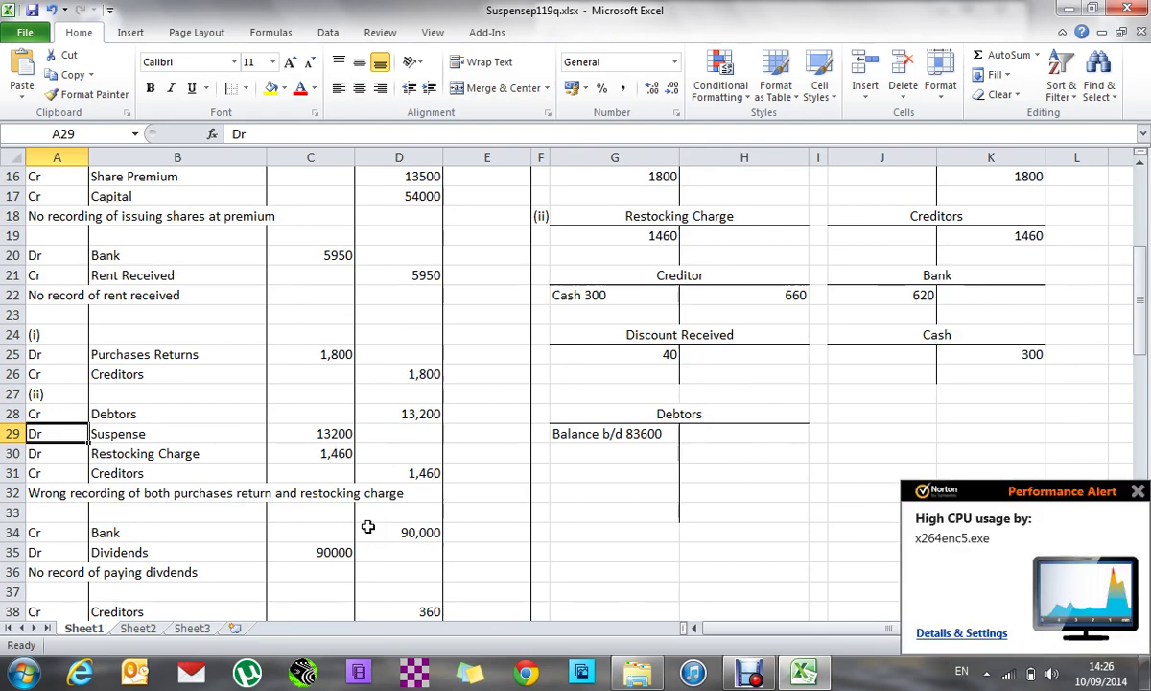
- Enter "Debtors 13200" below the opening balance on the debit side of the Debtors account in G30
left_click(650, 454)
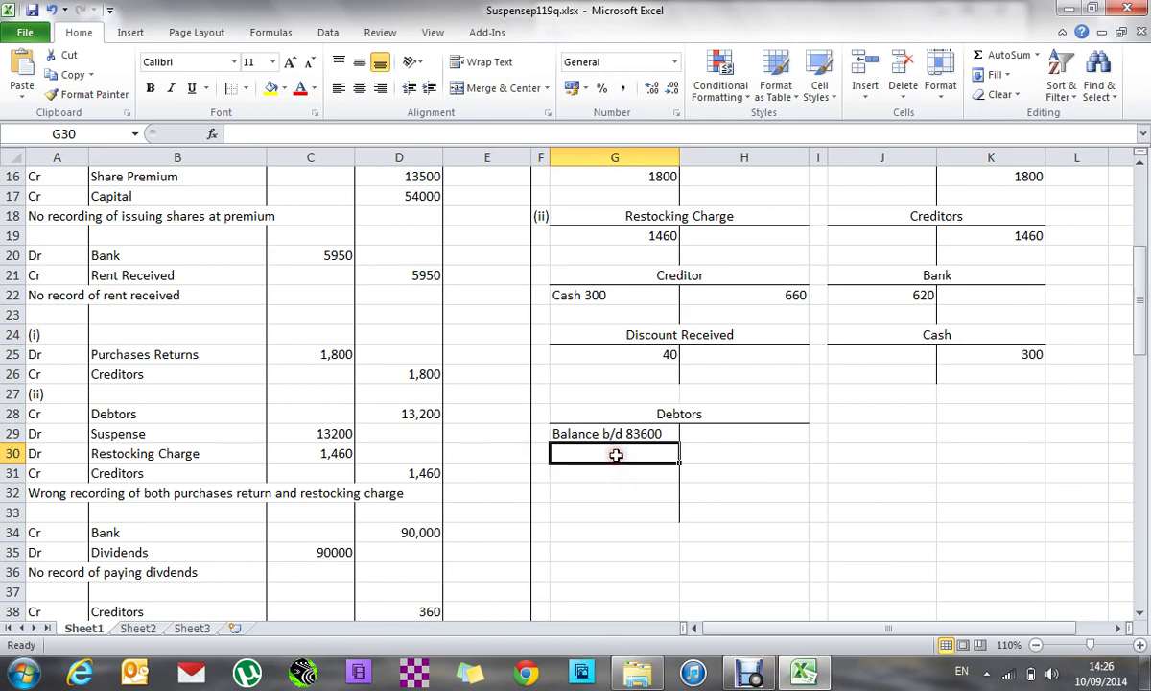
type("Debtors  13200")
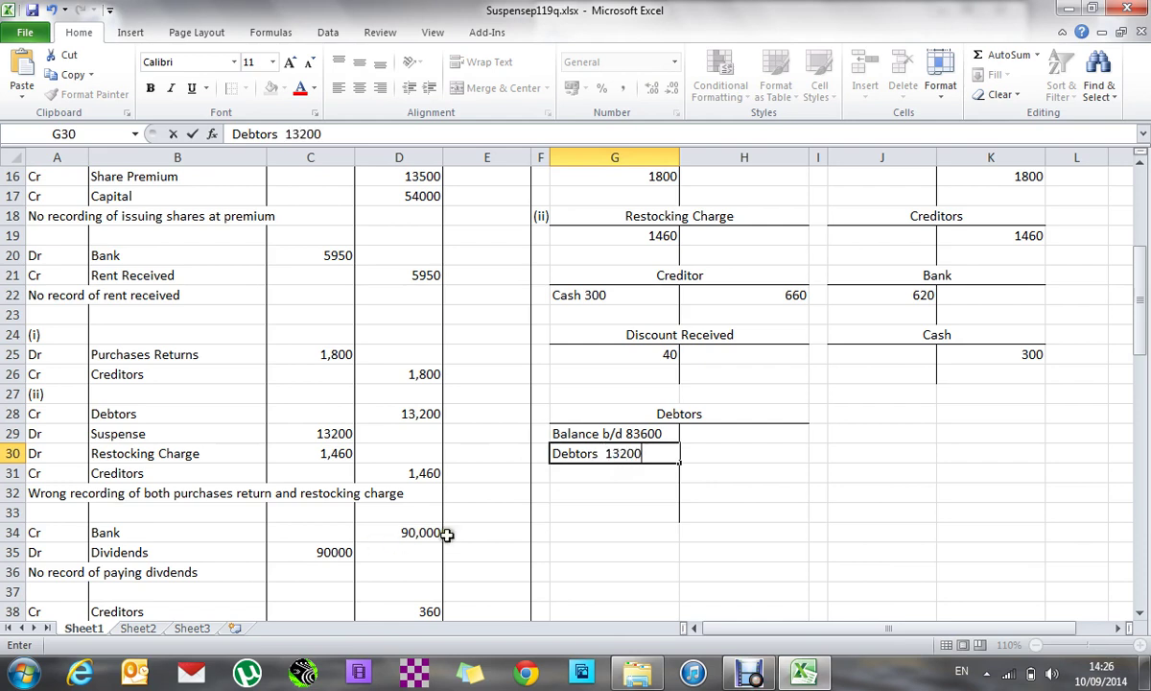
left_click(475, 548)
- Review the remaining journal entries and the T-accounts above for any other postings to the Debtors account
key("Down")
key("Down")
key("Down")
key("Down")
key("Down")
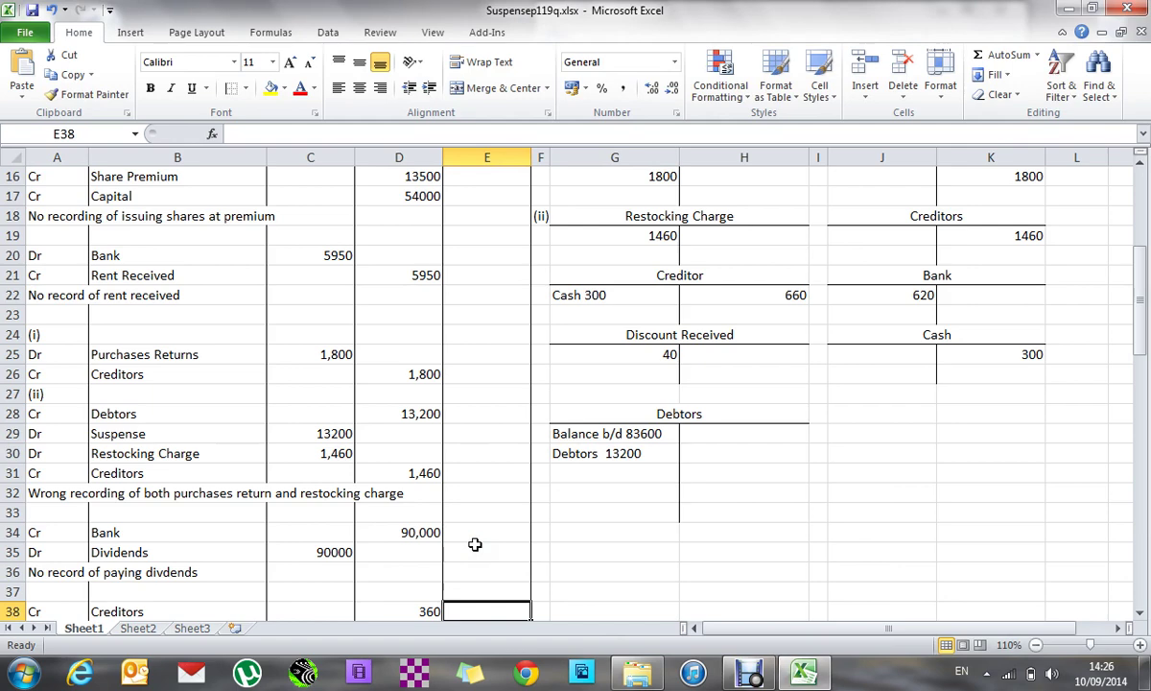
key("Down")
key("Down")
key("Down")
key("Down")
key("Down")
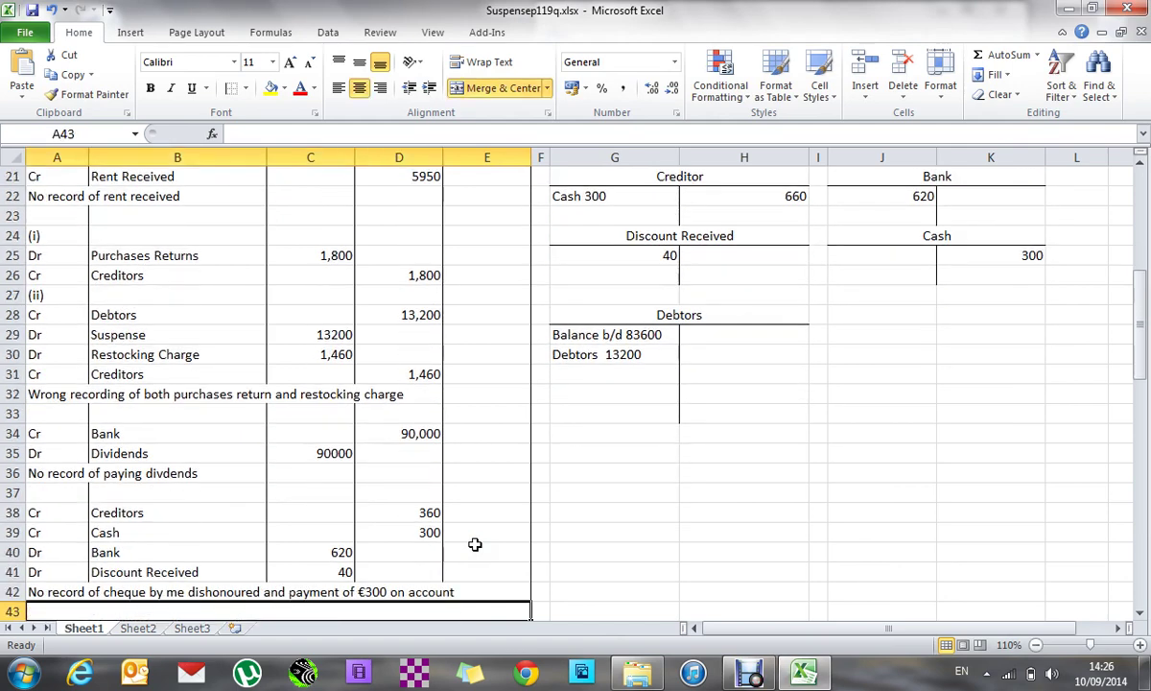
key("Down")
key("Down")
key("Down")
key("Up")
key("Up")
key("Up")
key("Up")
key("Up")
key("Up")
key("Up")
key("Up")
key("Up")
key("Up")
key("Up")
key("Up")
key("Up")
key("Up")
key("Up")
key("Up")
key("Up")
key("Up")
key("Up")
key("Up")
key("Up")
key("Up")
key("Up")
key("Up")
key("Up")
key("Up")
key("Up")
key("Up")
key("Down")
key("Down")
key("Down")
key("Down")
key("Down")
key("Down")
key("Down")
key("Down")
key("Down")
key("Down")
key("Down")
- Enter "Balance c/d 96800" on the credit side of the Debtors account in H29
key("Right")
key("Right")
key("Right")
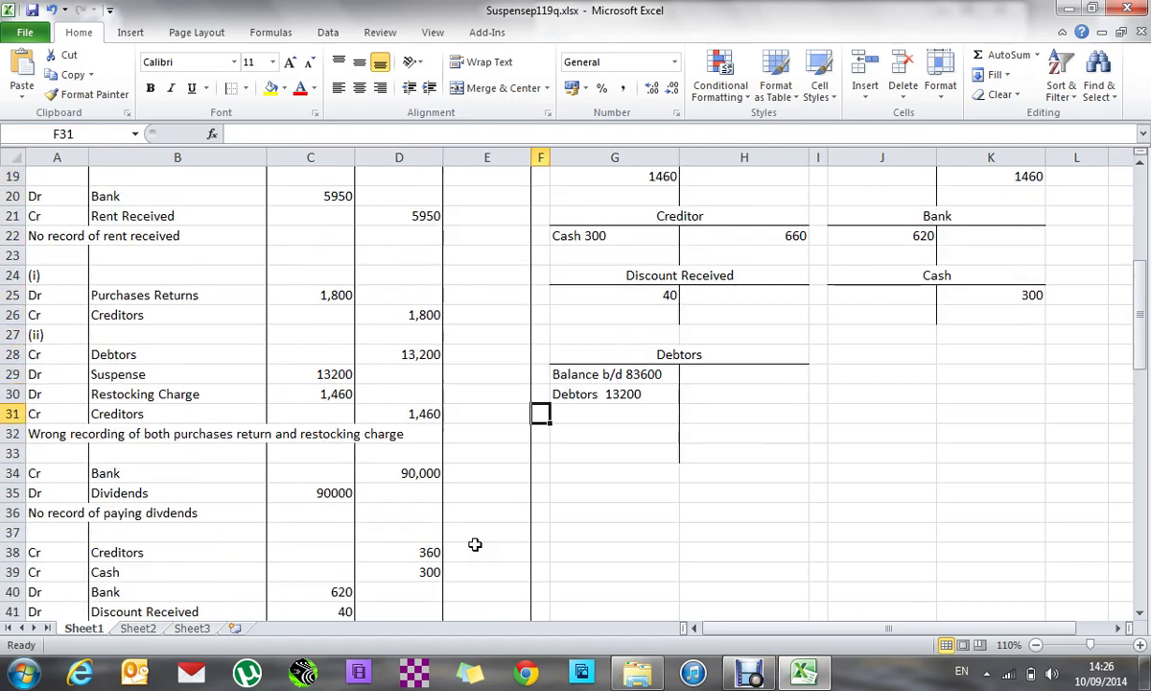
key("Up")
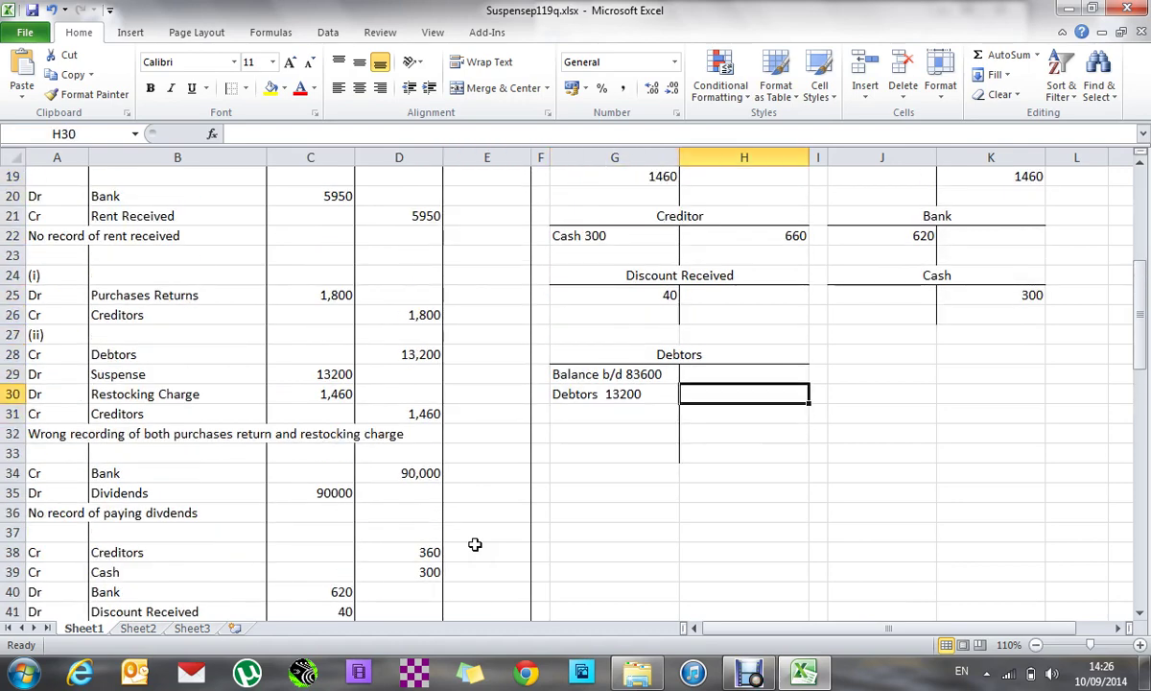
key("Up")
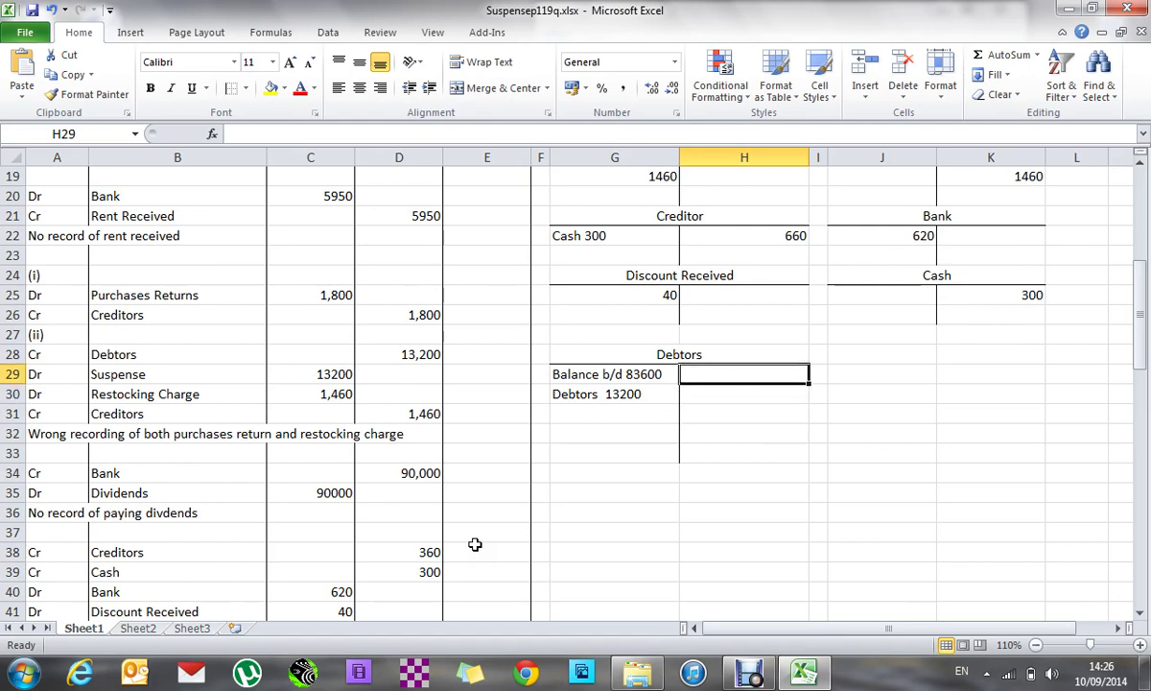
type("Balance ")
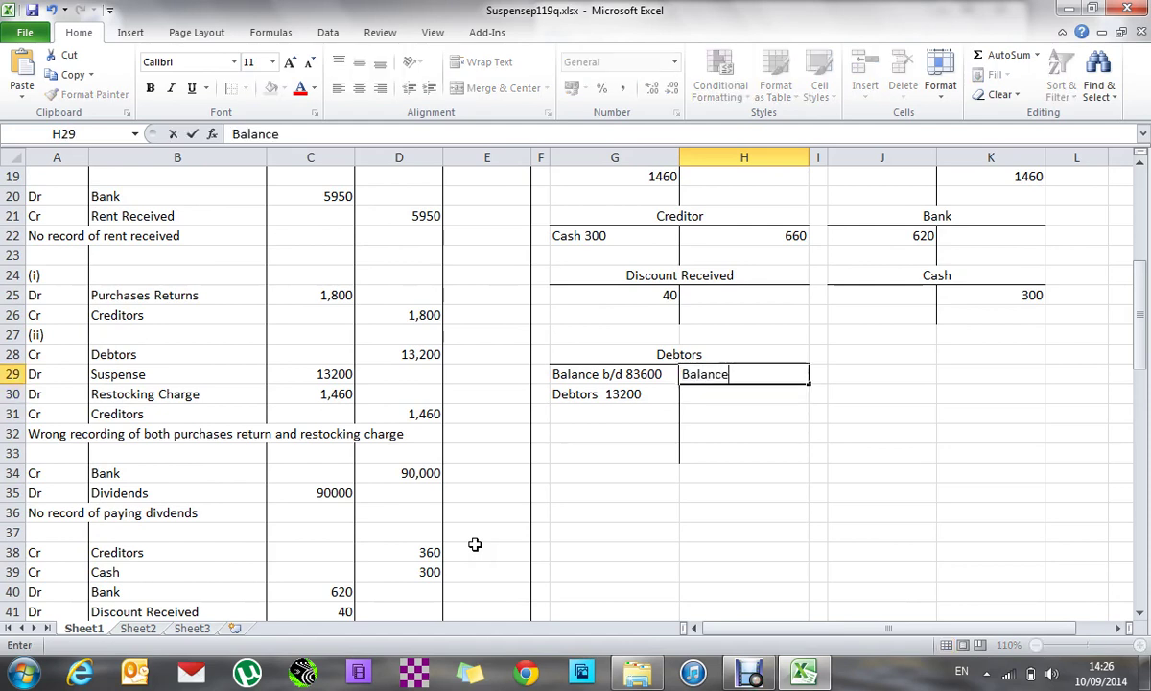
type("c/d")
type("9")
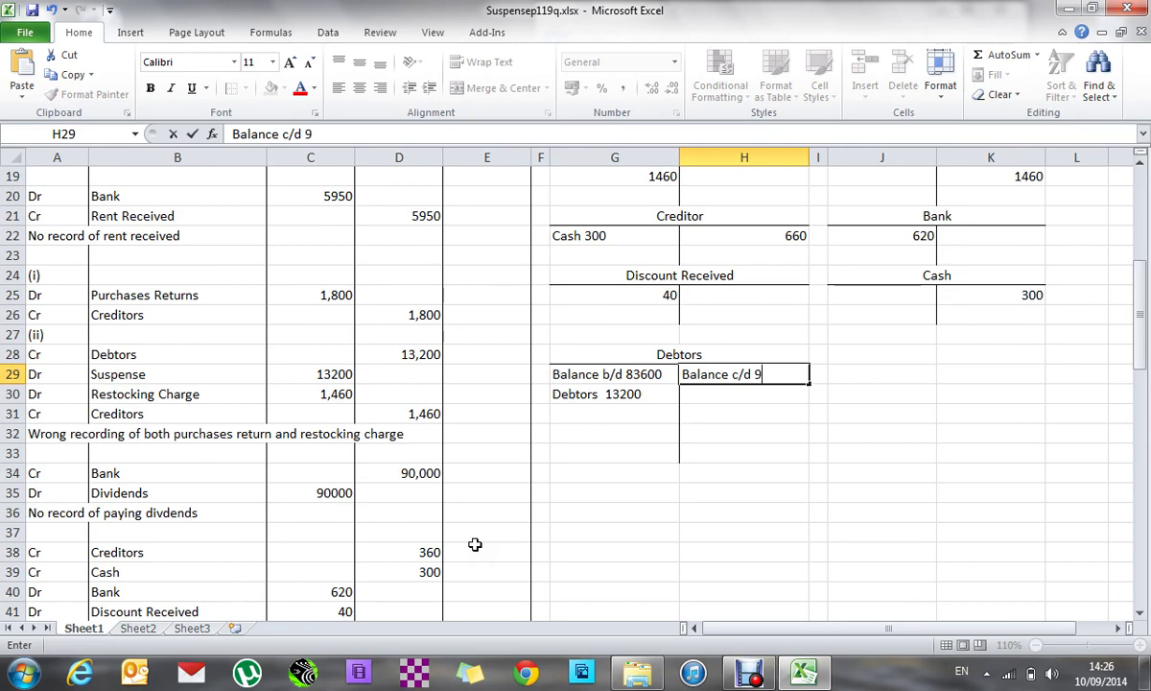
type("6800")
key("Return")
- Enter the total 96800 on both sides of the Debtors account in H32 and G32
key("Return")
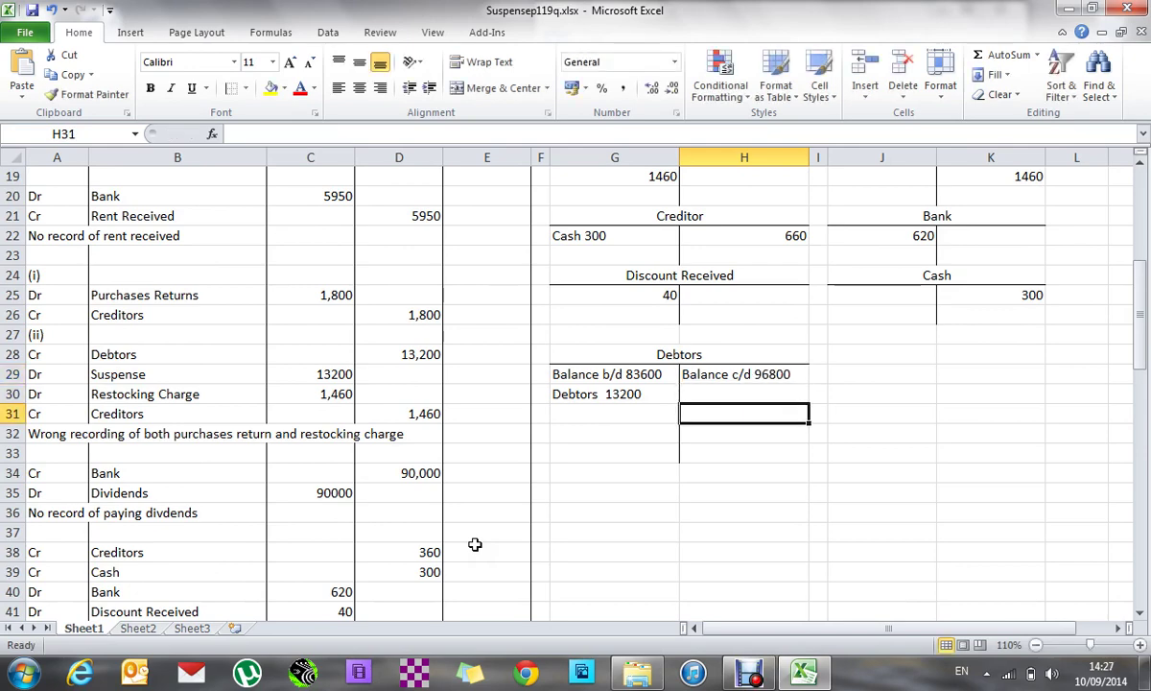
key("Return")
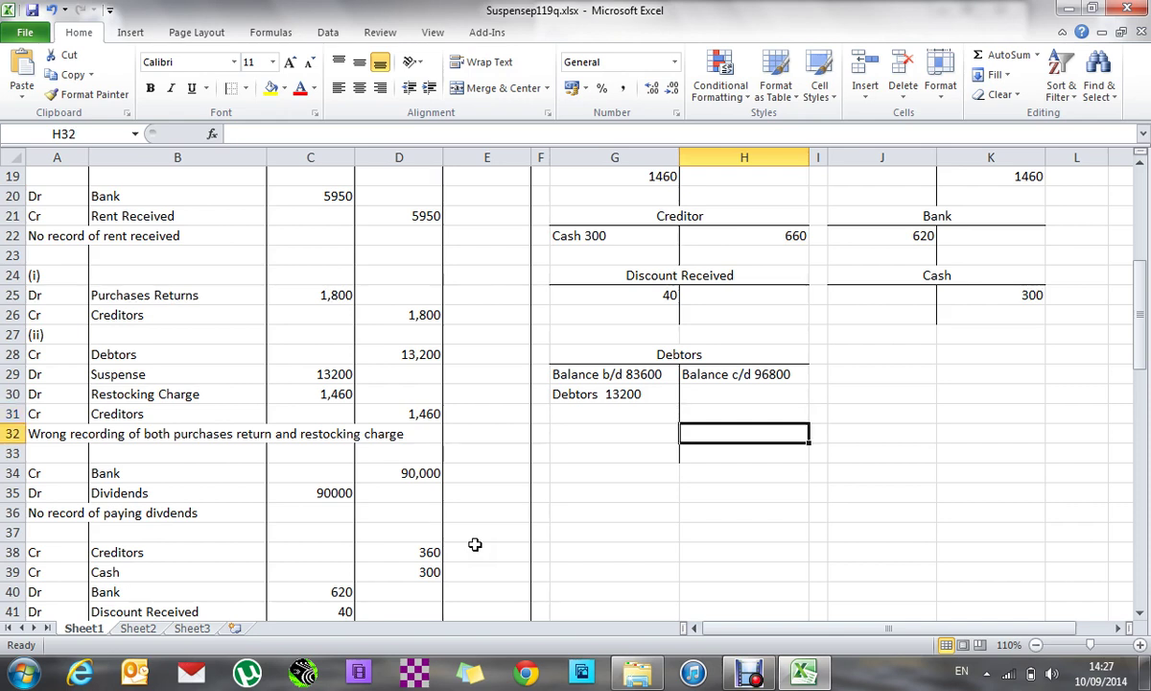
type("96800")
key("Left")
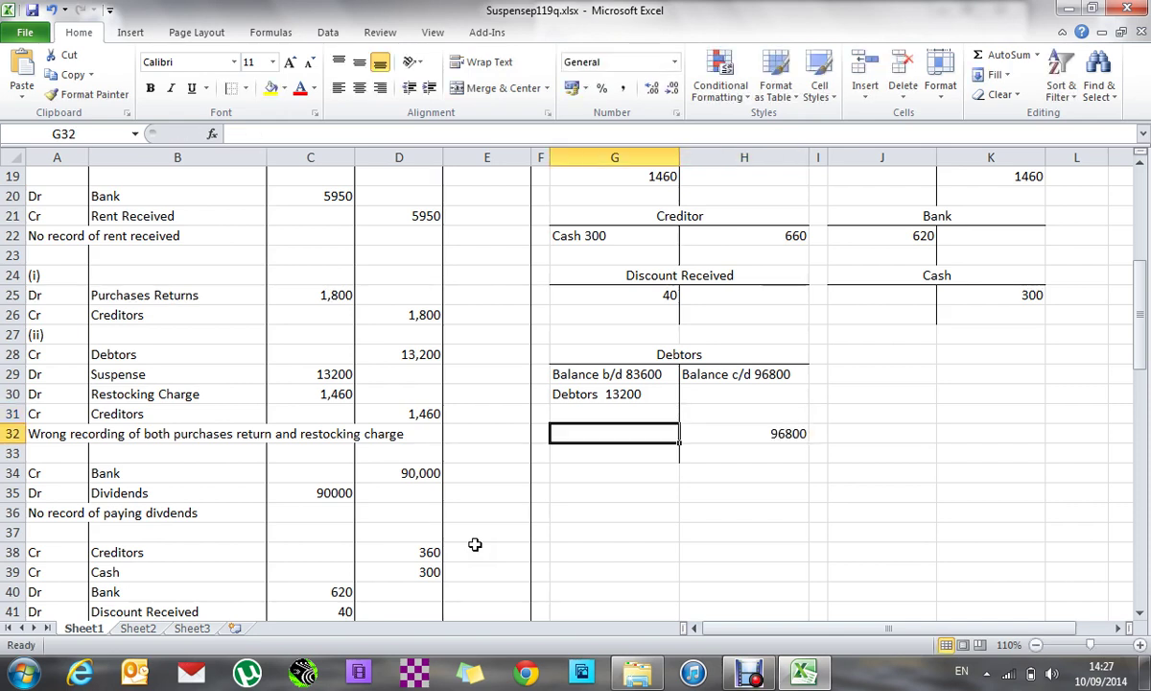
type("96800")
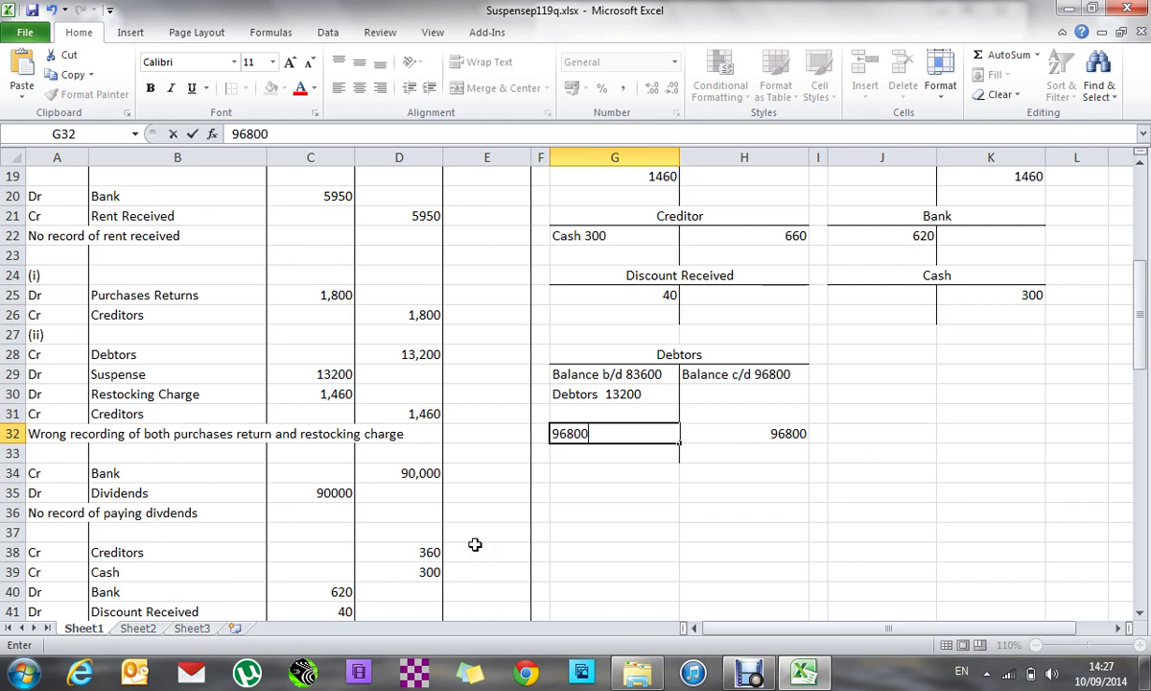
key("Return")
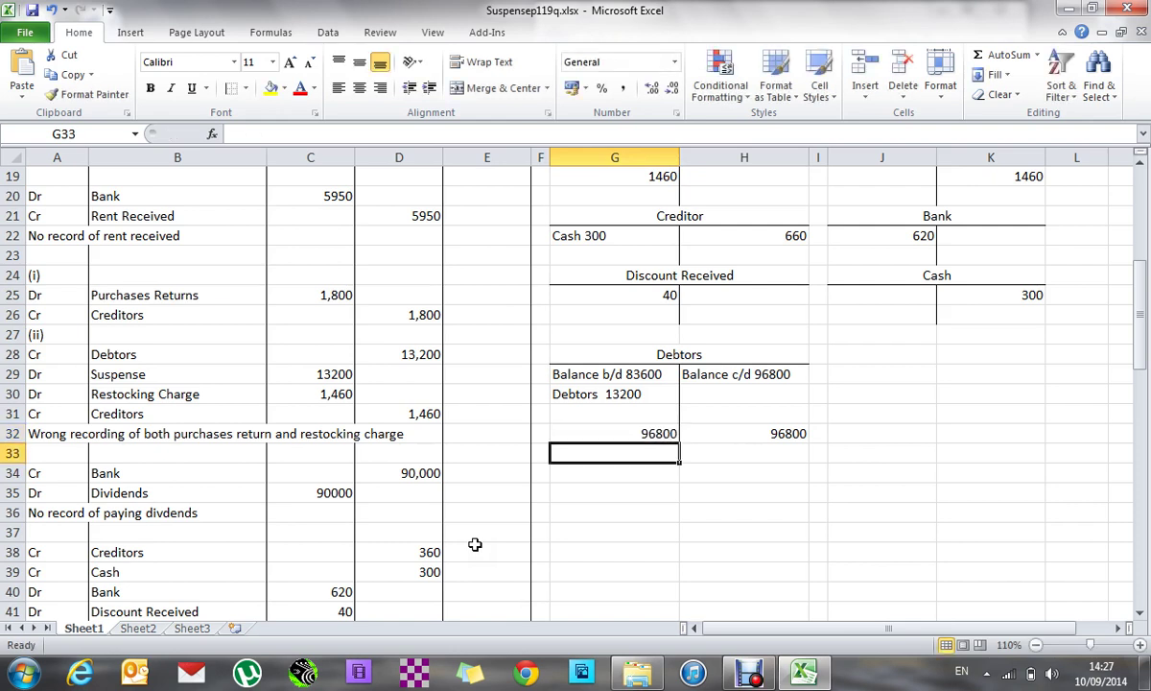
- Enter "Bal b/d 96800" on the debit side below the Debtors account total in G33
key("Down")
key("Up")
type("Bal ")
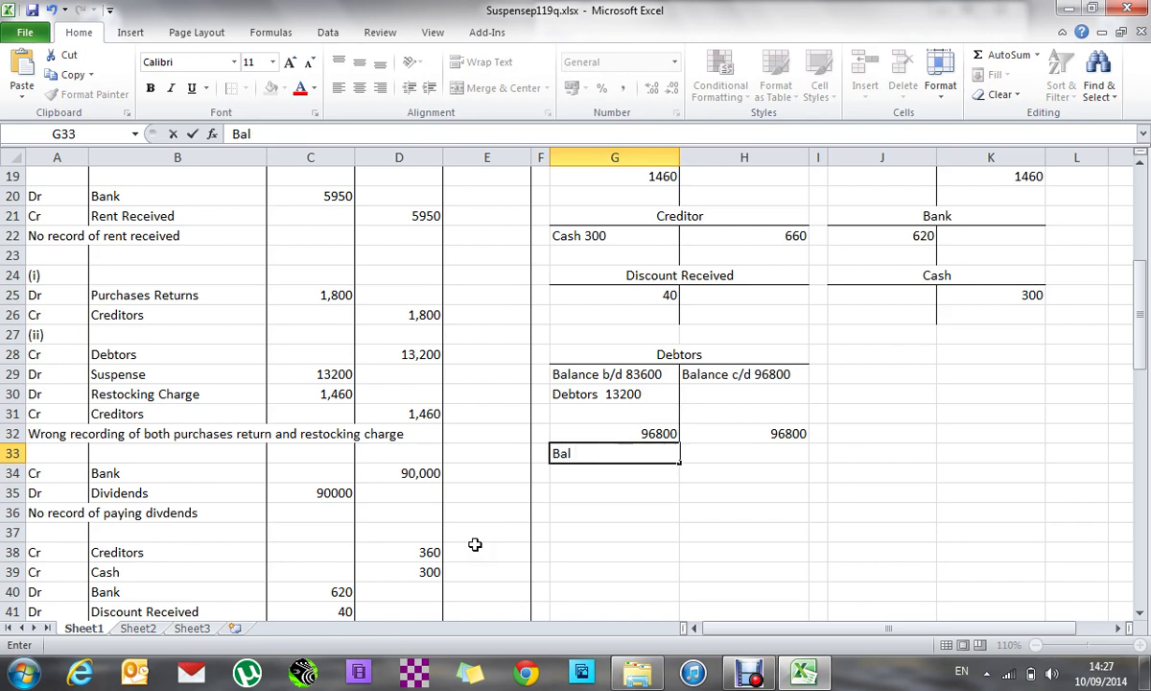
type("b/d")
key("Right")
key("Left")
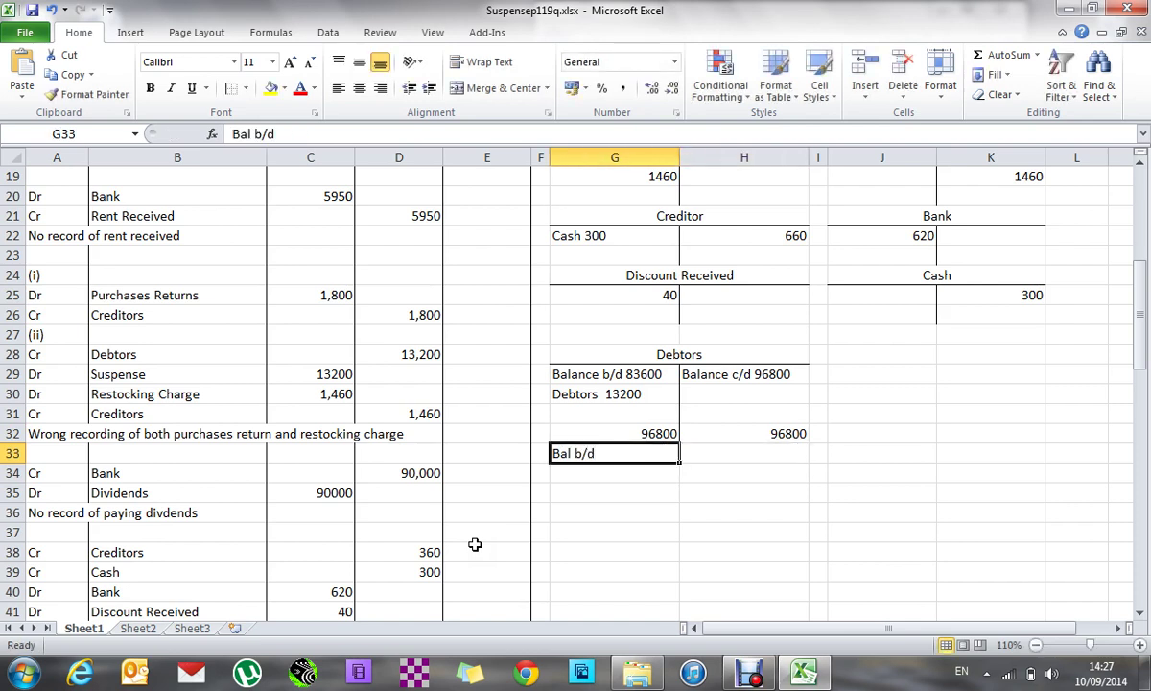
left_click(398, 131)
type("96")
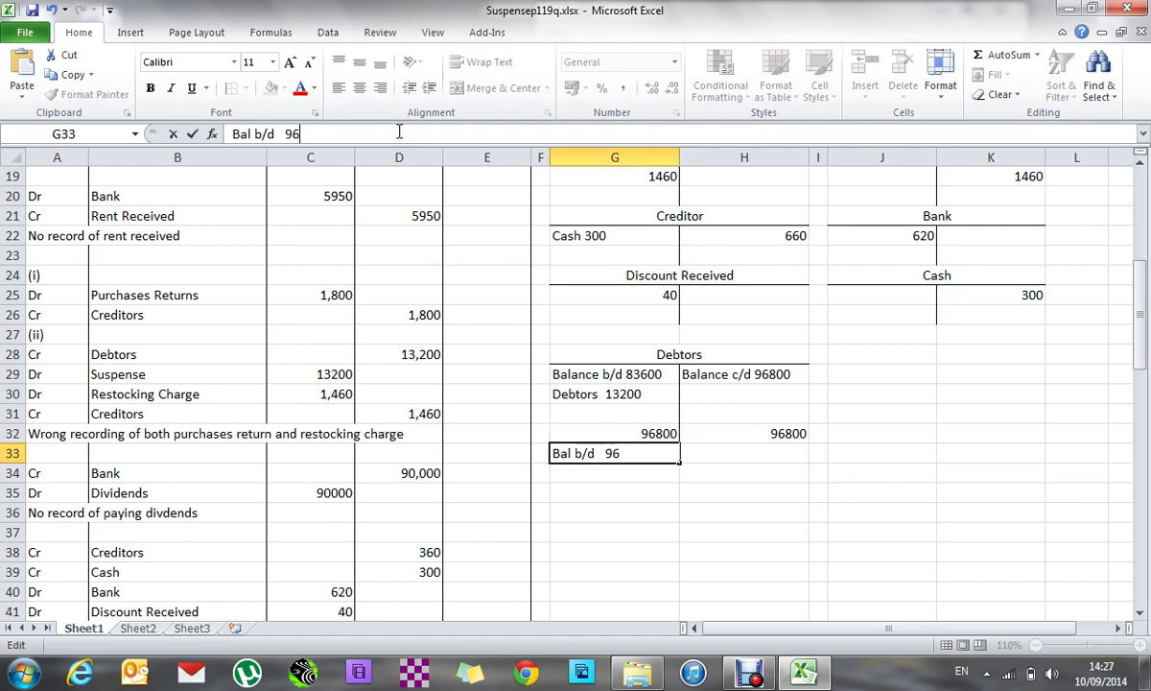
type("800")
key("Return")
- Enter the label "Debtors" in B71, under Current Assets in the Corrected Balance Sheet
key("Down")
key("Down")
key("Down")
key("Down")
key("Down")
key("Down")
key("Down")
key("Down")
key("Down")
key("Down")
key("Down")
key("Down")
key("Down")
key("Down")
key("Down")
key("Down")
key("Down")
key("Down")
key("Down")
key("Down")
key("Down")
key("Down")
key("Down")
key("Down")
key("Down")
key("Down")
key("Down")
key("Down")
key("Down")
key("Down")
key("Down")
key("Down")
key("Down")
key("Down")
key("Down")
key("Down")
key("Left")
key("Left")
key("Left")
key("Left")
key("Left")
key("Left")
key("Up")
key("Up")
key("Up")
key("Up")
key("Up")
key("Up")
key("Right")
type("Debtors")
key("Right")
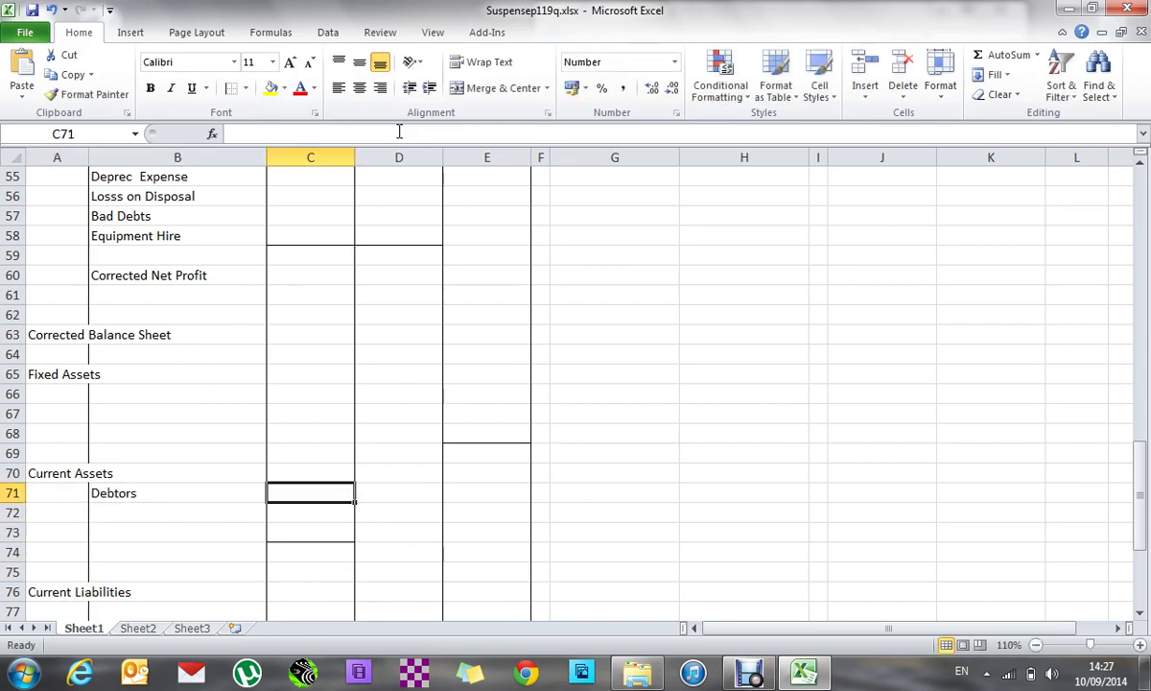
- Link the Debtors figure in C71 of the Corrected Balance Sheet to the Debtors account total with =G32
type("=")
key("Up")
key("Up")
key("Up")
key("Up")
key("Up")
key("Up")
key("Up")
key("Up")
key("Up")
key("Up")
key("Up")
key("Up")
key("Up")
key("Up")
key("Up")
key("Up")
key("Up")
key("Up")
key("Up")
key("Up")
key("Up")
key("Up")
key("Up")
key("Up")
key("Up")
key("Up")
key("Up")
key("Up")
key("Up")
key("Up")
key("Up")
key("Up")
key("Up")
key("Up")
key("Up")
key("Up")
key("Up")
key("Up")
key("Up")
key("Right")
key("Right")
key("Right")
key("Down")
key("Down")
key("Down")
key("Down")
key("Down")
key("Down")
key("Down")
key("Down")
key("Down")
key("Down")
key("Down")
key("Down")
key("Down")
key("Down")
key("Down")
key("Down")
key("Down")
key("Right")
key("Up")
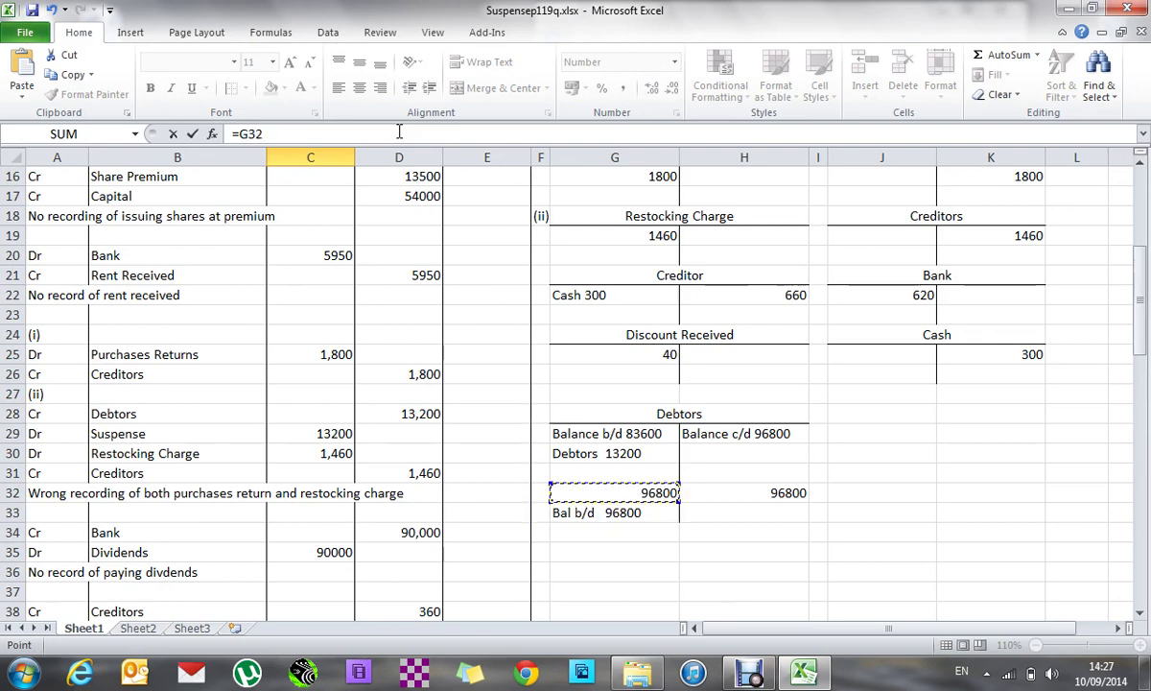
key("Return")
- Look back through the journal entries in columns A to D, down to the Statement of Corrected Net Profit
key("Left")
key("Up")
key("Up")
key("Up")
key("Up")
key("Up")
key("Up")
key("Up")
key("Up")
key("Up")
key("Up")
key("Up")
key("Up")
key("Up")
key("Up")
key("Up")
key("Up")
key("Up")
key("Up")
key("Up")
key("Up")
key("Up")
key("Up")
key("Up")
key("Up")
key("Up")
key("Up")
key("Up")
key("Up")
key("Up")
key("Up")
key("Up")
key("Up")
key("Up")
key("Up")
key("Up")
key("Up")
key("Up")
key("Up")
key("Up")
key("Up")
key("Up")
key("Down")
key("Down")
key("Down")
key("Down")
key("Down")
key("Down")
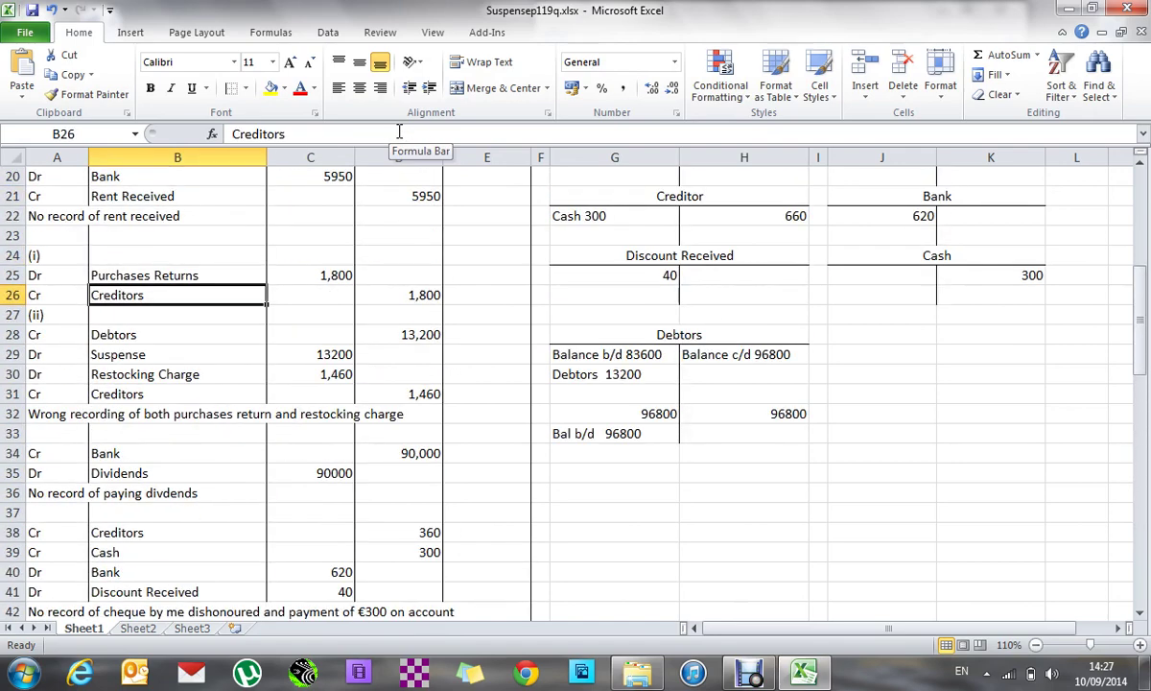
key("Down")
key("Down")
key("Down")
key("Down")
key("Down")
key("Down")
key("Down")
key("Down")
key("Down")
key("Down")
key("Down")
key("Down")
key("Down")
key("Down")
key("Down")
key("Down")
key("Down")
key("Down")
key("Down")
key("Down")
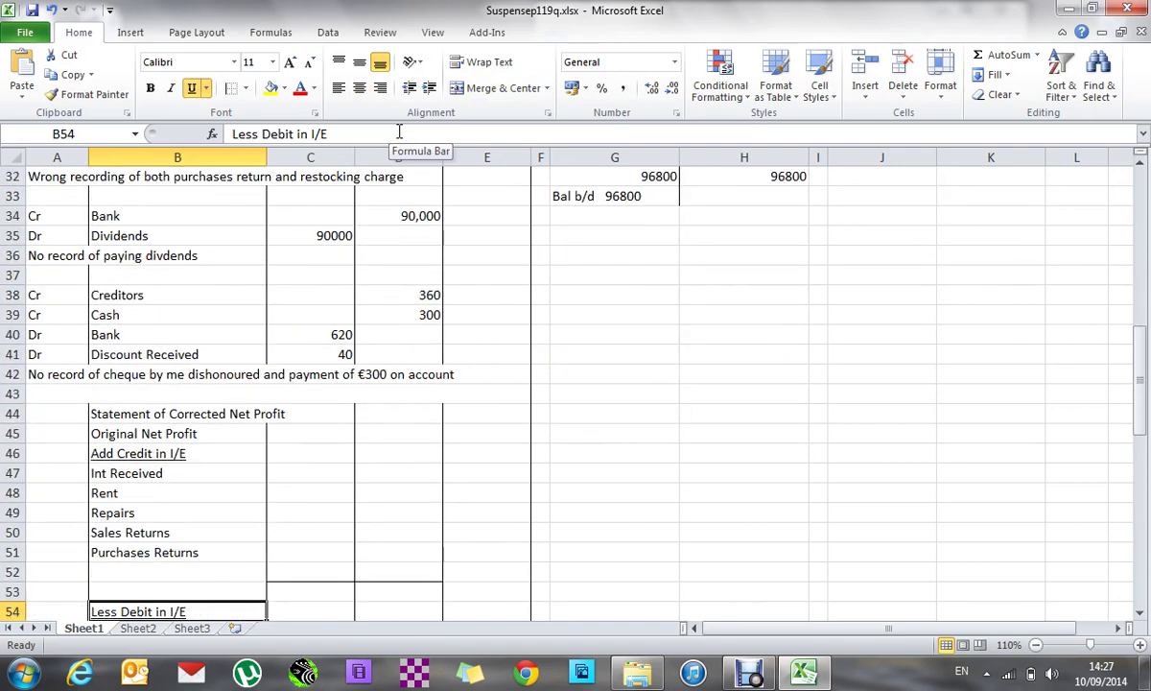
- Enter 131000 as the Original Net Profit in D45 of the Statement of Corrected Net Profit
key("Up")
key("Up")
key("Up")
key("Up")
key("Up")
key("Up")
key("Up")
key("Up")
key("Up")
key("Right")
key("Right")
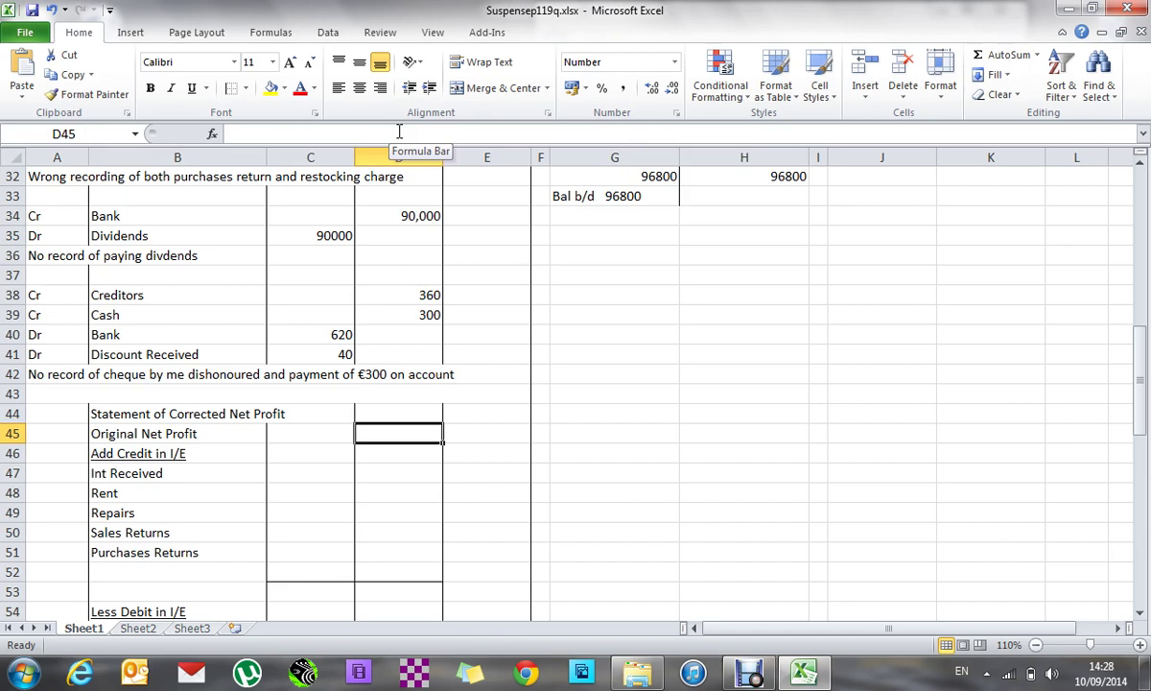
type("131")
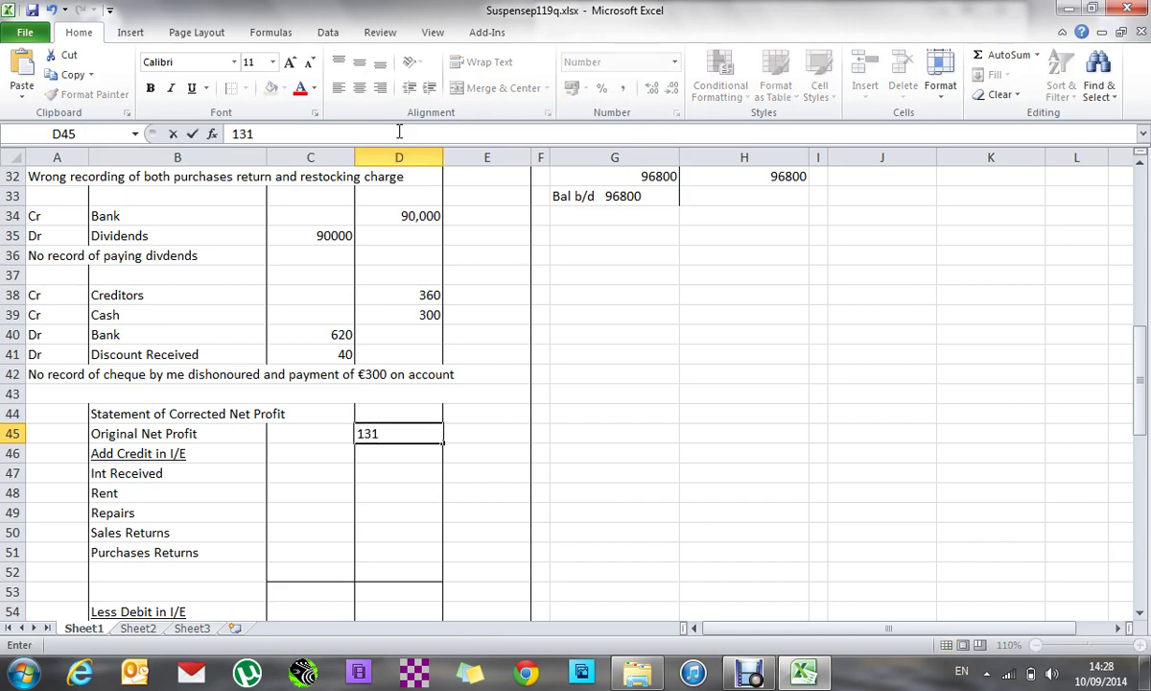
type("000")
key("Return")
key("Left")
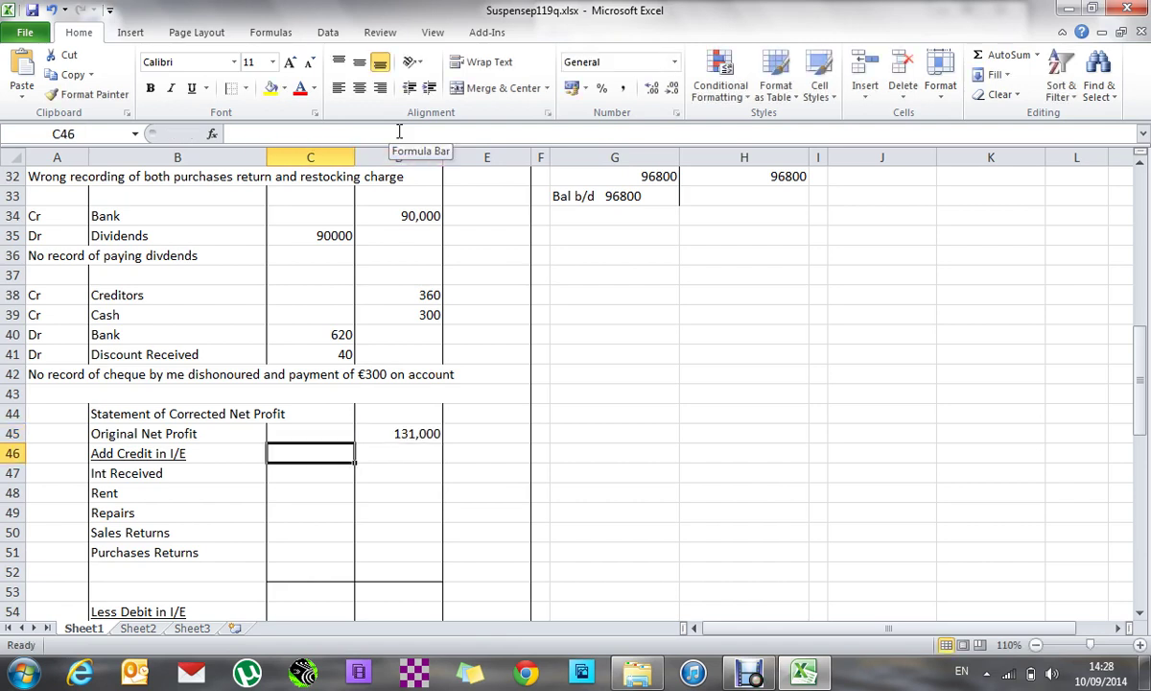
- Clear the leftover item labels in B47:B51 under Add Credit in I/E in the Statement of Corrected Net Profit
key("Down")
key("Left")
key("Delete")
key("Down")
key("Delete")
key("Down")
key("Delete")
key("Down")
key("Delete")
key("Down")
key("Delete")
- Clear the leftover item labels in B55:B58 under Less Debit in I/E, keeping the section heading
key("Down")
key("Down")
key("Down")
key("Down")
key("Down")
key("Down")
key("Down")
key("Down")
key("Down")
key("Down")
key("Down")
key("Down")
key("Down")
key("Down")
key("Up")
key("Up")
key("Up")
key("Up")
key("Up")
key("Up")
key("Up")
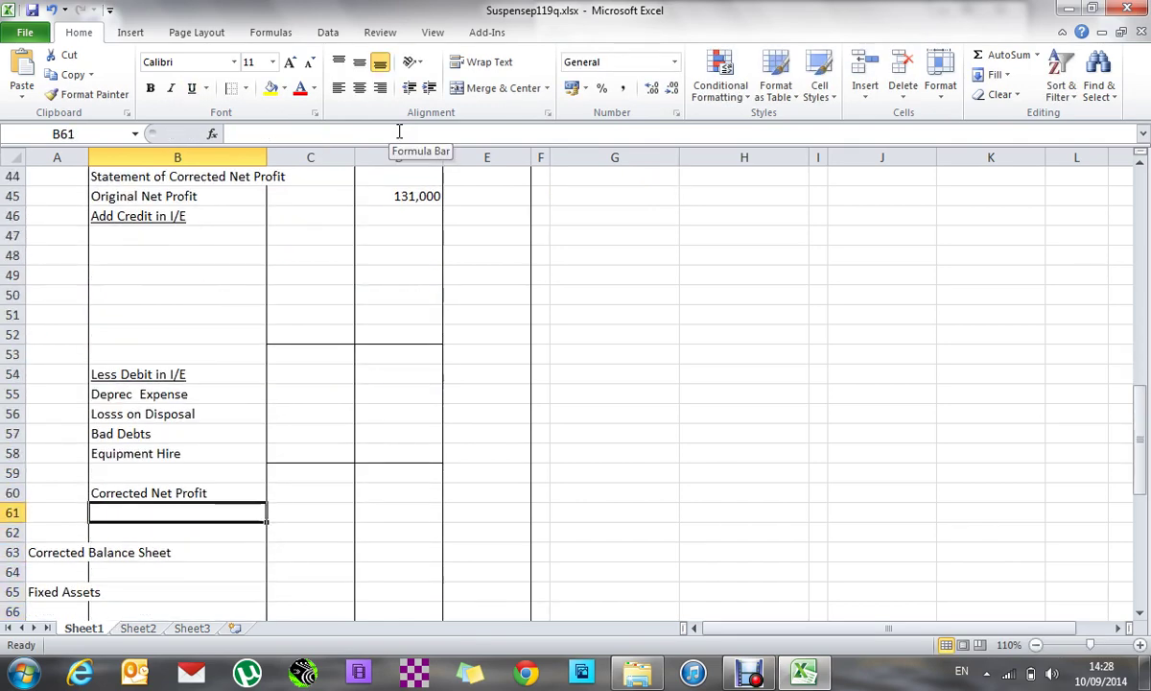
key("Delete")
key("Up")
key("Delete")
key("Up")
key("Delete")
key("Up")
key("Delete")
key("Up")
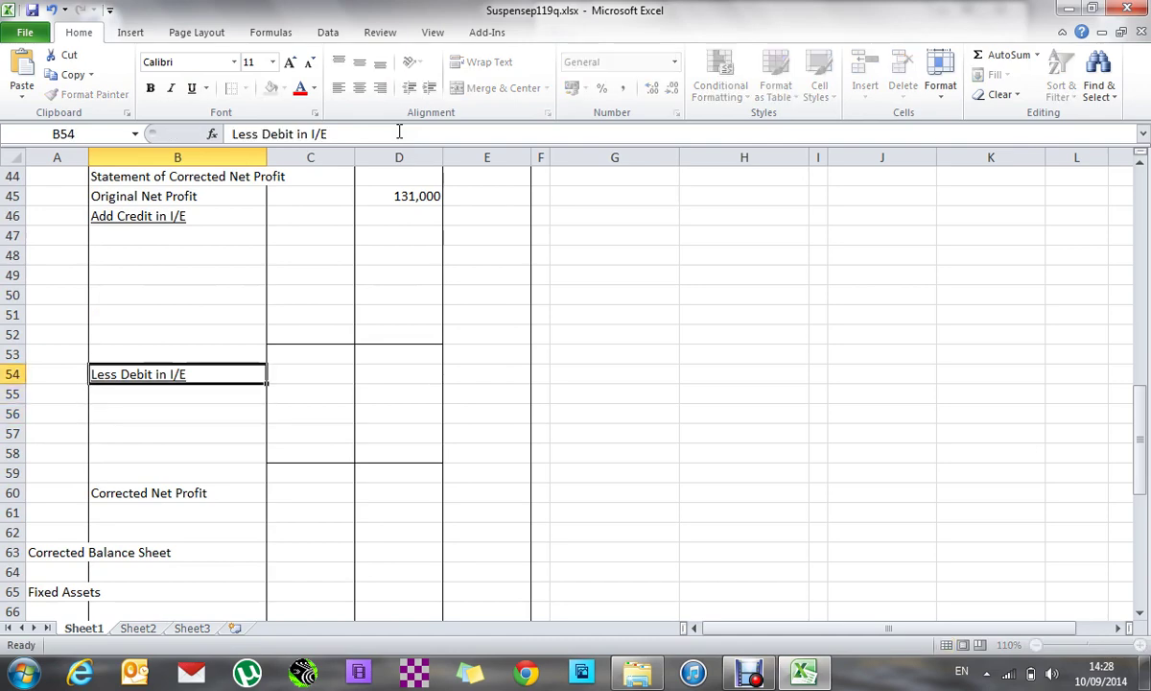
- Look back through the journal entries up to the first one and check the Sales Returns debit in row 5
key("Up")
key("Up")
key("Up")
key("Up")
key("Up")
key("Up")
key("Up")
key("Up")
key("Up")
key("Up")
key("Up")
key("Up")
key("Up")
key("Up")
key("Up")
key("Up")
key("Up")
key("Up")
key("Up")
key("Up")
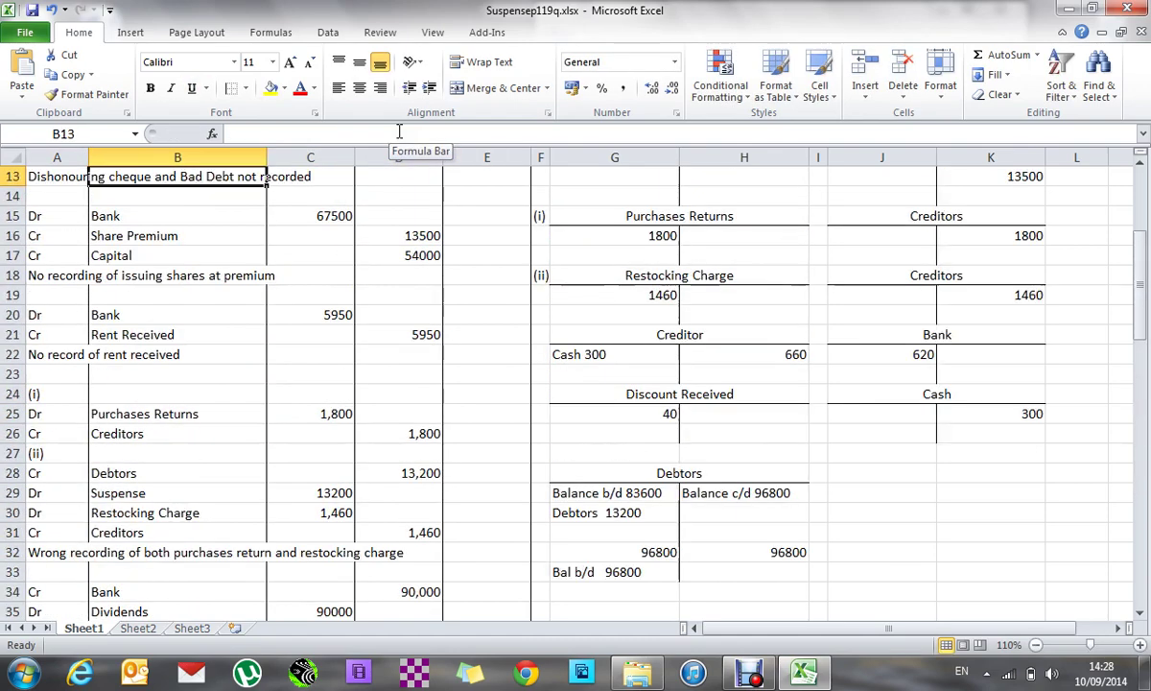
key("Down")
key("Down")
key("Down")
key("Down")
key("Down")
key("Up")
key("Up")
key("Up")
key("Down")
key("Down")
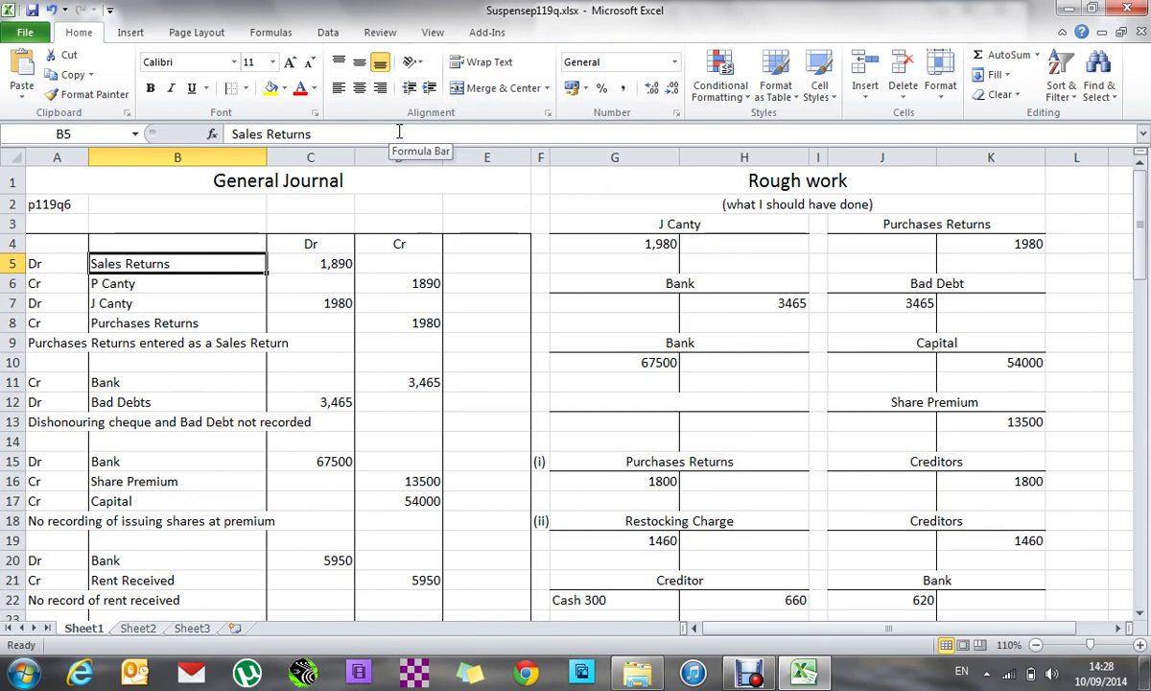
key("Right")
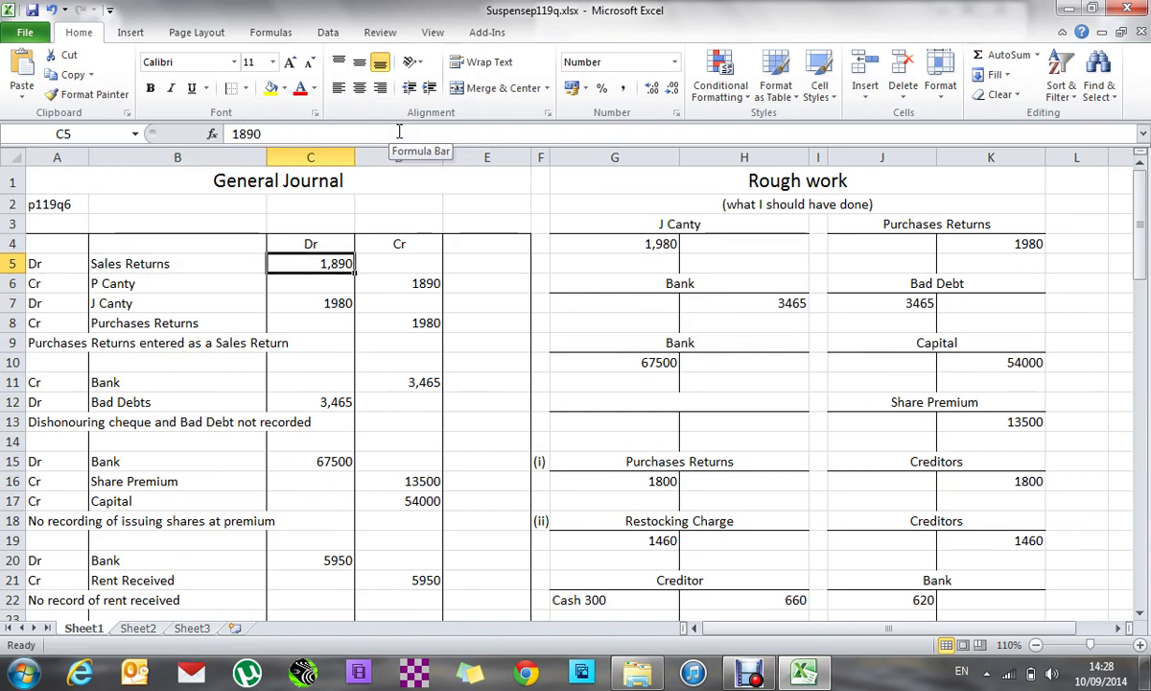
- Under Less Debit in I/E, enter 1890 in C55 and label the row "Sales Returns" in B55
key("Down")
key("Down")
key("Down")
key("Down")
key("Down")
key("Down")
key("Down")
key("Down")
key("Down")
key("Down")
key("Down")
key("Down")
key("Down")
key("Down")
key("Down")
key("Down")
key("Down")
key("Down")
key("Down")
key("Down")
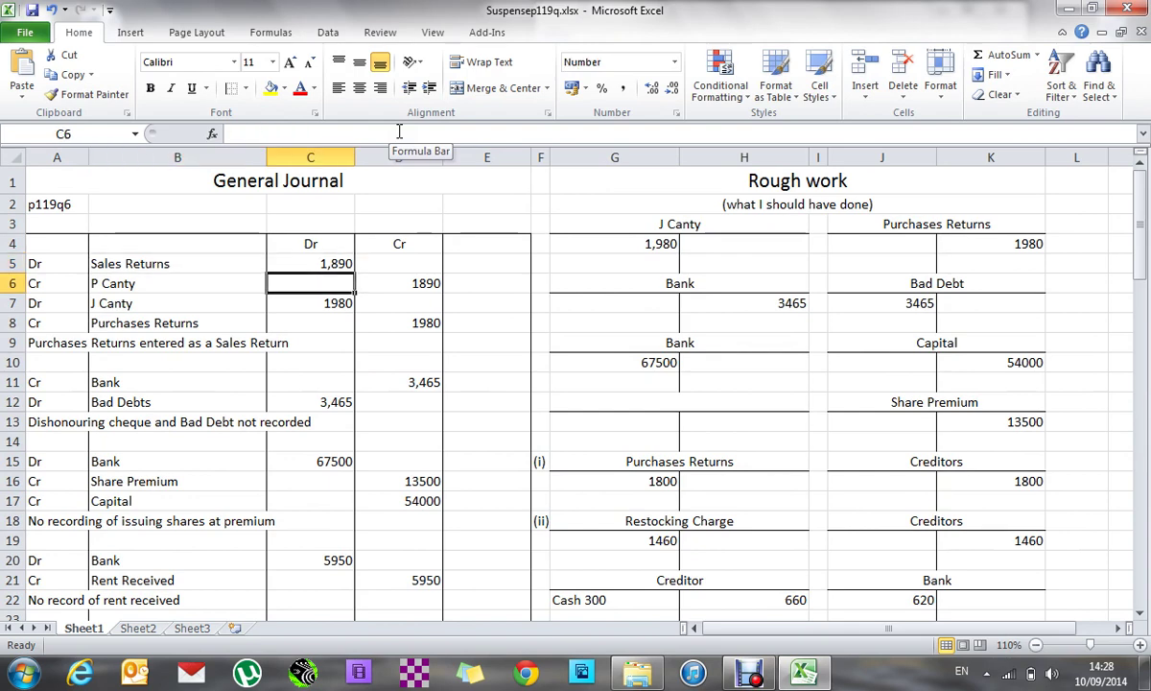
key("Down")
key("Down")
key("Down")
key("Down")
key("Down")
key("Down")
key("Down")
key("Down")
key("Down")
key("Down")
key("Down")
key("Down")
key("Down")
key("Down")
key("Down")
key("Down")
key("Down")
key("Down")
key("Down")
key("Down")
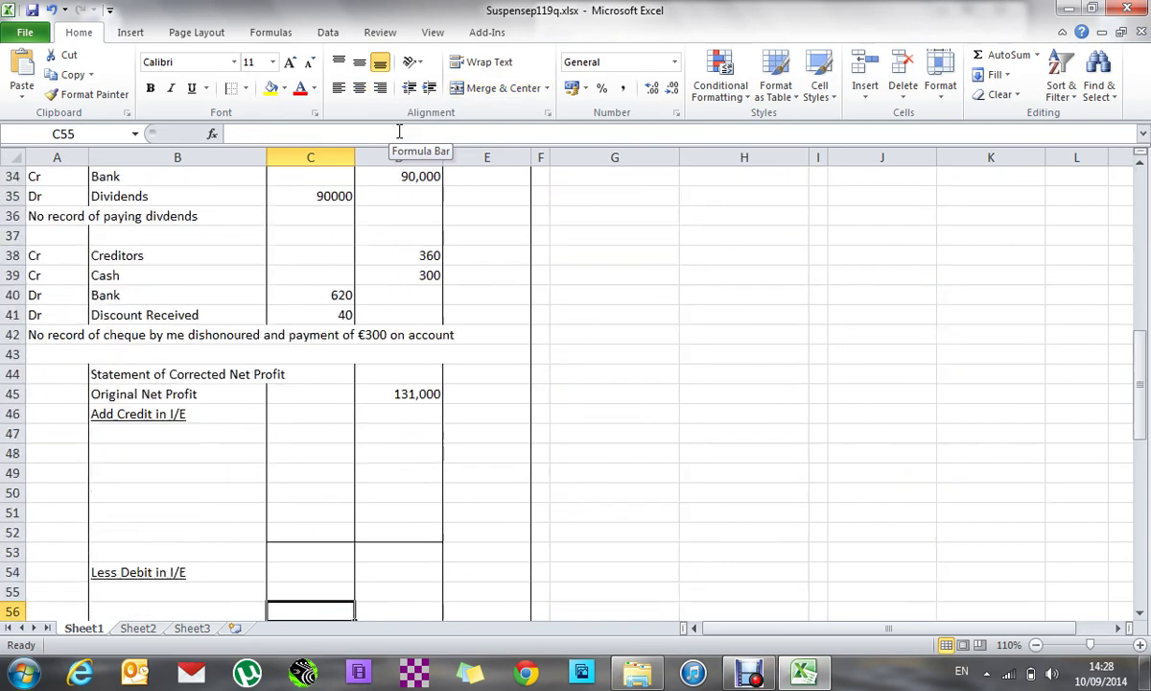
key("Up")
key("Up")
key("Up")
key("Up")
key("Up")
key("Up")
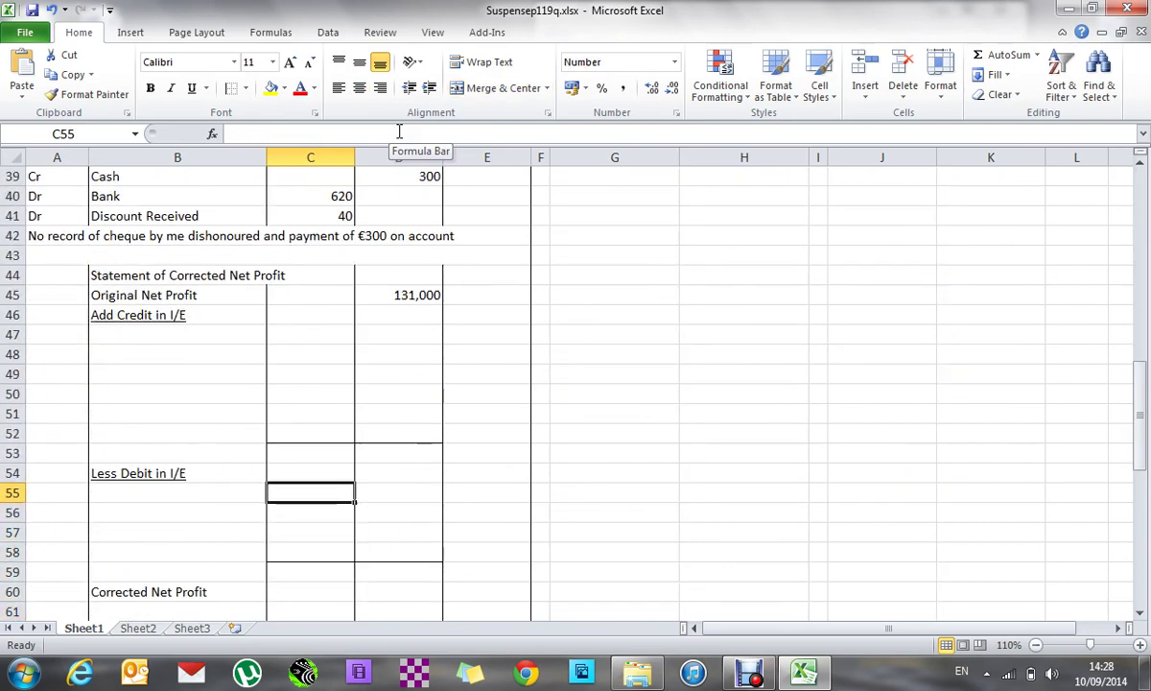
type("1890")
key("Left")
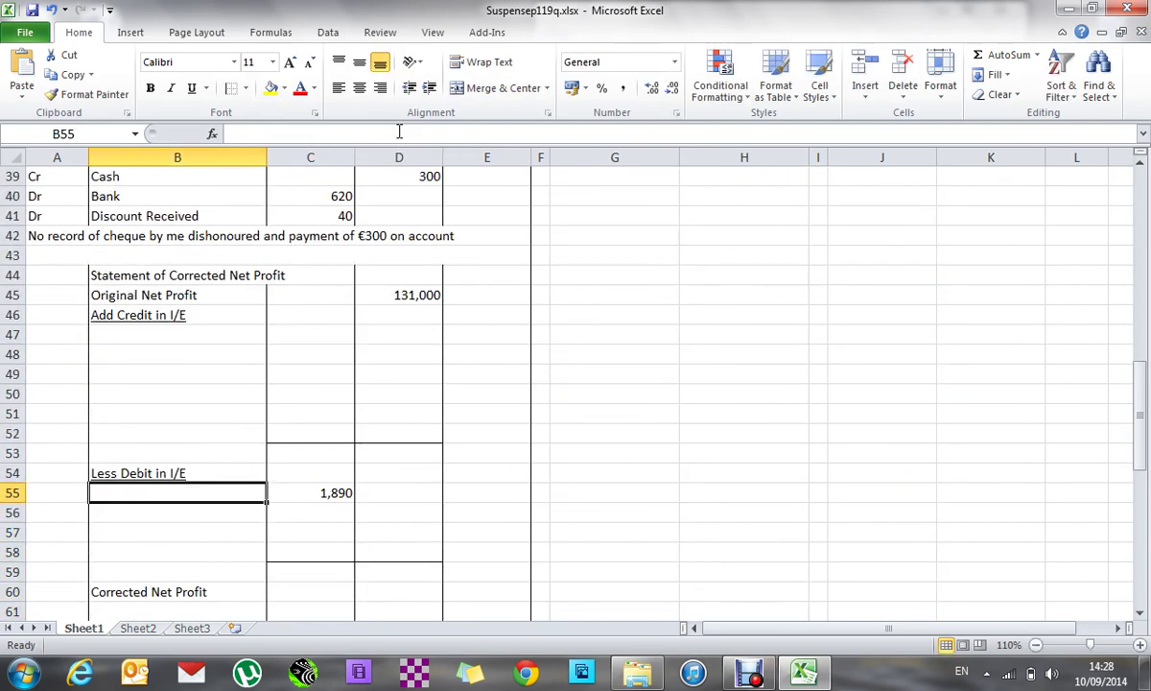
type("Sales Returns")
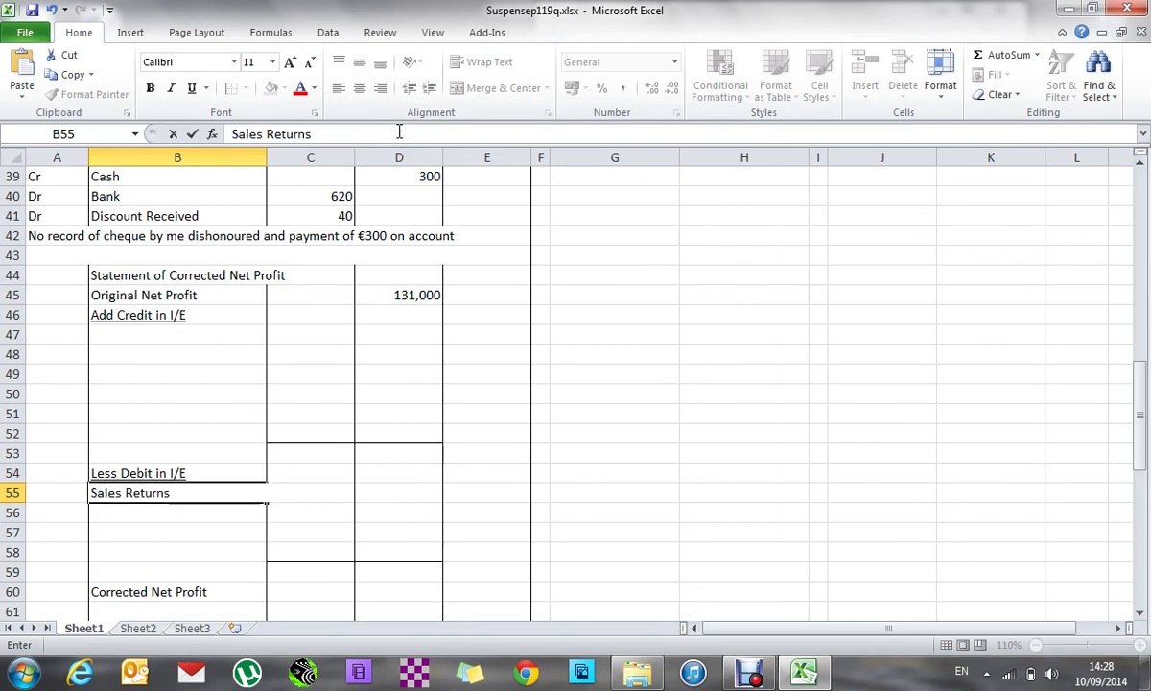
key("Up")
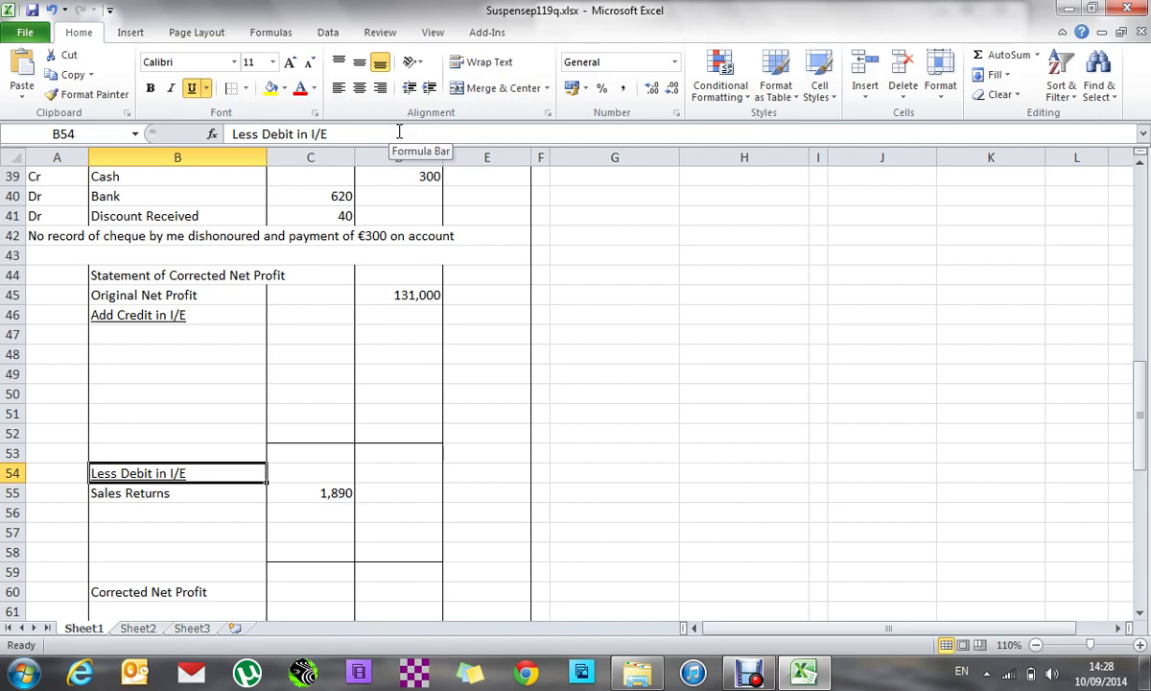
- Look back at the first journal entry and check the Purchases Returns credit in row 8
key("Up")
key("Up")
key("Up")
key("Up")
key("Up")
key("Up")
key("Up")
key("Up")
key("Up")
key("Up")
key("Up")
key("Up")
key("Up")
key("Up")
key("Up")
key("Up")
key("Up")
key("Up")
key("Up")
key("Up")
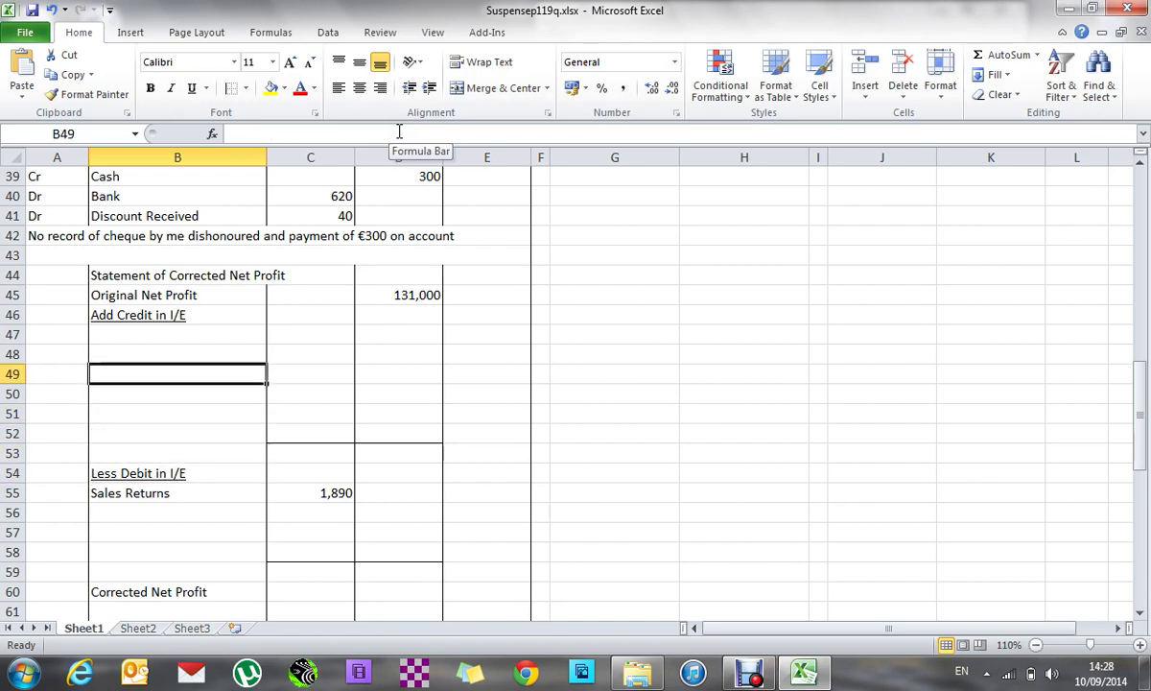
key("Up")
key("Up")
key("Up")
key("Up")
key("Up")
key("Up")
key("Up")
key("Up")
key("Up")
key("Up")
key("Up")
key("Up")
key("Up")
key("Up")
key("Up")
key("Up")
key("Up")
key("Up")
key("Up")
key("Up")
key("Down")
key("Down")
key("Down")
key("Down")
key("Down")
key("Down")
key("Up")
key("Down")
key("Down")
key("Right")
key("Right")
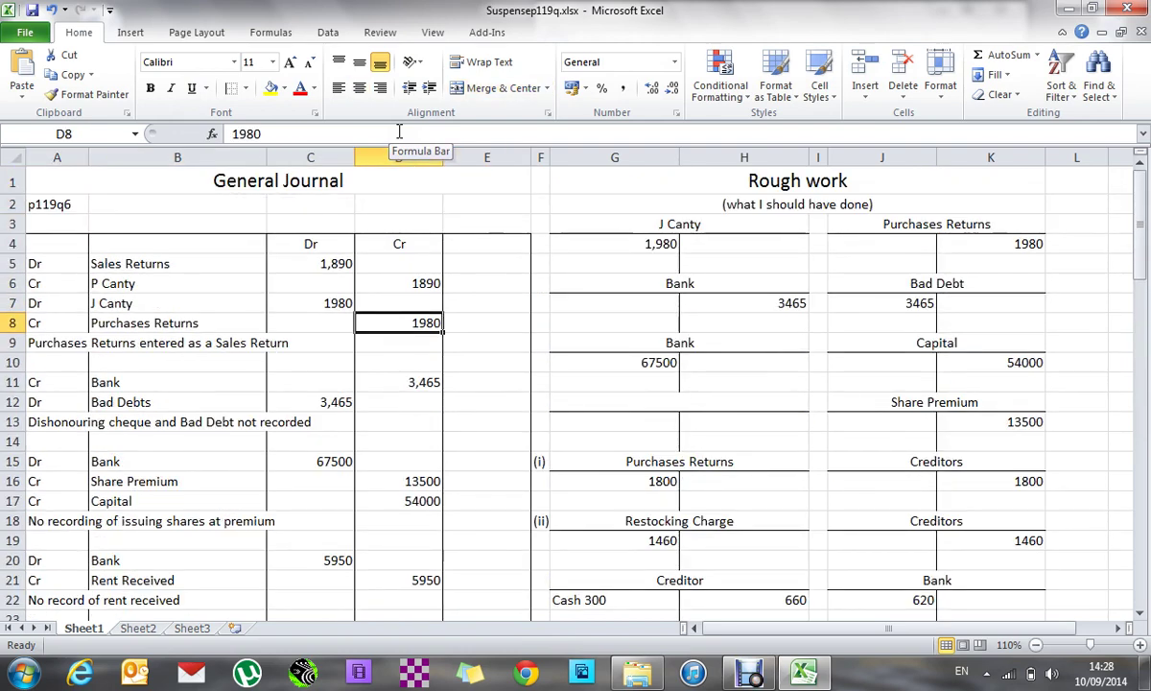
- Under Add Credit in I/E, enter 1980 in C47 and label the row "Purchases Returns" in B47
key("Down")
key("Down")
key("Down")
key("Down")
key("Down")
key("Down")
key("Down")
key("Down")
key("Down")
key("Down")
key("Down")
key("Down")
key("Down")
key("Down")
key("Down")
key("Down")
key("Down")
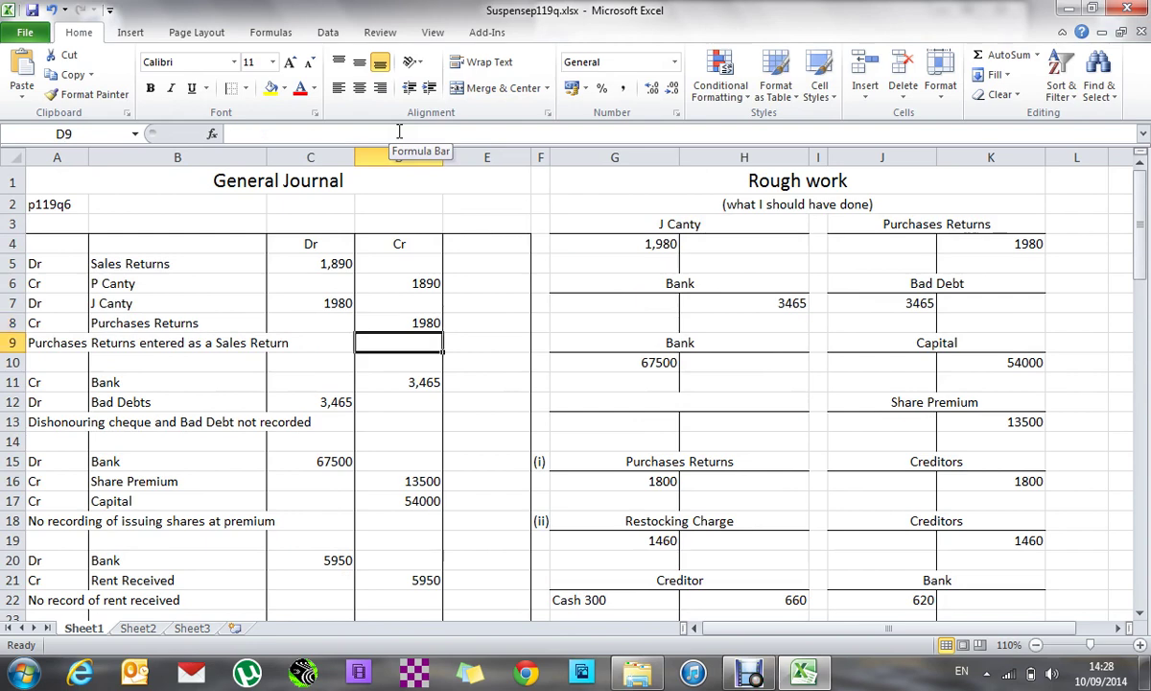
key("Down")
key("Down")
key("Down")
key("Down")
key("Down")
key("Down")
key("Down")
key("Down")
key("Down")
key("Down")
key("Down")
key("Down")
key("Down")
key("Down")
key("Down")
key("Down")
key("Down")
key("Down")
key("Down")
key("Down")
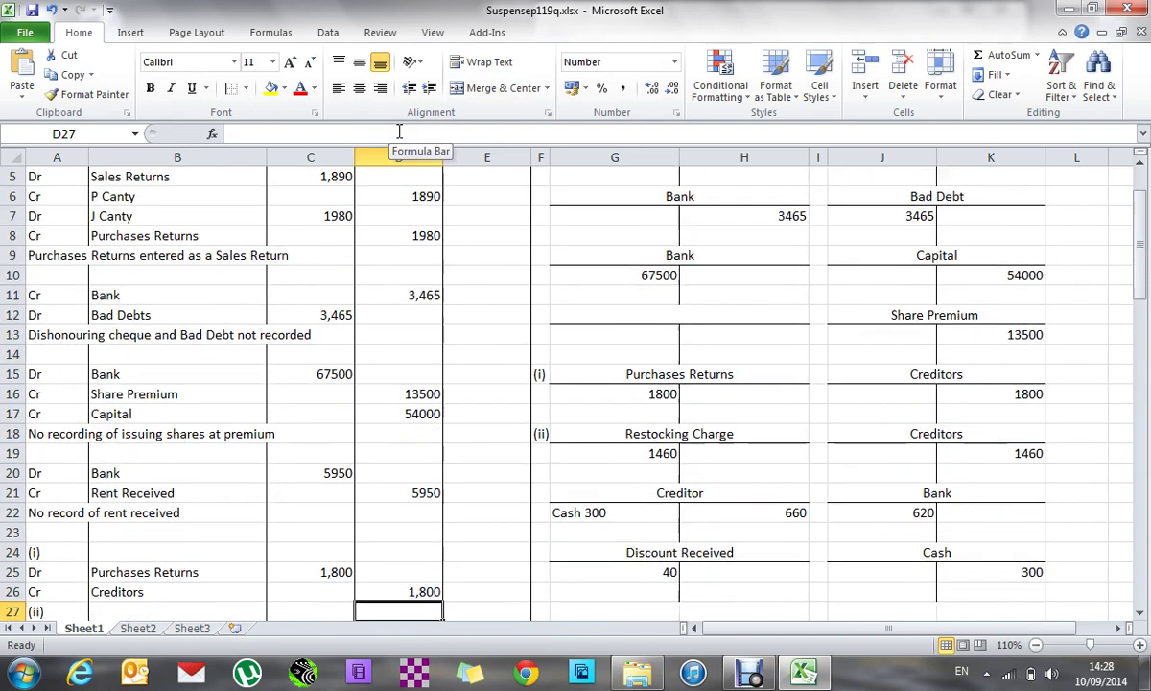
key("Up")
key("Up")
key("Up")
key("Up")
key("Up")
key("Up")
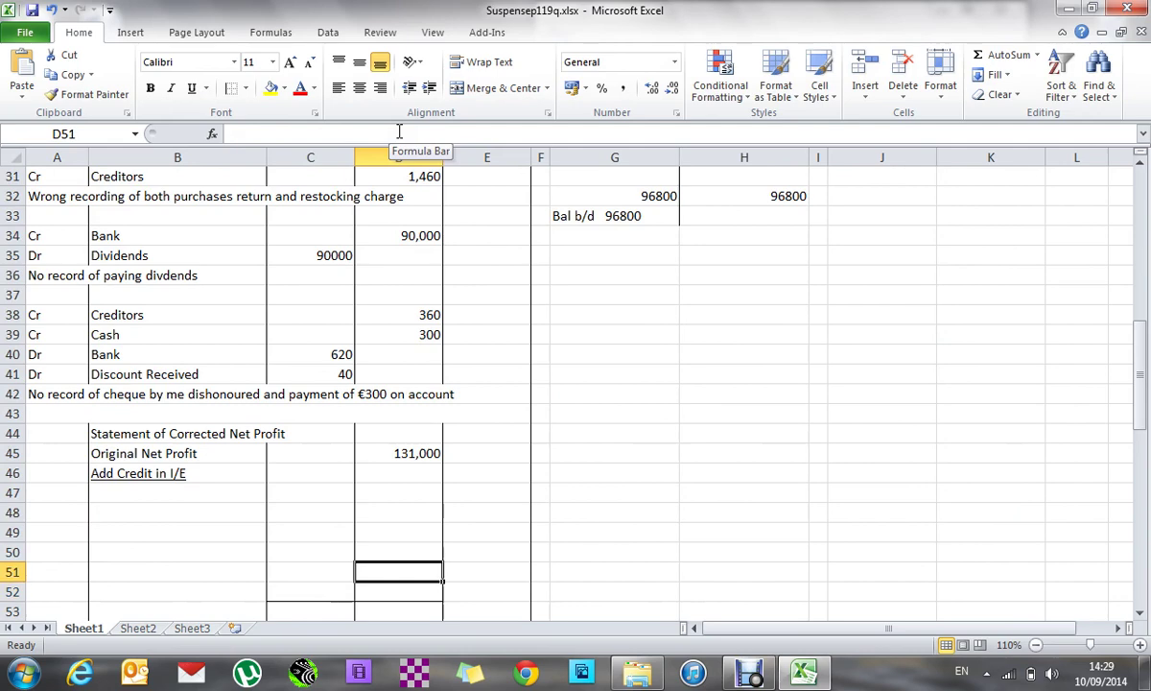
key("Left")
type("1980")
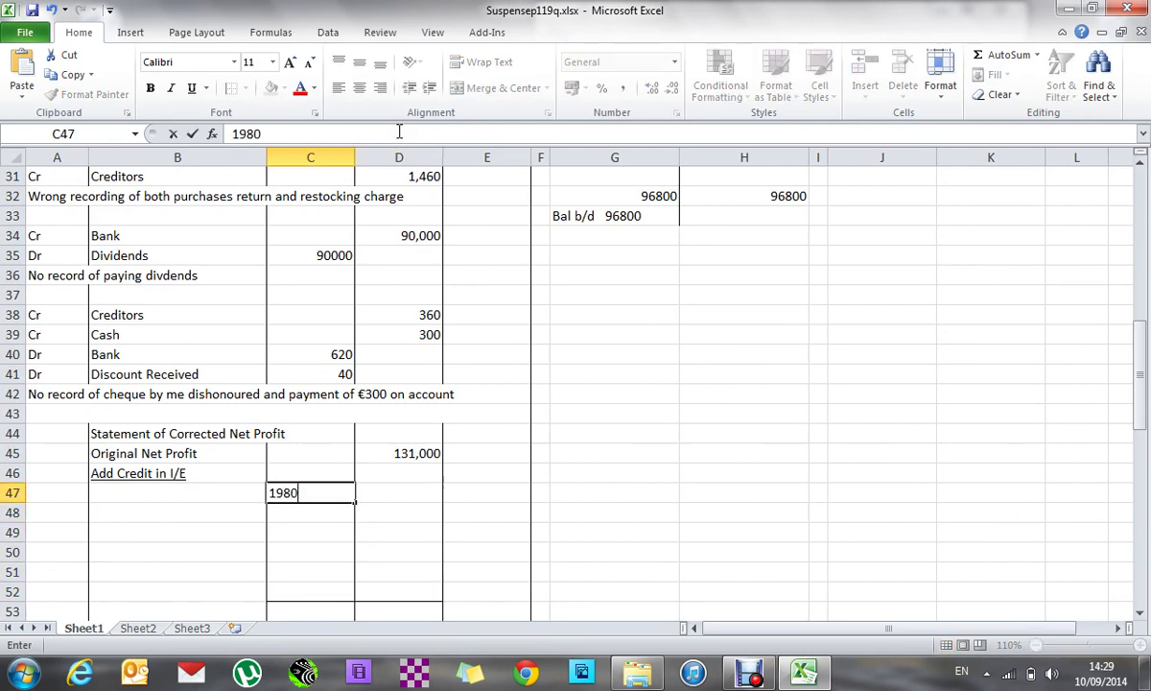
key("Left")
type("Pu")
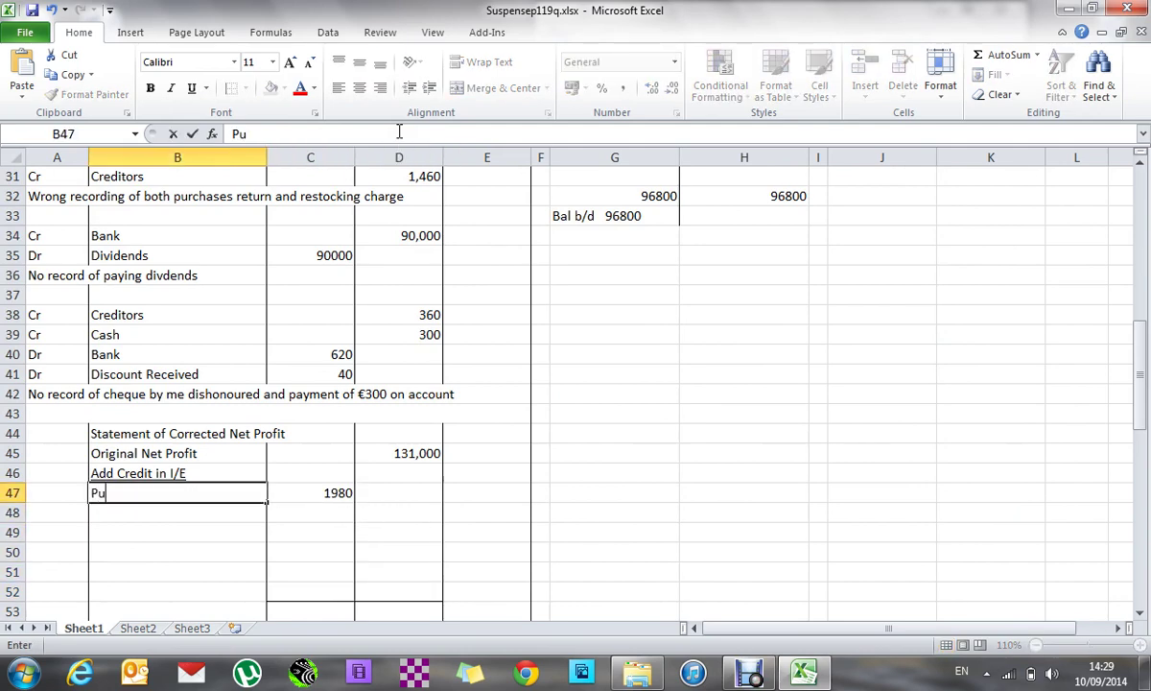
type("rchases Returns")
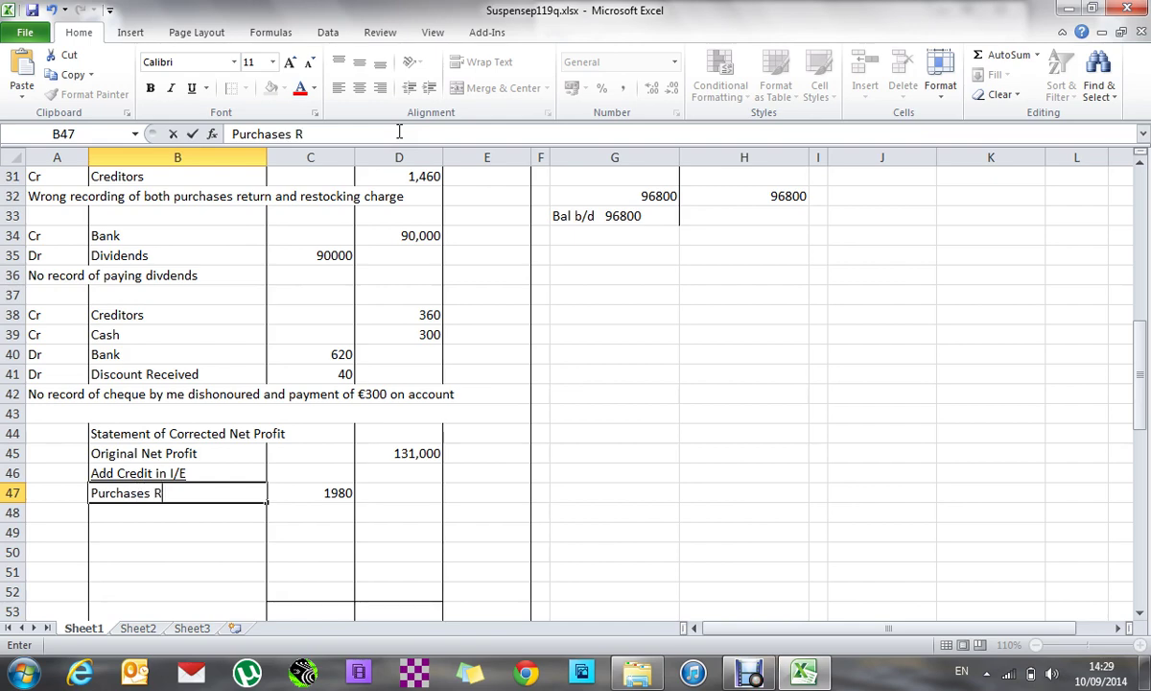
key("Return")
- Look back at the second journal entry and check the Bad Debts debit in row 12
key("Up")
key("Up")
key("Up")
key("Up")
key("Up")
key("Up")
key("Up")
key("Up")
key("Up")
key("Up")
key("Up")
key("Up")
key("Up")
key("Up")
key("Up")
key("Up")
key("Up")
key("Up")
key("Up")
key("Up")
key("Up")
key("Up")
key("Up")
key("Up")
key("Up")
key("Up")
key("Up")
key("Up")
key("Up")
key("Up")
key("Up")
key("Up")
key("Up")
key("Up")
key("Up")
key("Up")
key("Up")
key("Up")
key("Up")
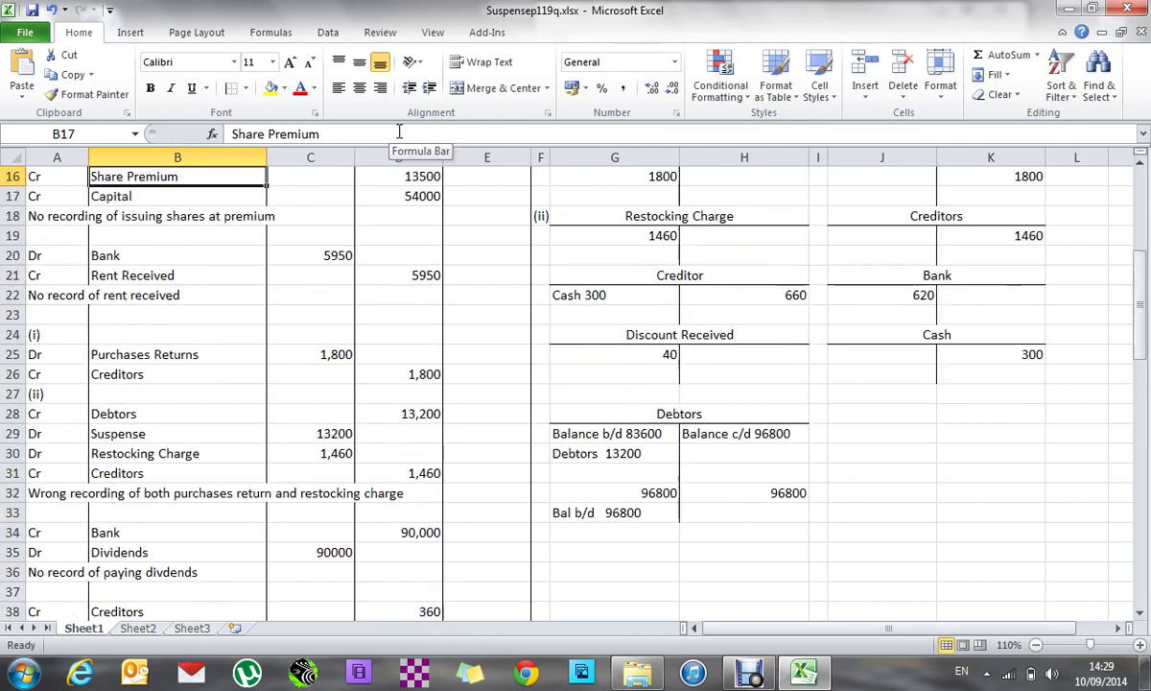
key("Down")
key("Down")
key("Down")
key("Down")
key("Down")
key("Down")
key("Down")
key("Down")
key("Down")
key("Down")
key("Down")
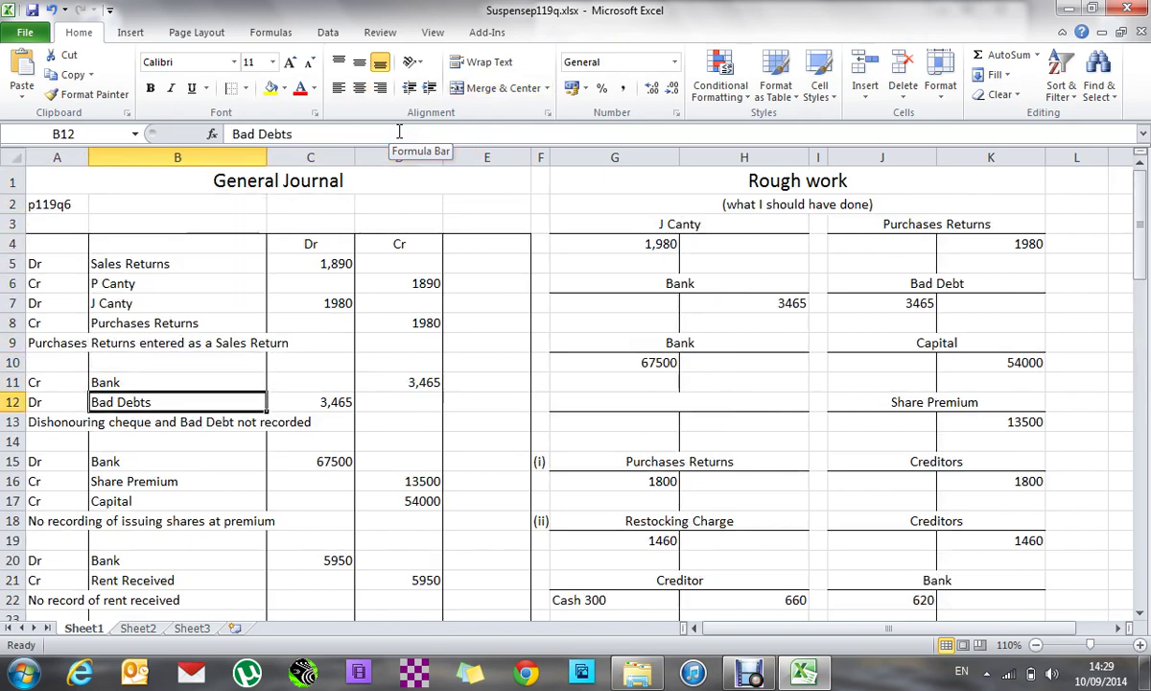
key("Down")
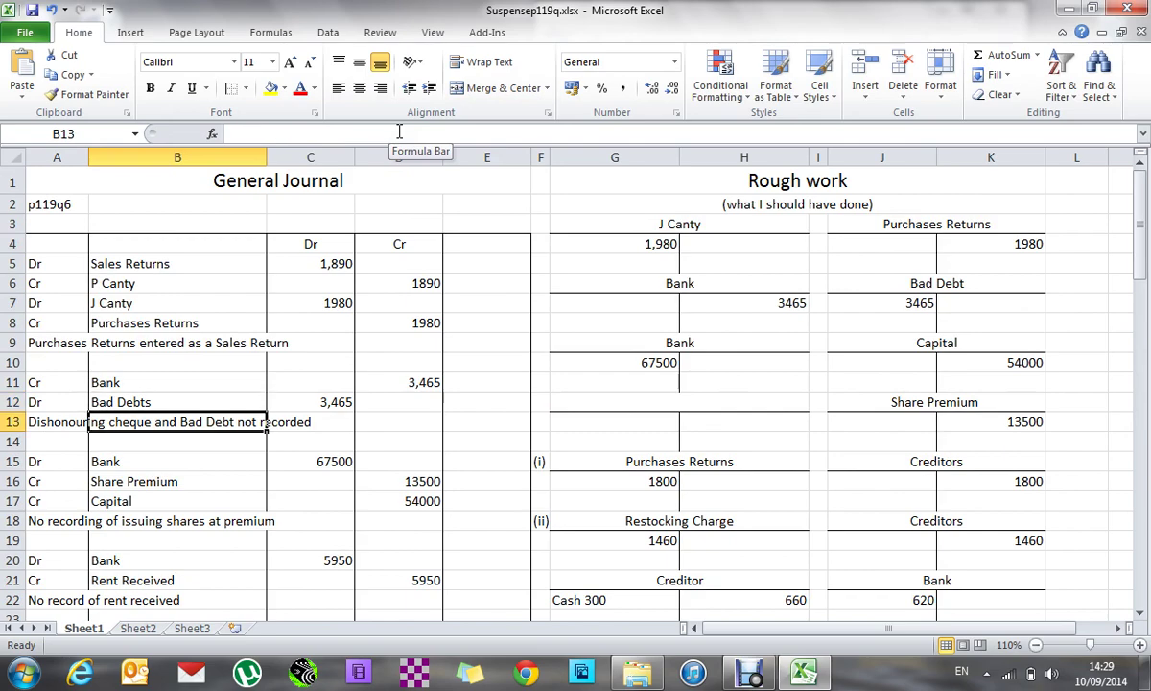
- Under Less Debit in I/E, label row 56 "Bad Debt" in B56 and enter 3465 in C56
key("Up")
key("Down")
key("Down")
key("Down")
key("Down")
key("Down")
key("Down")
key("Down")
key("Down")
key("Down")
key("Down")
key("Down")
key("Down")
key("Down")
key("Down")
key("Down")
key("Down")
key("Down")
key("Down")
key("Down")
key("Down")
key("Down")
key("Down")
key("Down")
key("Down")
key("Down")
key("Down")
key("Down")
key("Down")
key("Down")
key("Down")
key("Down")
key("Down")
key("Down")
key("Down")
key("Down")
key("Down")
key("Down")
key("Down")
key("Down")
key("Down")
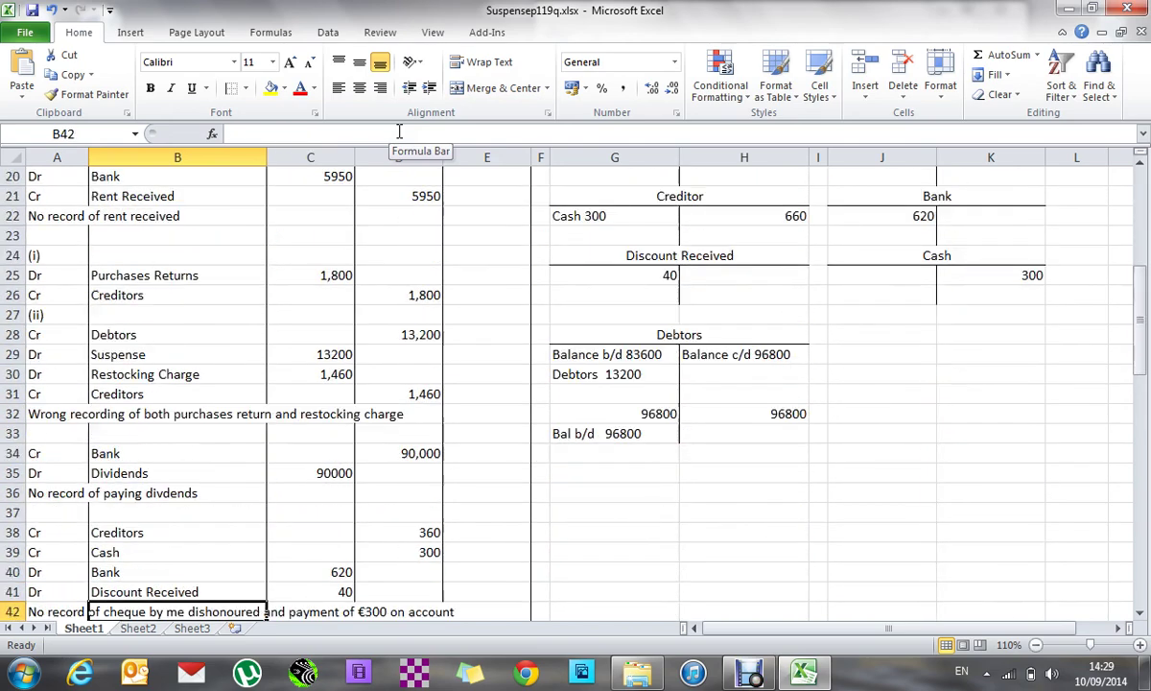
key("Up")
key("Up")
key("Down")
key("Down")
key("Up")
key("Up")
key("Up")
key("Up")
type("B")
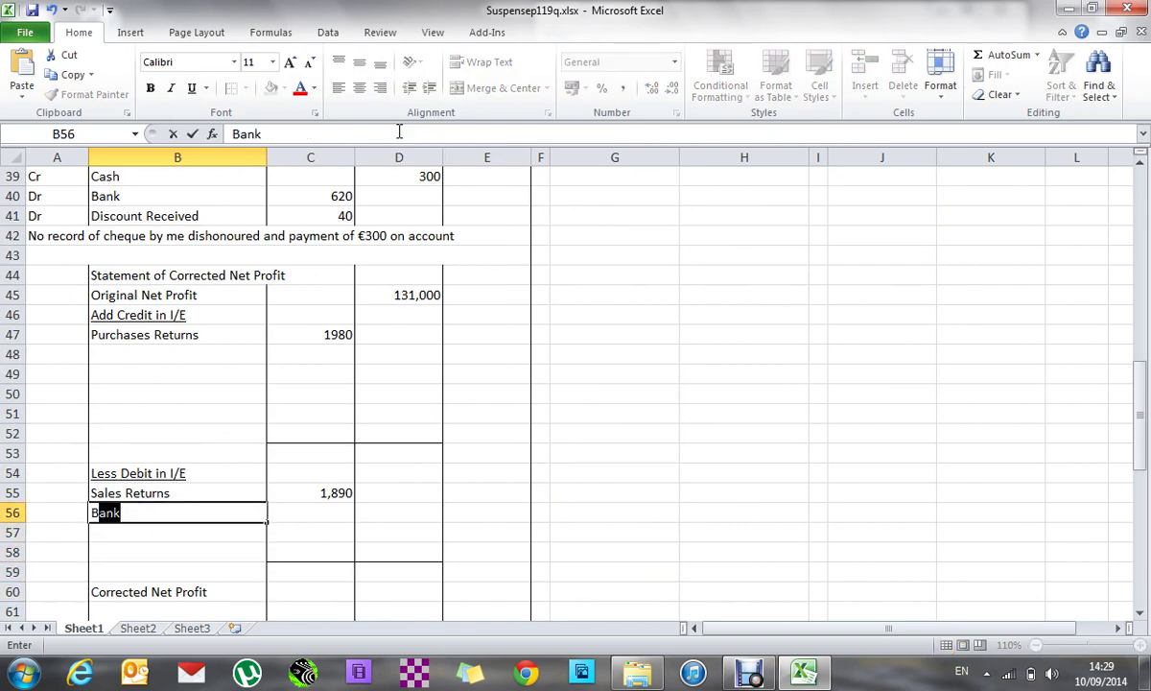
type("ad Debt")
key("Tab")
type("3,465")
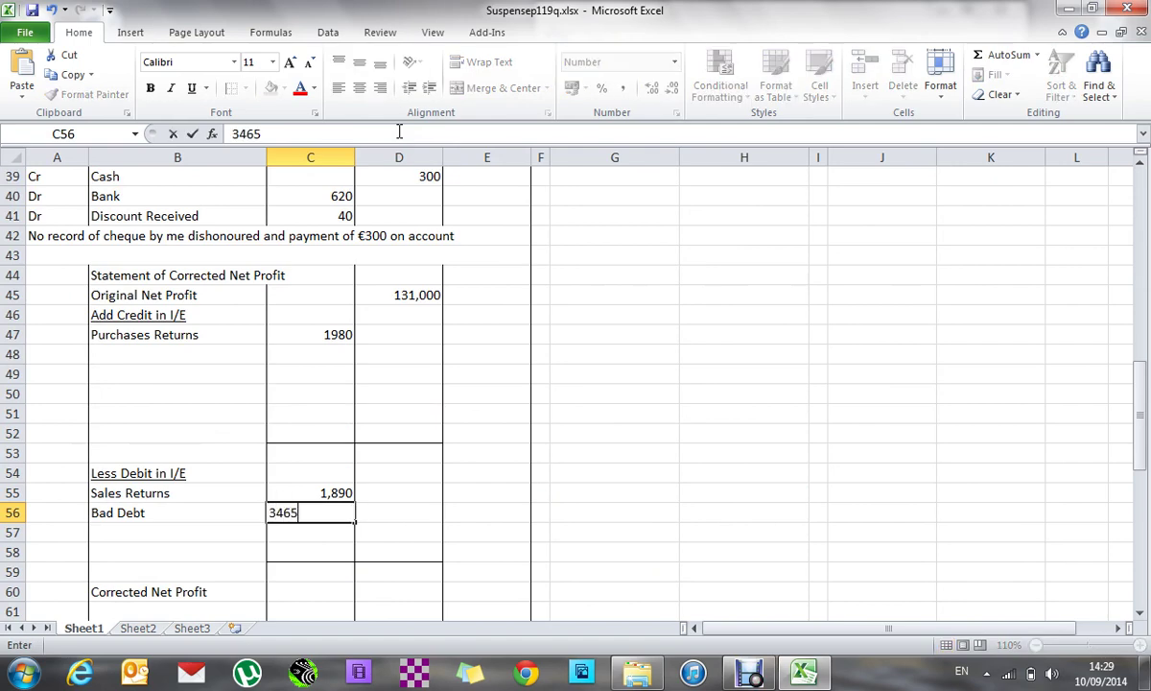
key("Up")
- Look back at the journal's share issue entry in rows 15 to 17 and the rent received entry in rows 20 and 21
key("Up")
key("Up")
key("Up")
key("Up")
key("Up")
key("Up")
key("Up")
key("Up")
key("Up")
key("Up")
key("Up")
key("Up")
key("Up")
key("Up")
key("Up")
key("Up")
key("Up")
key("Up")
key("Up")
key("Up")
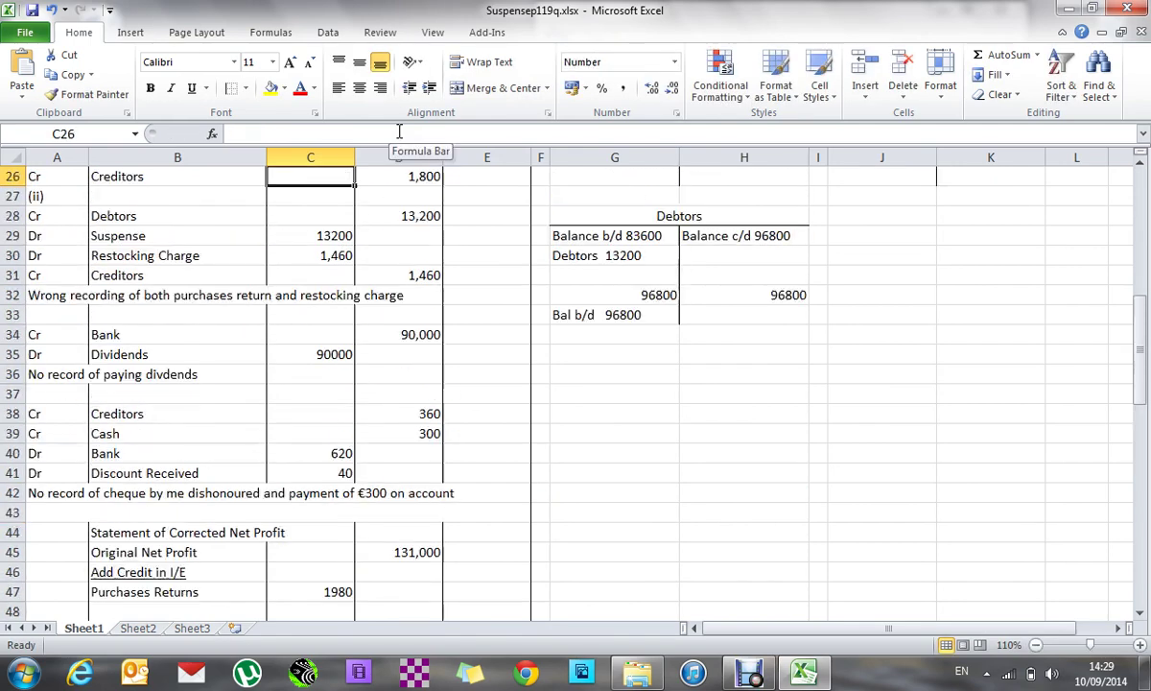
key("Up")
key("Up")
key("Up")
key("Up")
key("Up")
key("Up")
key("Up")
key("Up")
key("Up")
key("Up")
key("Up")
key("Up")
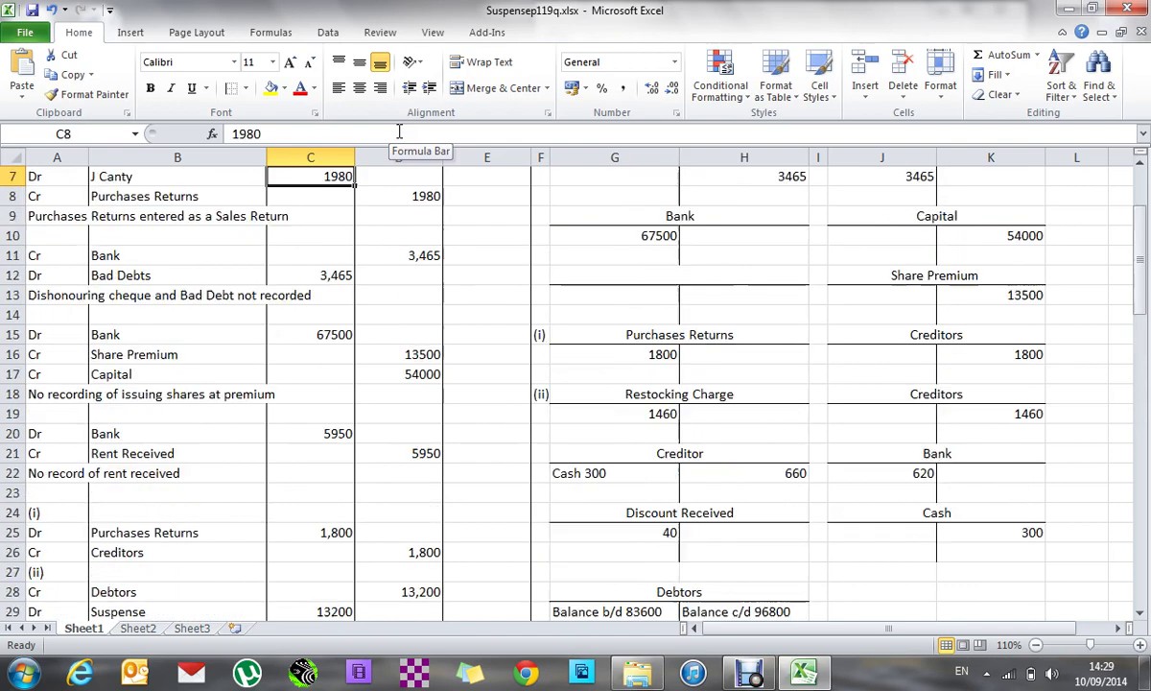
key("Down")
key("Down")
key("Down")
key("Down")
key("Down")
key("Down")
key("Down")
key("Up")
key("Down")
key("Down")
key("Down")
key("Down")
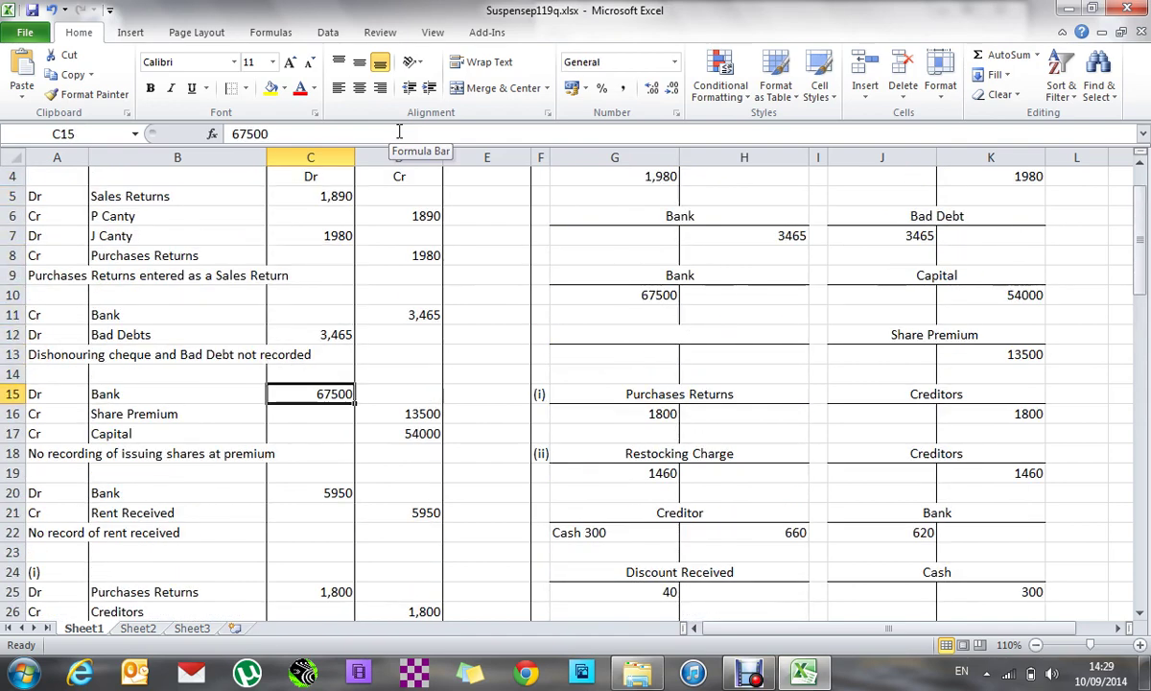
key("Down")
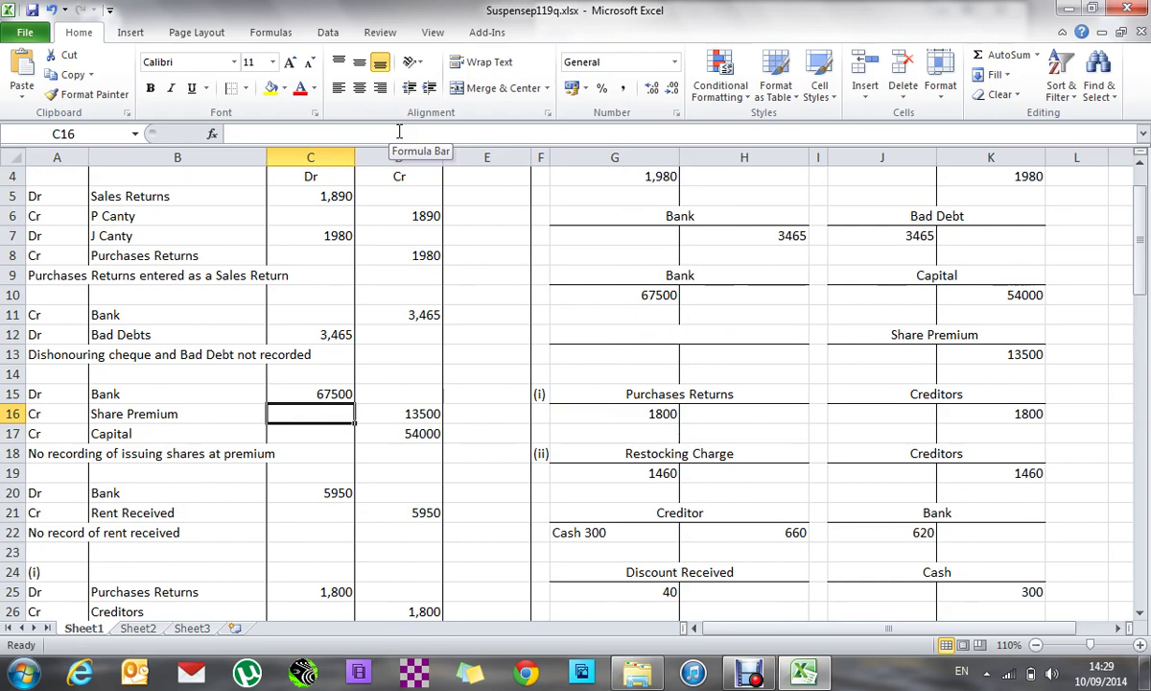
key("Return")
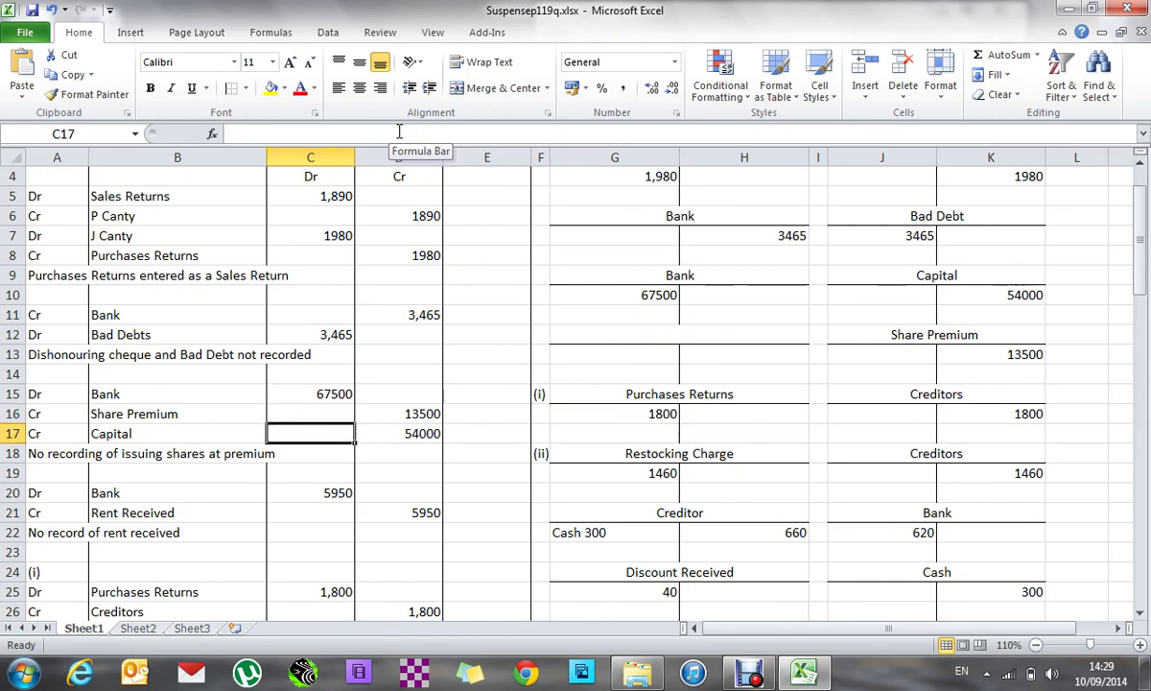
key("Return")
key("Return")
key("Return")
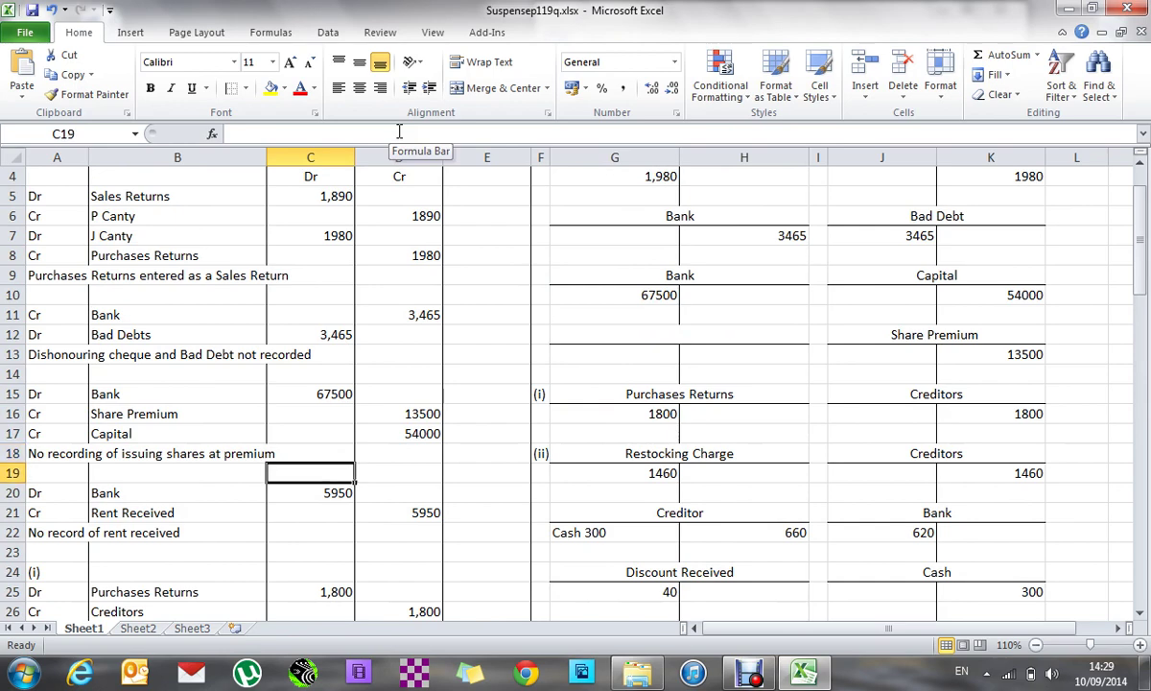
key("Return")
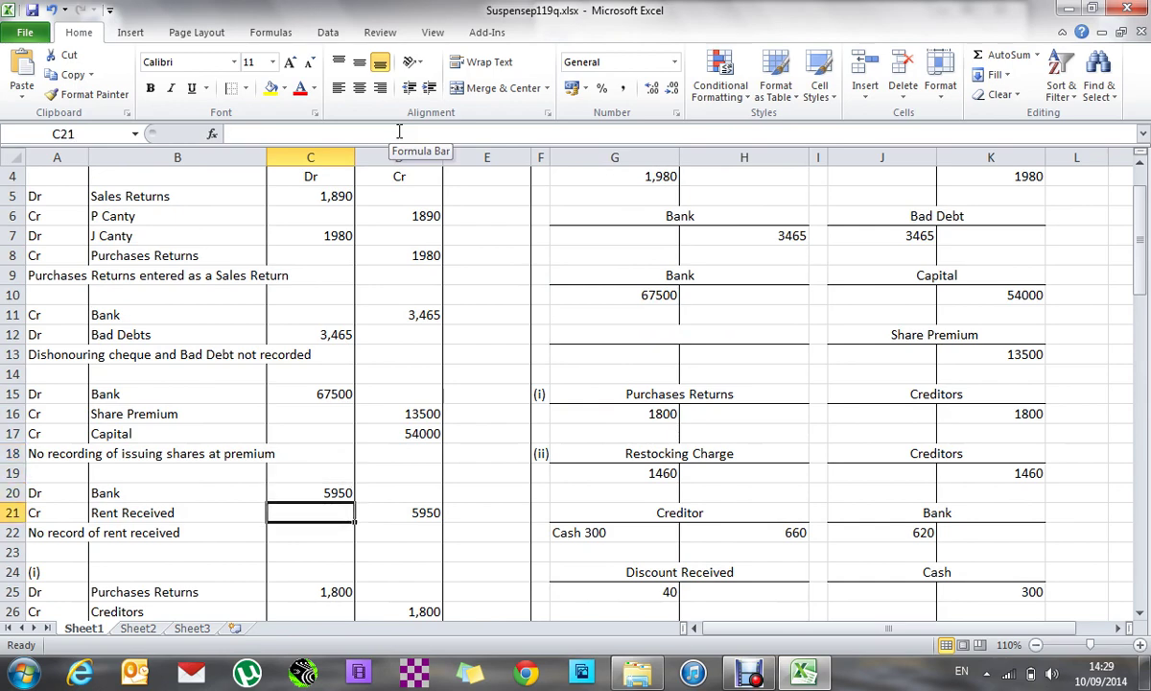
key("Return")
- Under Add Credit in I/E, enter 5950 in C48 and label the row "Rent Received" in B48
key("Up")
key("Down")
key("Down")
key("Down")
key("Down")
key("Down")
key("Down")
key("Down")
key("Down")
key("Down")
key("Down")
key("Down")
key("Down")
key("Down")
key("Down")
key("Down")
key("Down")
key("Down")
key("Down")
key("Down")
key("Down")
key("Down")
key("Down")
key("Down")
key("Down")
key("Down")
key("Down")
key("Down")
key("Down")
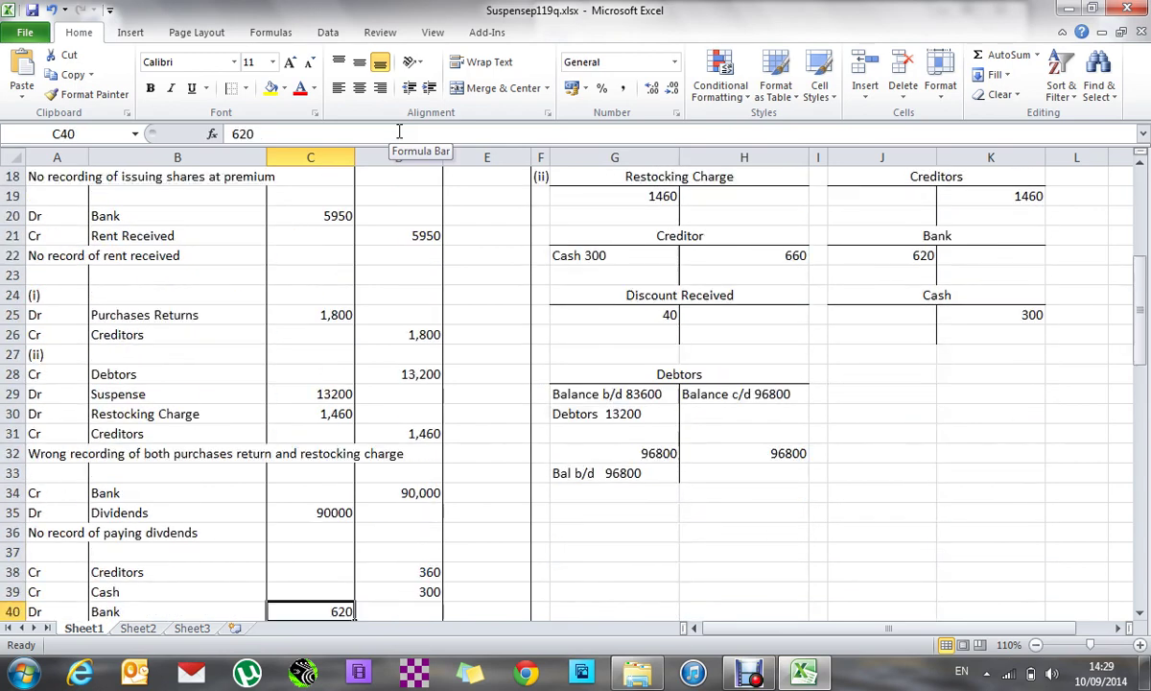
key("Up")
key("Up")
key("Up")
key("Up")
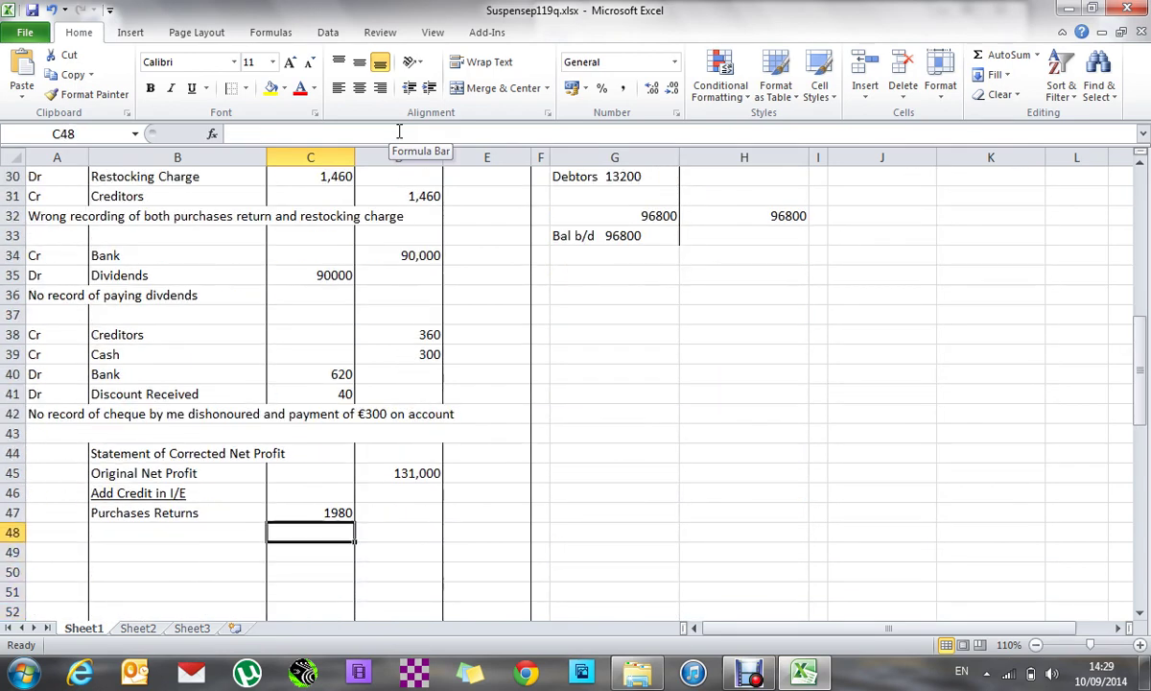
type("5950")
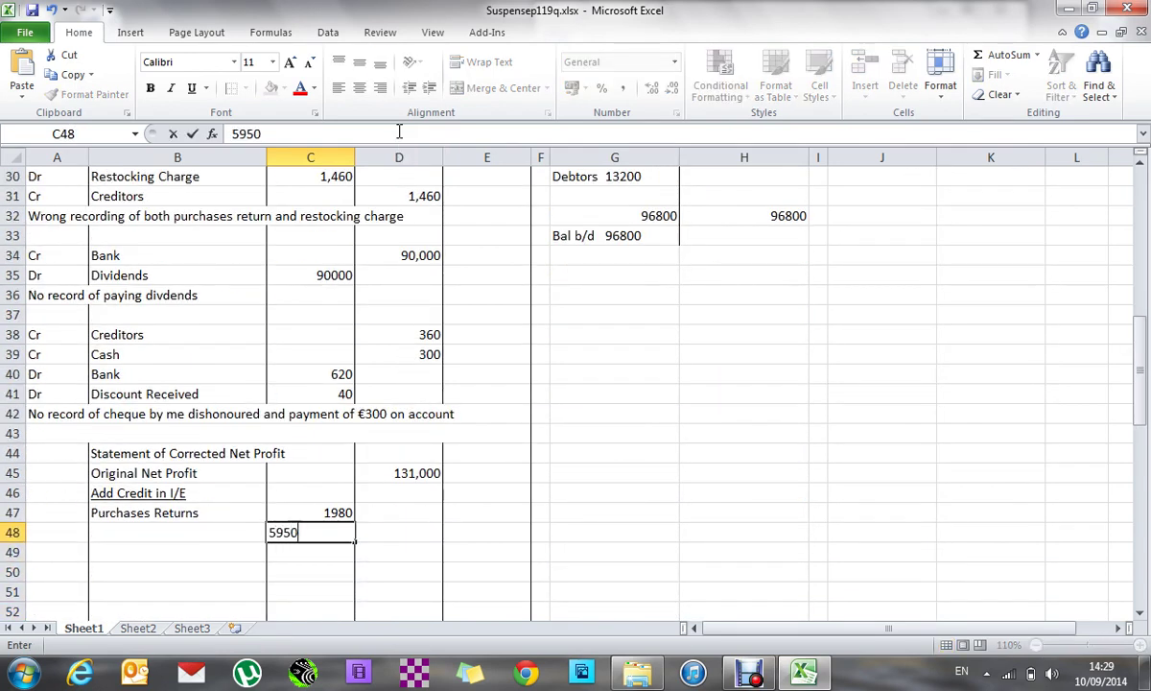
key("Left")
type("Re")
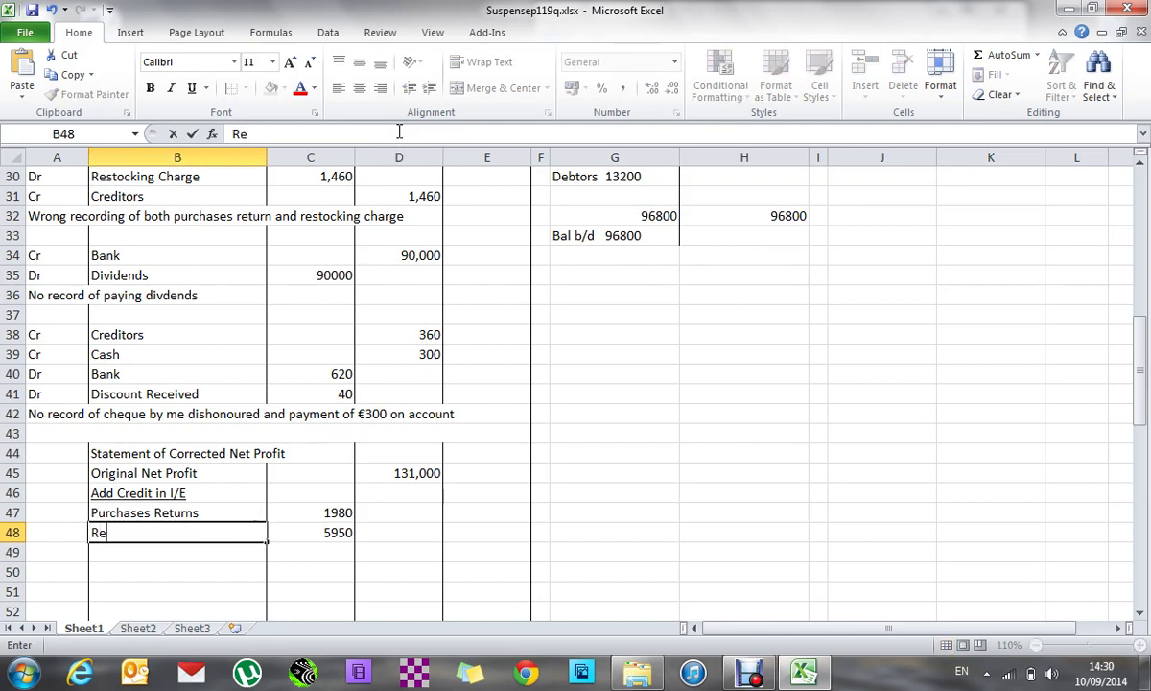
type("nt Received")
key("Return")
- Look back at the journal entry for part (i) and check the Purchases Returns debit in row 25
key("Up")
key("Up")
key("Up")
key("Up")
key("Up")
key("Up")
key("Up")
key("Up")
key("Up")
key("Up")
key("Up")
key("Up")
key("Up")
key("Up")
key("Up")
key("Up")
key("Up")
key("Up")
key("Up")
key("Up")
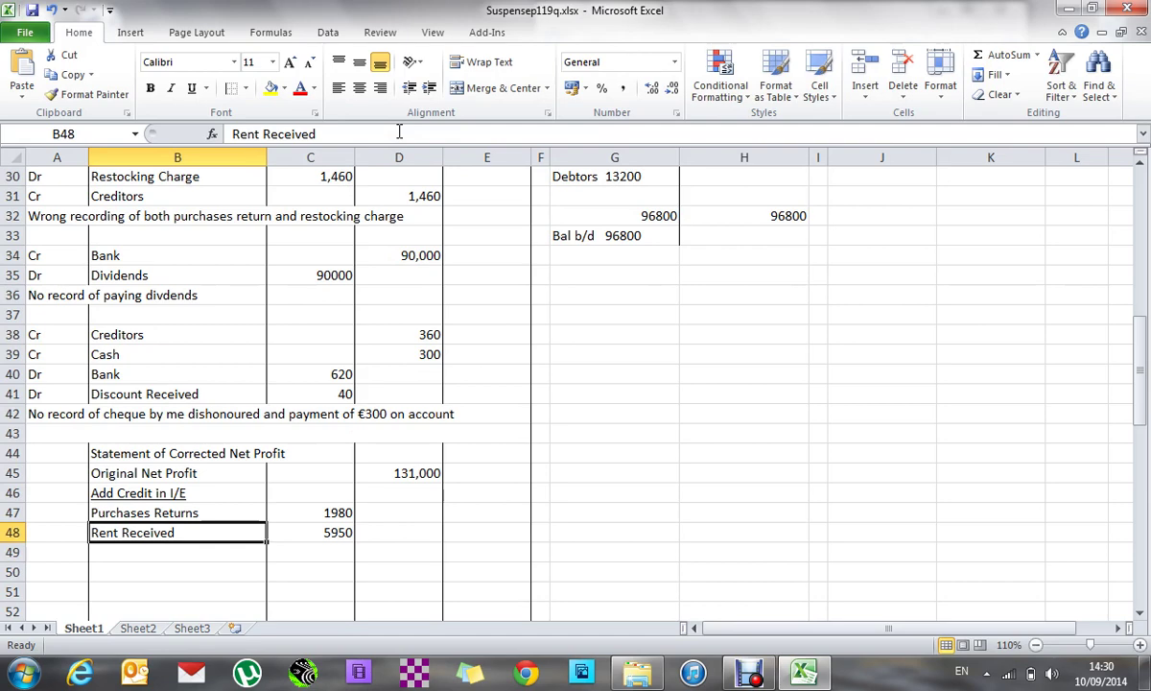
key("Up")
key("Up")
key("Up")
key("Up")
key("Up")
key("Up")
key("Up")
key("Up")
key("Up")
key("Up")
key("Up")
key("Up")
key("Up")
key("Up")
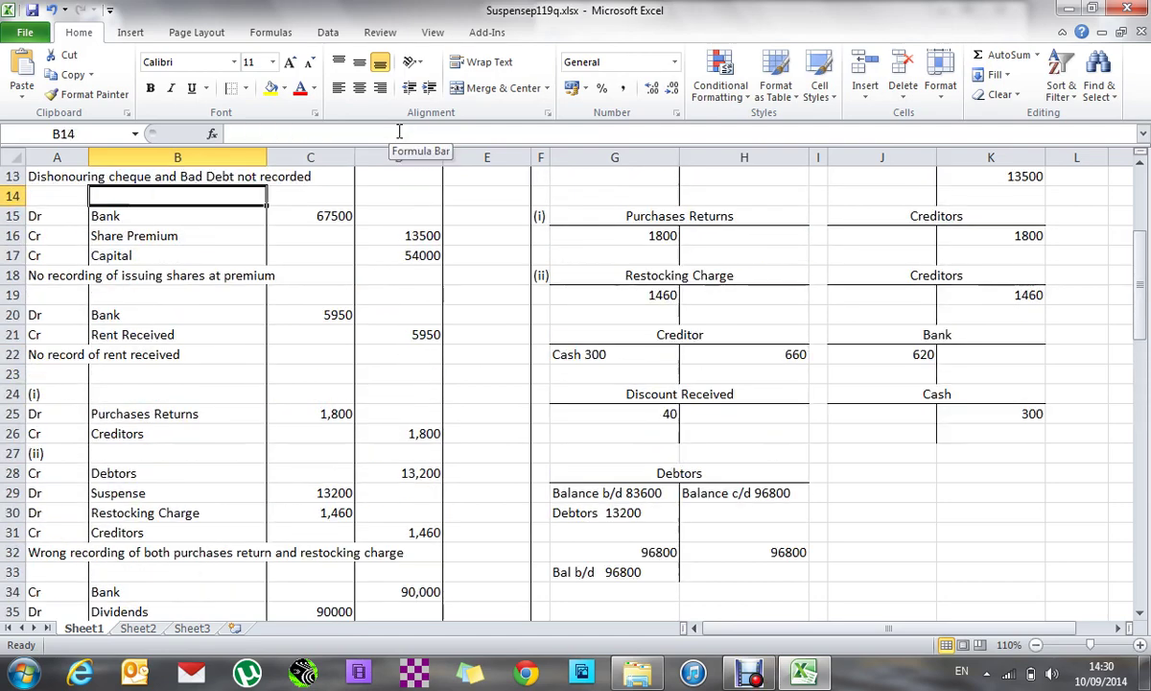
key("Down")
key("Down")
key("Down")
key("Down")
key("Down")
key("Down")
key("Down")
key("Down")
key("Down")
key("Down")
key("Down")
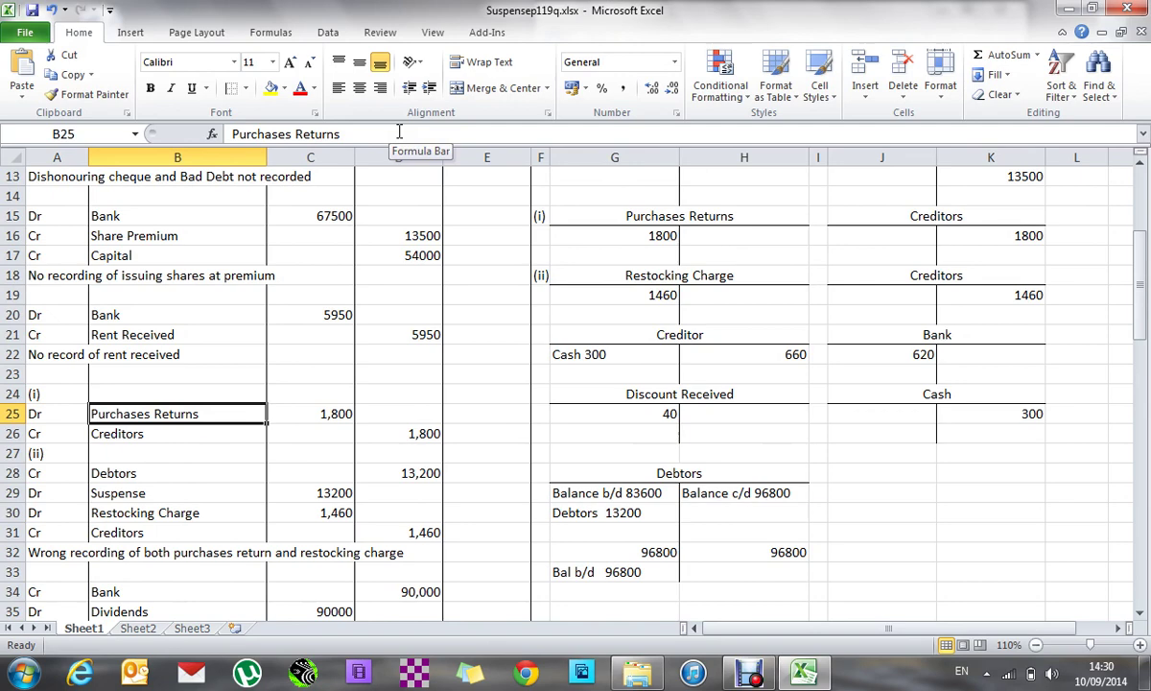
- Under Less Debit in I/E, label row 57 "Purchases Returns" in B57 and enter 1800 in C57
key("Down")
key("Down")
key("Down")
key("Down")
key("Down")
key("Down")
key("Down")
key("Down")
key("Down")
key("Down")
key("Down")
key("Down")
key("Down")
key("Down")
key("Down")
key("Down")
key("Down")
key("Down")
key("Down")
key("Down")
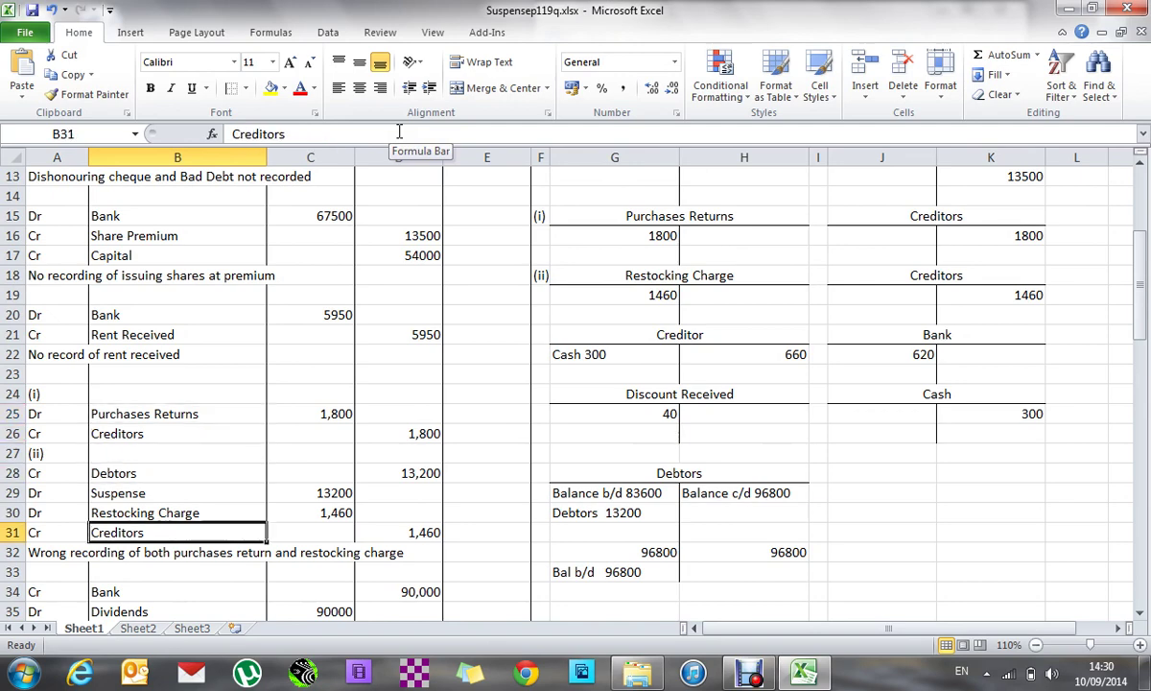
key("Down")
key("Down")
key("Down")
key("Down")
key("Down")
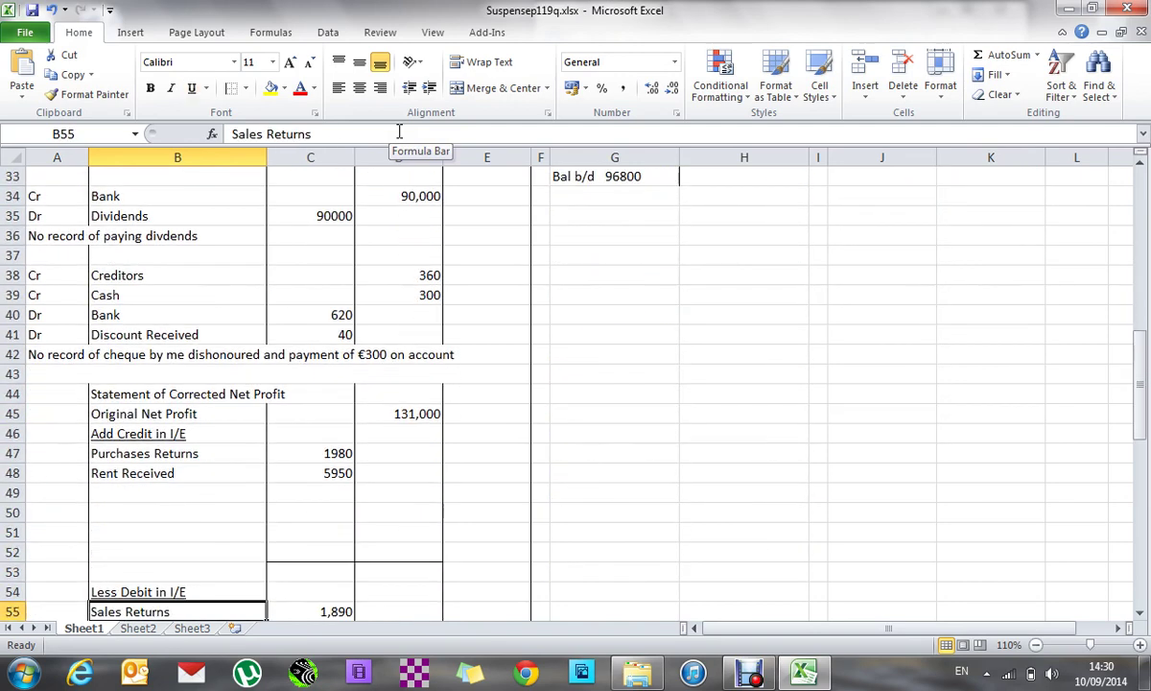
type("Purchases Return")
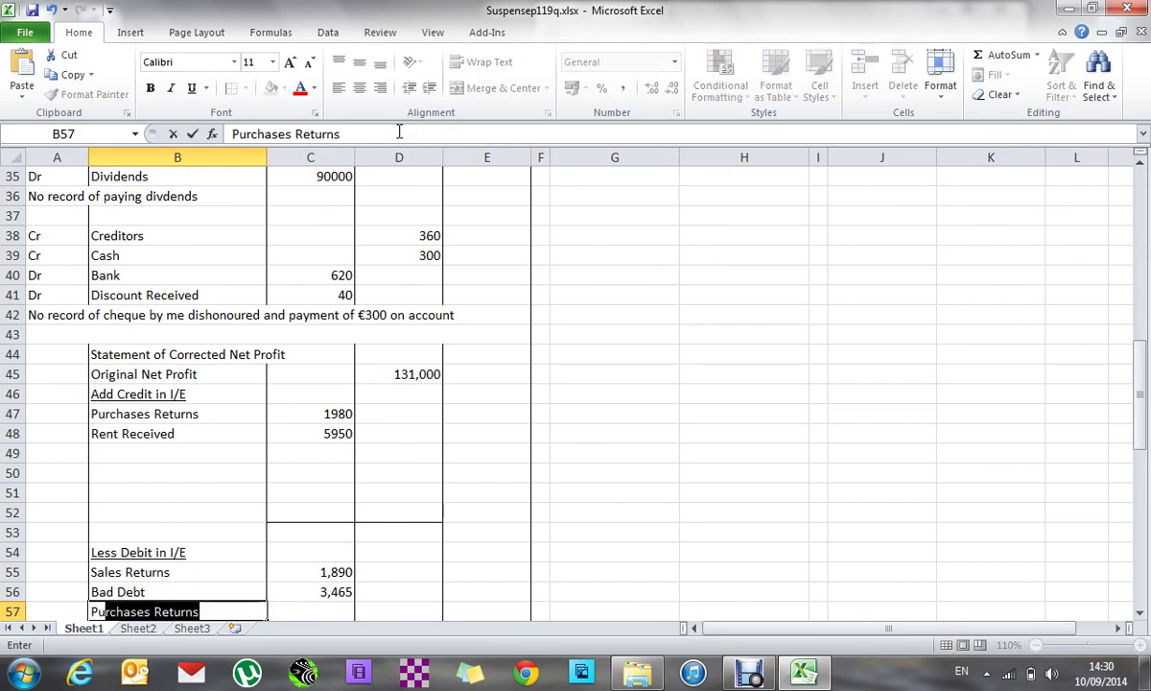
type("s")
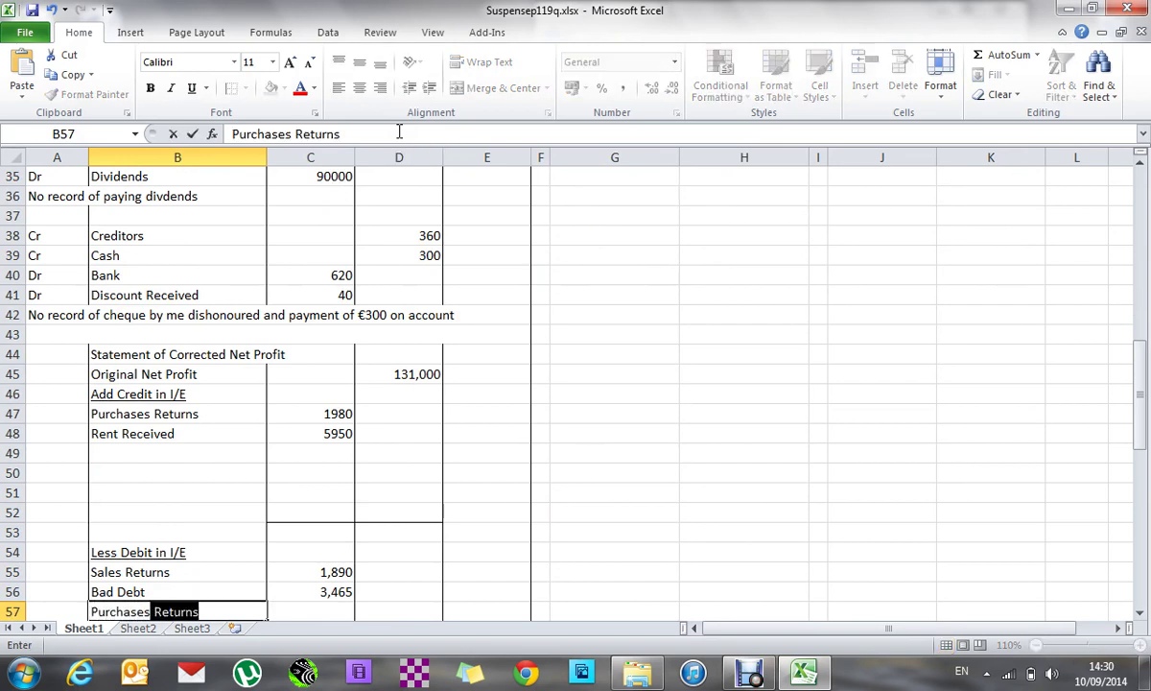
key("Tab")
type("1800")
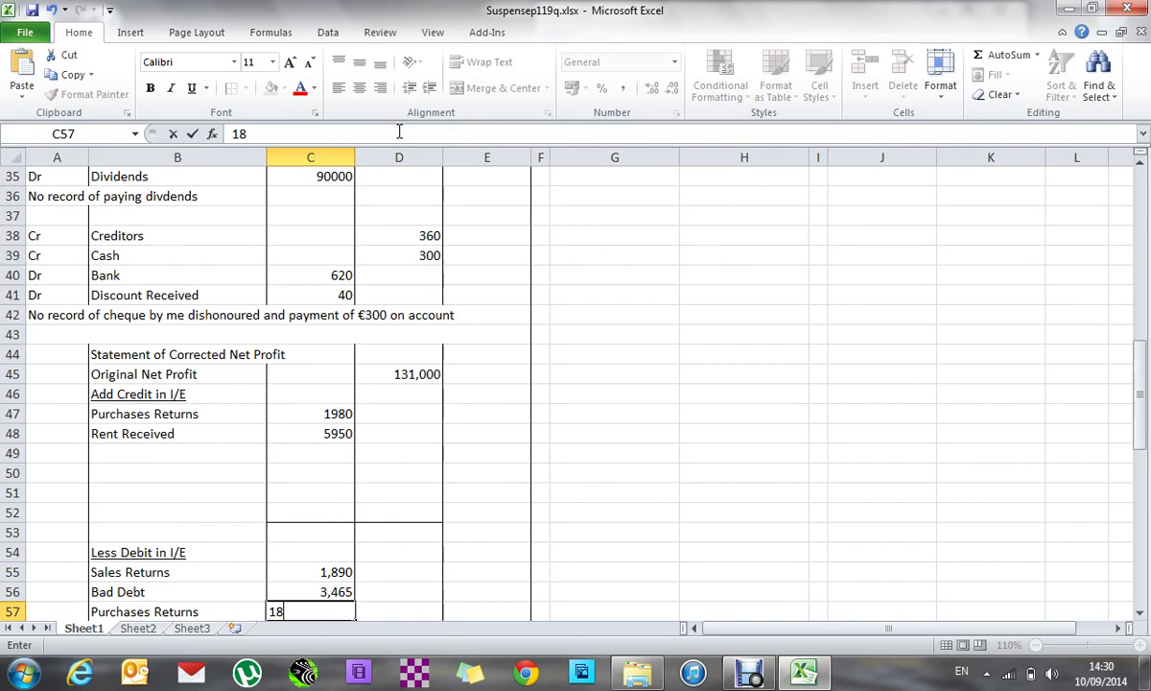
- Look back at the journal entry for part (ii) and check the Debtors, Suspense and Restocking Charge lines in rows 28 to 31
key("Up")
key("Up")
key("Up")
key("Up")
key("Up")
key("Up")
key("Up")
key("Up")
key("Up")
key("Up")
key("Up")
key("Up")
key("Up")
key("Up")
key("Up")
key("Up")
key("Up")
key("Up")
key("Up")
key("Up")
key("Up")
key("Up")
key("Up")
key("Up")
key("Up")
key("Up")
key("Up")
key("Up")
key("Up")
key("Up")
key("Up")
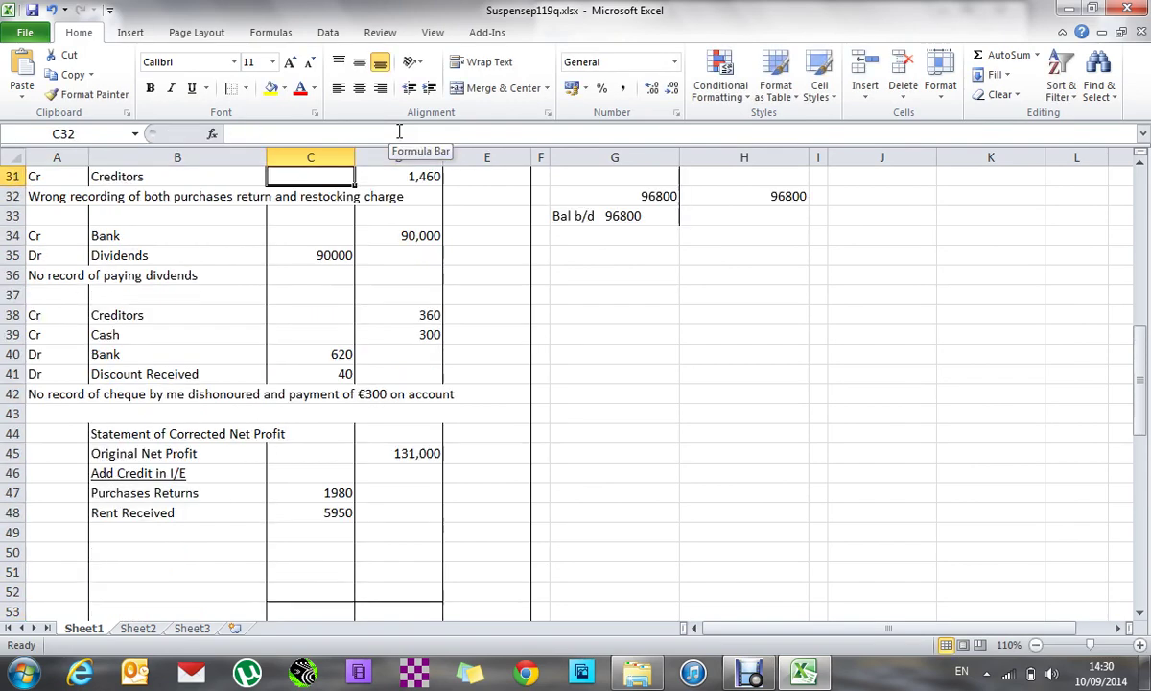
key("Down")
key("Down")
key("Down")
key("Down")
key("Down")
key("Down")
key("Down")
key("Down")
key("Down")
key("Down")
key("Down")
key("Down")
key("Down")
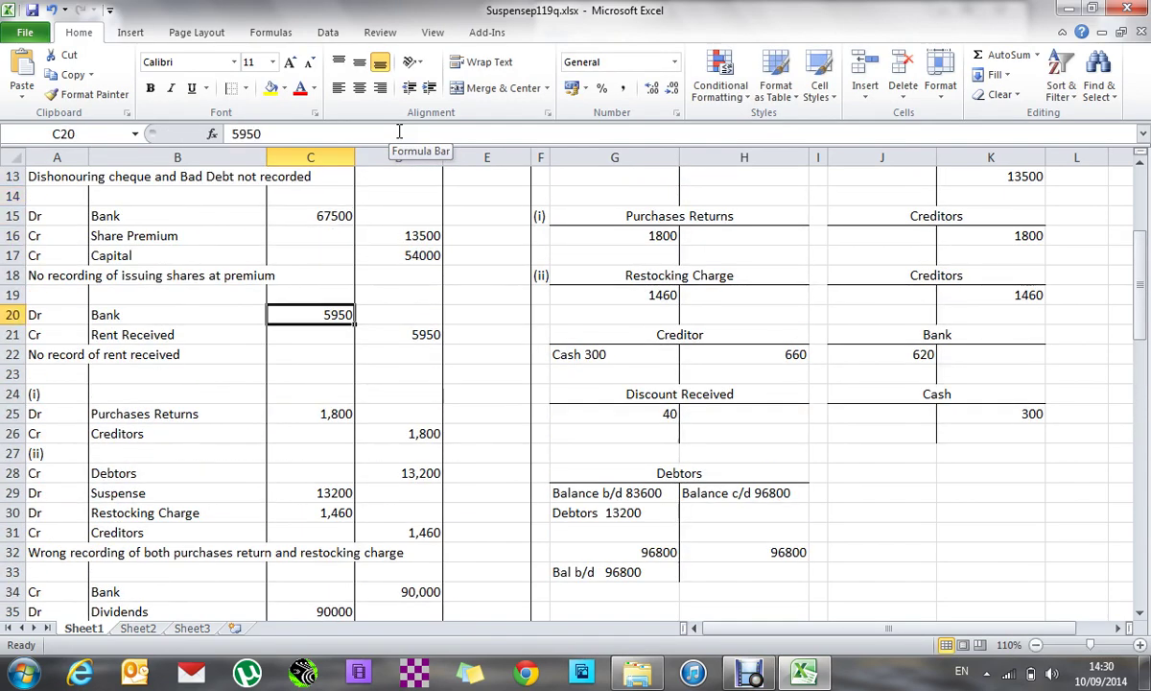
key("Down")
key("Down")
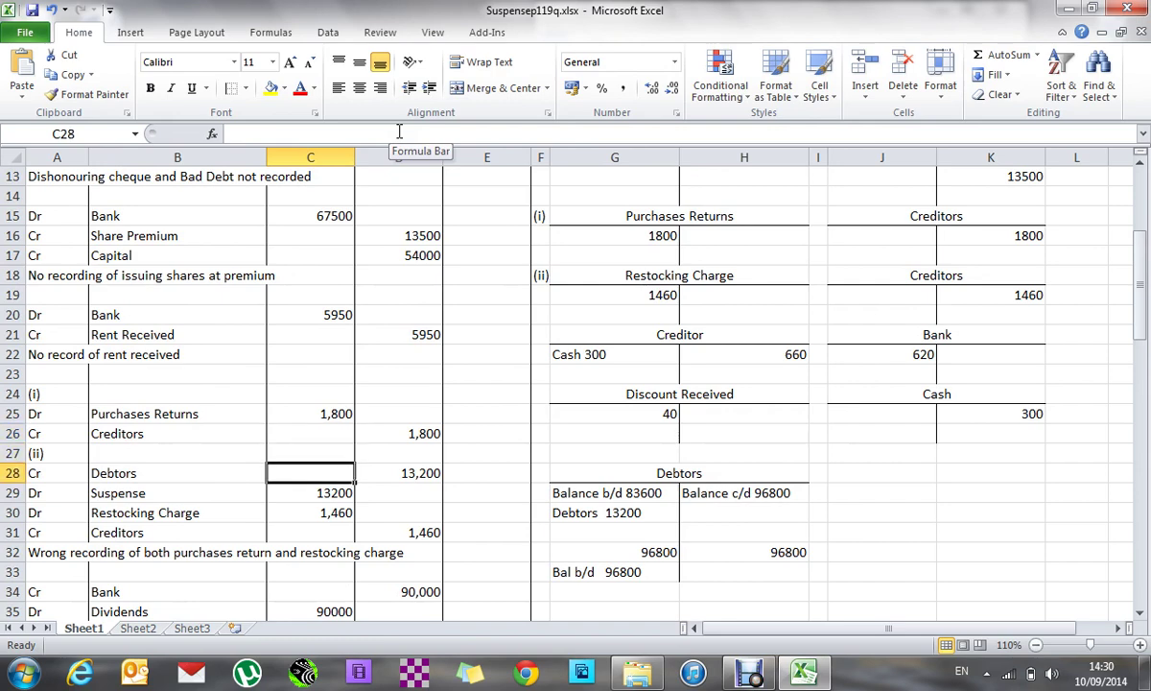
key("Down")
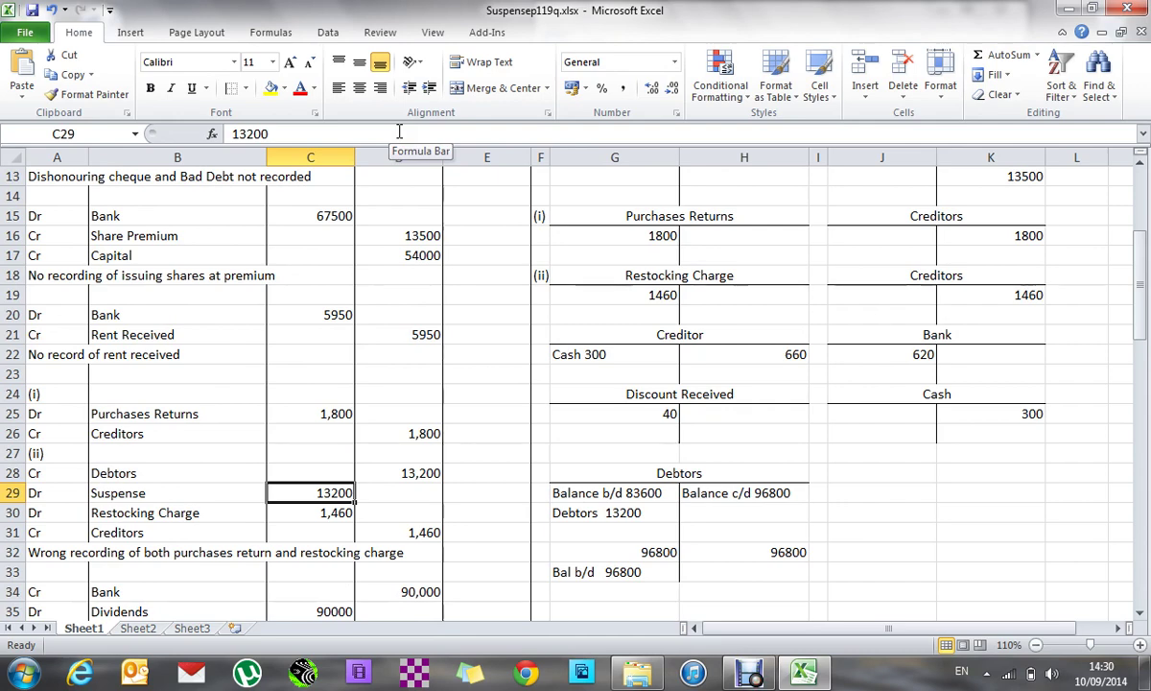
- Under Less Debit in I/E, enter 1460 in C58 and label the row "Restocking Charge" in B58
key("Down")
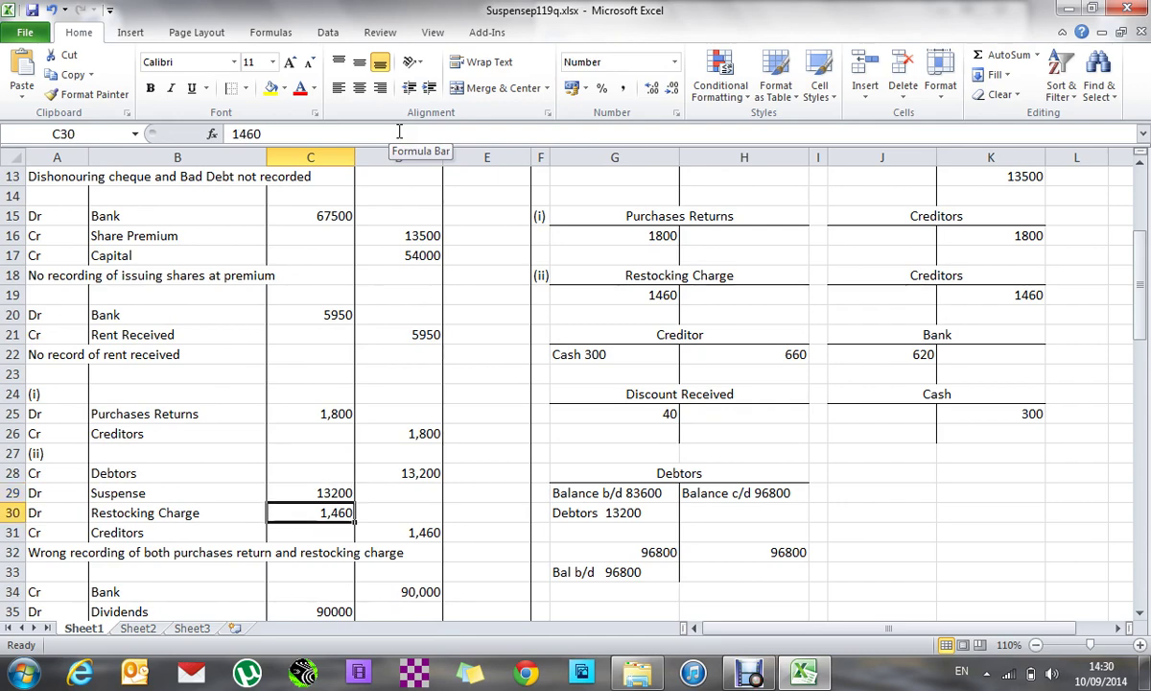
key("Down")
key("Down")
key("Down")
key("Down")
key("Down")
key("Down")
key("Down")
key("Down")
key("Down")
key("Down")
key("Down")
key("Down")
key("Down")
key("Down")
key("Down")
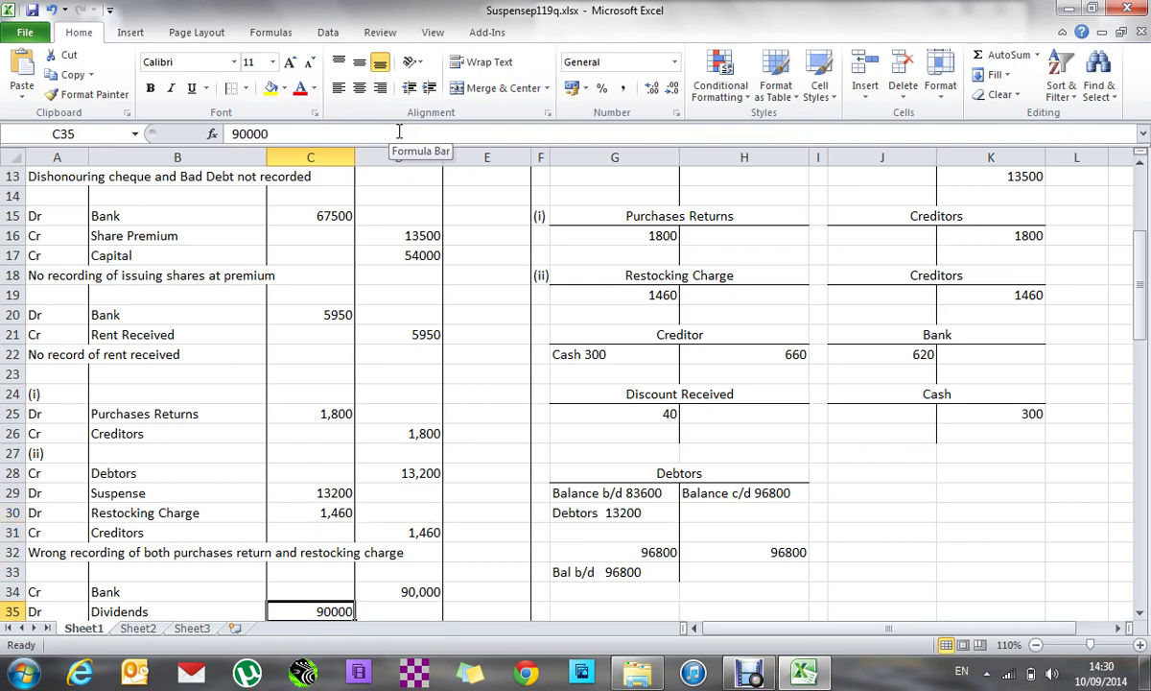
key("Down")
key("Down")
key("Down")
key("Down")
key("Down")
key("Down")
key("Down")
key("Down")
key("Down")
key("Down")
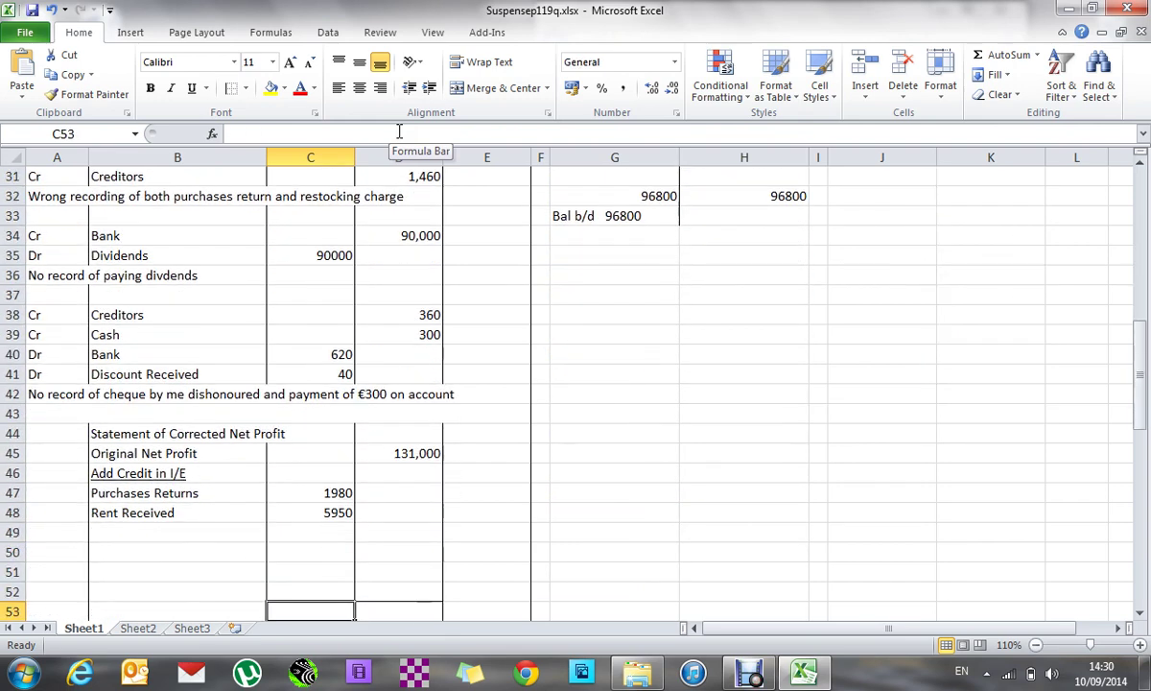
key("Down")
key("Down")
key("Down")
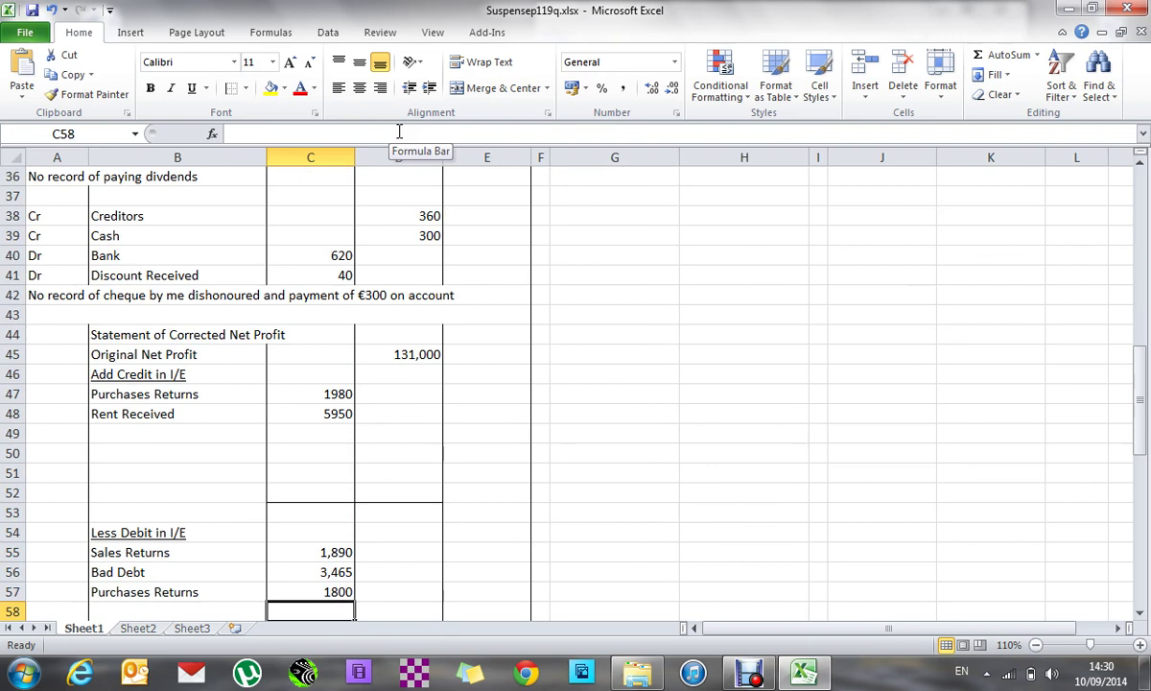
type("14")
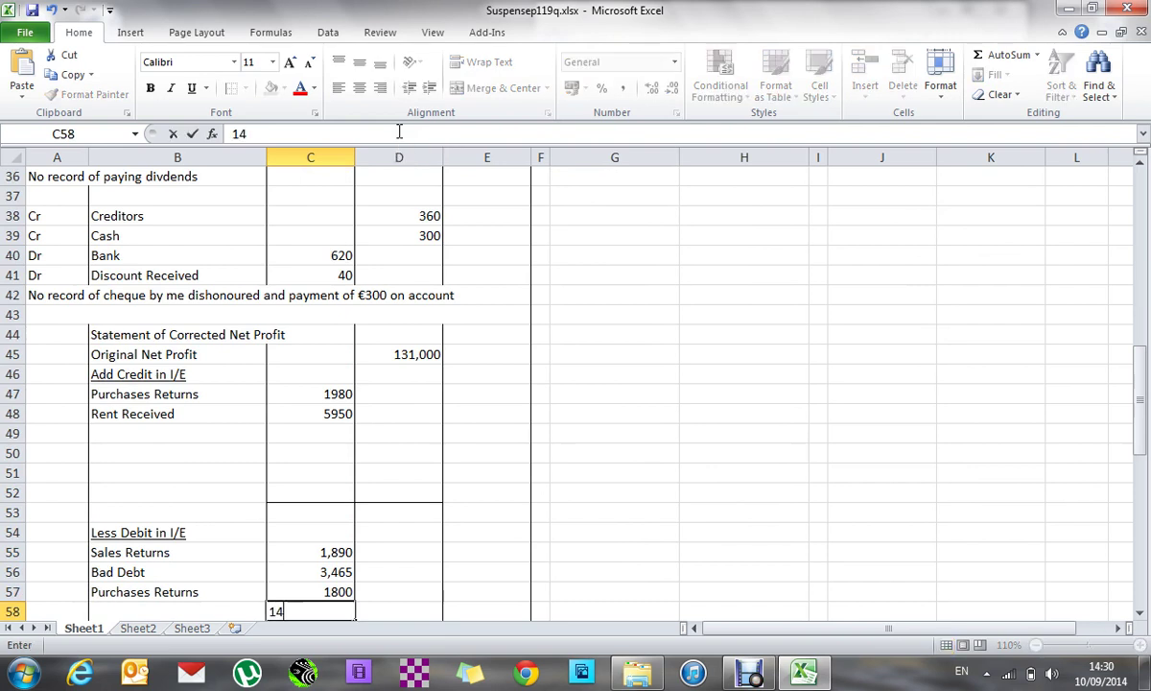
type("60")
key("Left")
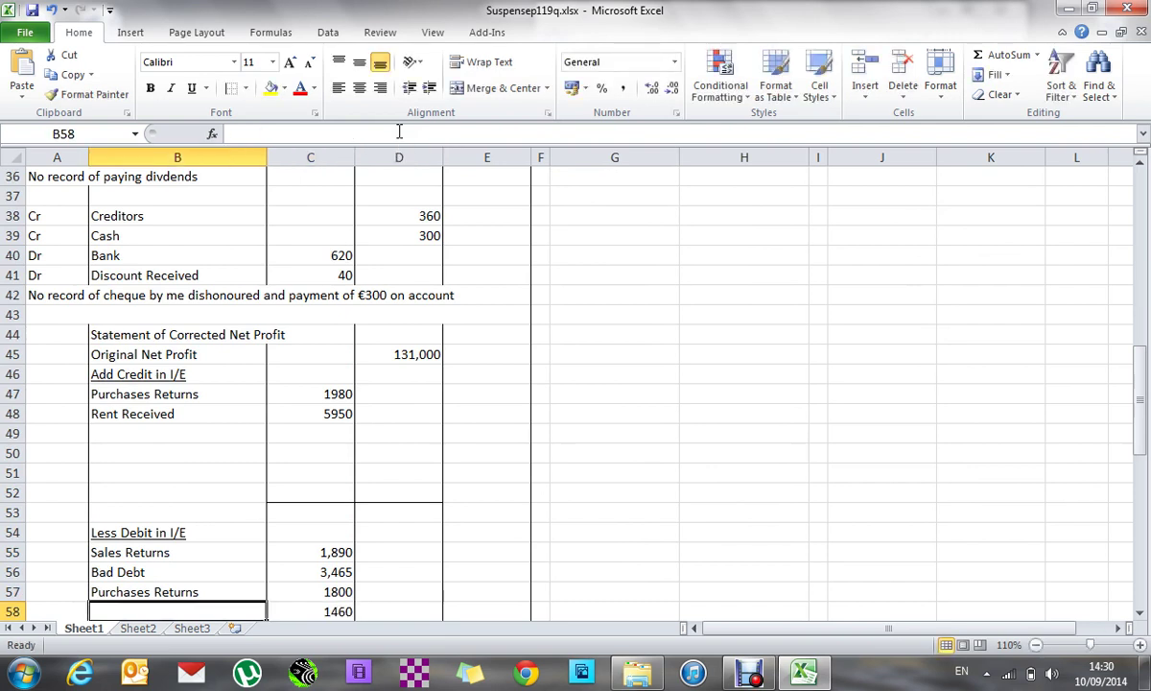
type("Restock")
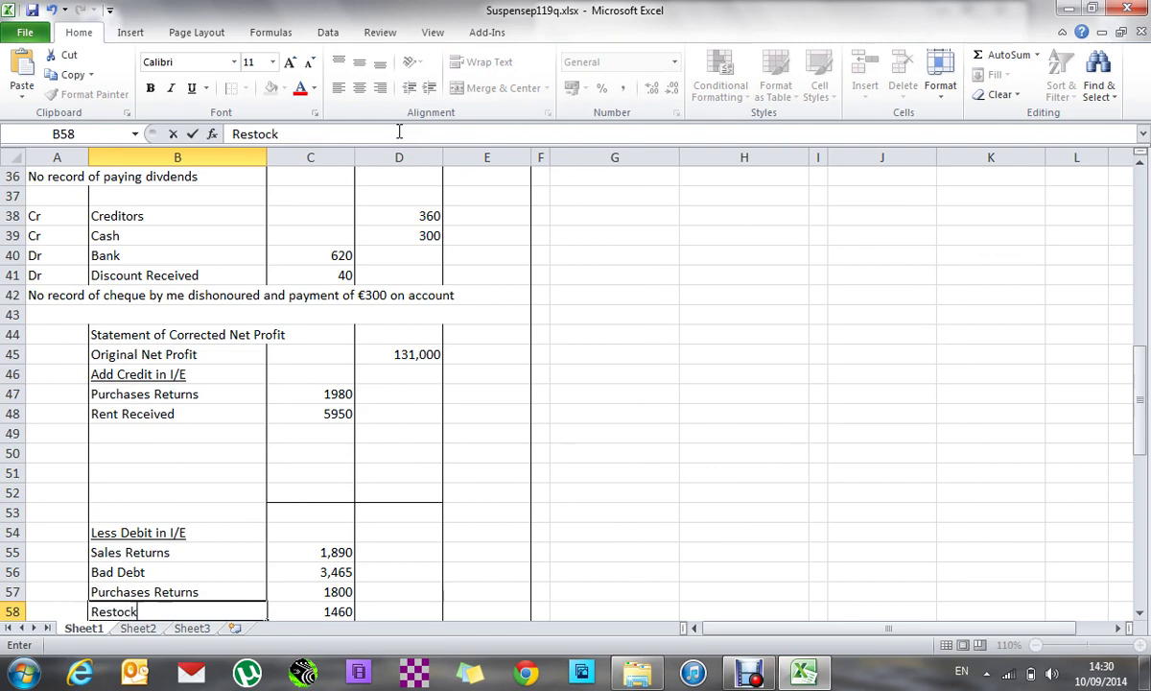
type("ing Charge")
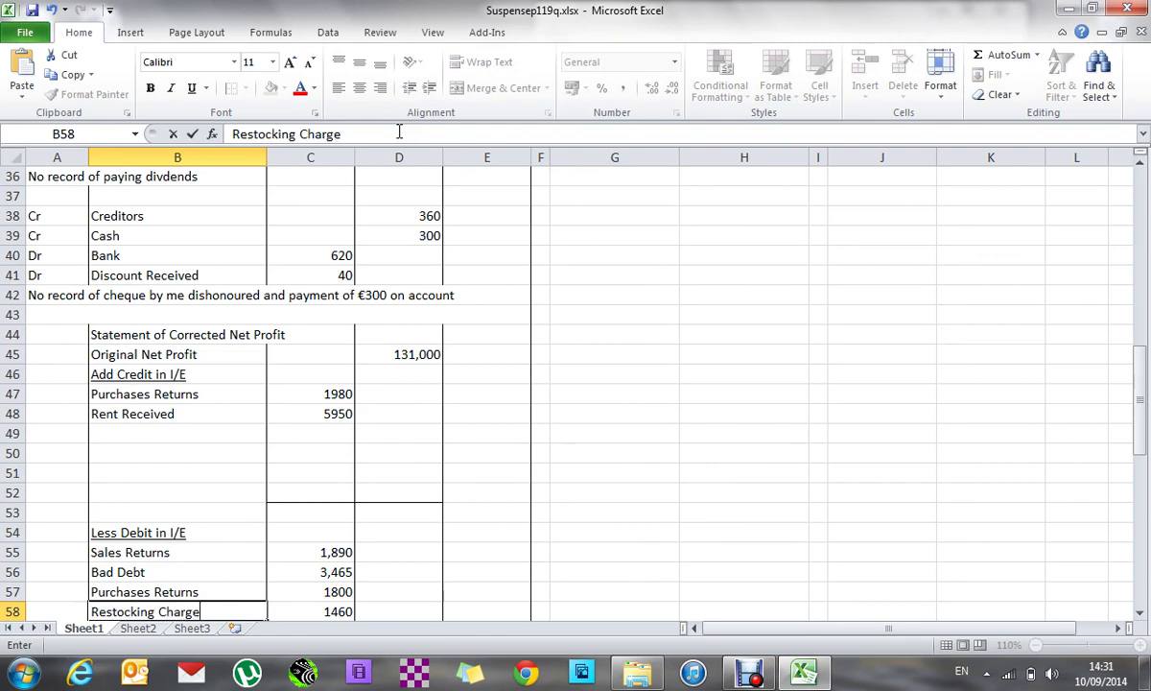
- Look back at the journal entry for the unrecorded dividend payment and check the Bank and Dividends lines in rows 34 and 35
key("Up")
key("Up")
key("Up")
key("Up")
key("Up")
key("Up")
key("Up")
key("Up")
key("Up")
key("Up")
key("Up")
key("Up")
key("Up")
key("Up")
key("Up")
key("Up")
key("Up")
key("Up")
key("Up")
key("Up")
key("Up")
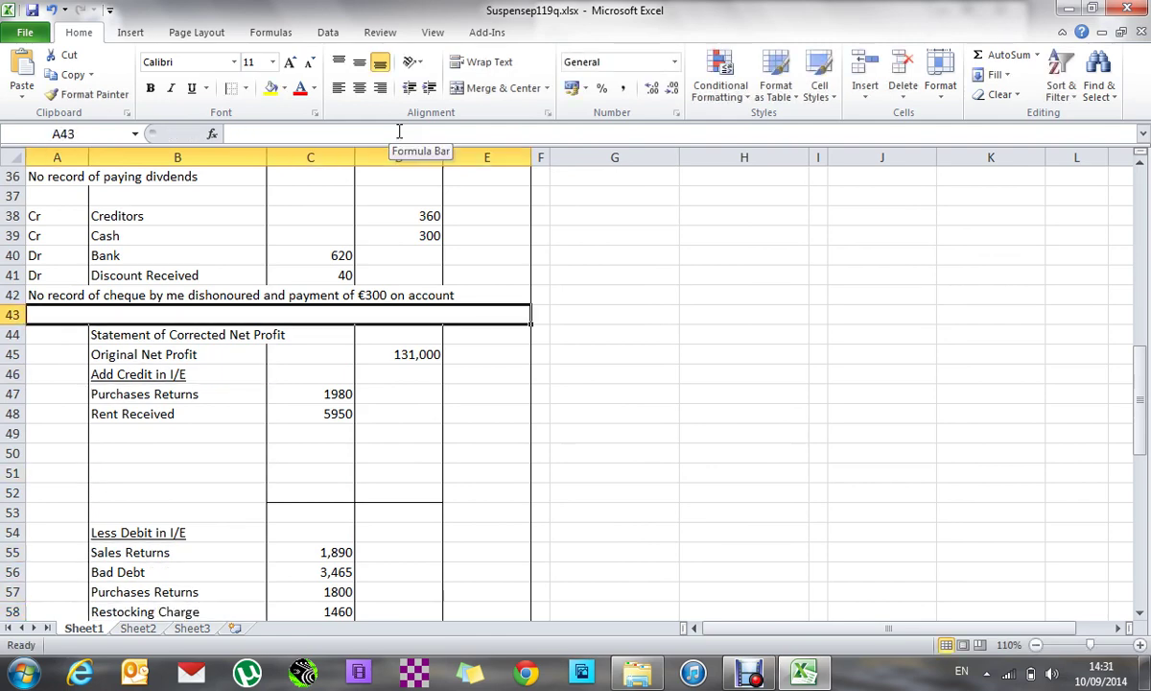
key("Up")
key("Down")
key("Down")
key("Down")
key("Down")
key("Down")
key("Down")
key("Down")
key("Down")
key("Down")
key("Down")
key("Down")
key("Down")
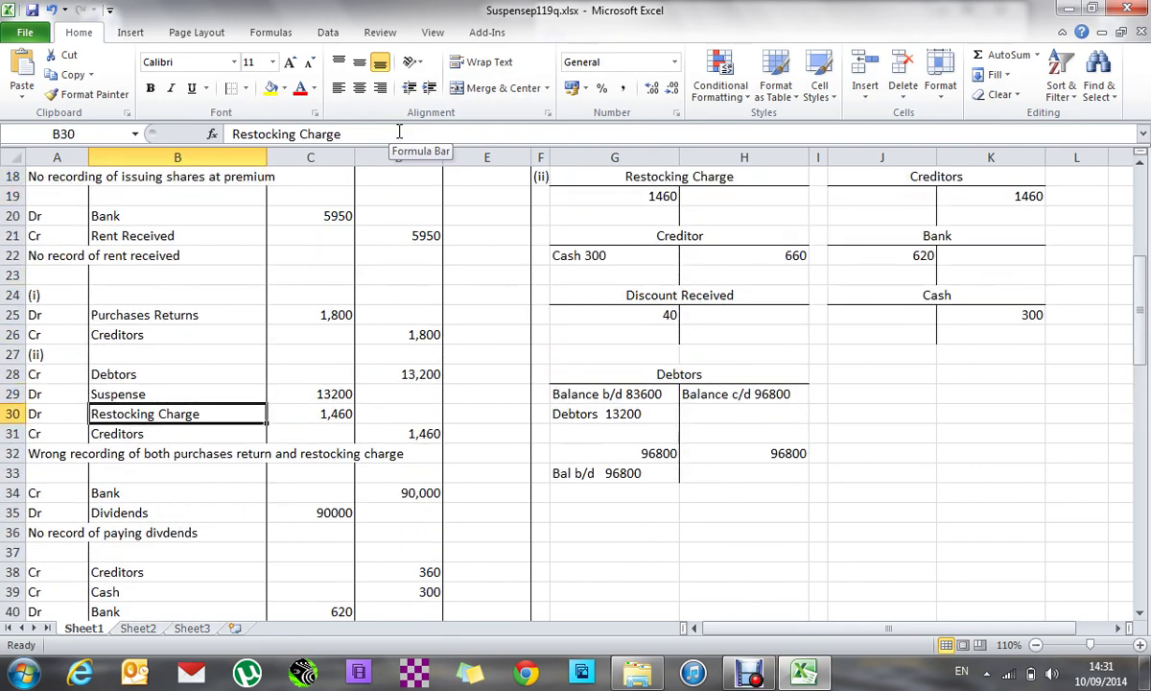
key("Down")
key("Down")
key("Down")
key("Down")
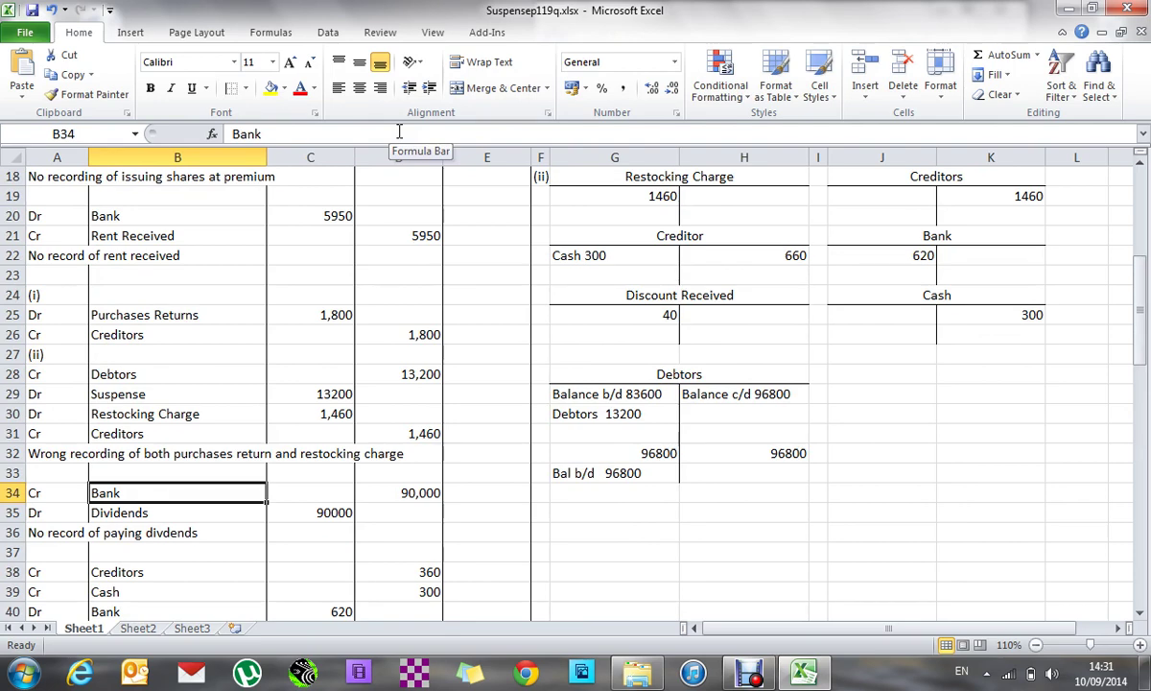
- Insert a row above Restocking Charge under Less Debit in I/E, label it "Dividends" in B58 and enter 90,000 in C58
key("Down")
key("Down")
key("Down")
key("Down")
key("Down")
key("Down")
key("Down")
key("Down")
key("Down")
key("Down")
key("Down")
key("Down")
key("Down")
key("Down")
key("Down")
key("Down")
key("Down")
key("Down")
key("Down")
key("Down")
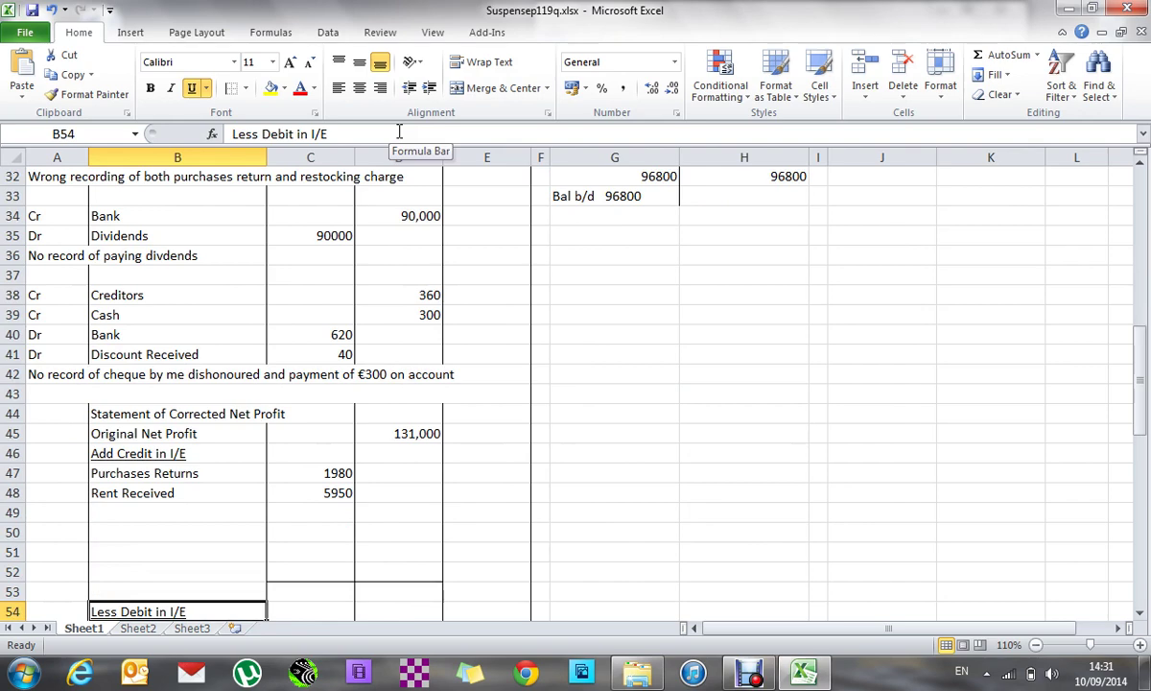
key("Down")
key("Down")
key("Down")
key("Down")
key("Down")
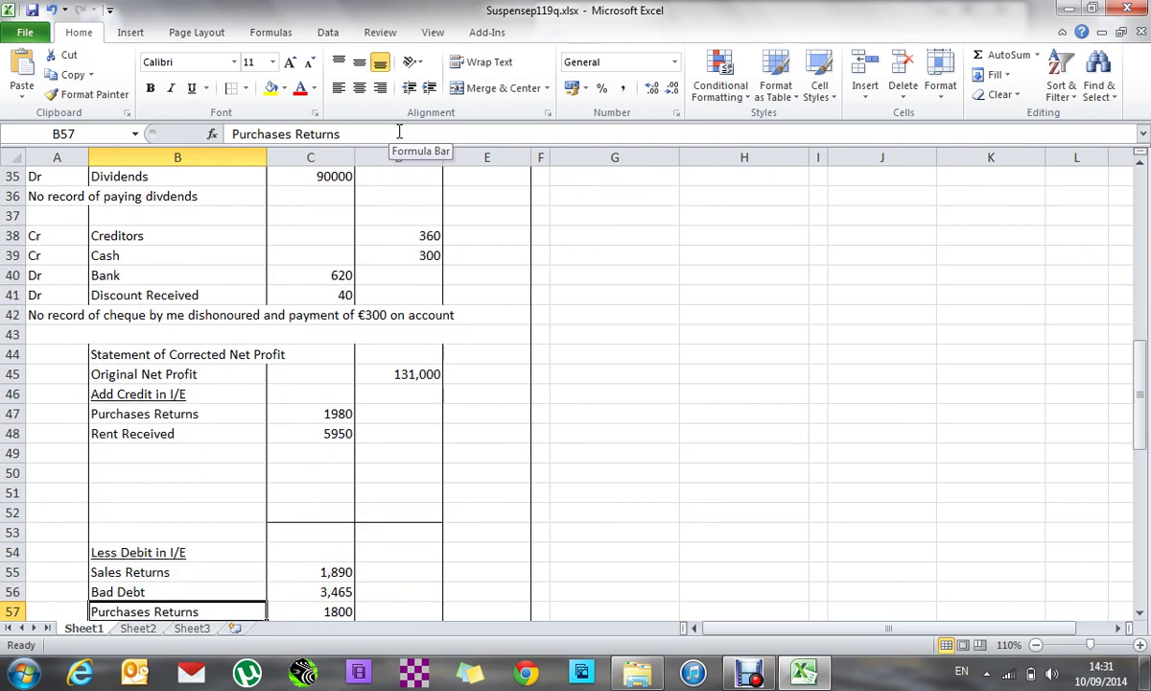
key("Up")
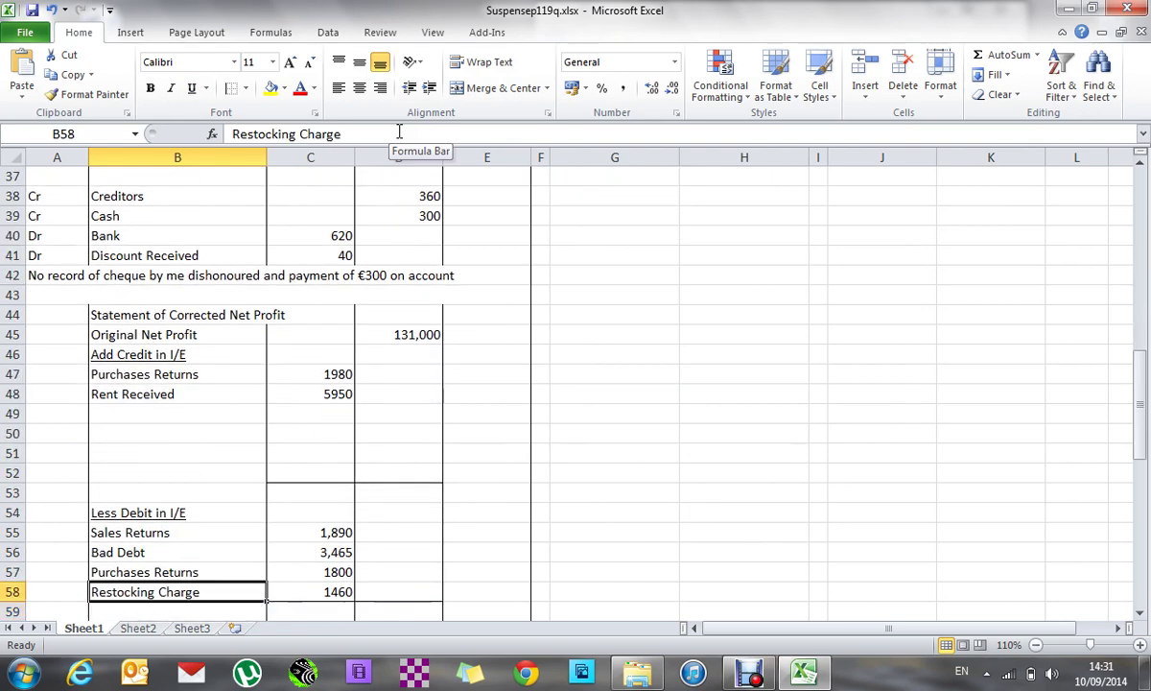
key("ctrl+shift+plus")
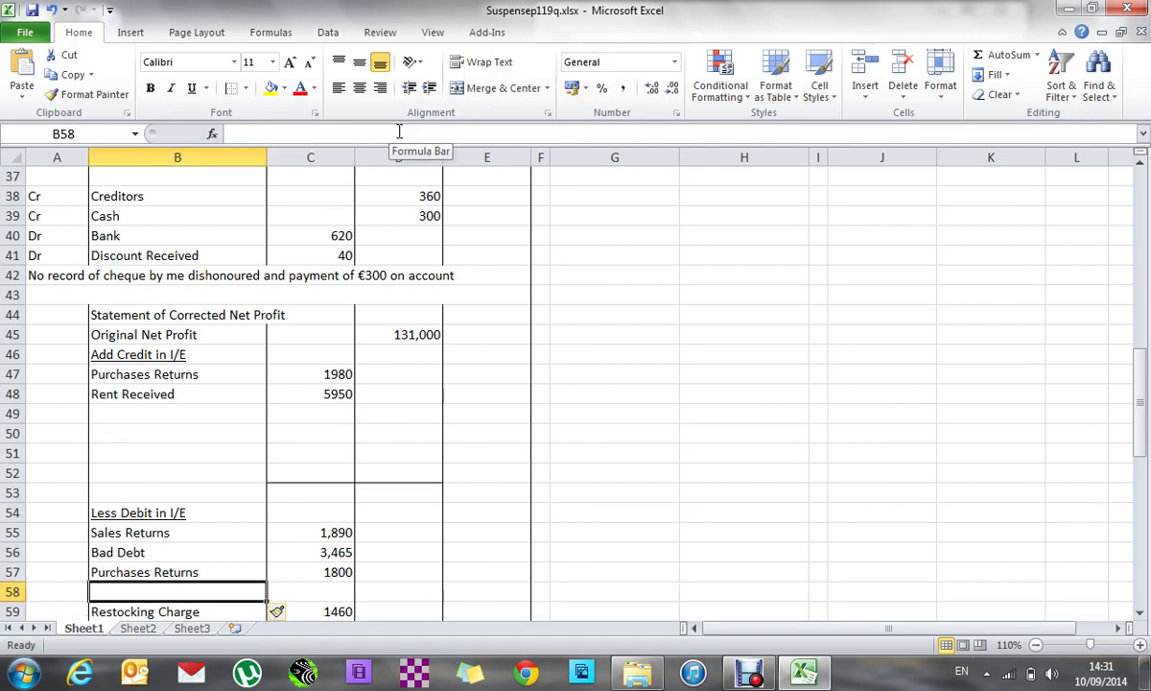
type("Divident")
key("BackSpace")
type("ds")
key("Tab")
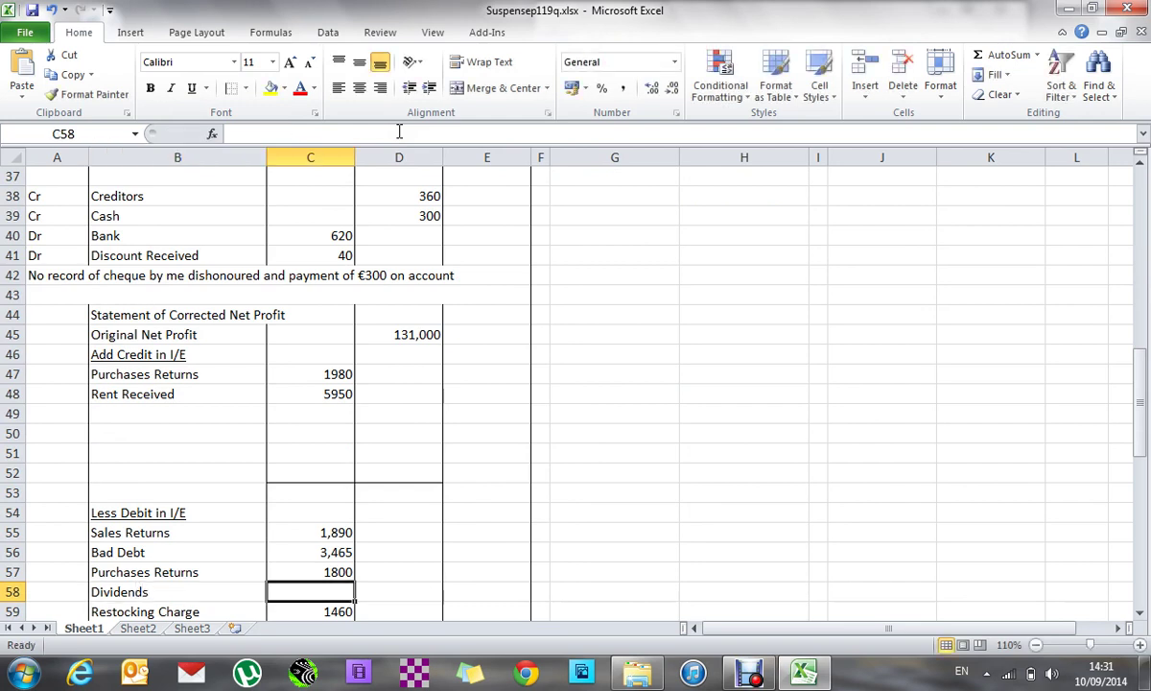
type("90,000")
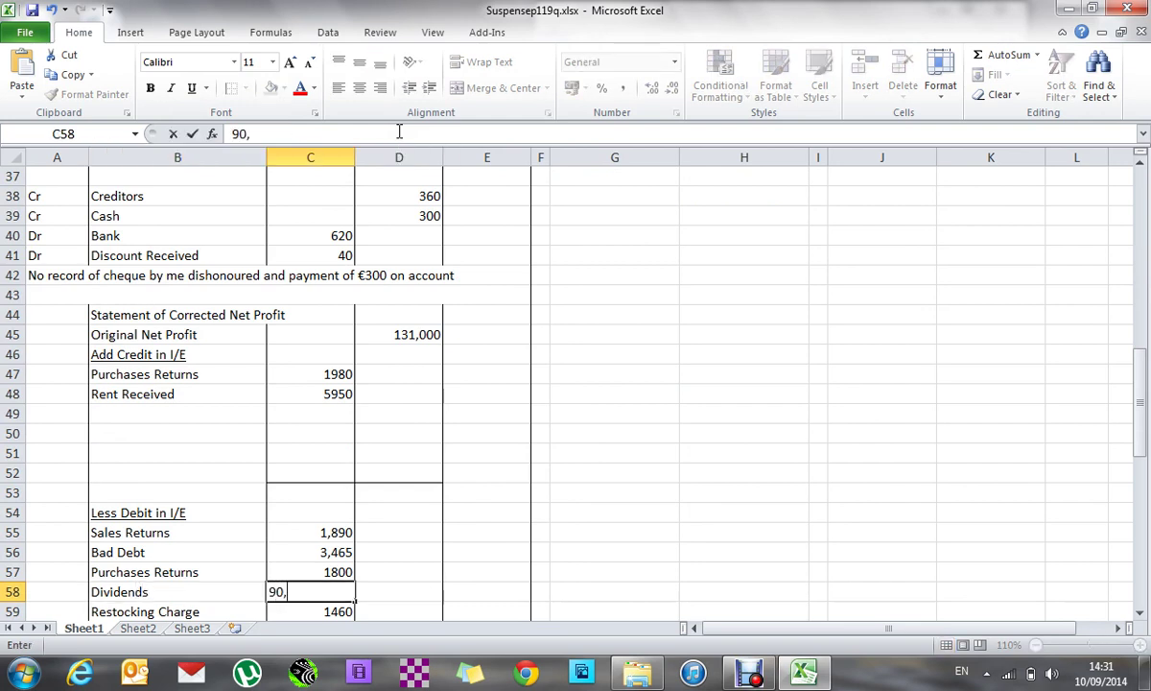
- Look back at the journal entry for the dishonoured cheque and check the Creditors, Cash, Bank and Discount Received lines in rows 38 to 41
key("Up")
key("Up")
key("Up")
key("Up")
key("Up")
key("Up")
key("Up")
key("Up")
key("Up")
key("Up")
key("Up")
key("Up")
key("Up")
key("Up")
key("Up")
key("Up")
key("Up")
key("Up")
key("Up")
key("Up")
key("Up")
key("Up")
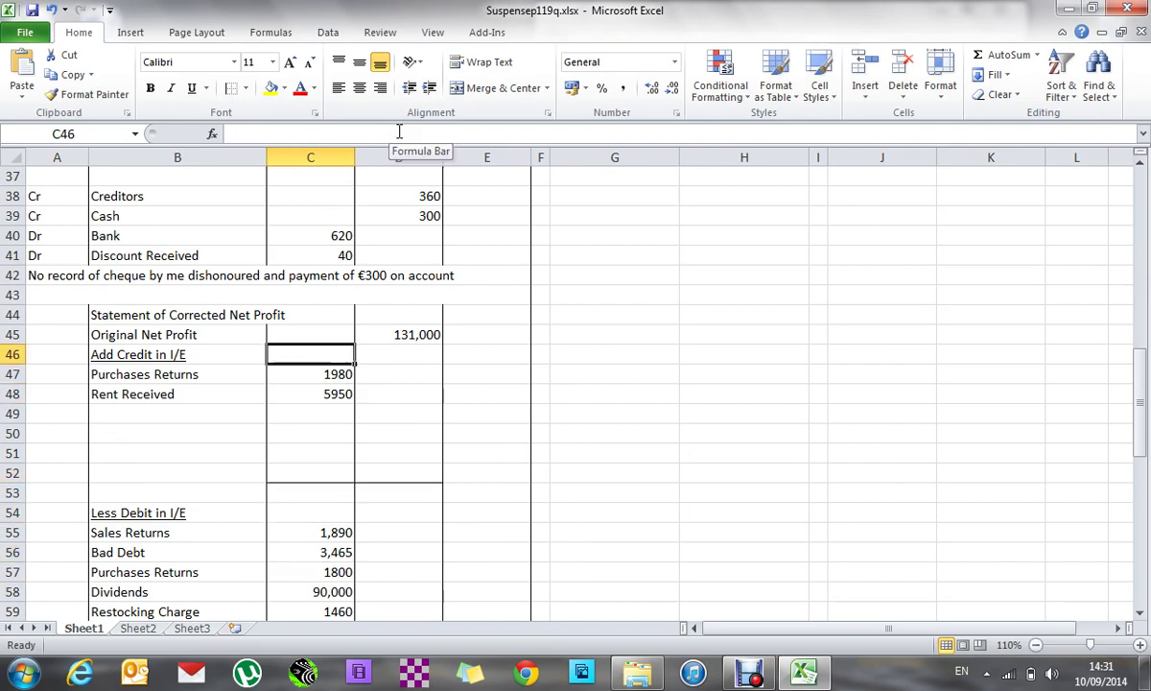
key("Down")
key("Down")
key("Down")
key("Down")
key("Down")
key("Down")
key("Down")
key("Down")
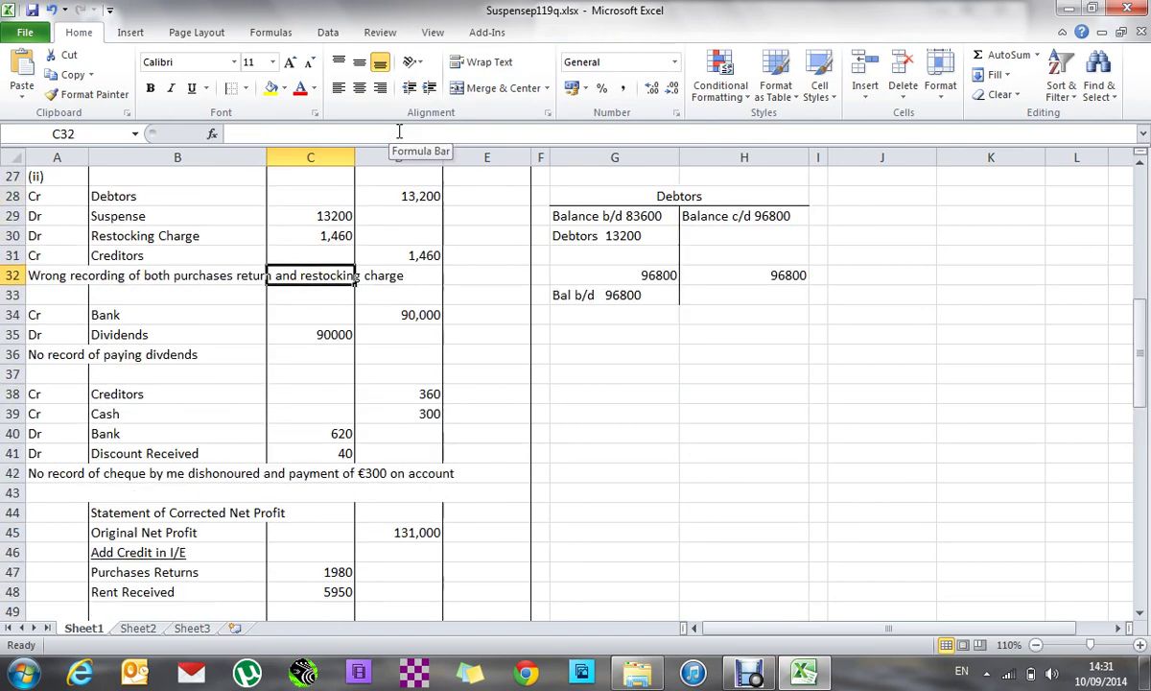
key("Up")
key("Down")
key("Down")
key("Down")
key("Down")
key("Down")
key("Up")
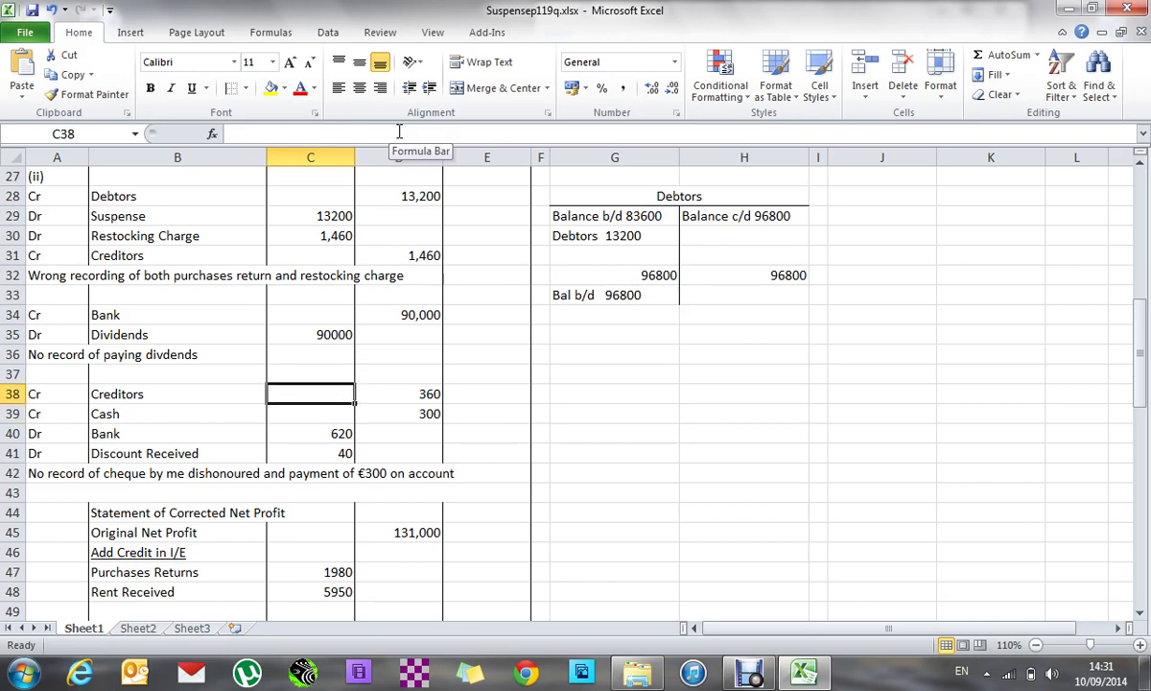
key("Down")
key("Down")
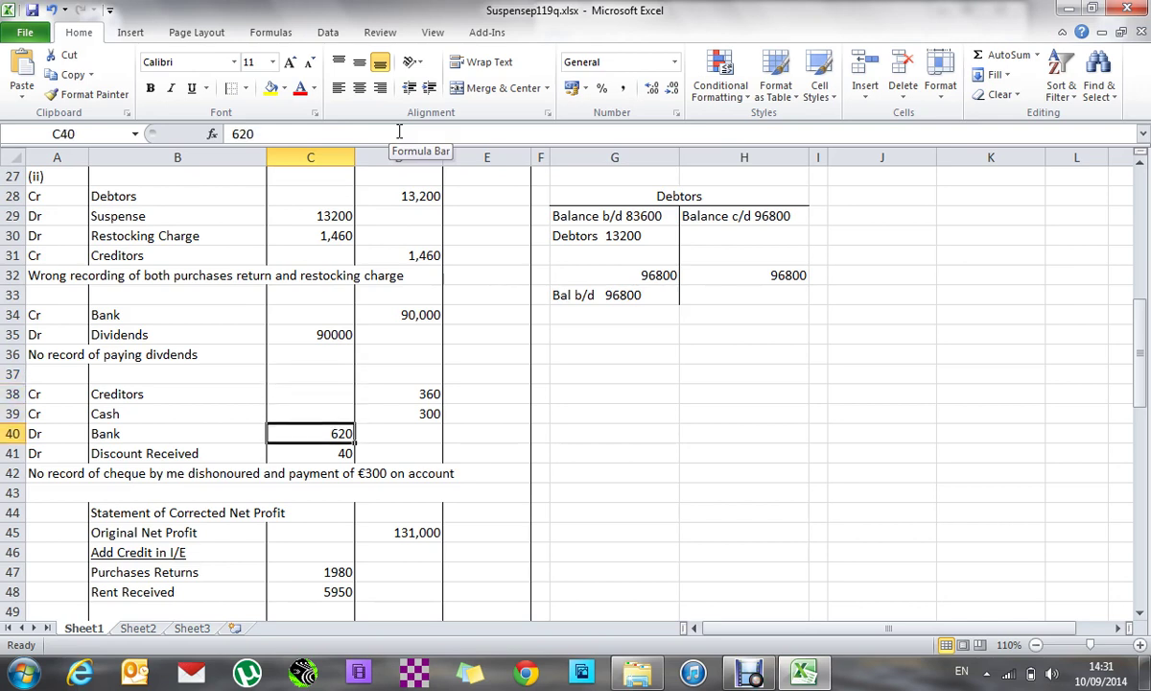
- Insert a row above Restocking Charge under Less Debit in I/E, enter 40 in C59 and label it "discount Received" in B59
key("Down")
key("Down")
key("Down")
key("Down")
key("Down")
key("Down")
key("Down")
key("Down")
key("Down")
key("Down")
key("Down")
key("Down")
key("Down")
key("Down")
key("Down")
key("Down")
key("Down")
key("Down")
key("Down")
key("Down")
key("Down")
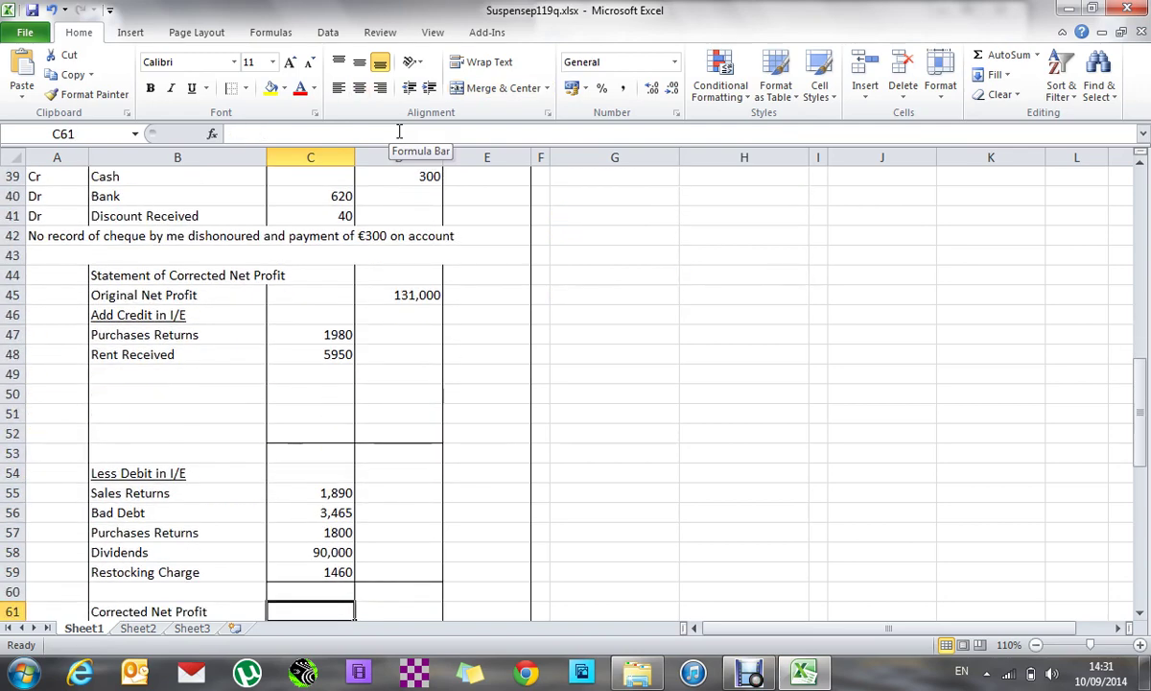
key("Up")
key("Up")
key("alt+i")
key("r")
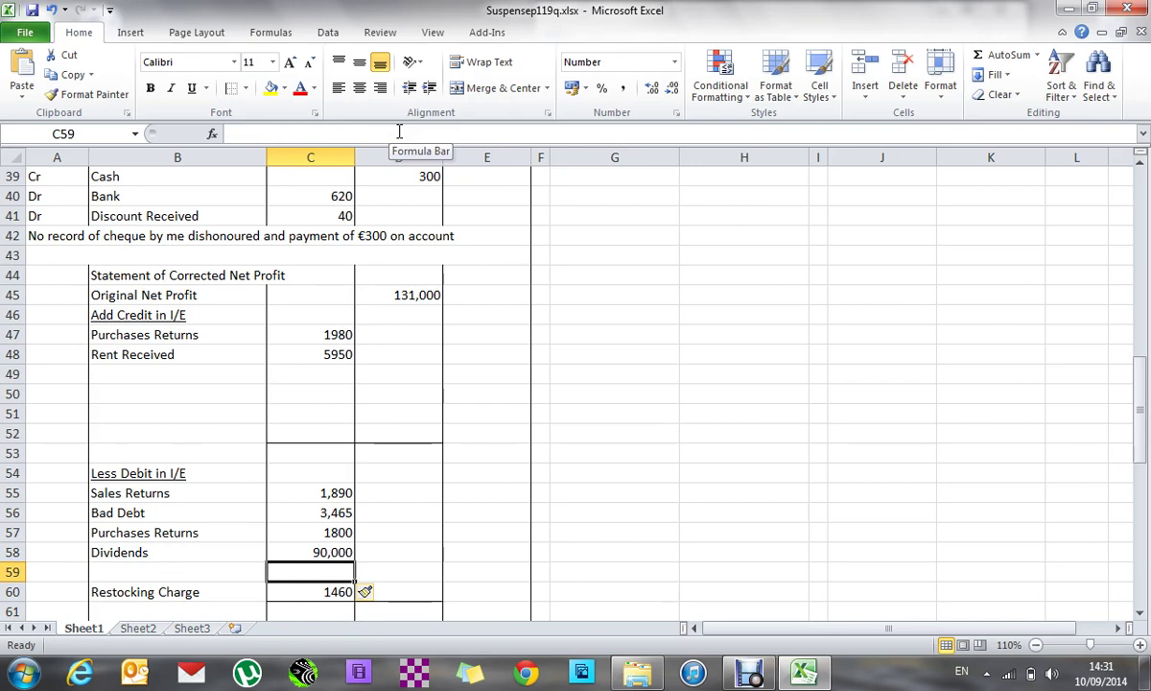
type("40")
key("Left")
type("discount Received")
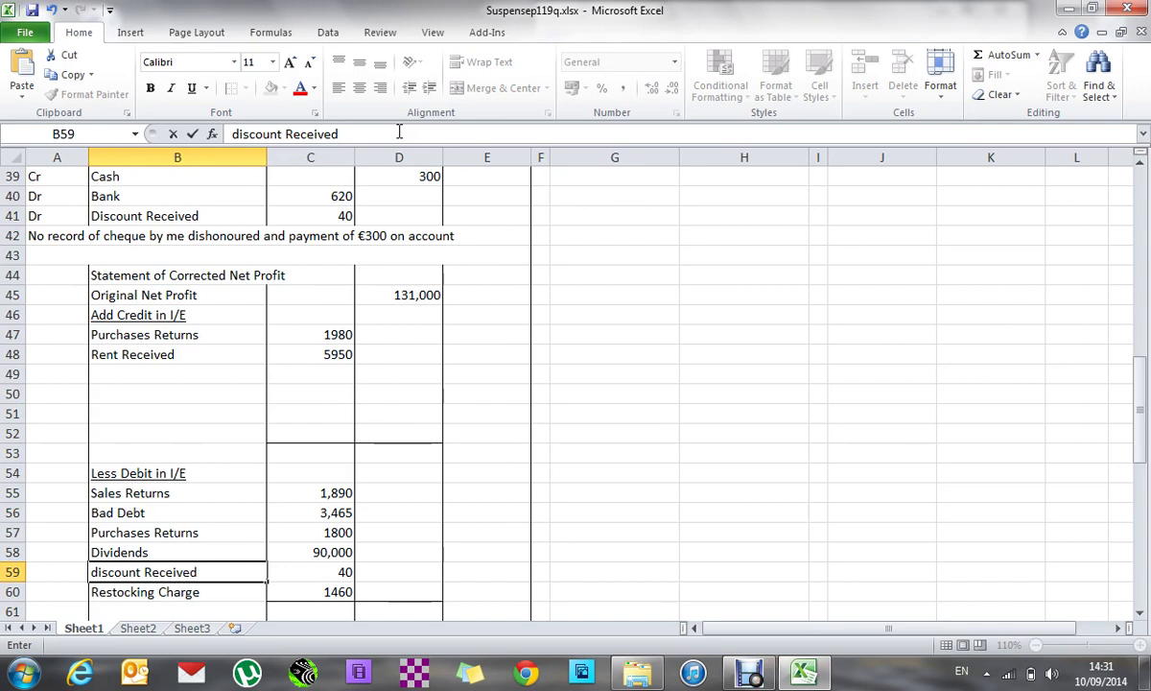
key("Right")
- In D52, enter a formula adding the Rent Received and Purchases Returns amounts in C48 and C47 under Add Credit in I/E
key("Up")
key("Up")
key("Up")
key("Up")
key("Up")
key("Up")
key("Up")
key("Up")
key("Up")
key("Up")
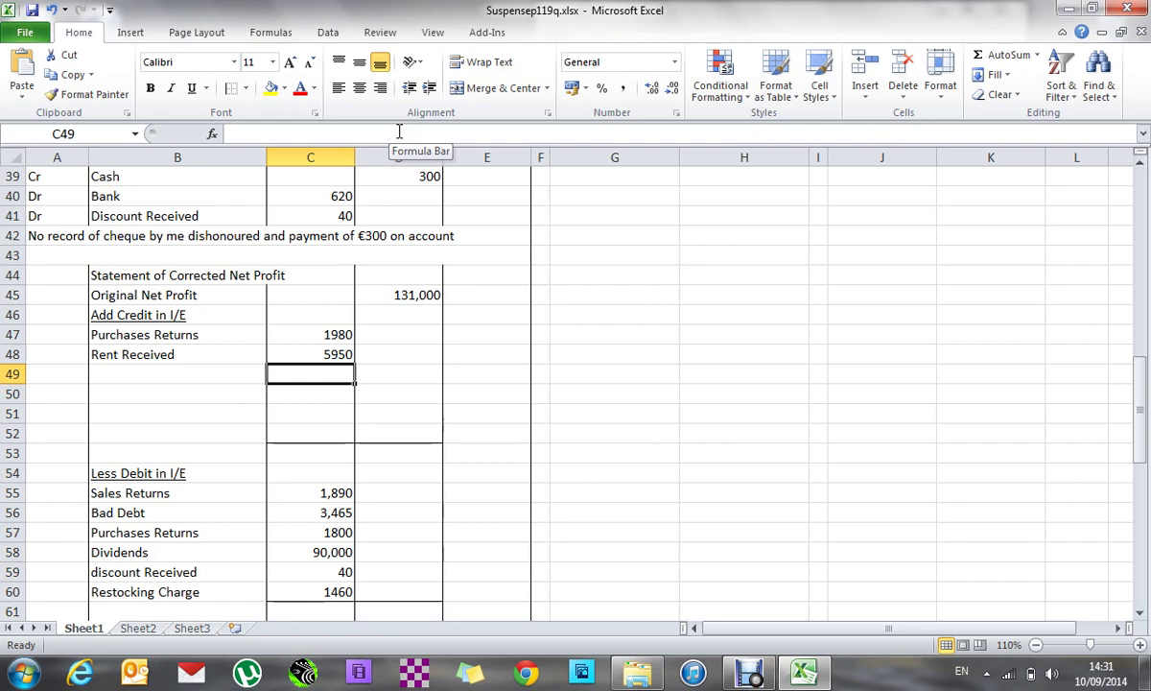
key("Down")
key("Down")
key("Down")
key("Right")
type("=")
key("Left")
key("Up")
key("Up")
key("Up")
key("Up")
key("Up")
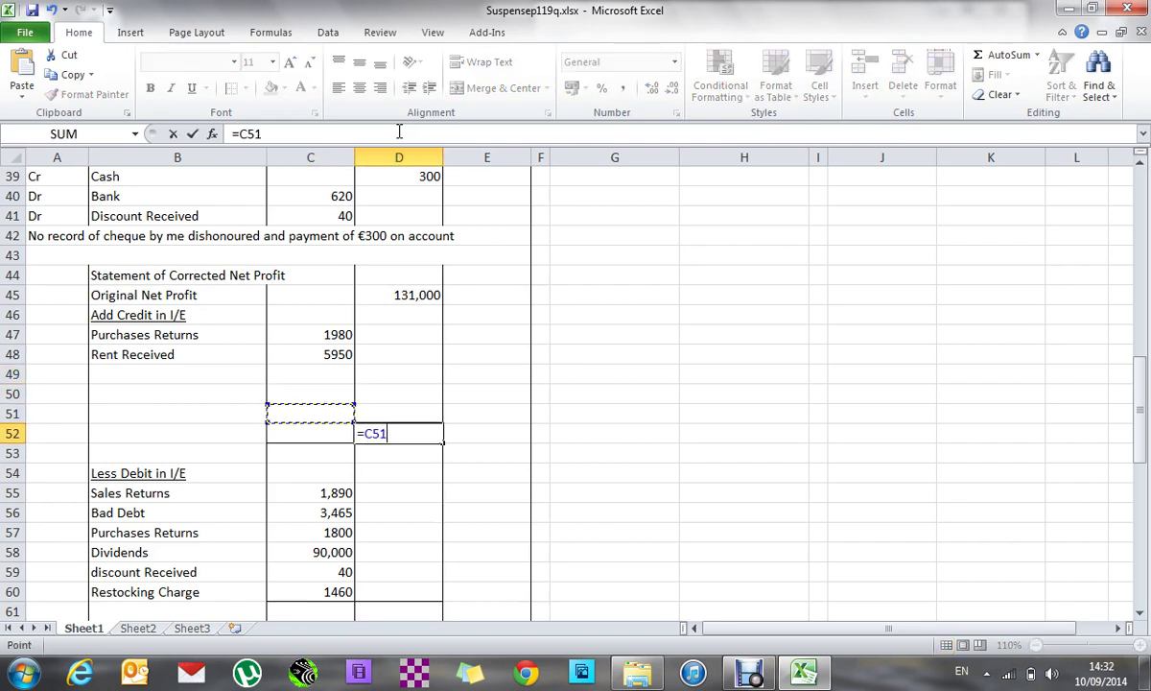
type("+")
key("Left")
key("Up")
key("Up")
key("Up")
key("Up")
key("Return")
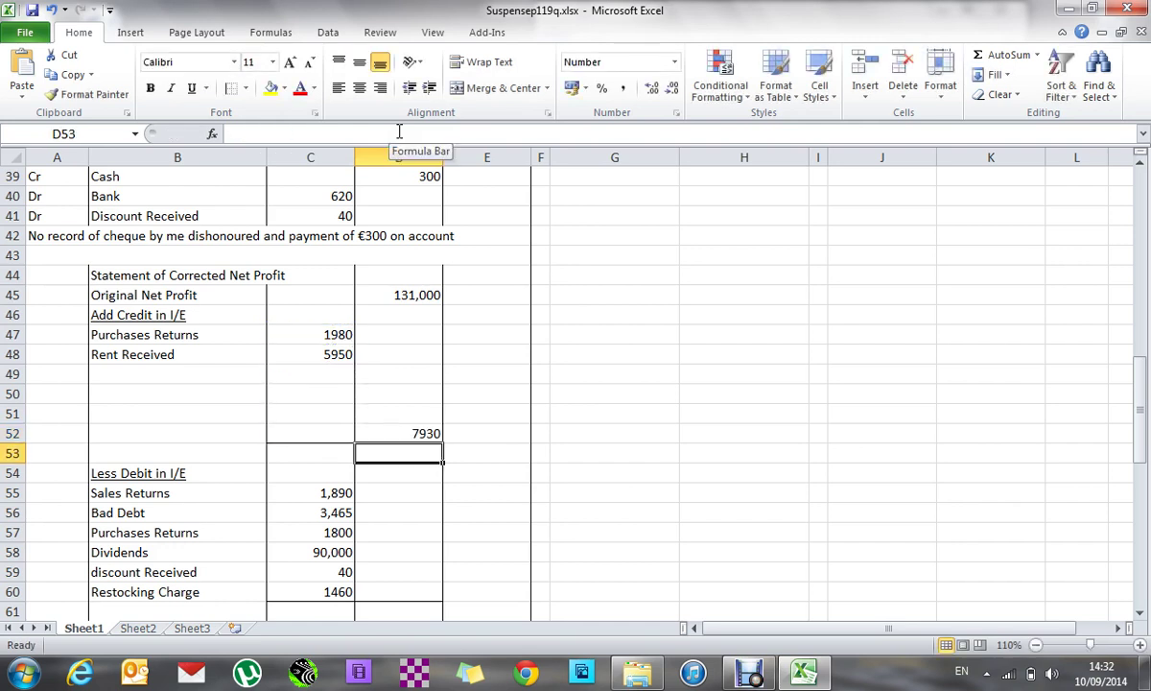
- In D53, add the Original Net Profit and the credit total with the formula =D45+D52
type("=")
key("Up")
key("Up")
key("Up")
key("Up")
key("Up")
key("Up")
key("Up")
key("Up")
type("+")
key("Up")
key("Return")
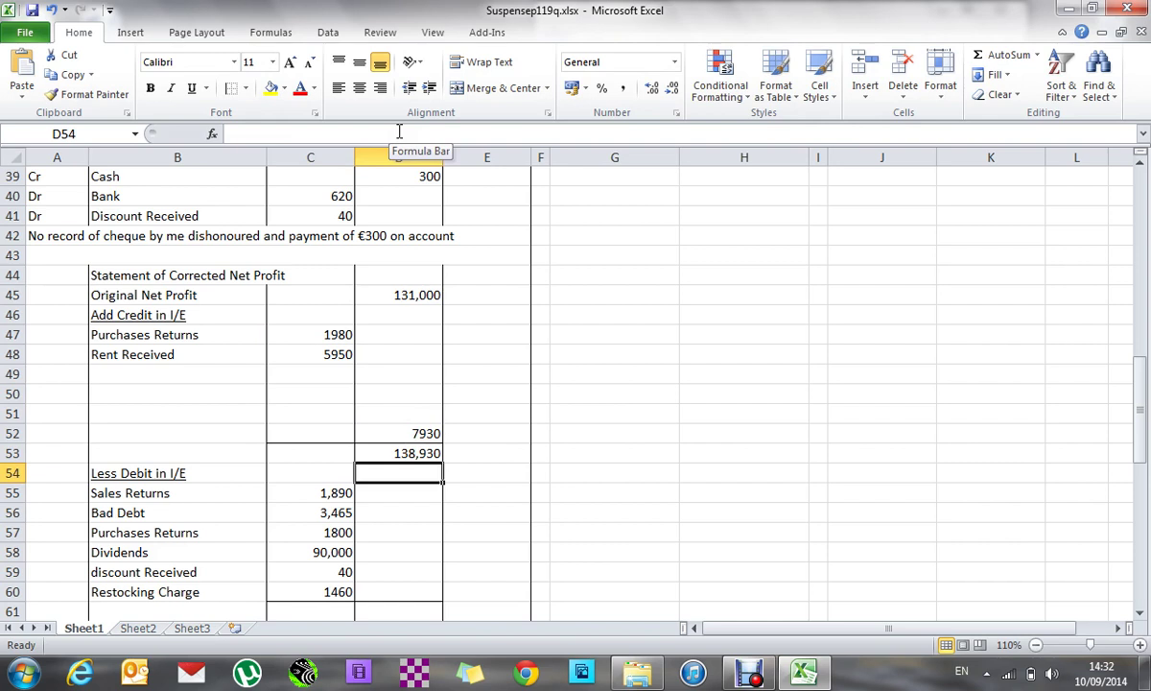
- In D60, total the Less Debit in I/E amounts with the formula =sum(C55:C60)
key("Up")
key("Up")
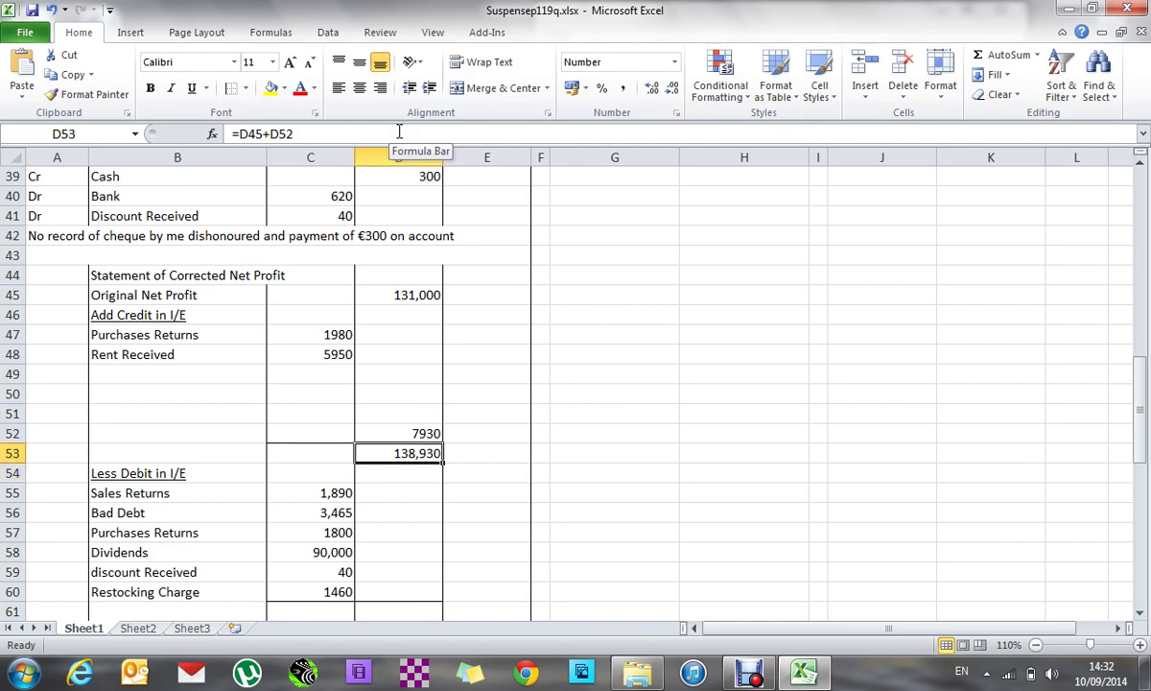
key("Down")
key("Down")
key("Down")
key("Down")
key("Down")
key("Down")
key("Down")
key("Down")
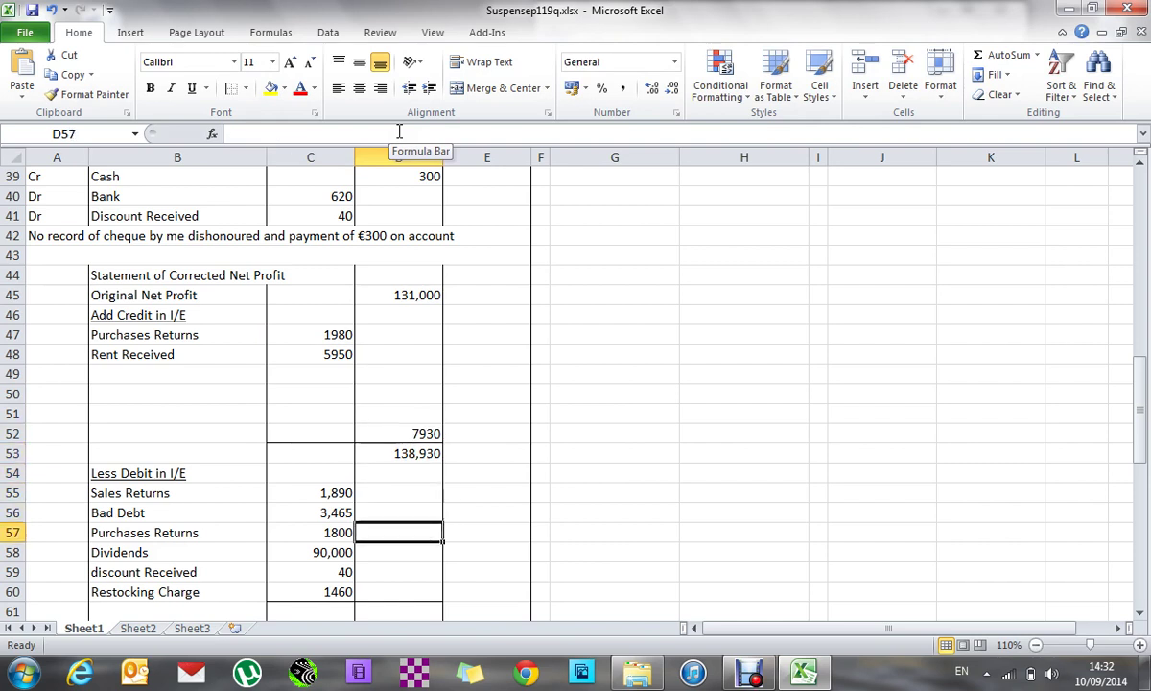
type("=s")
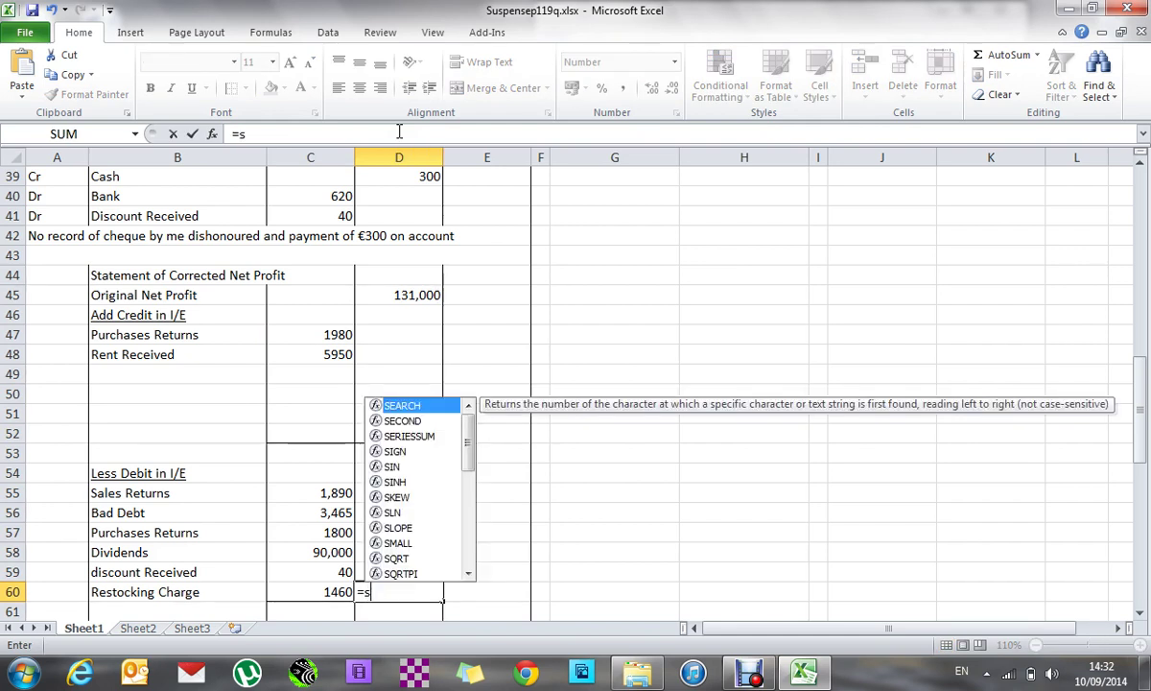
type("um(")
key("Left")
key("Up")
key("Up")
key("Up")
key("Up")
key("Up")
key("F8")
key("Down")
key("Down")
key("Down")
key("Down")
key("Down")
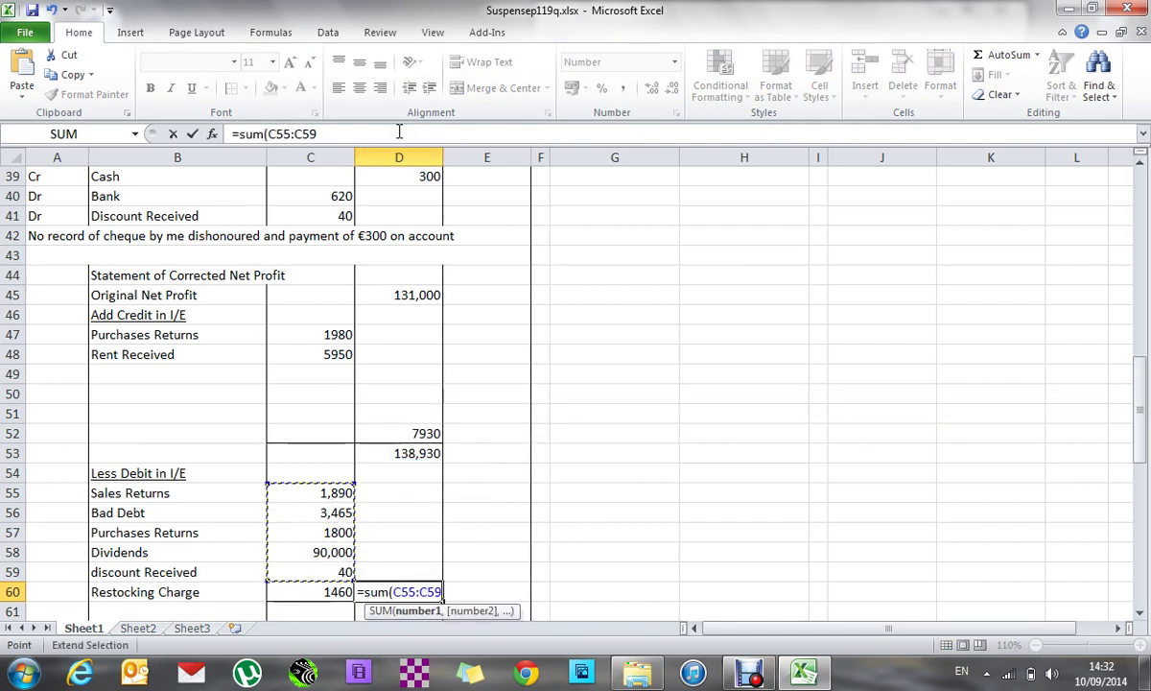
type(")")
key("Return")
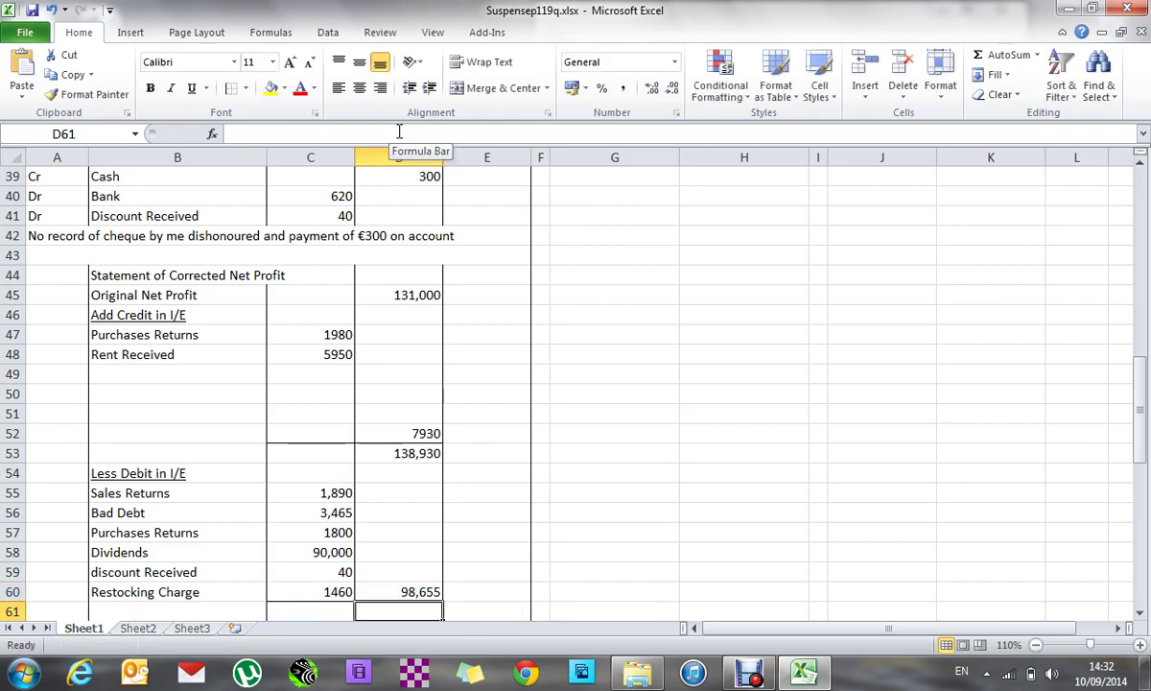
- In D61, enter a formula subtracting the debit total in D60 from the subtotal in D53
type("=")
key("Up")
key("Up")
key("Up")
key("Up")
key("Up")
key("Up")
key("Up")
key("Up")
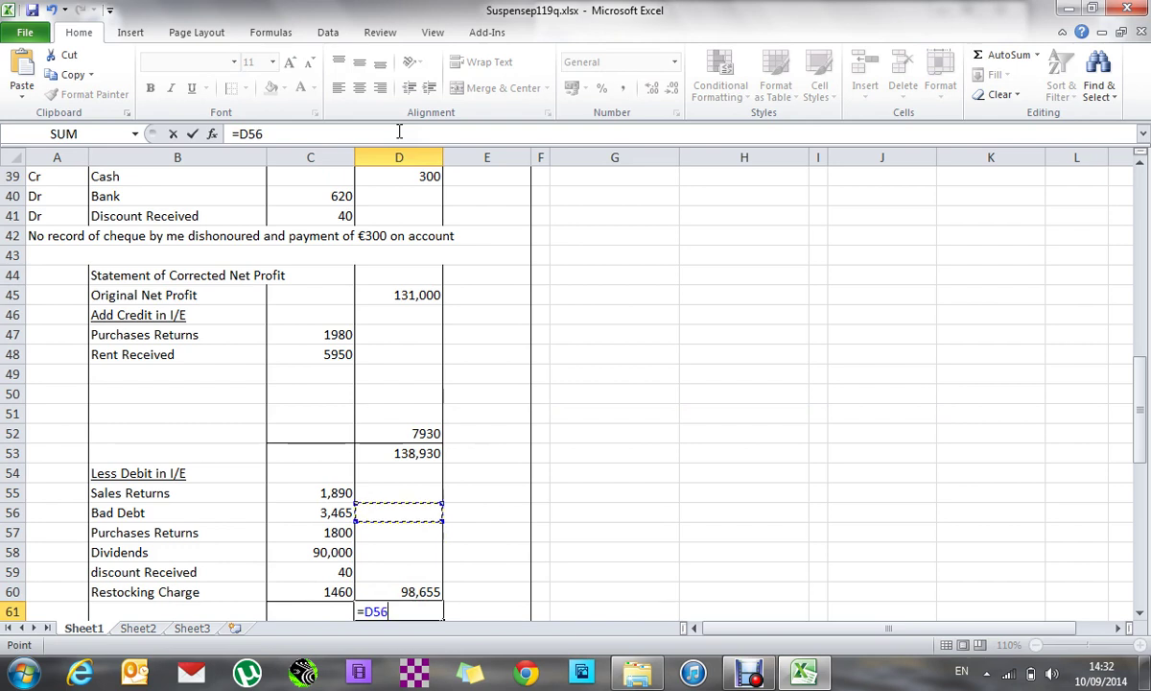
type("-")
key("Up")
key("Return")
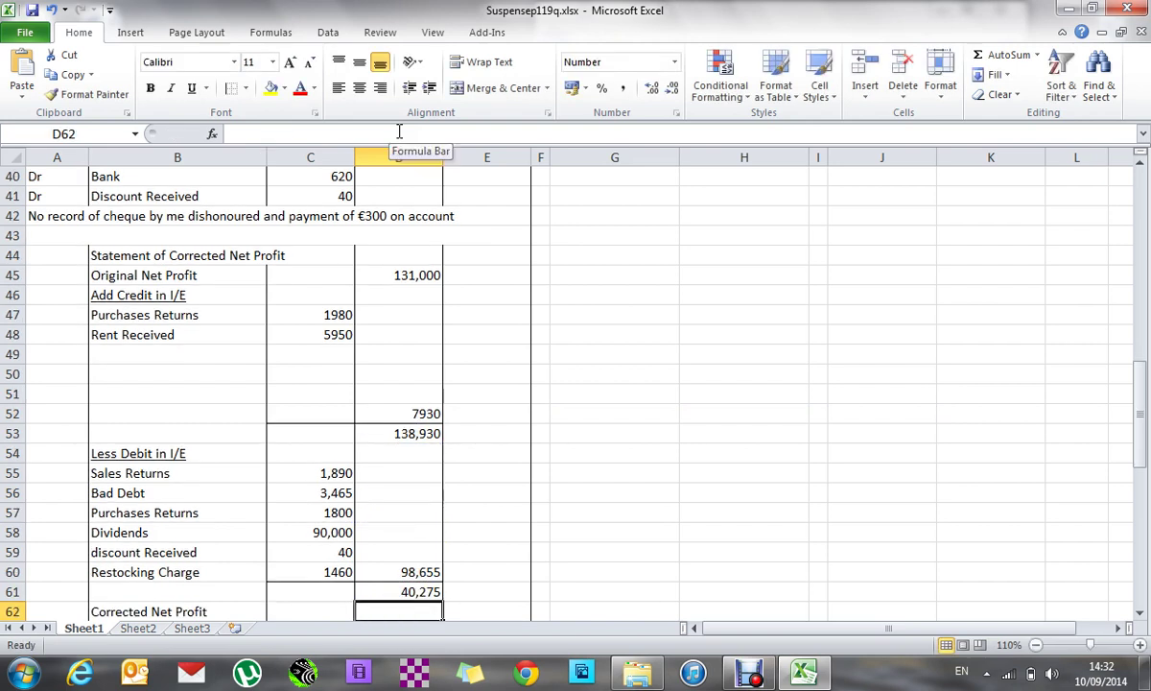
- Delete the blank cell B61 with cells shifted up, so the Corrected Net Profit label lines up with the result in D61
key("Left")
key("Left")
key("Up")
key("alt")
key("h")
key("d")
key("d")
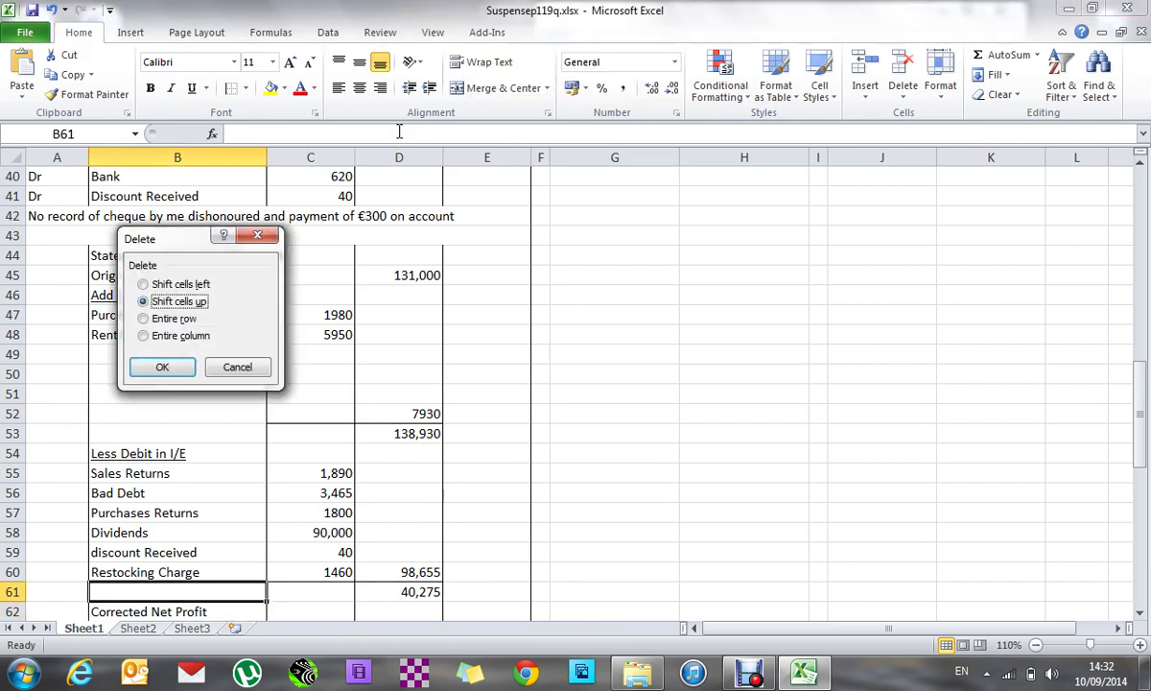
key("Return")
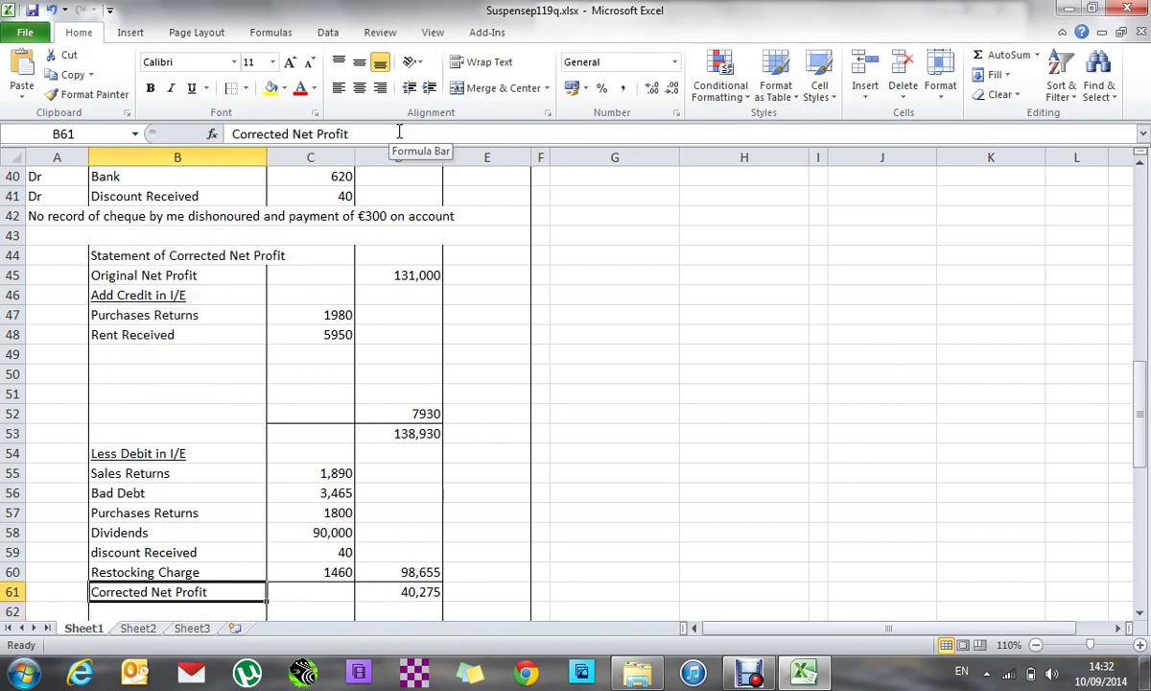
key("Down")
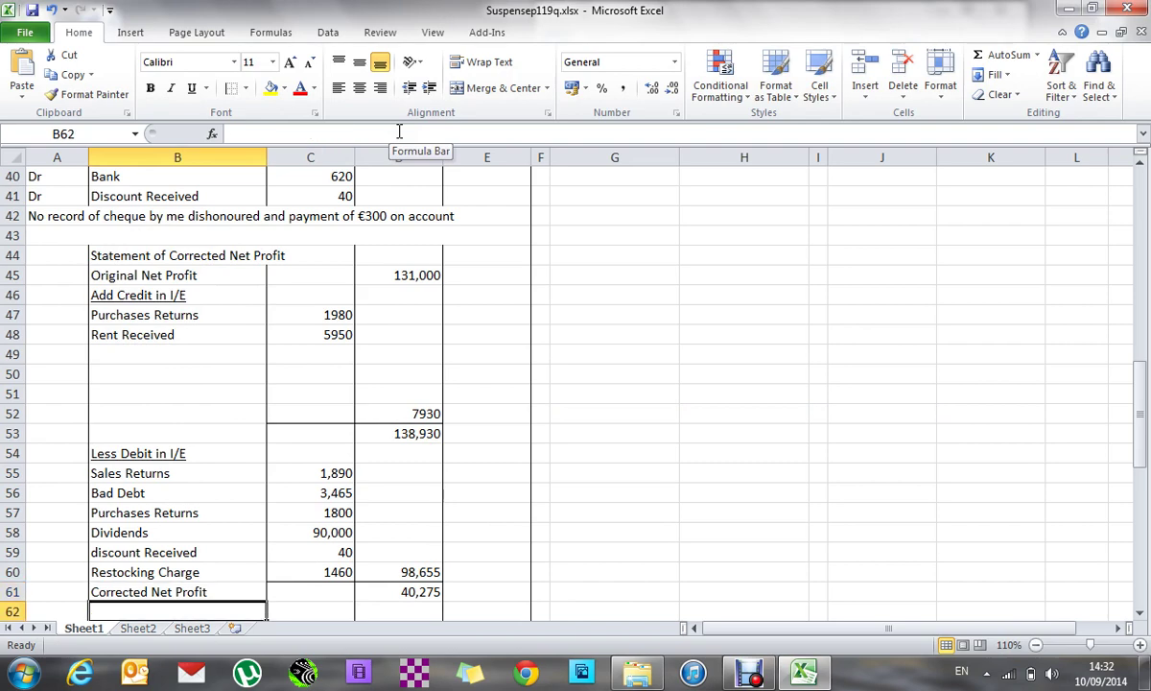
- Clear the Financed By, Current Liabilities, Current Assets and Fixed Assets headings from column A of the Corrected Balance Sheet
key("Down")
key("Down")
key("Down")
key("Down")
key("Down")
key("Down")
key("Down")
key("Down")
key("Down")
key("Down")
key("Down")
key("Down")
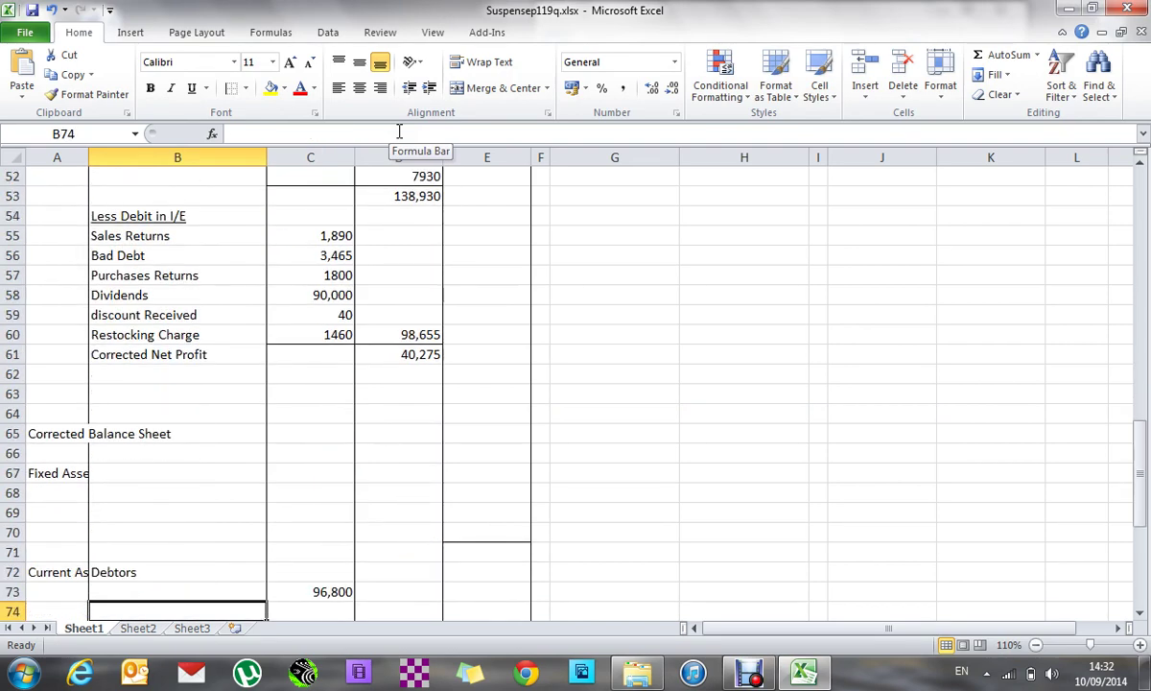
key("Down")
key("Down")
key("Down")
key("Down")
key("Down")
key("Down")
key("Down")
key("Down")
key("Down")
key("Down")
key("Down")
key("Down")
key("Down")
key("Down")
key("Up")
key("Up")
key("Up")
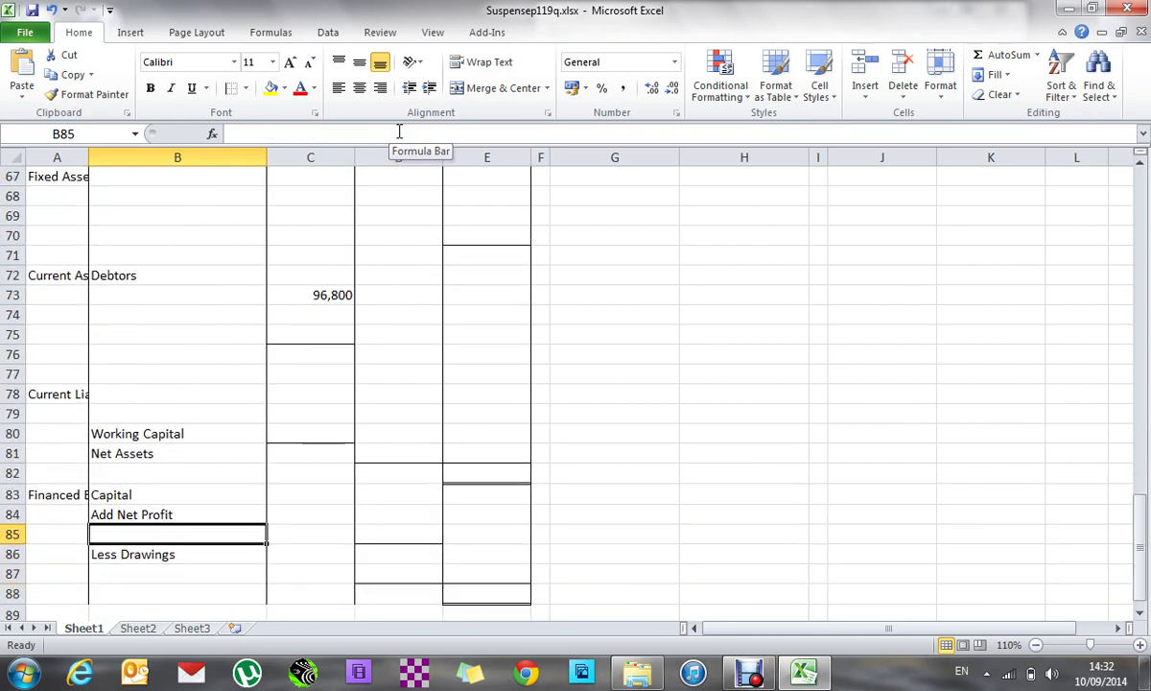
key("Up")
key("Up")
key("Left")
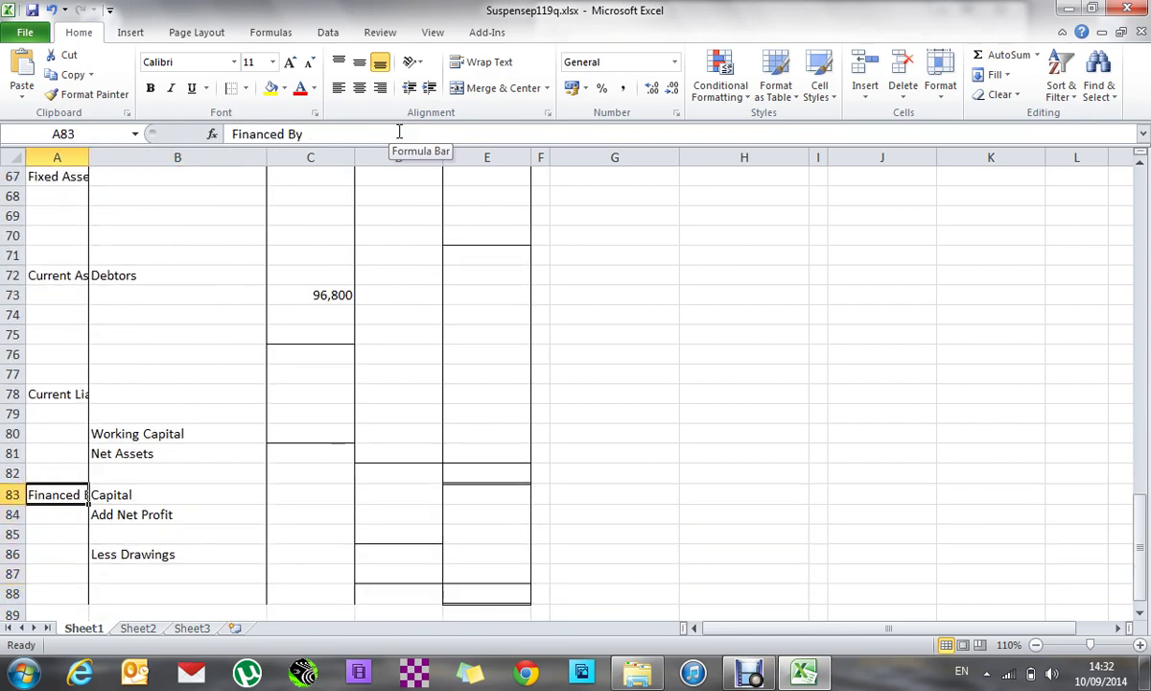
key("Delete")
key("Up")
key("Up")
key("Up")
key("Up")
key("Up")
key("Delete")
key("Up")
key("Up")
key("Up")
key("Up")
key("Up")
key("Up")
key("Delete")
key("Up")
key("Up")
key("Up")
key("Up")
key("Up")
key("BackSpace")
key("Return")
- Remove the Less Drawings label from B86 in the capital section of the balance sheet
key("Down")
key("Down")
key("Down")
key("Down")
key("Down")
key("Down")
key("Down")
key("Down")
key("Down")
key("Down")
key("Down")
key("Down")
key("Down")
key("Down")
key("Down")
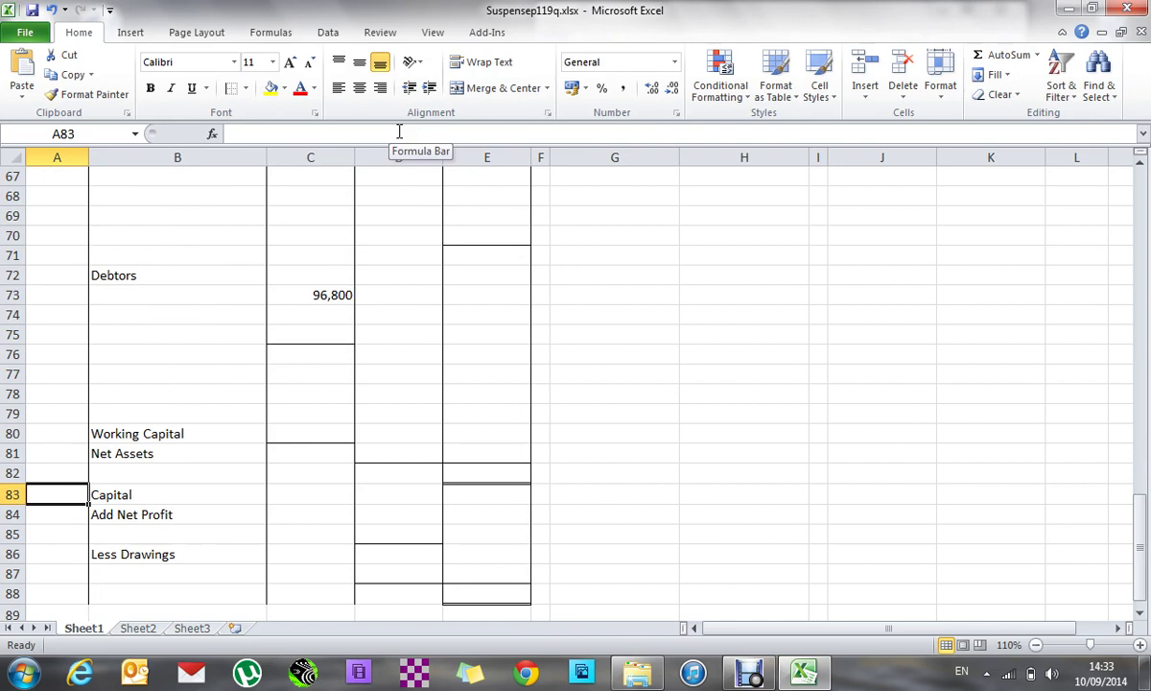
key("Right")
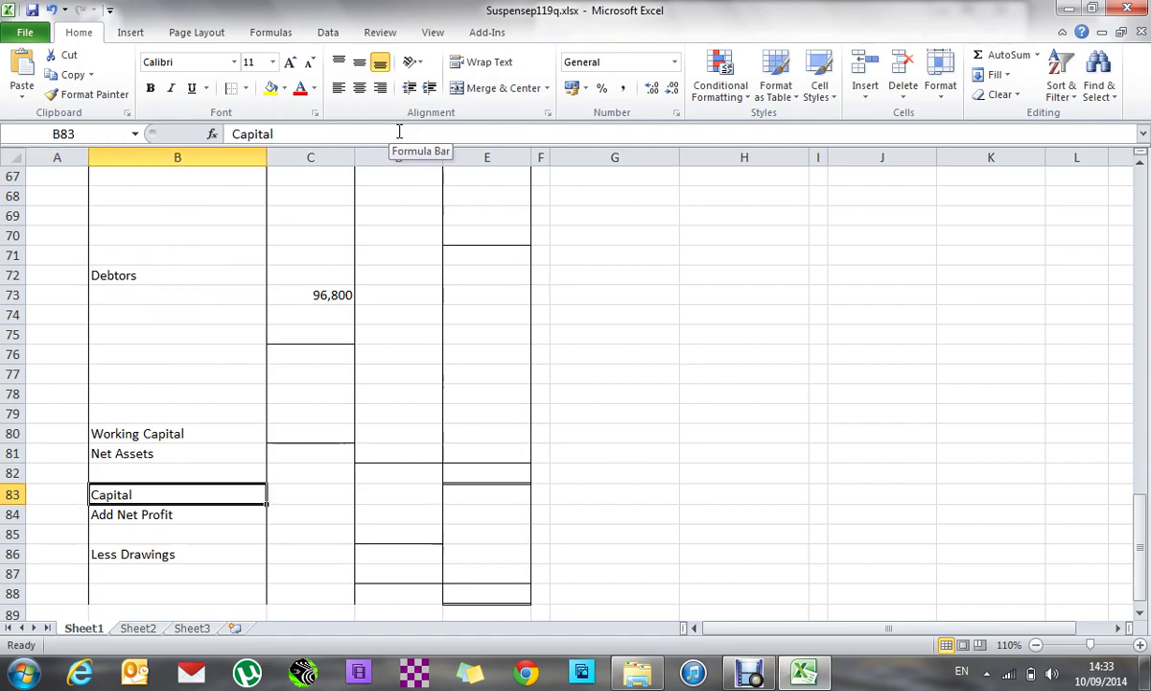
key("Right")
key("Right")
key("Left")
key("Left")
key("Down")
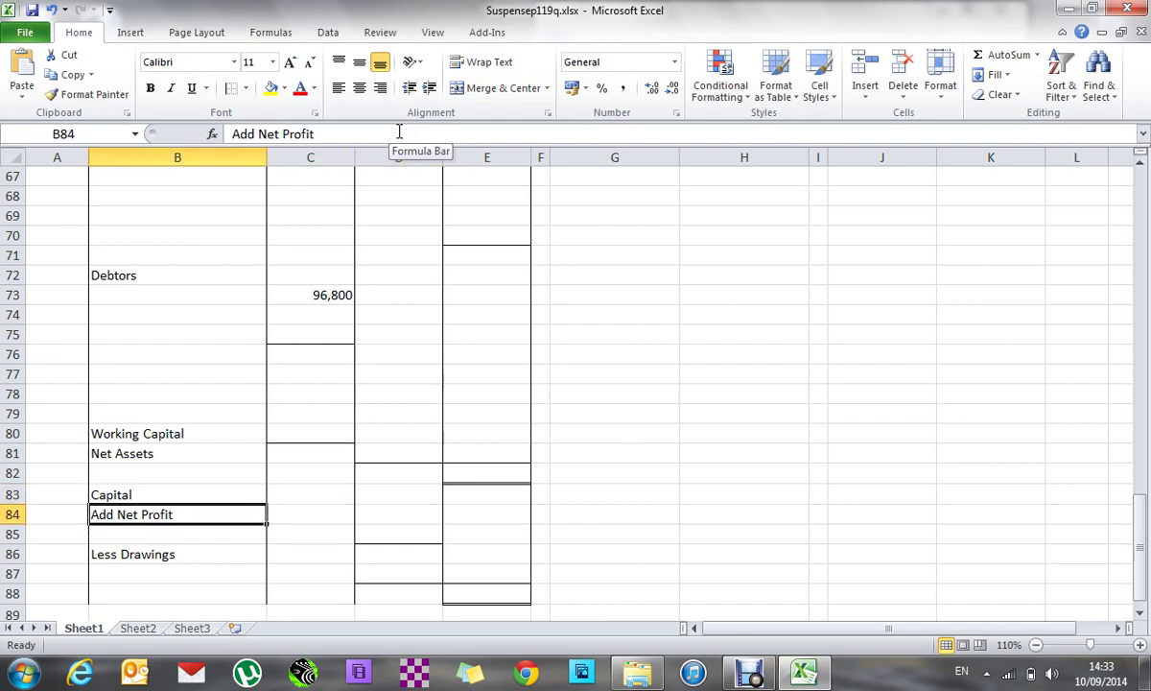
key("Down")
key("Down")
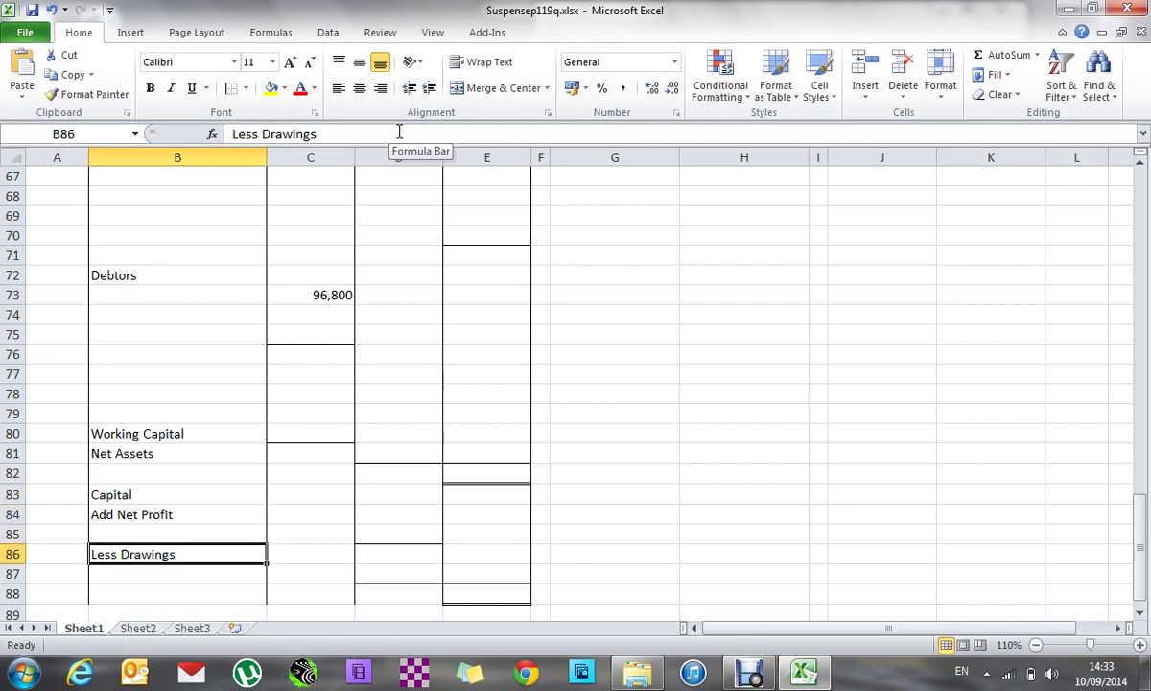
key("Delete")
- Enter 900,000 in D83 as the Capital amount in the Corrected Balance Sheet
key("Right")
key("Up")
key("Up")
key("Up")
key("Right")
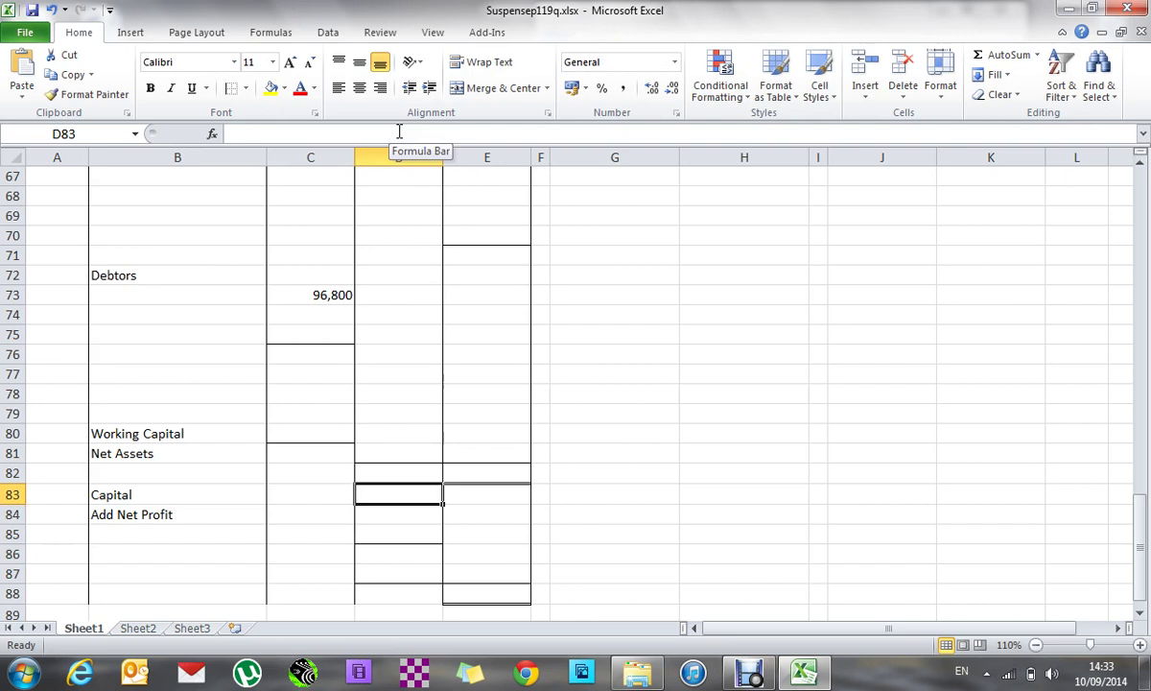
type("900")
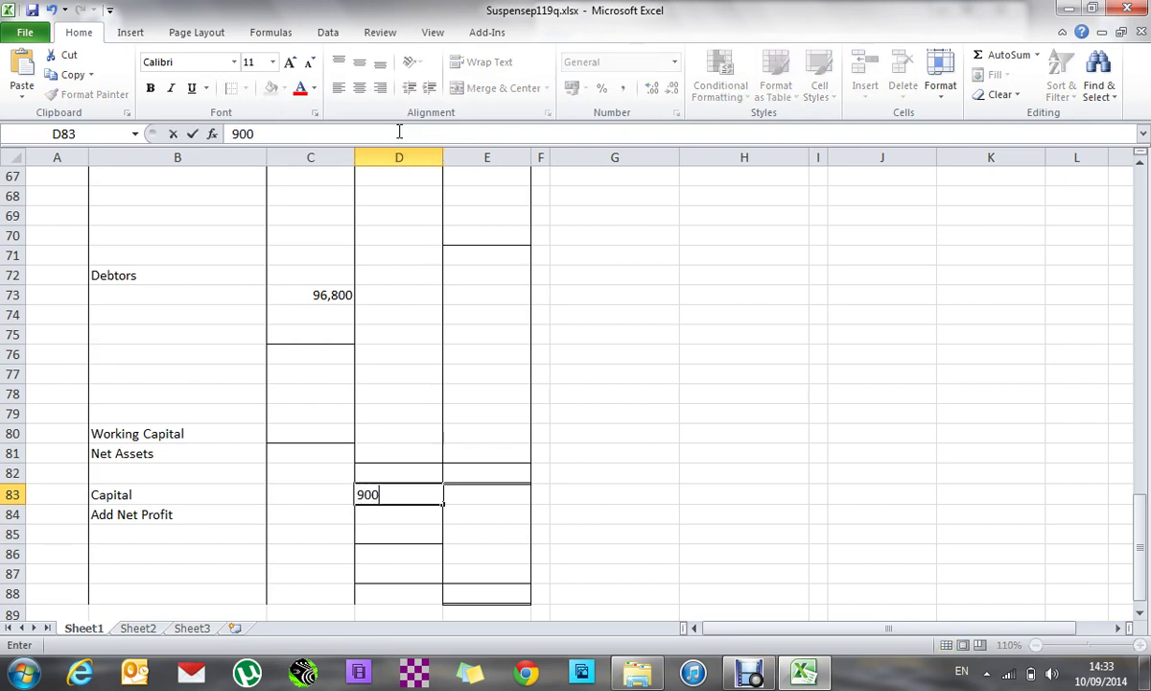
type(",000")
- Replace the Add Net Profit label in B84 with Share Premium
key("Down")
key("Left")
key("Left")
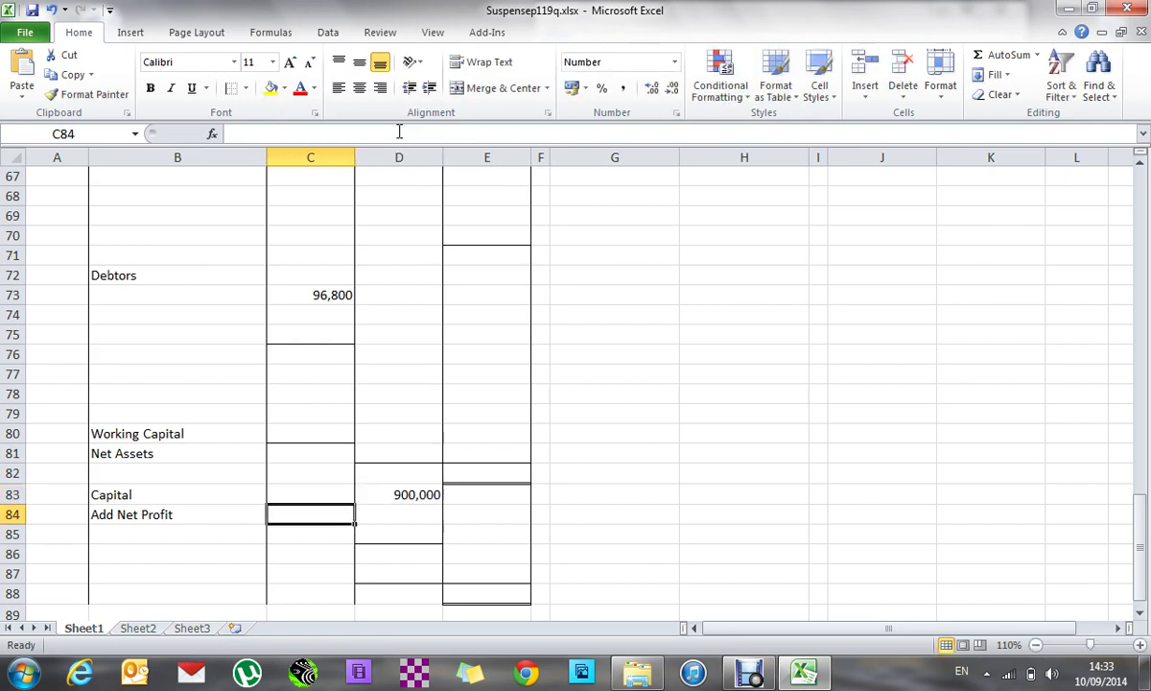
type("Shar")
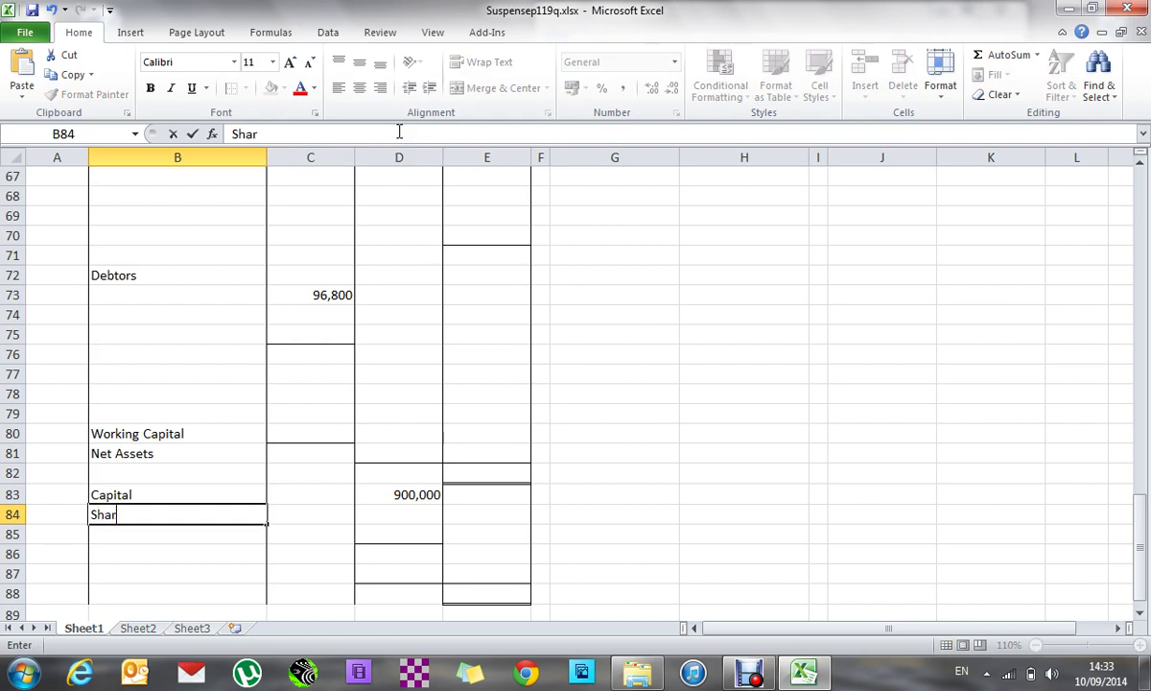
type("e Premium")
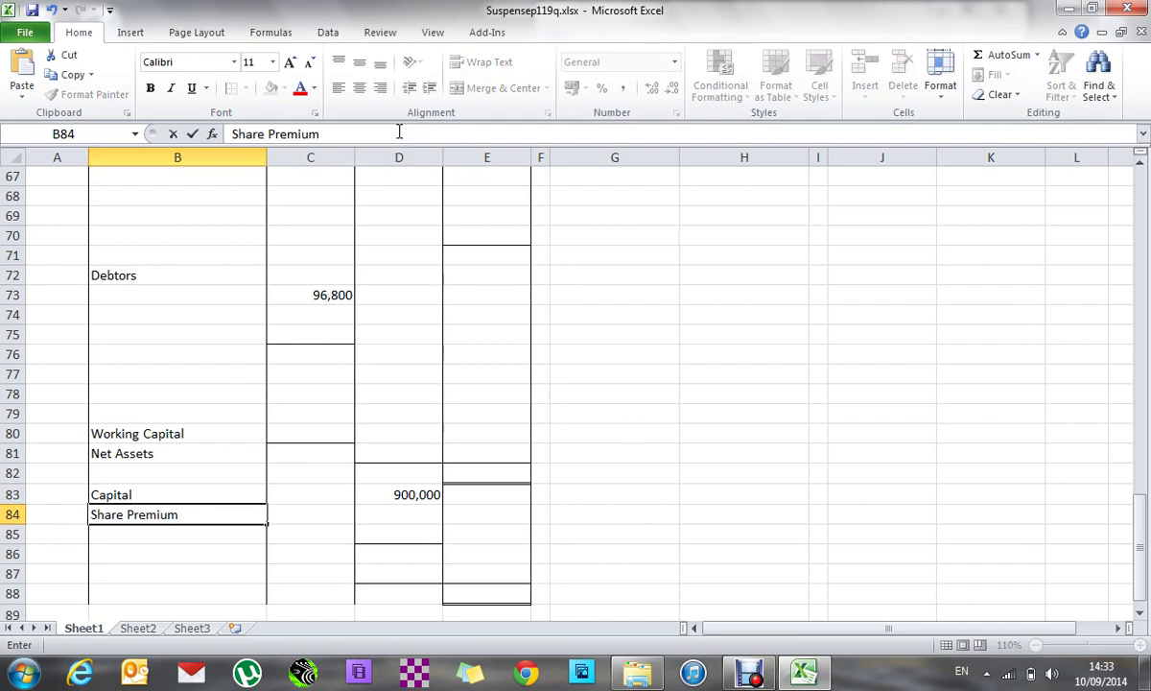
- Link the Share Premium amount in D84 to the Share Premium credit in journal cell D16
key("Right")
key("Right")
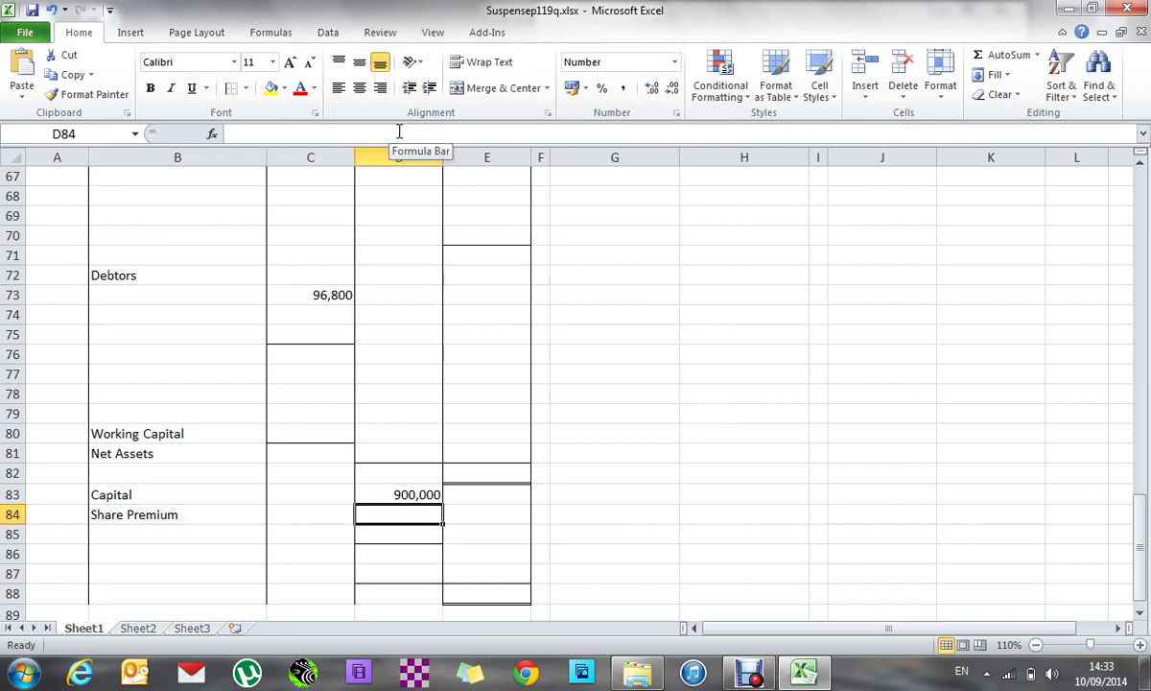
type("=")
key("Up")
key("Up")
key("Up")
key("Up")
key("Up")
key("Up")
key("Up")
key("Up")
key("Up")
key("Up")
key("Up")
key("Up")
key("Up")
key("Up")
key("Up")
key("Up")
key("Up")
key("Up")
key("Up")
key("Up")
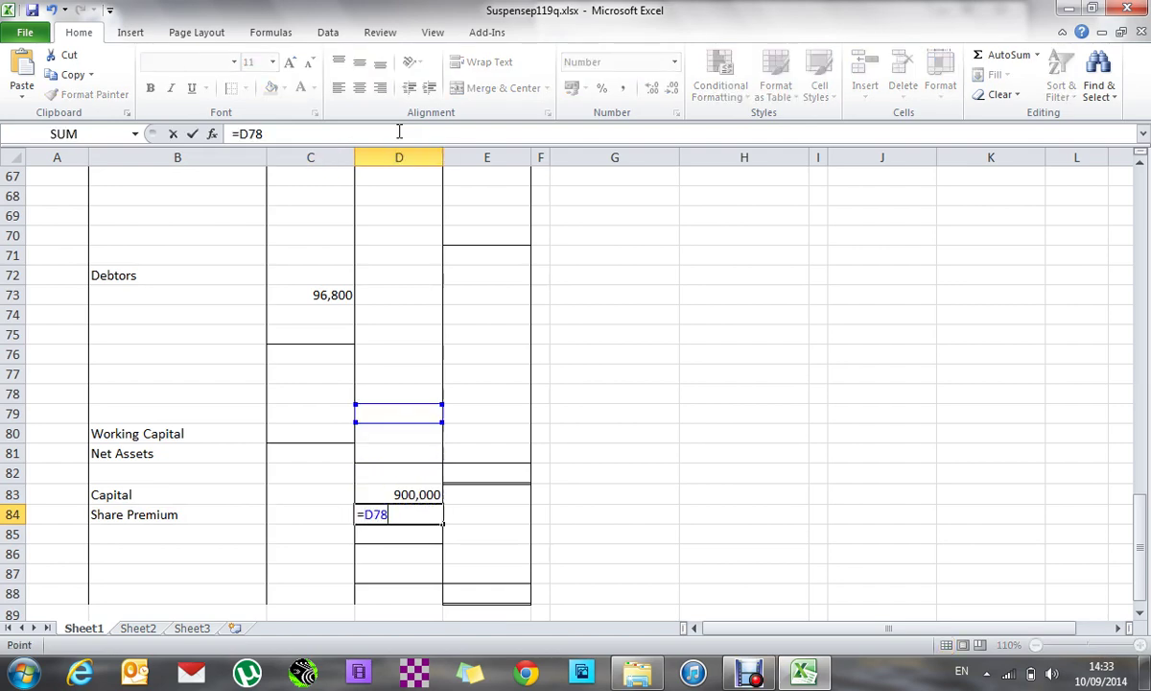
key("Up")
key("Up")
key("Up")
key("Up")
key("Up")
key("Up")
key("Up")
key("Up")
key("Up")
key("Up")
key("Up")
key("Up")
key("Up")
key("Up")
key("Up")
key("Up")
key("Up")
key("Up")
key("Up")
key("Up")
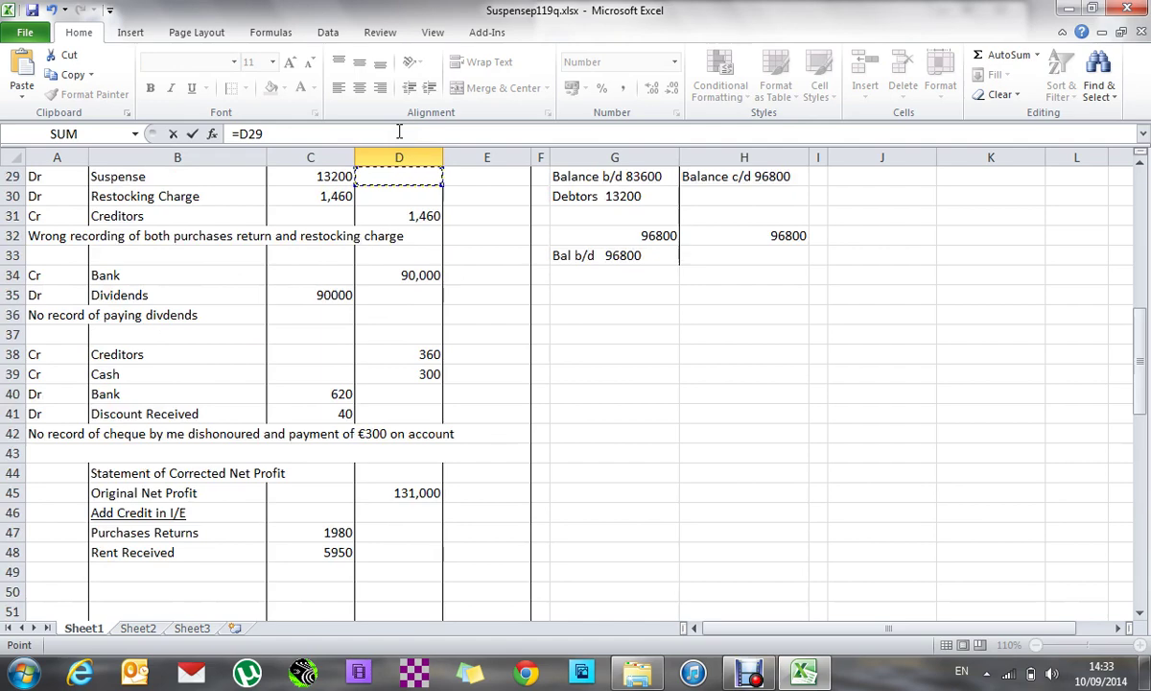
key("Up")
key("Up")
key("Up")
key("Up")
key("Up")
key("Up")
key("Up")
key("Up")
key("Up")
key("Up")
key("Up")
key("Up")
key("Up")
key("Up")
key("Up")
key("Up")
key("Up")
key("Up")
key("Up")
key("Up")
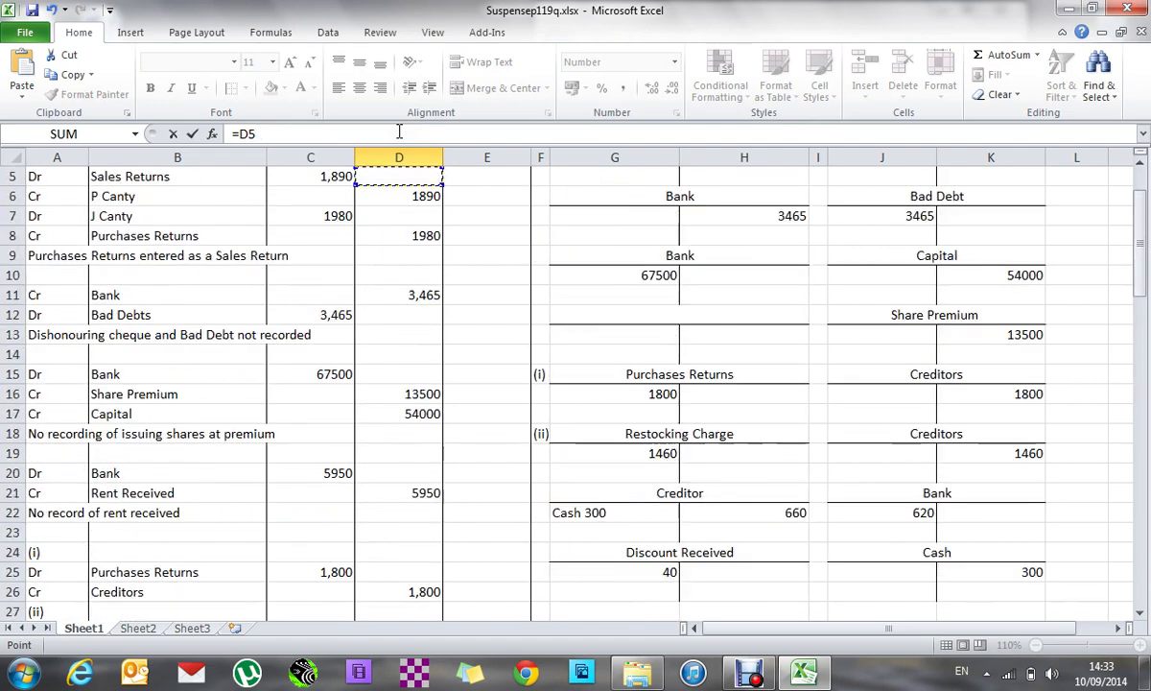
key("Down")
key("Down")
key("Down")
key("Down")
key("Down")
key("Down")
key("Down")
key("Down")
key("Down")
key("Down")
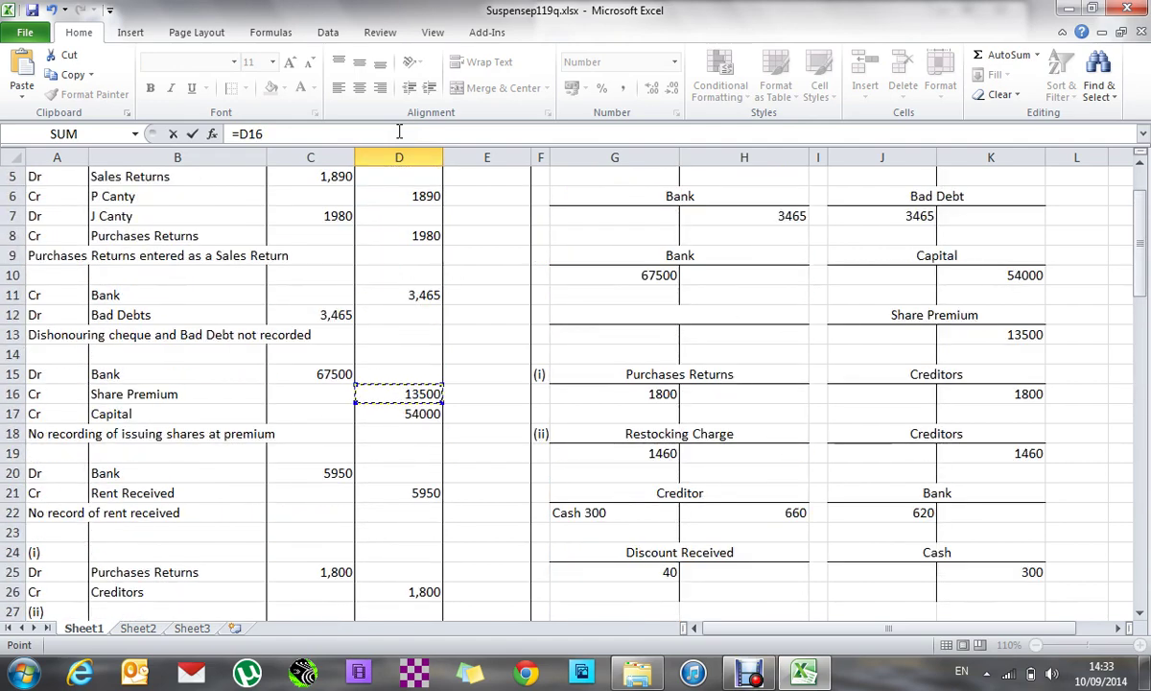
key("Return")
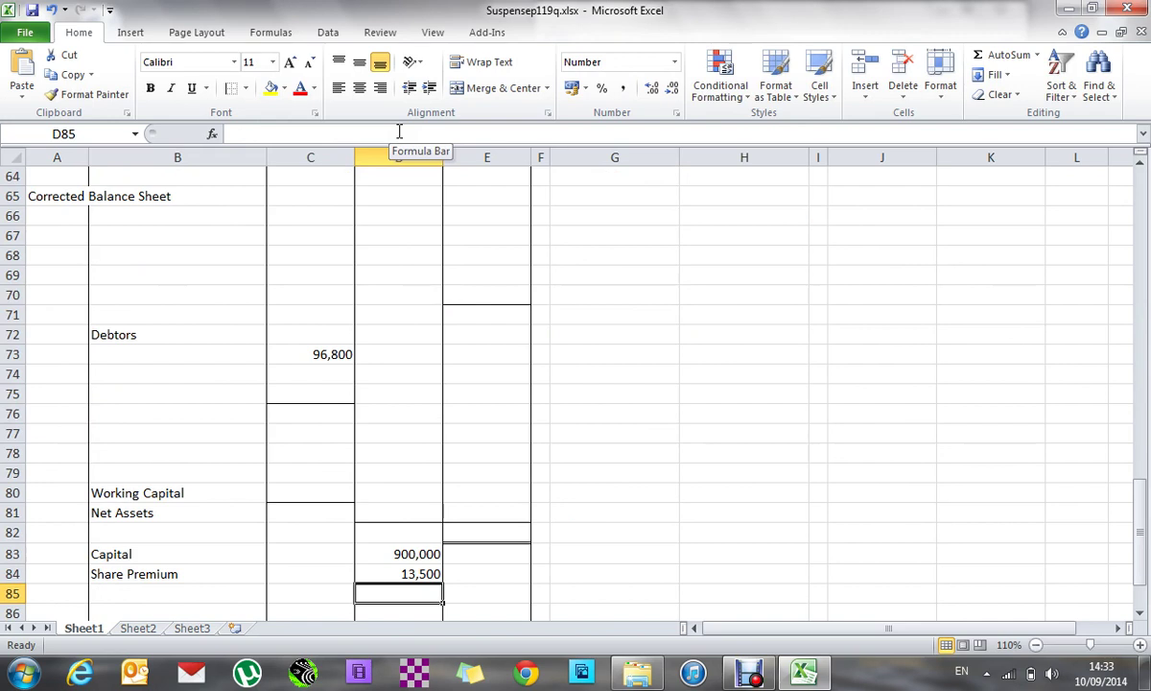
- Label B85 Add Profit and Loss Balance and link D85 to the Corrected Net Profit in D61
key("Left")
key("Left")
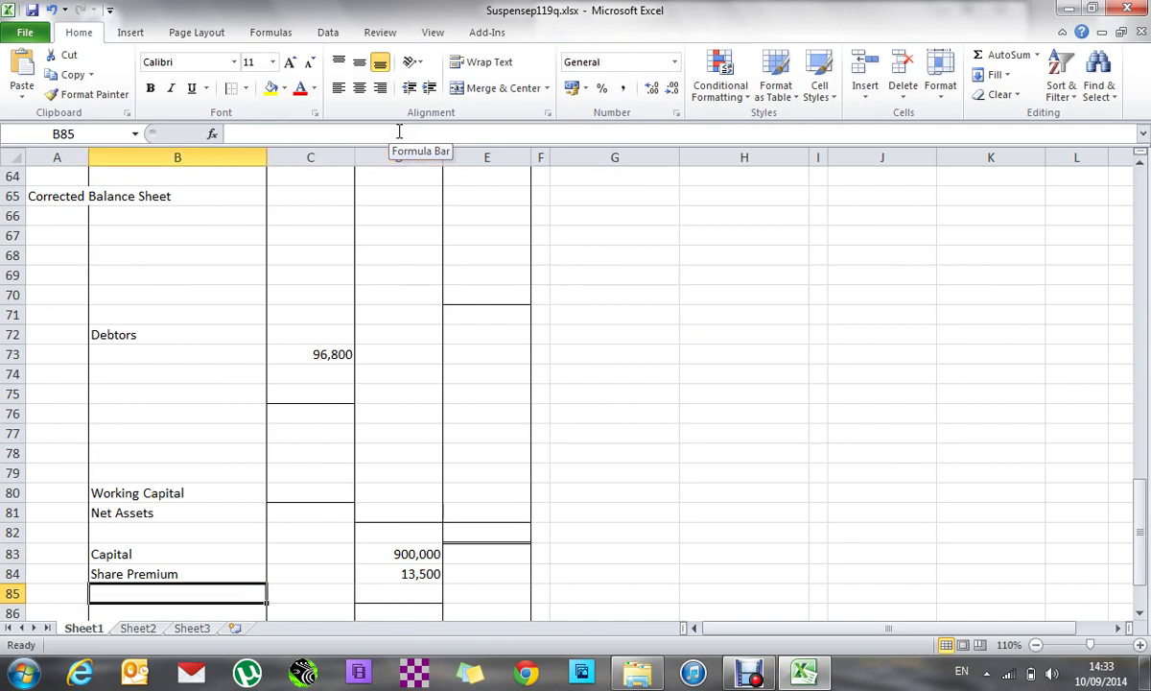
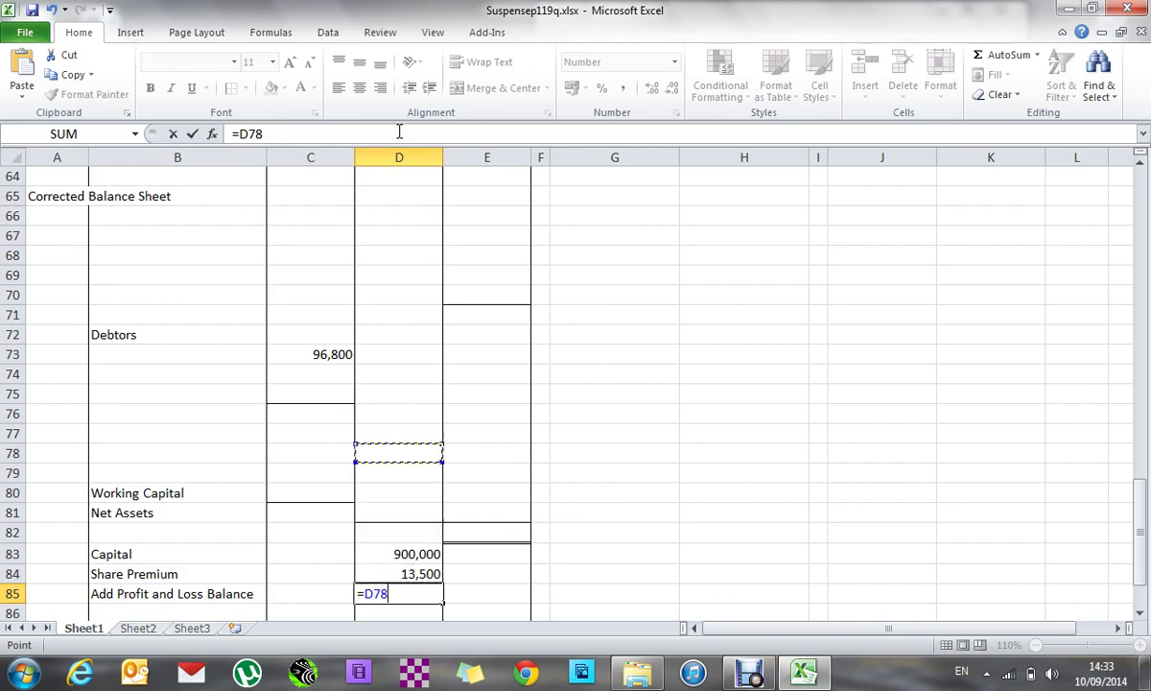
key("Down")
key("Down")
key("Down")
key("Down")
key("Down")
key("Down")
key("Down")
key("Down")
key("Down")
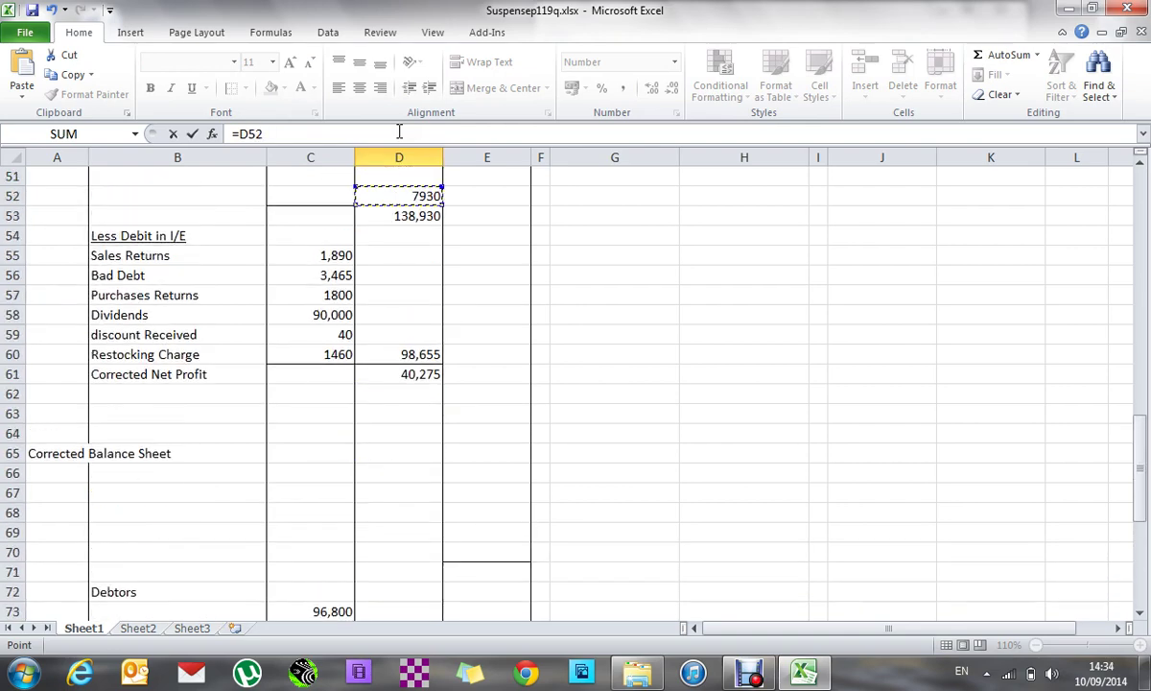
key("Down")
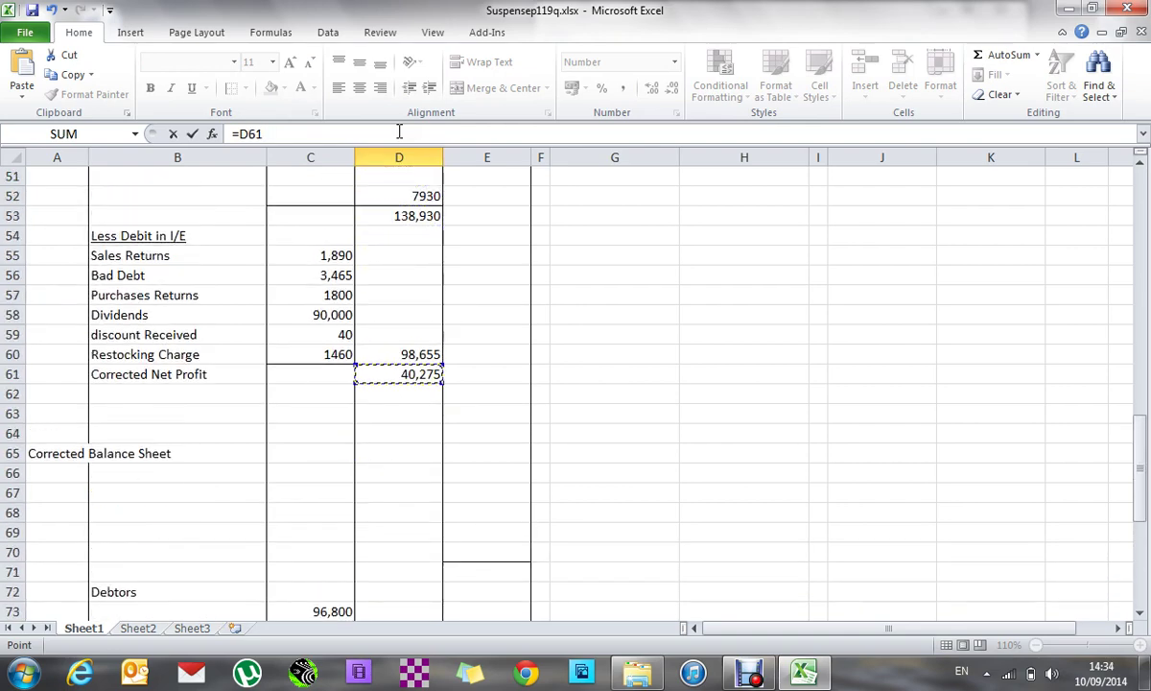
key("Return")
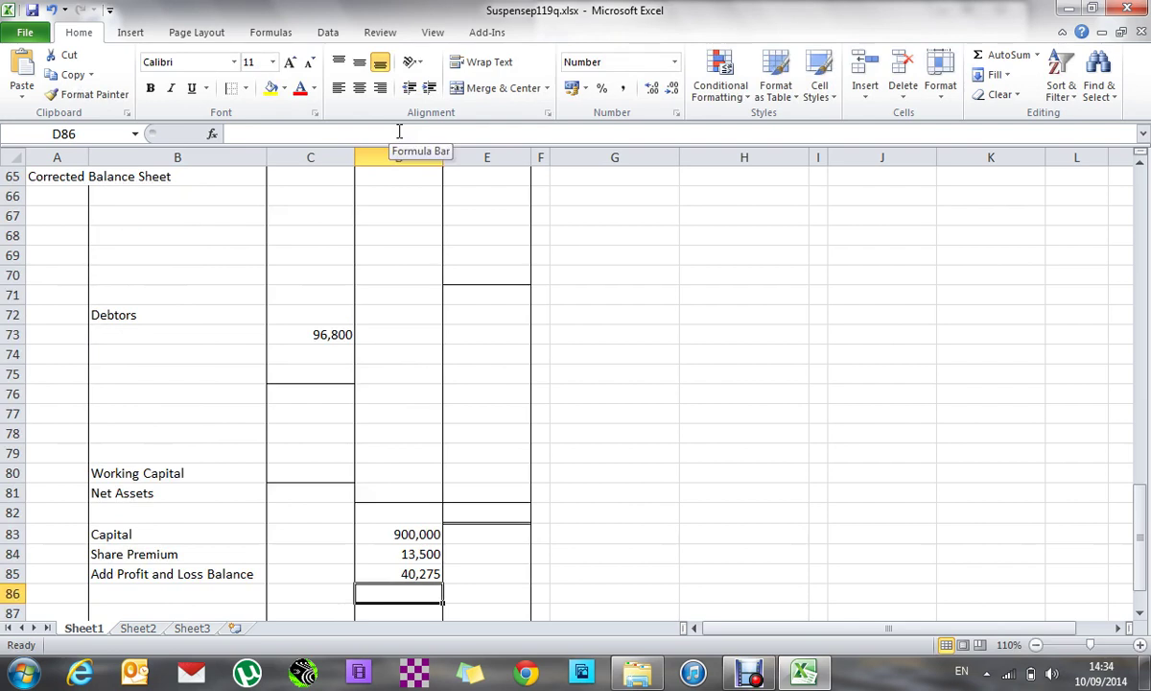
- Total the capital, share premium and profit and loss amounts in E88 with =SUM(D83:D85)
key("Down")
key("Down")
key("Down")
key("Up")
key("Right")
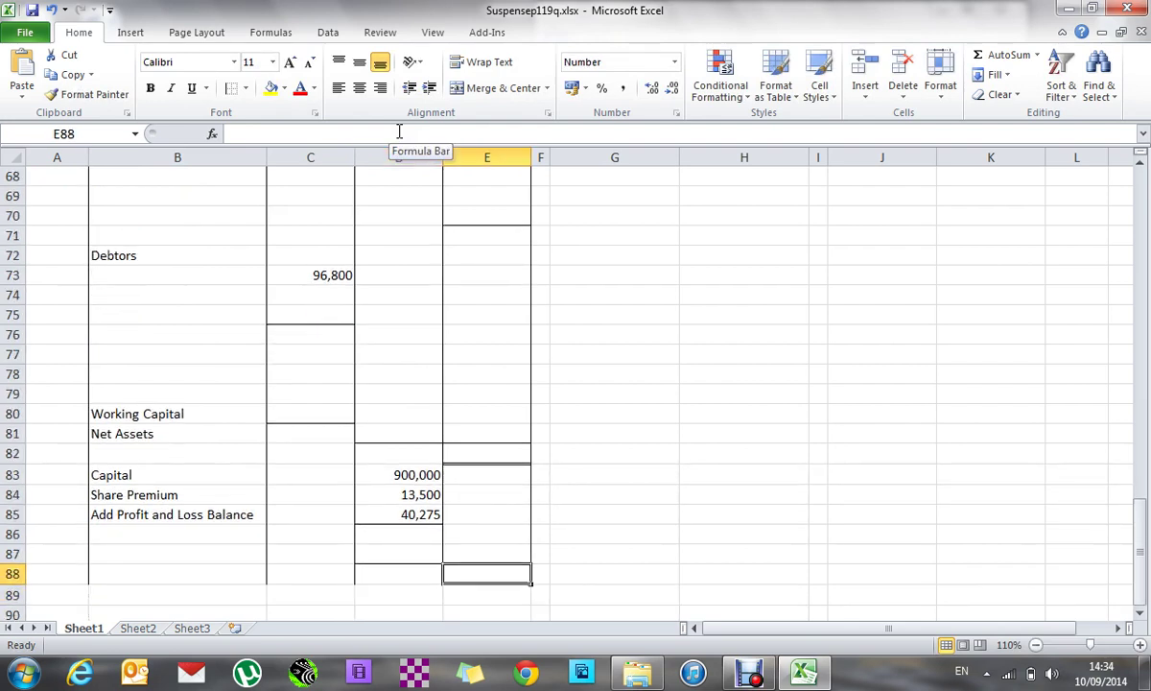
type("=sum")
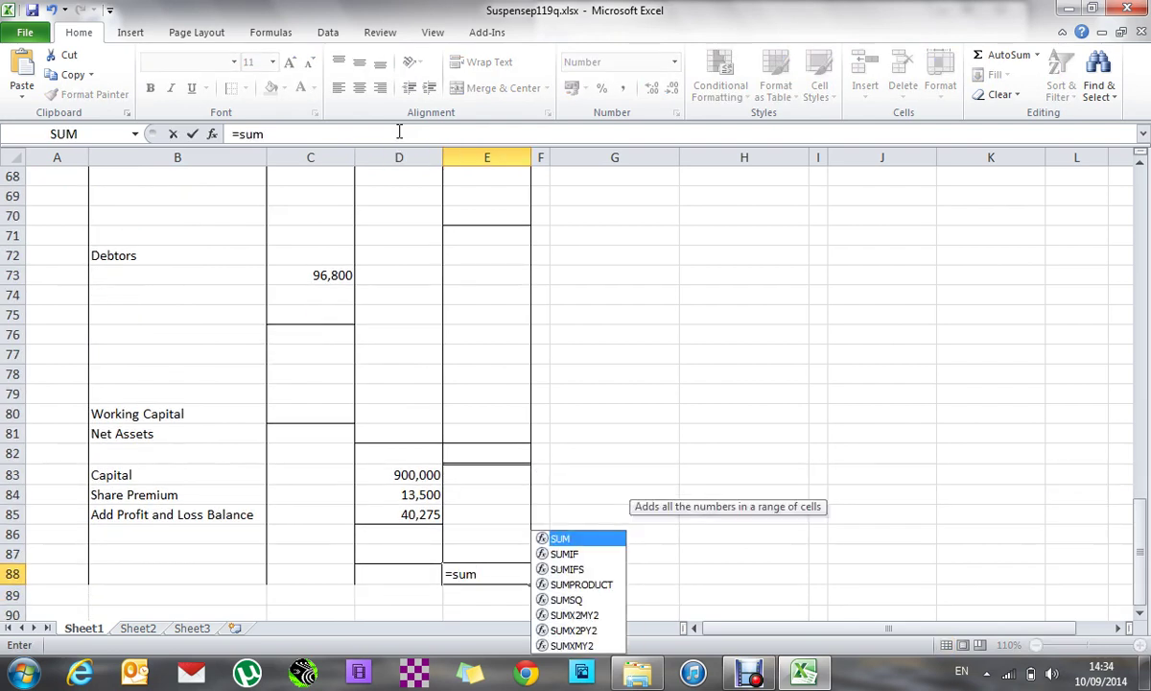
type("(")
key("Left")
key("Up")
key("Up")
key("Up")
key("Up")
key("Up")
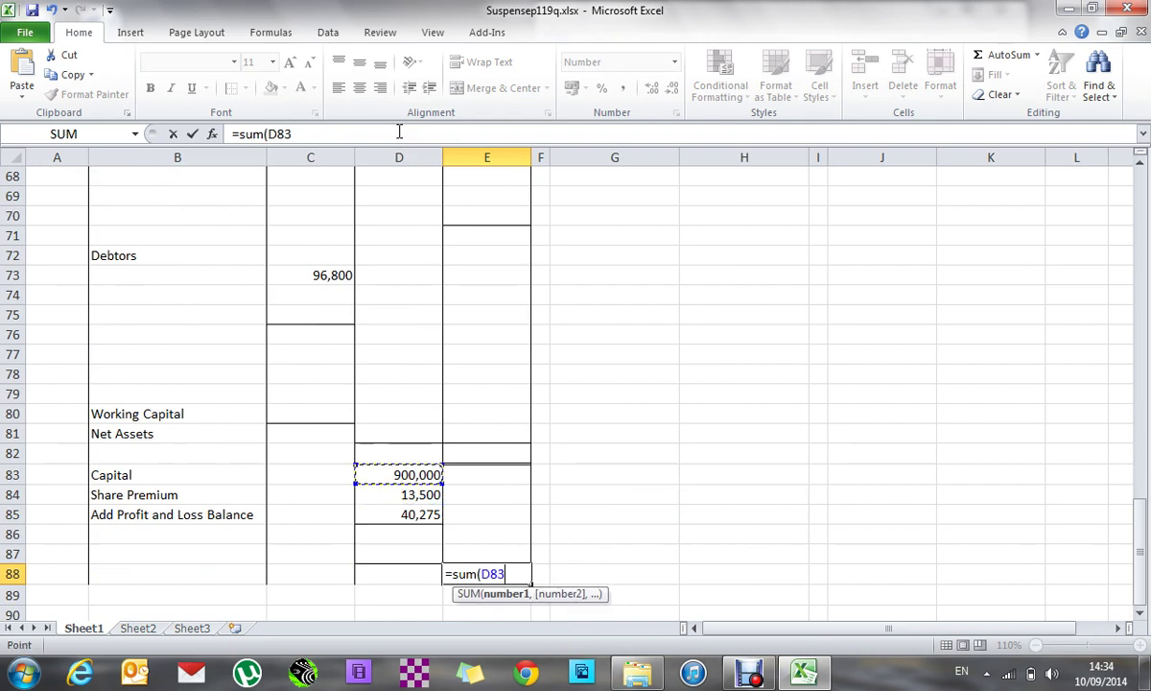
key("F8")
key("Down")
key("Down")
type(")")
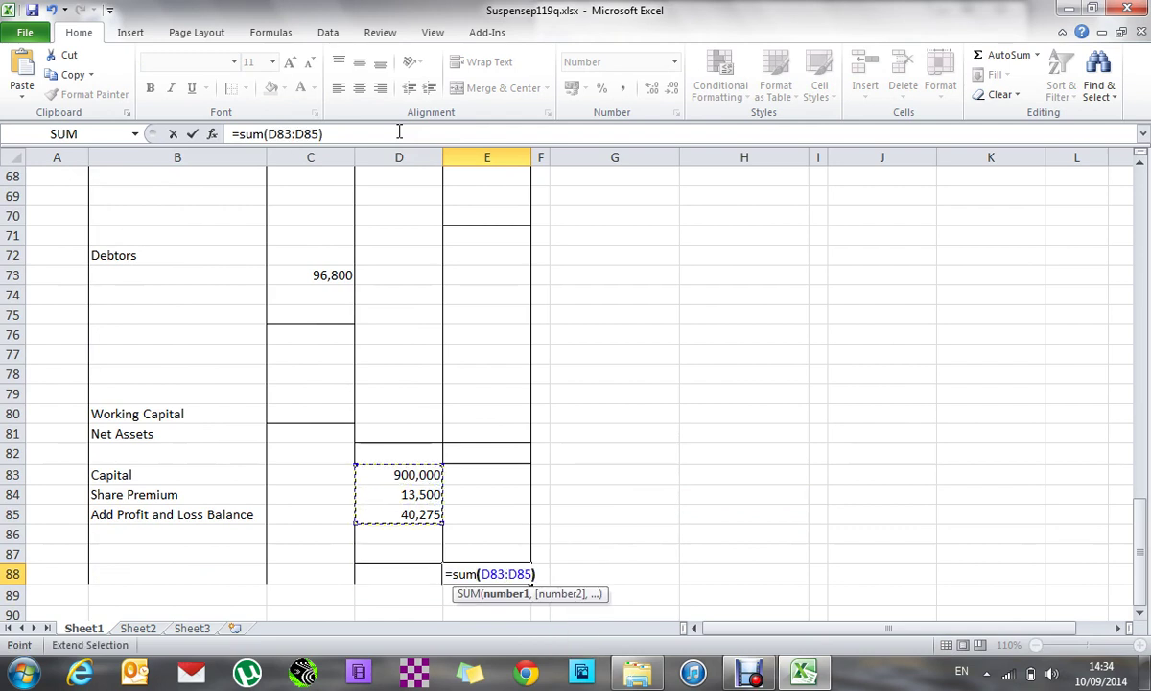
key("Return")
key("Up")
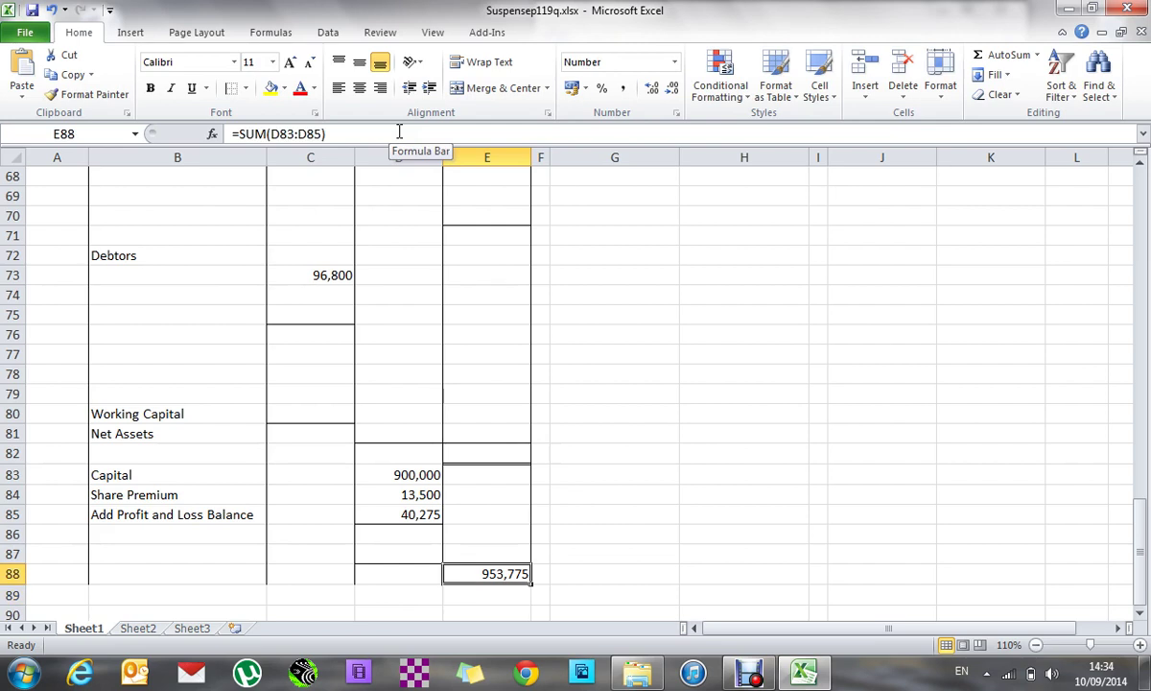
- Move the Debtors label from B72 down to B73, beside its amount
key("Up")
key("Up")
key("Up")
key("Up")
key("Up")
key("Up")
key("Up")
key("Up")
key("Up")
key("Up")
key("Up")
key("Up")
key("Up")
key("Up")
key("Up")
key("Up")
key("Up")
key("Up")
key("Up")
key("Up")
key("Down")
key("Down")
key("Down")
key("Down")
key("Down")
key("Down")
key("Down")
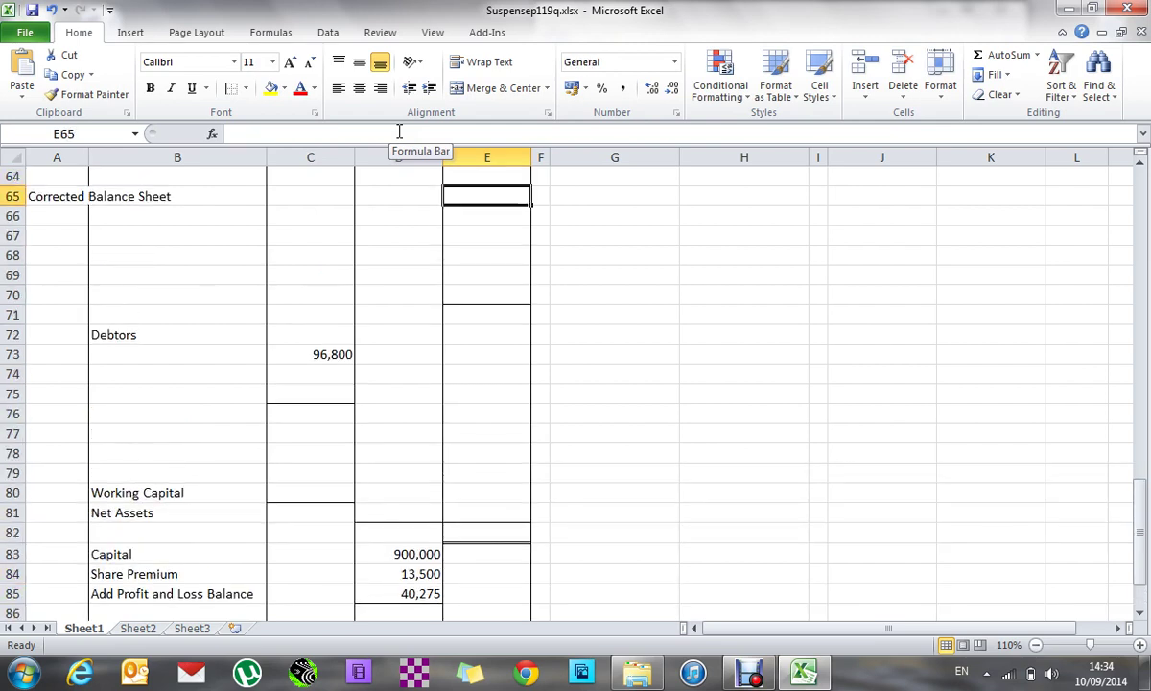
key("Down")
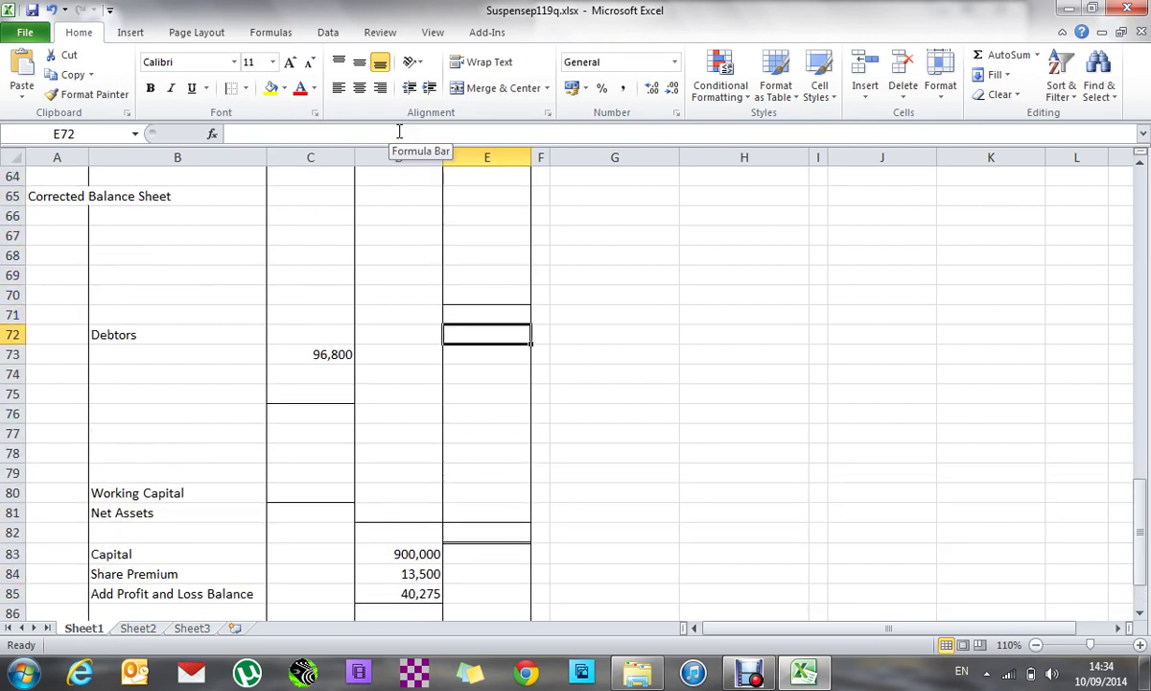
key("Left")
key("Left")
key("Left")
key("BackSpace")
key("Return")
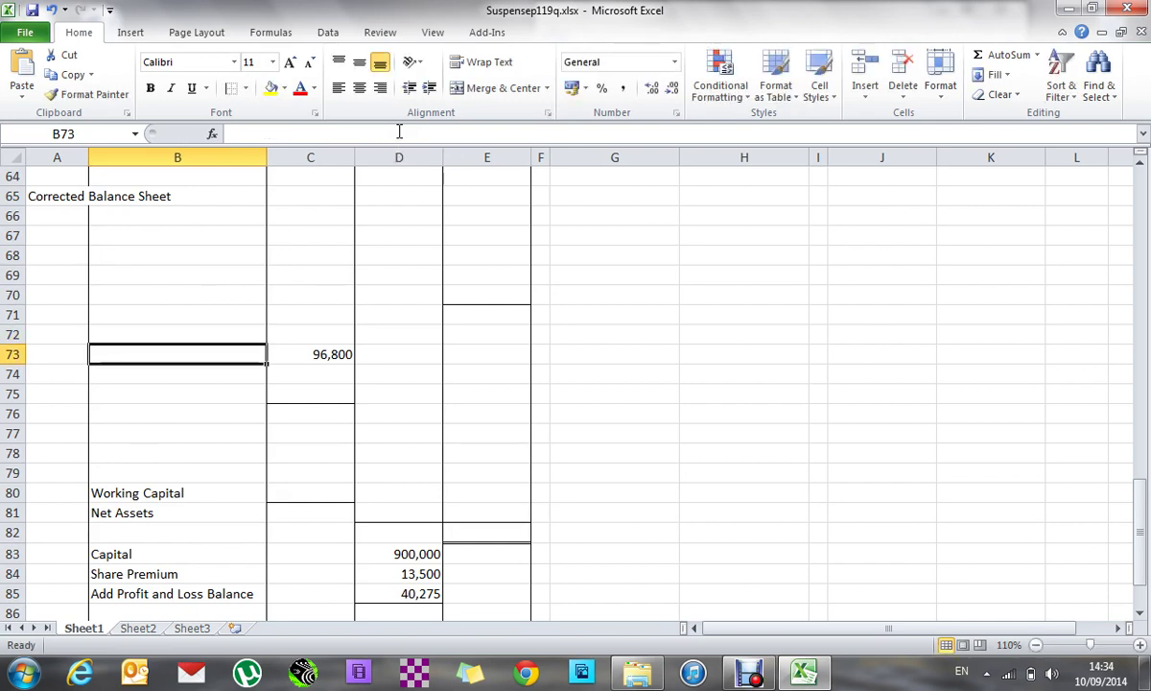
type("Debtors")
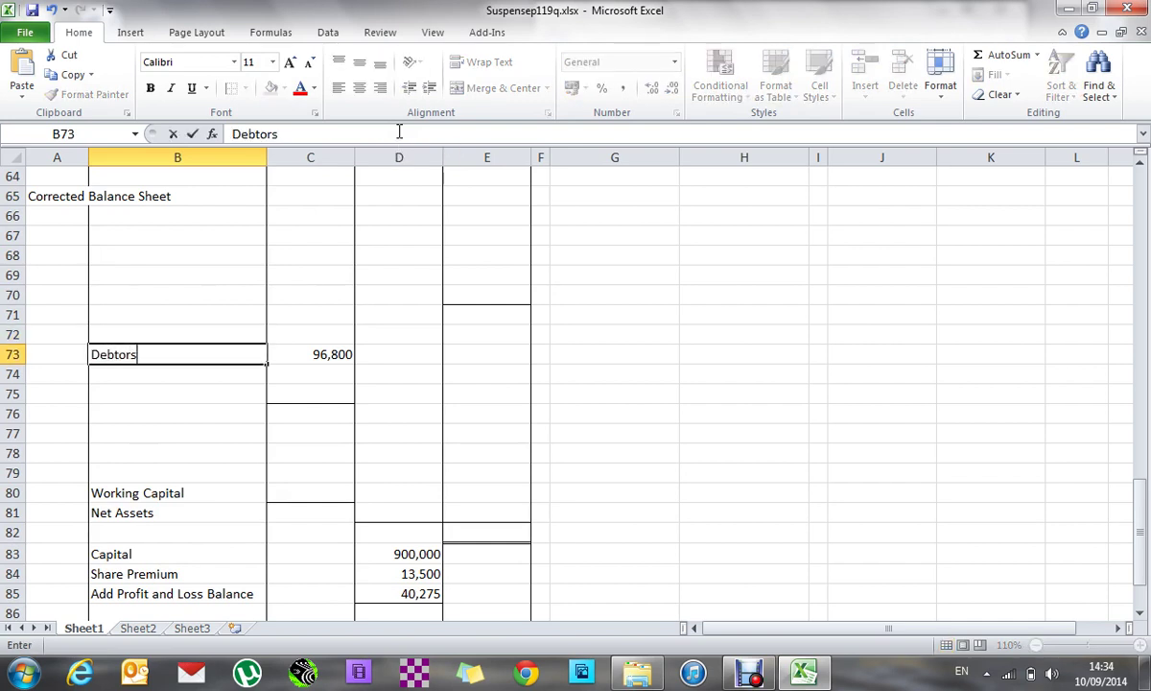
- Enter the heading Current Assets in B72, above Debtors
key("Up")
type("Curren")
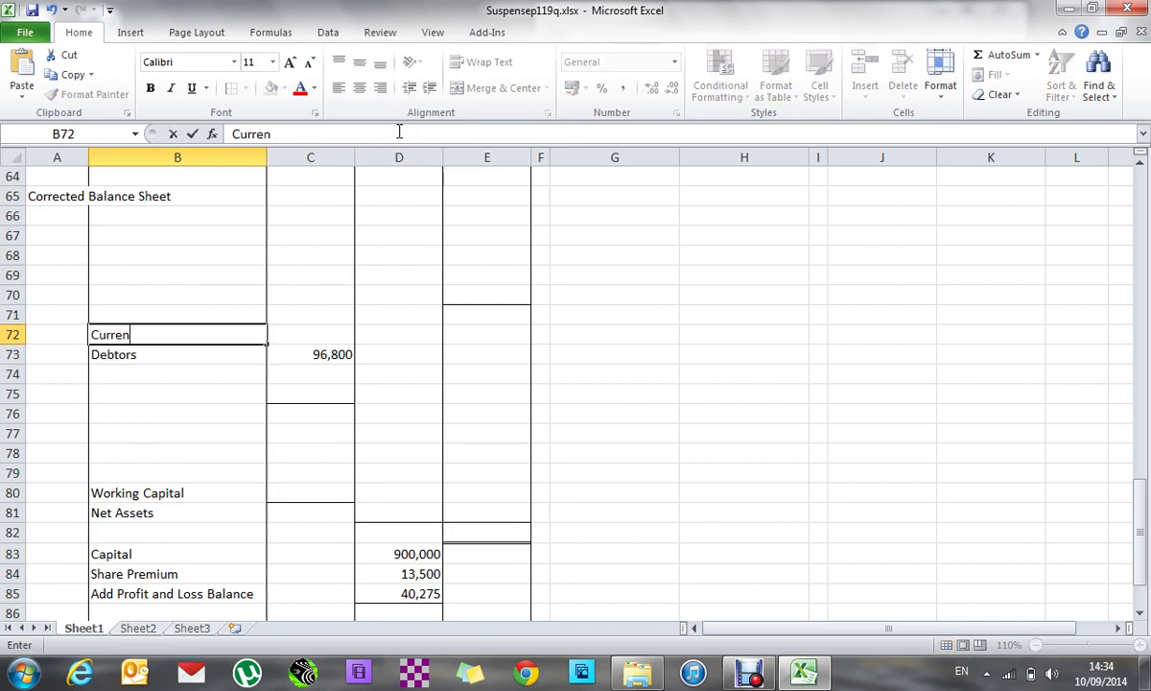
type("t Ass")
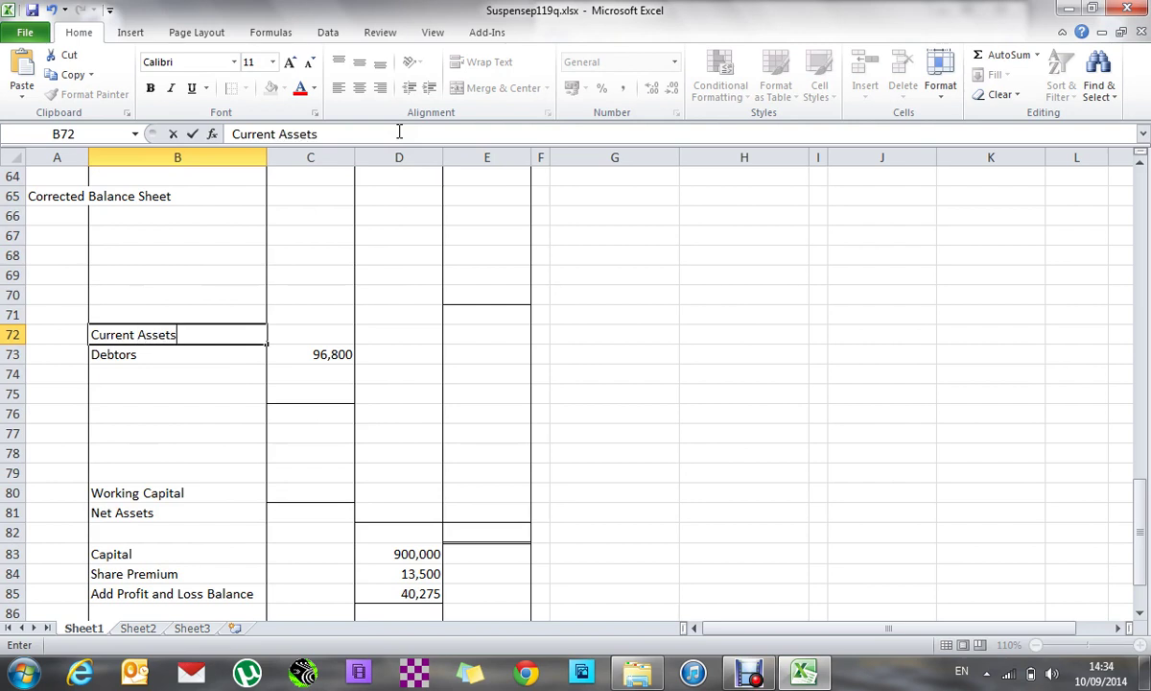
type("ets")
- Clear the Corrected Balance Sheet title from A65
key("Up")
key("Up")
key("Up")
key("Up")
key("Up")
key("Up")
key("Up")
key("Left")
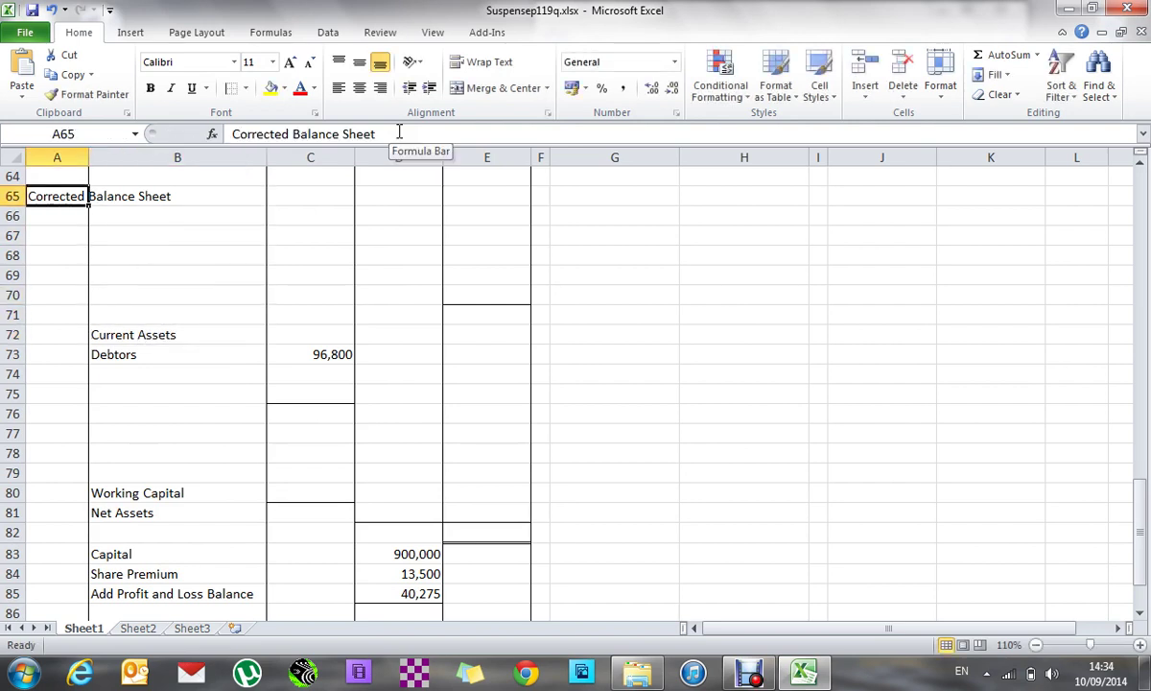
key("Up")
key("Up")
key("Up")
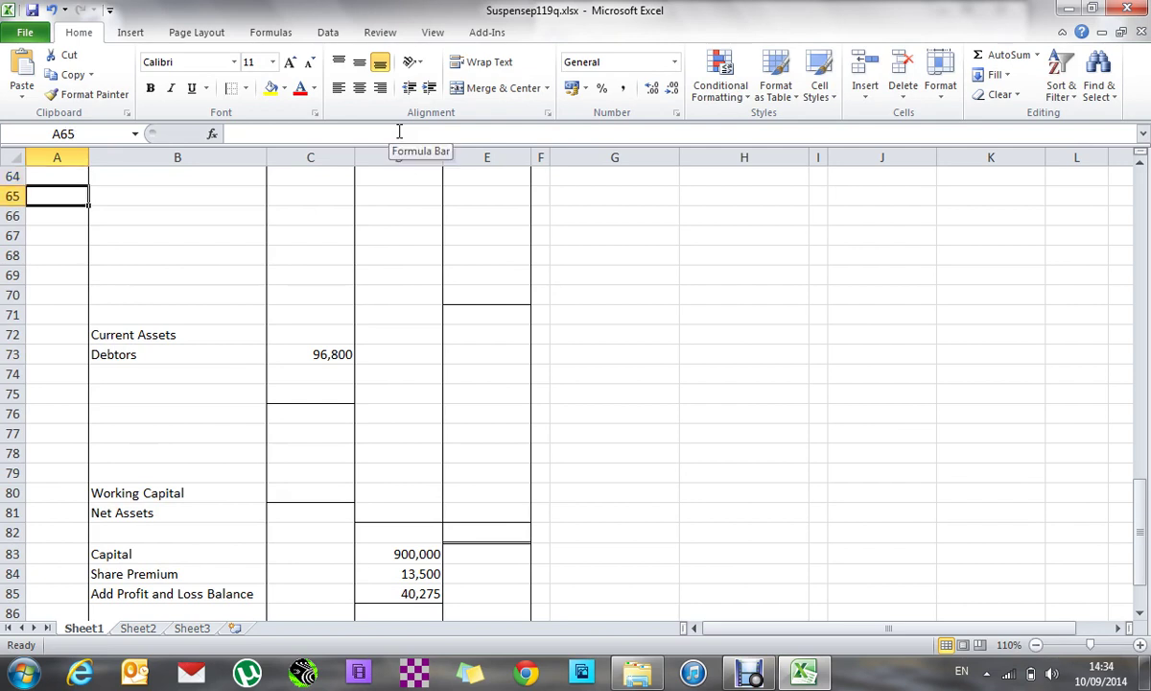
- Enter the heading Balance Sheet in B63 and the subheading Fixed Assets in B64, below the Corrected Net Profit line
key("Up")
key("Up")
key("Up")
key("Up")
key("Down")
key("Down")
key("Down")
key("Down")
key("Down")
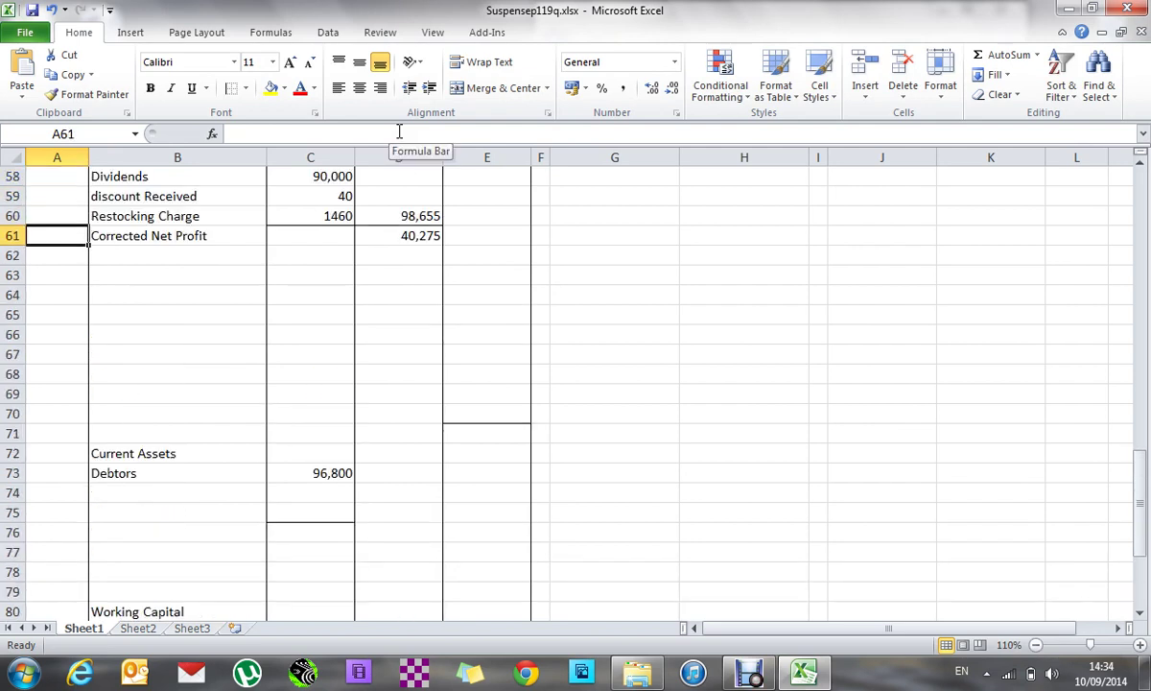
key("Right")
type("Balan")
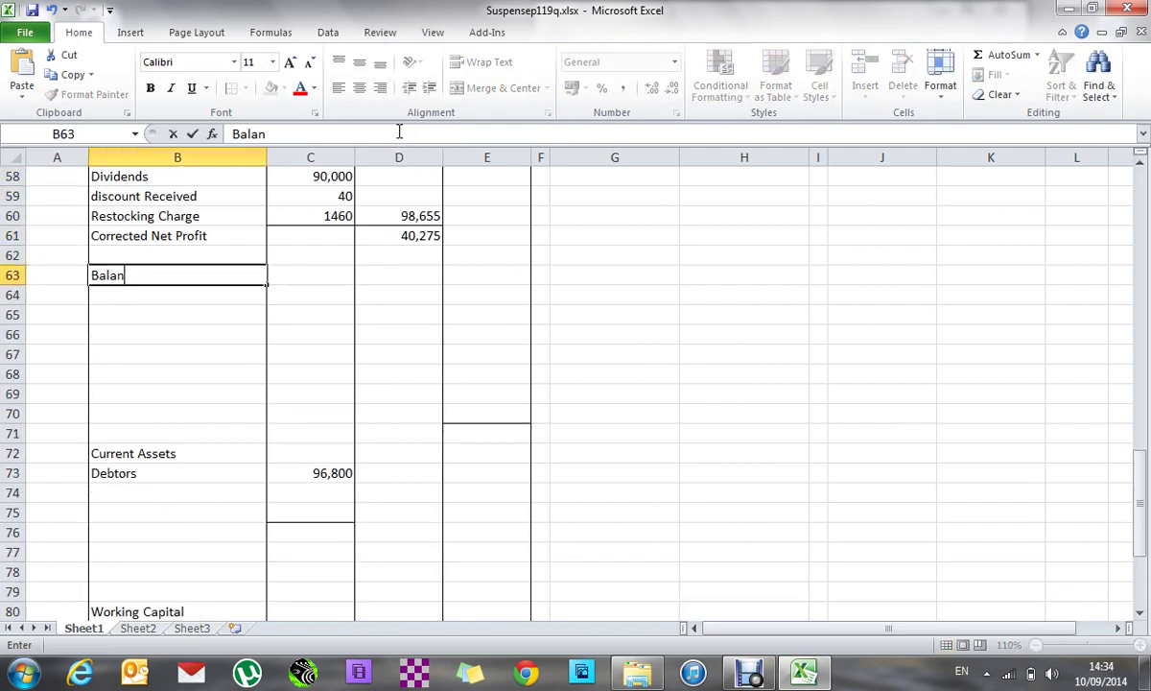
type("ce Sheet")
key("Return")
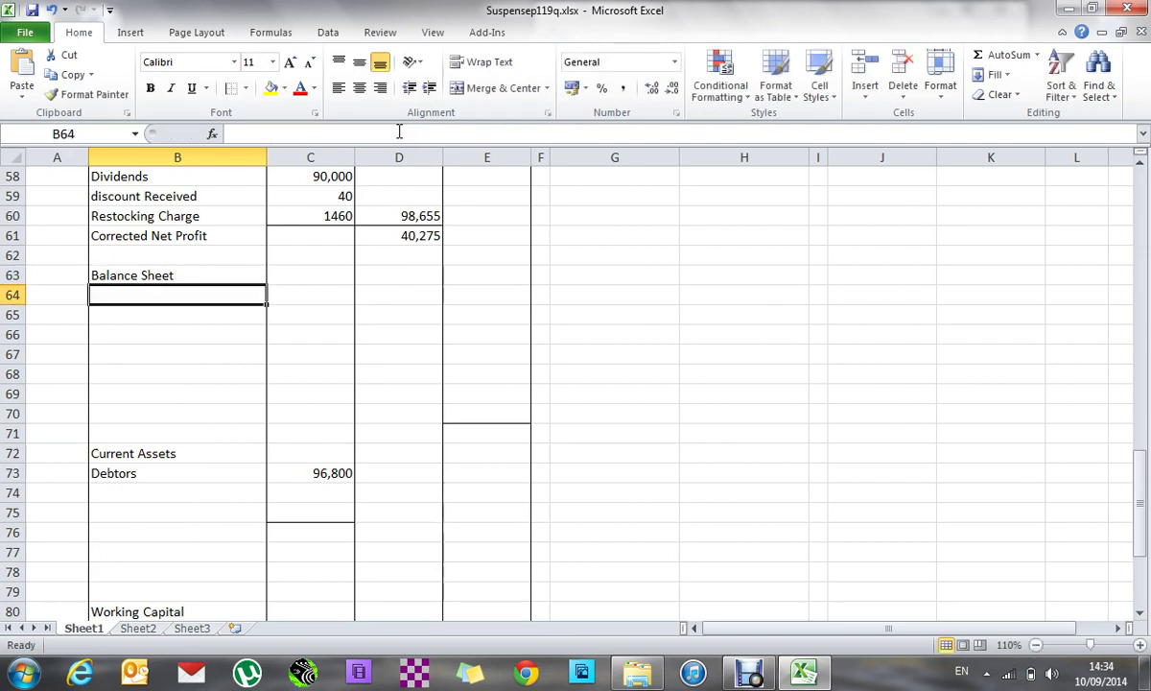
type("Fi")
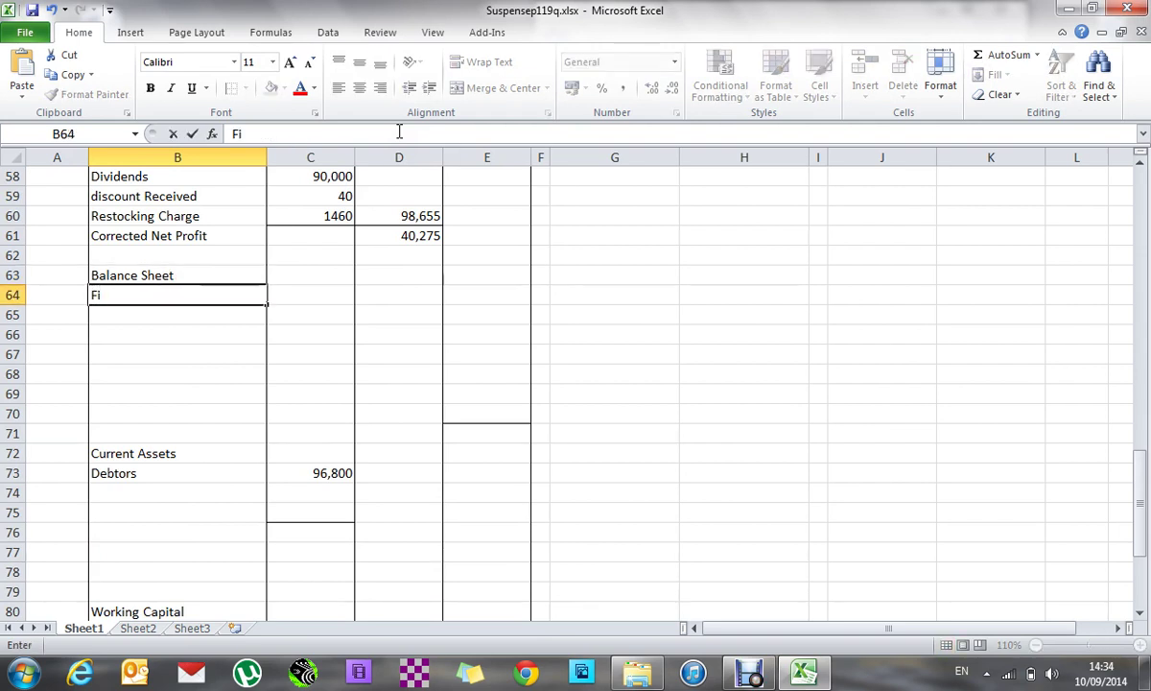
type("xed Assets")
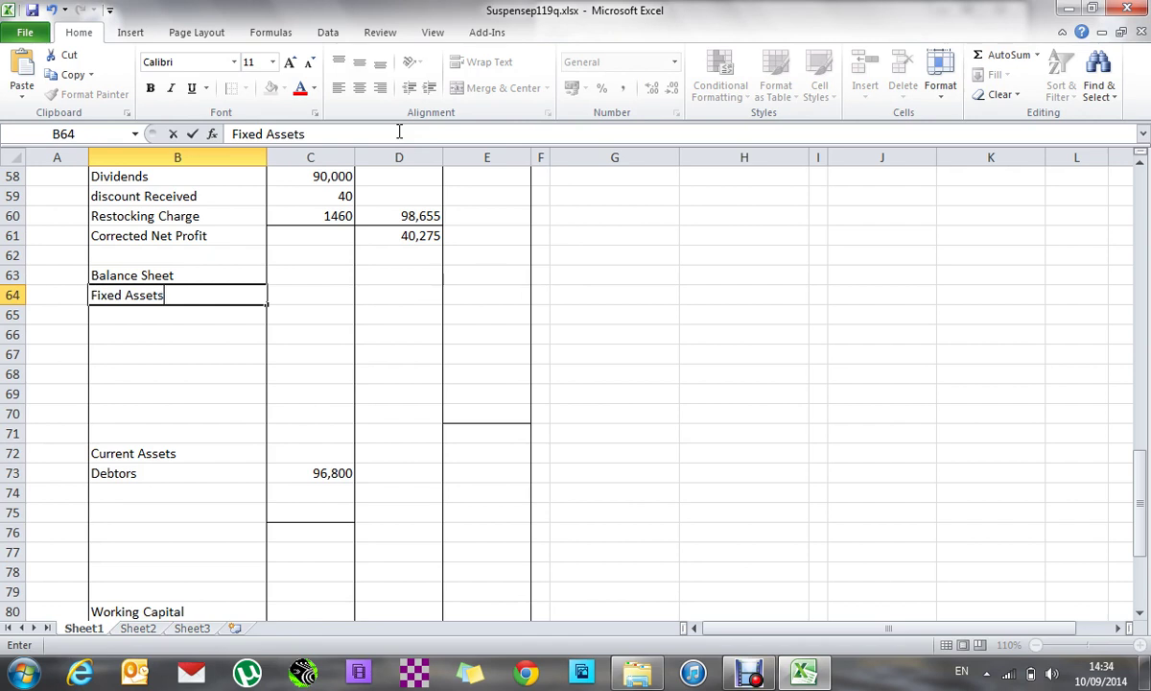
key("Return")
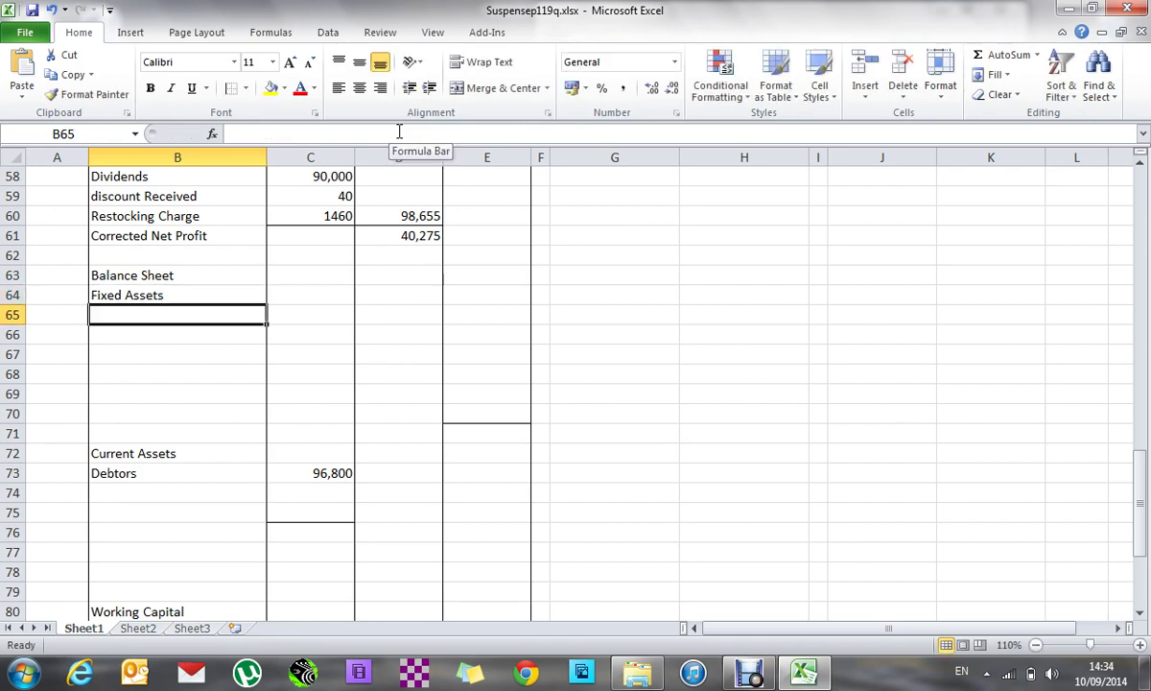
- List Premises in B65 and Furn and Equipment in B66 under the Fixed Assets heading
type("Premises")
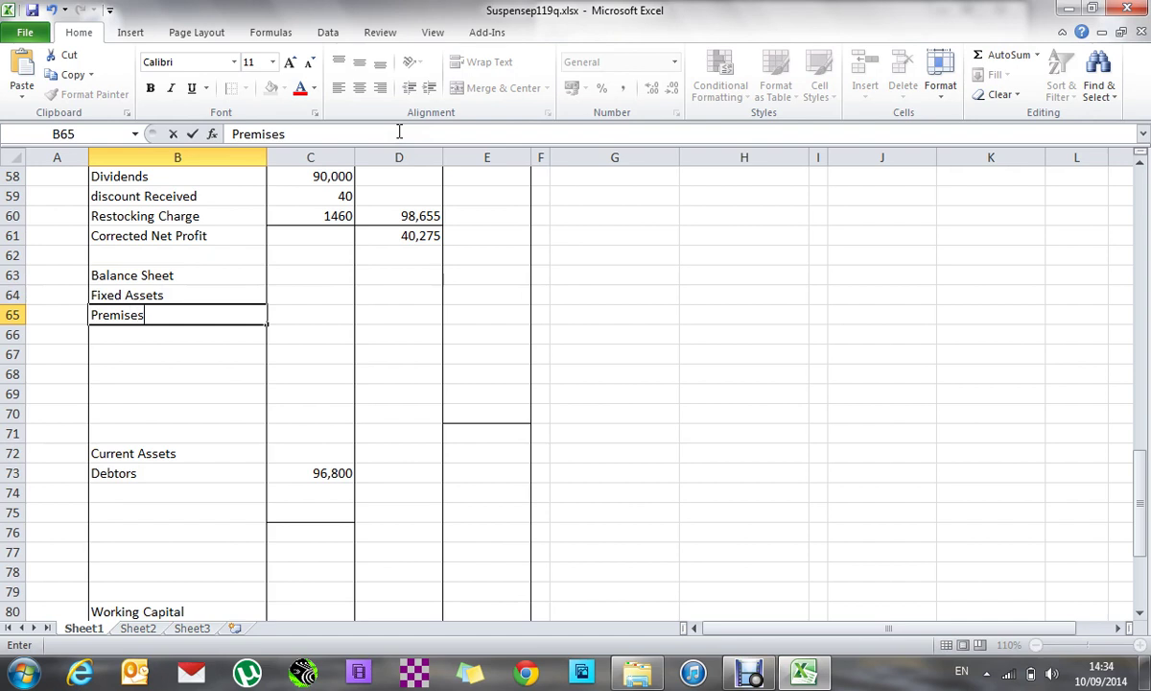
key("Return")
type("Fur")
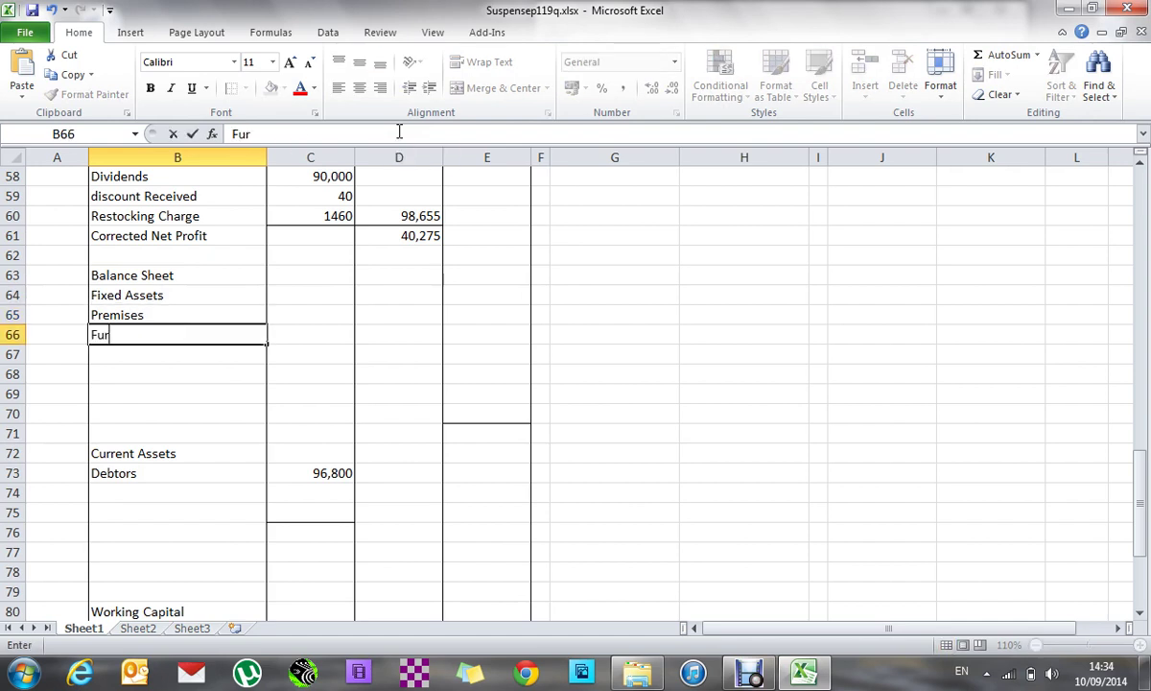
type("n and Equipment")
key("Return")
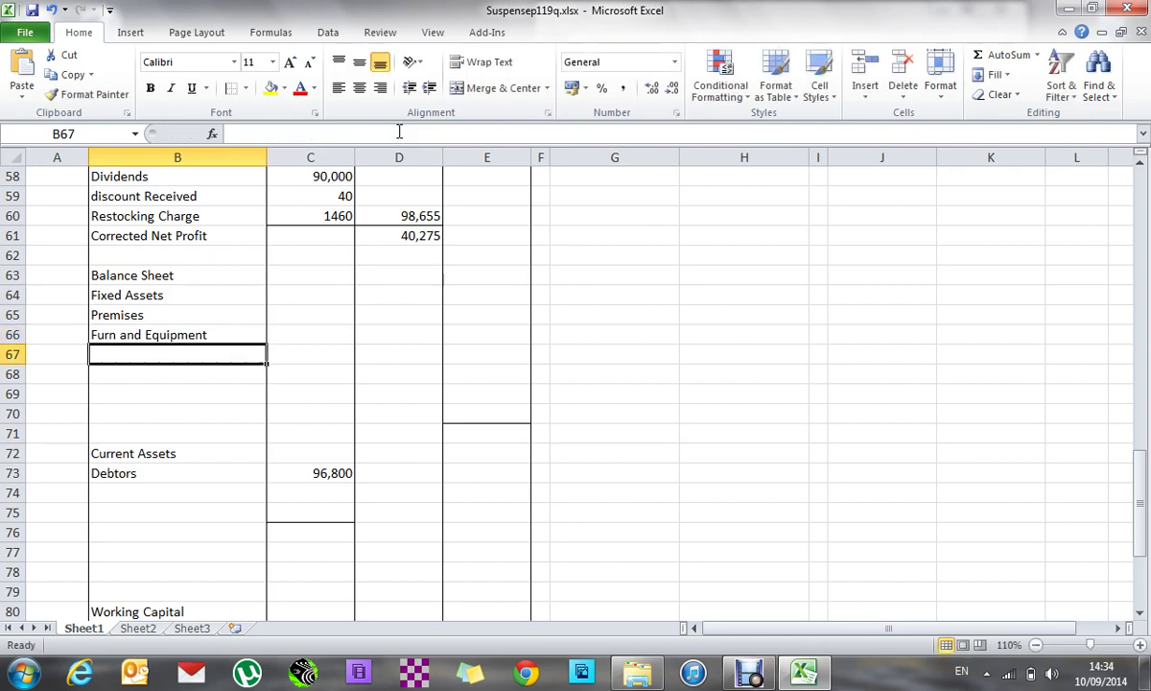
- Enter the label Motor Vehicles in B67, below Furn and Equipment, correcting its spelling
type("M")
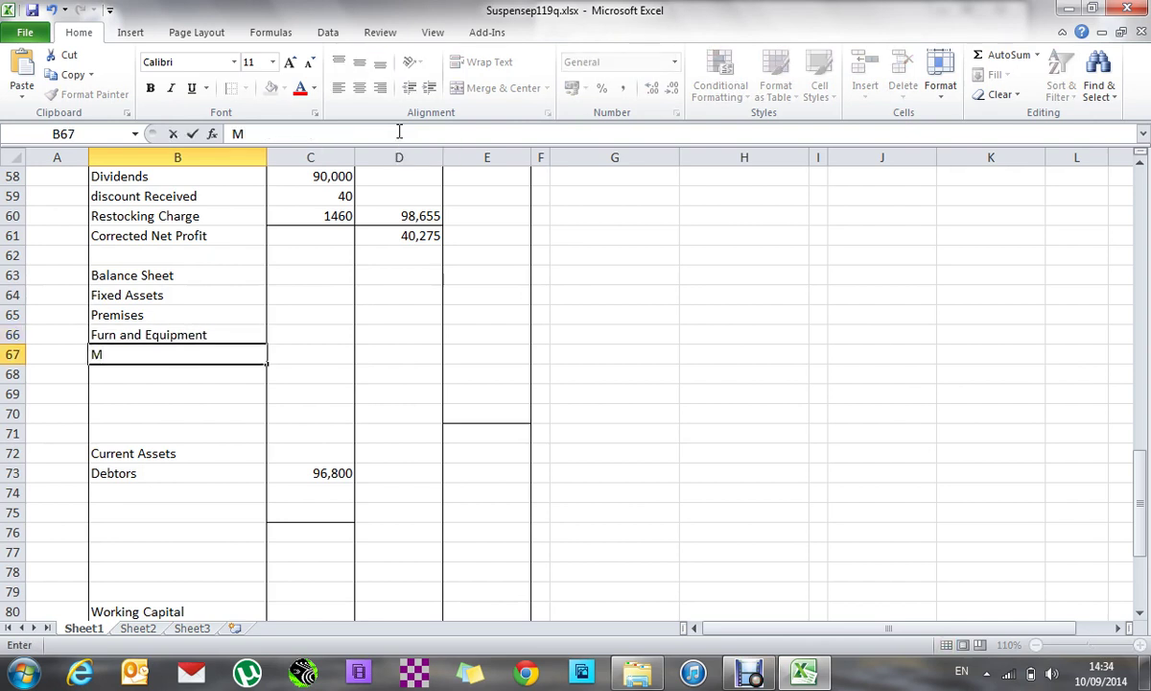
type("tor Vehicles")
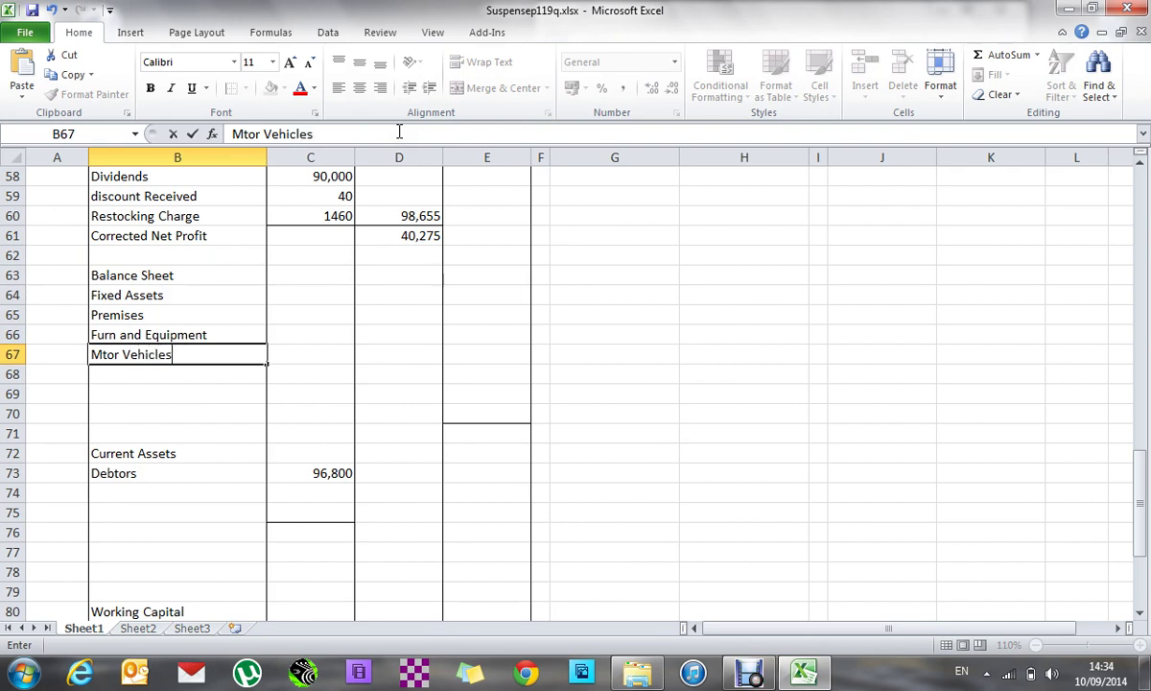
key("Return")
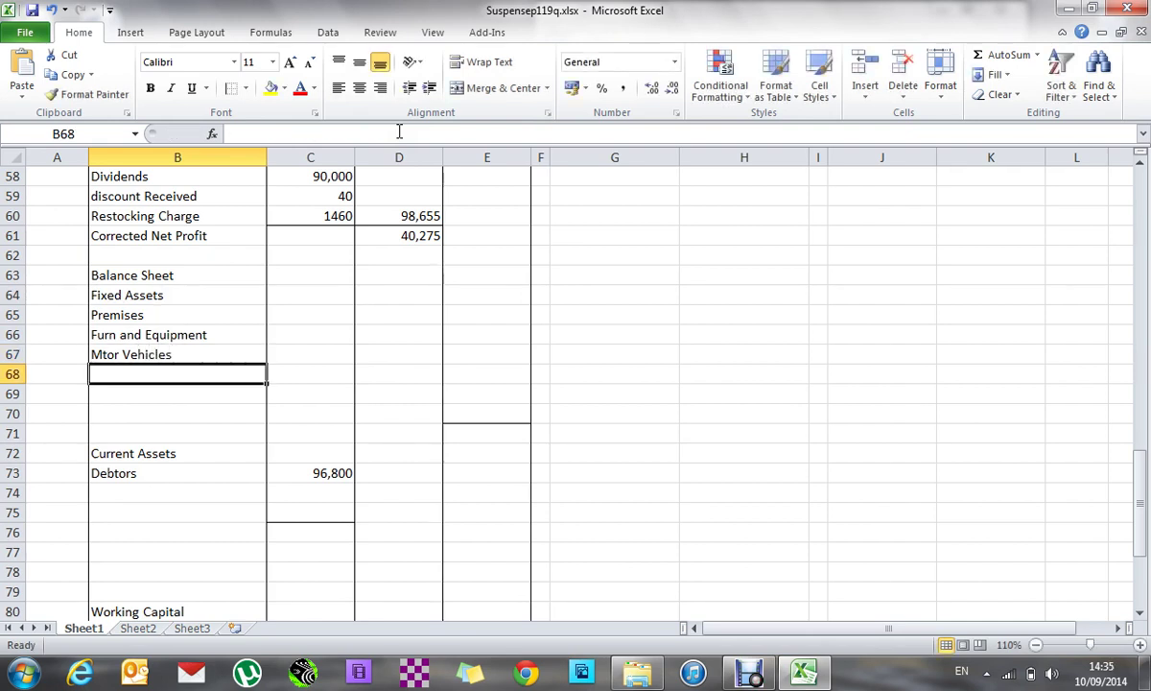
key("Up")
left_click(321, 134)
key("Left")
key("Left")
key("Left")
key("Left")
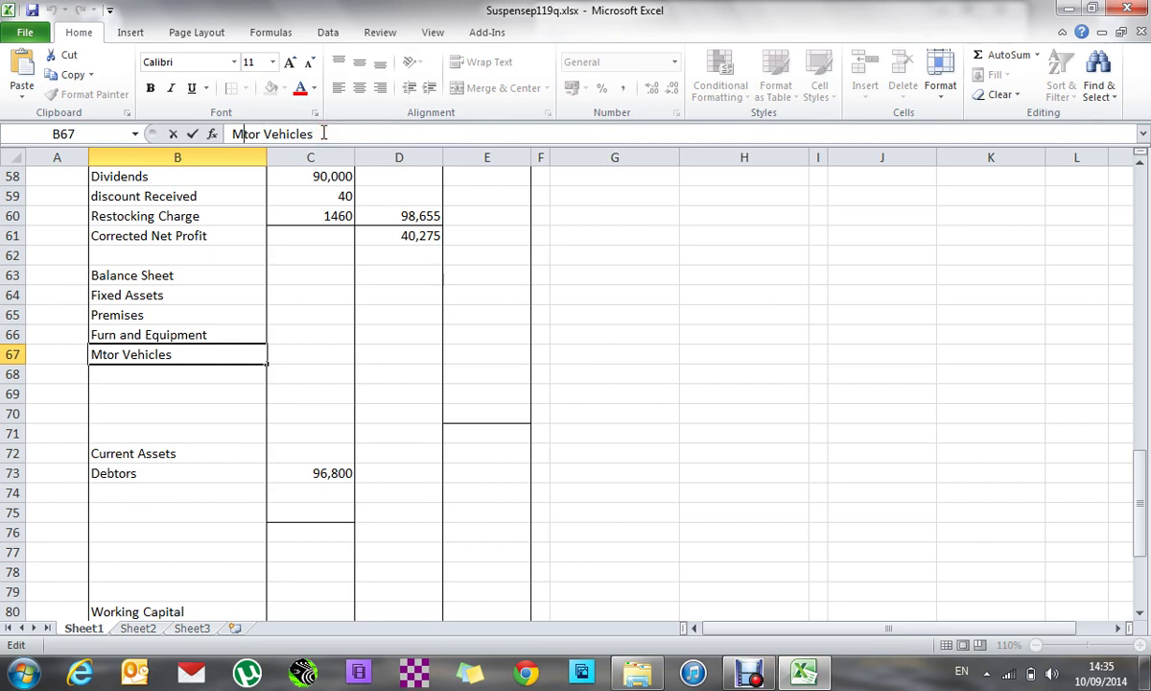
type("o")
key("Return")
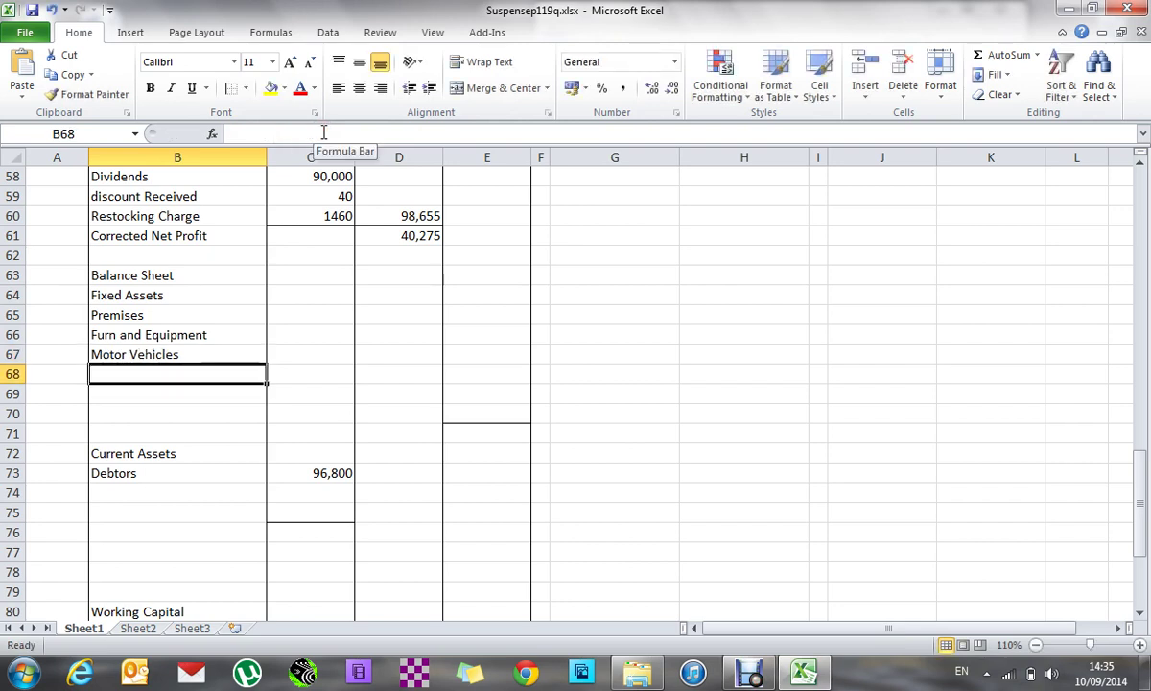
- Review the General Journal entries and the rough-work accounts for adjustments that affect the fixed assets
key("Up")
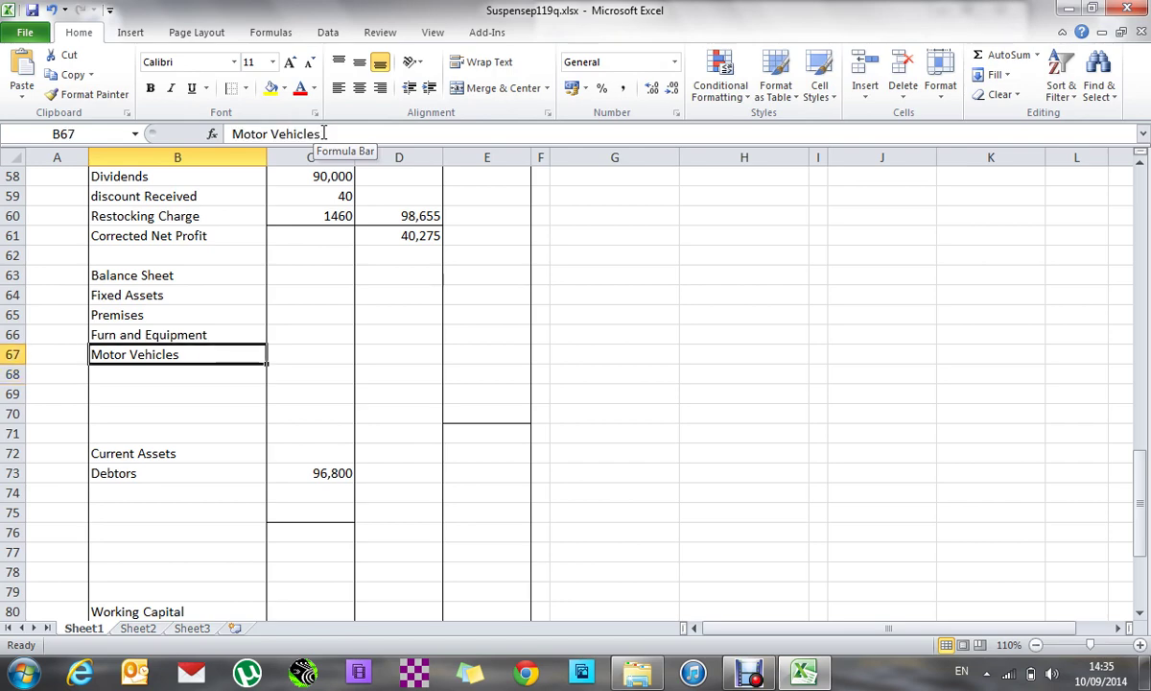
key("Up")
key("Up")
key("Up")
key("Up")
key("Up")
key("Up")
key("Up")
key("Up")
key("Up")
key("Up")
key("Up")
key("Up")
key("Up")
key("Up")
key("Up")
key("Up")
key("Up")
key("Up")
key("Up")
key("Up")
key("Up")
key("Up")
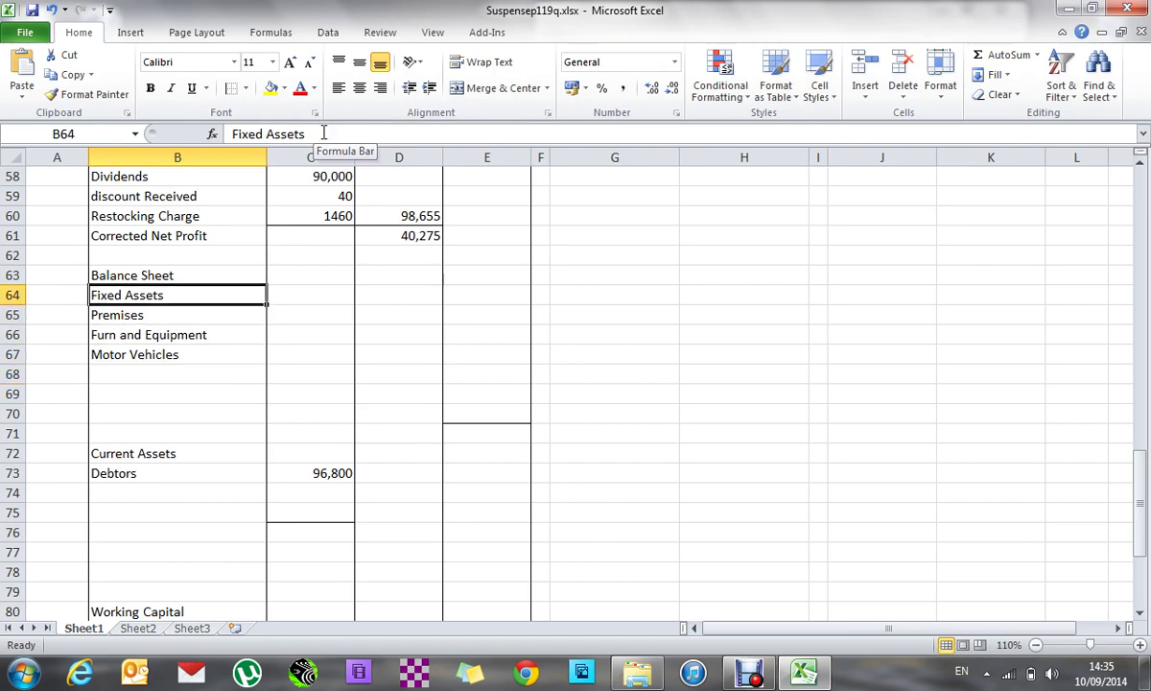
key("Up")
key("Up")
key("Up")
key("Up")
key("Up")
key("Up")
key("Up")
key("Up")
key("Up")
key("Up")
key("Up")
key("Up")
key("Up")
key("Up")
key("Up")
key("Up")
key("Up")
key("Up")
key("Up")
key("Up")
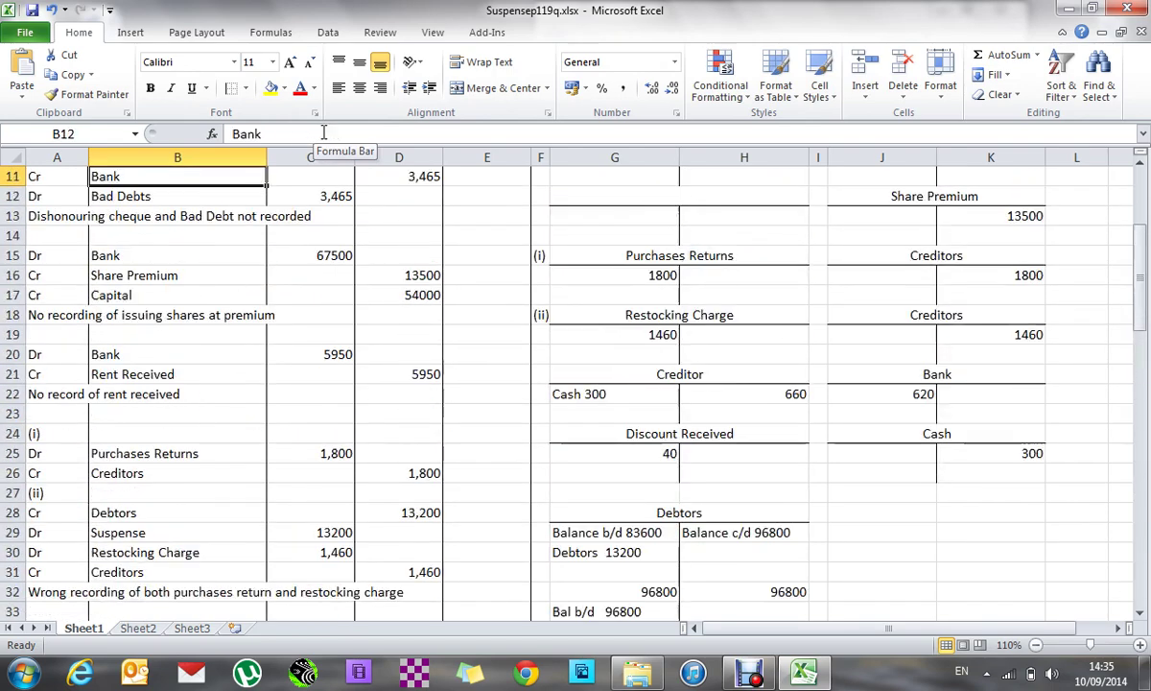
key("Down")
key("Down")
key("Down")
key("Down")
key("Down")
key("Down")
key("Down")
key("Down")
key("Down")
key("Down")
key("Down")
key("Down")
key("Down")
key("Down")
key("Down")
key("Down")
key("Down")
key("Down")
key("Down")
key("Down")
key("Down")
key("Down")
key("Down")
key("Down")
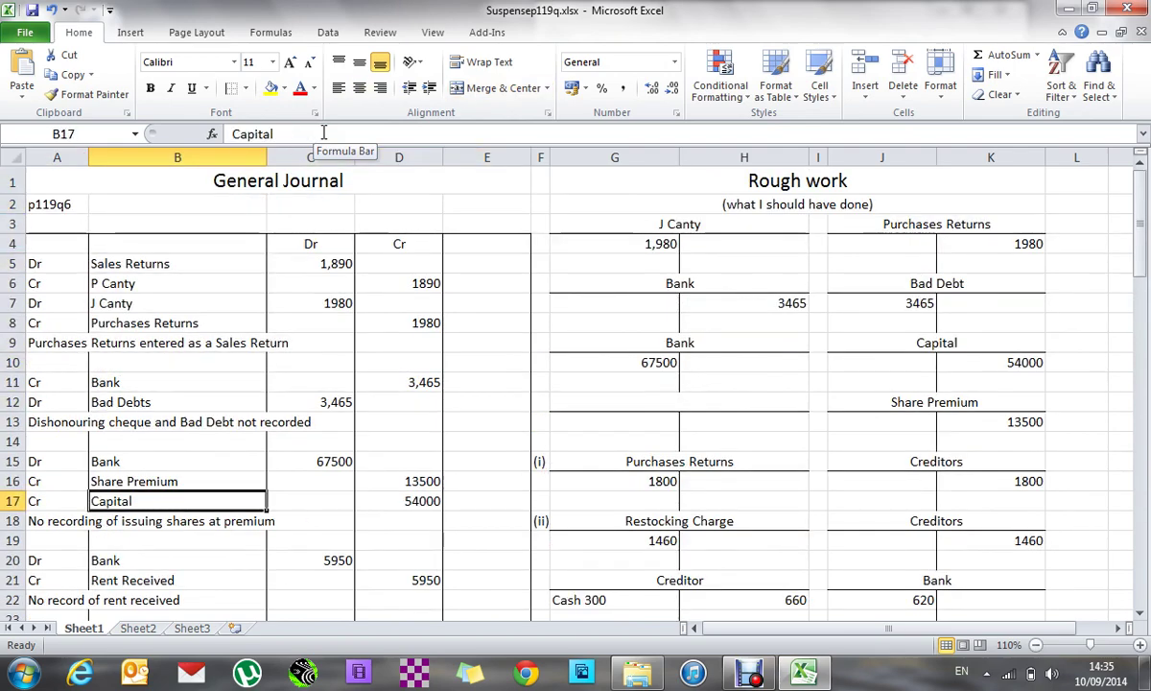
key("Down")
key("Down")
key("Down")
key("Down")
key("Down")
key("Down")
key("Down")
key("Down")
key("Down")
key("Down")
key("Down")
key("Down")
key("Down")
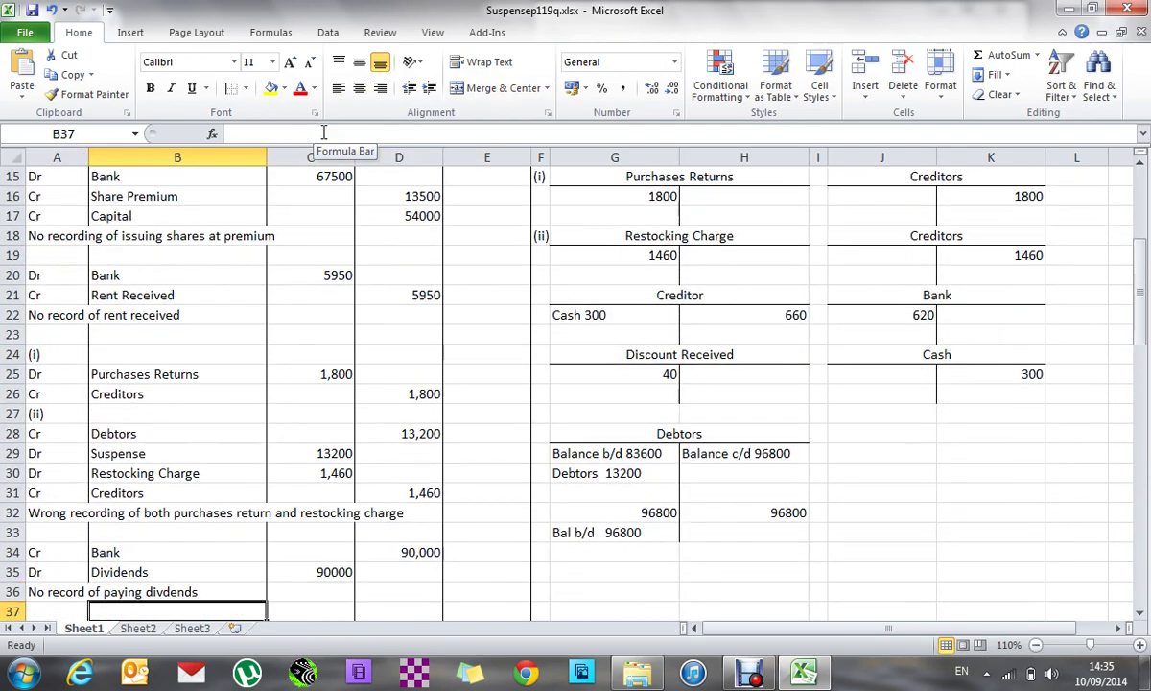
key("Down")
key("Down")
key("Down")
key("Down")
key("Down")
key("Down")
key("Down")
key("Down")
key("Down")
key("Down")
key("Down")
key("Down")
key("Down")
key("Down")
key("Down")
key("Down")
key("Down")
key("Down")
key("Down")
key("Down")
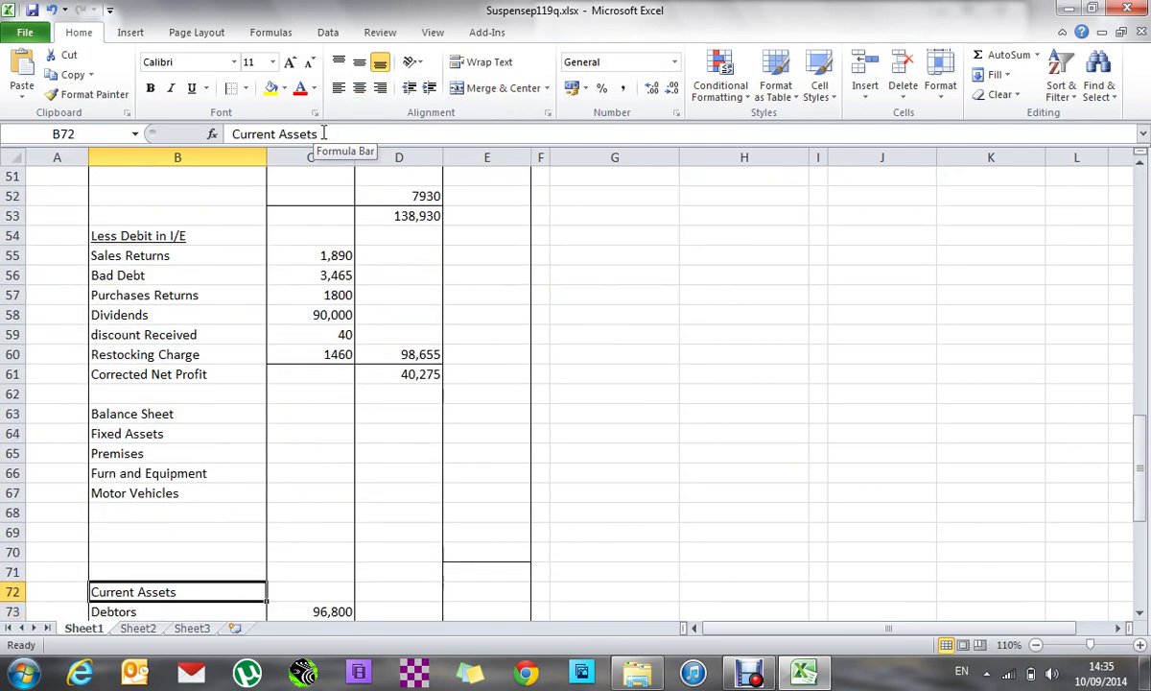
- Enter 750000 as the Premises amount in E65
key("Up")
key("Up")
key("Up")
key("Up")
key("Up")
key("Up")
key("Up")
key("Up")
key("Up")
key("Down")
key("Down")
key("Right")
key("Right")
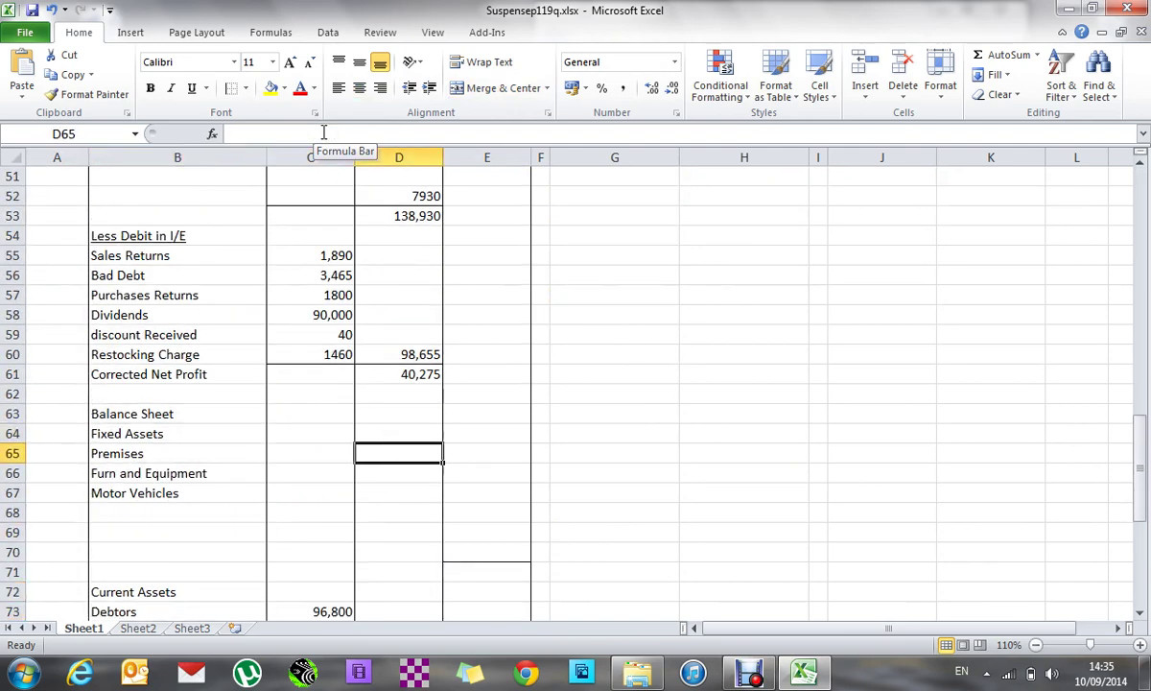
key("Right")
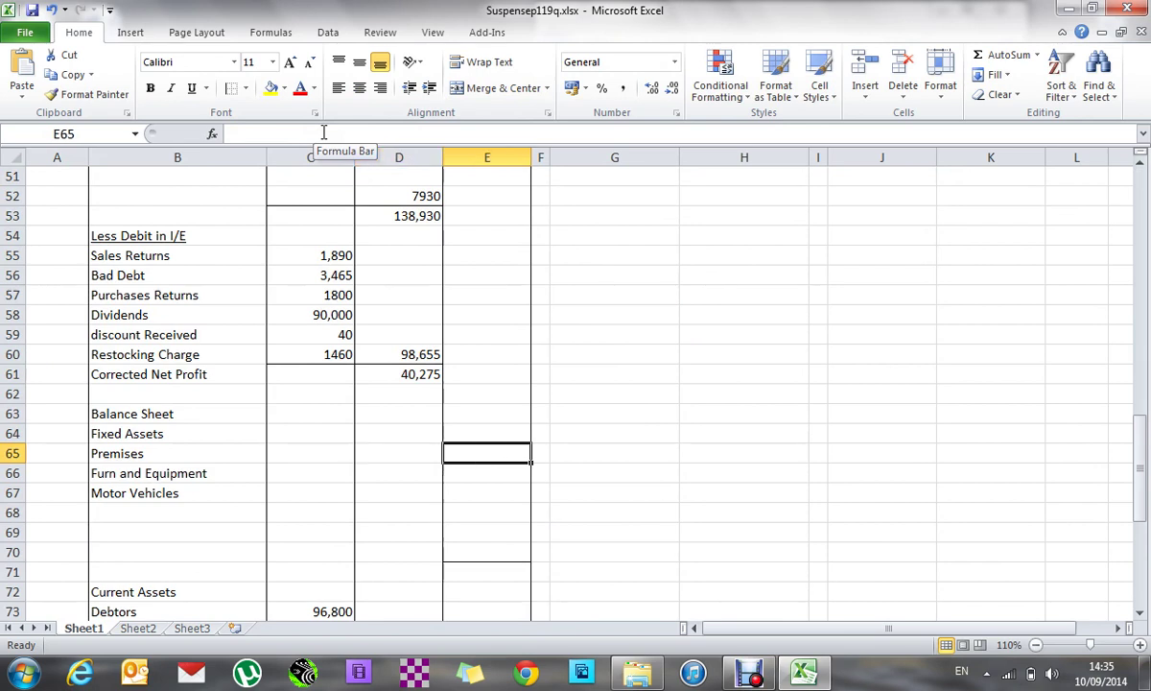
type("750000")
key("Return")
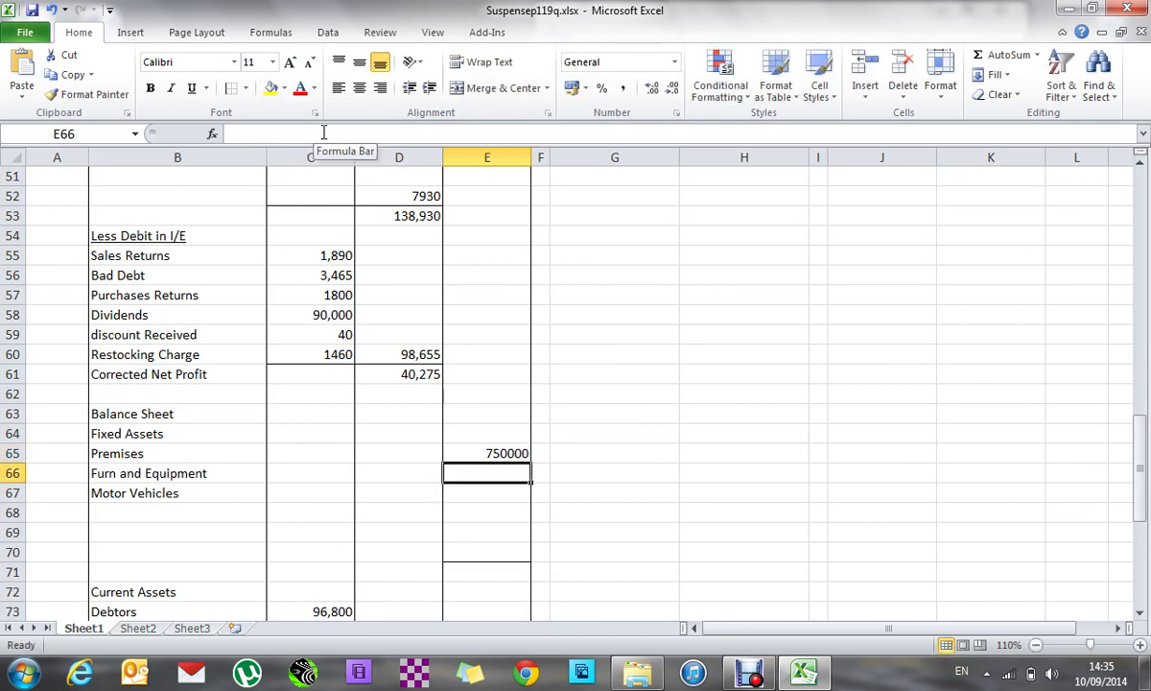
- Review the General Journal entries and rough-work accounts for any adjustment to Furn and Equipment
key("Left")
key("Up")
key("Up")
key("Up")
key("Up")
key("Up")
key("Up")
key("Up")
key("Up")
key("Up")
key("Up")
key("Up")
key("Up")
key("Up")
key("Up")
key("Up")
key("Up")
key("Up")
key("Up")
key("Up")
key("Up")
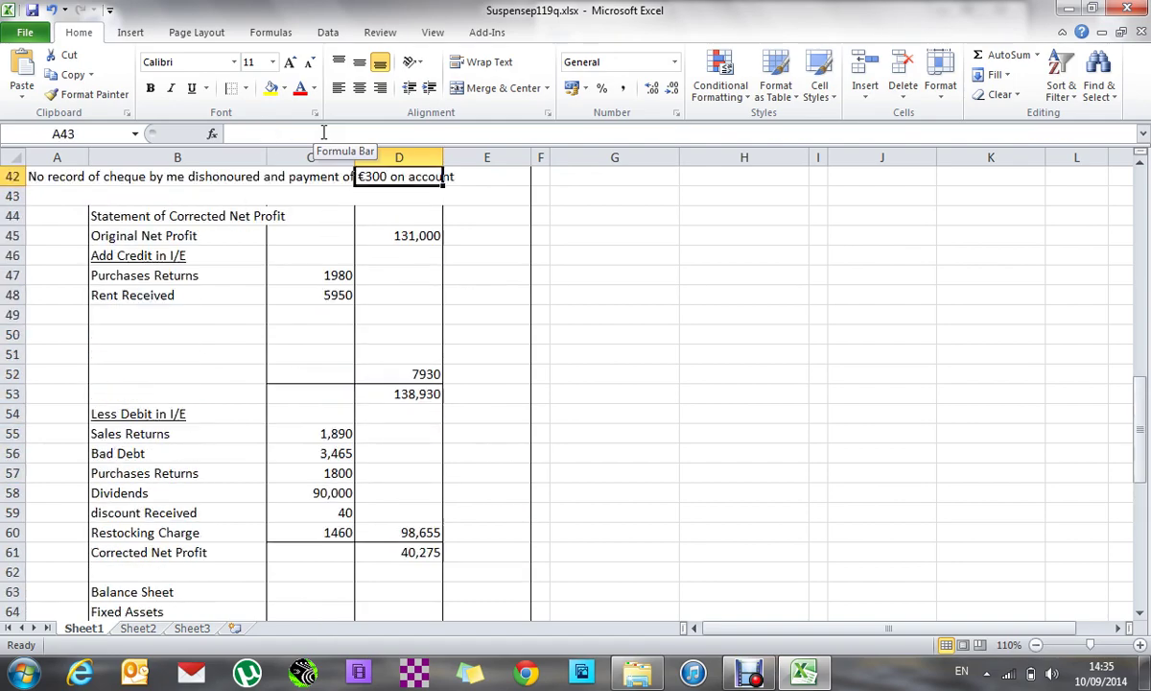
key("Up")
key("Up")
key("Up")
key("Up")
key("Up")
key("Up")
key("Up")
key("Up")
key("Up")
key("Up")
key("Up")
key("Up")
key("Up")
key("Up")
key("Up")
key("Up")
key("Up")
key("Up")
key("Up")
key("Up")
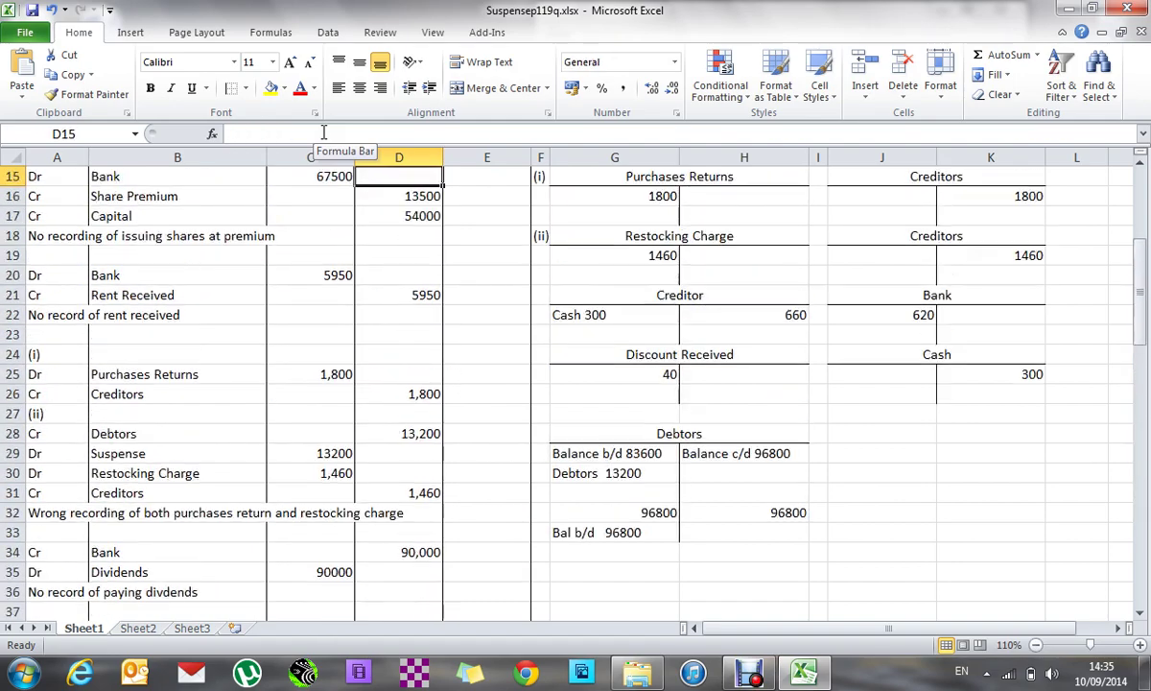
key("Up")
key("Up")
key("Up")
key("Up")
key("Up")
key("Up")
key("Up")
key("Up")
key("Up")
key("Up")
key("Up")
key("Up")
key("Up")
key("Up")
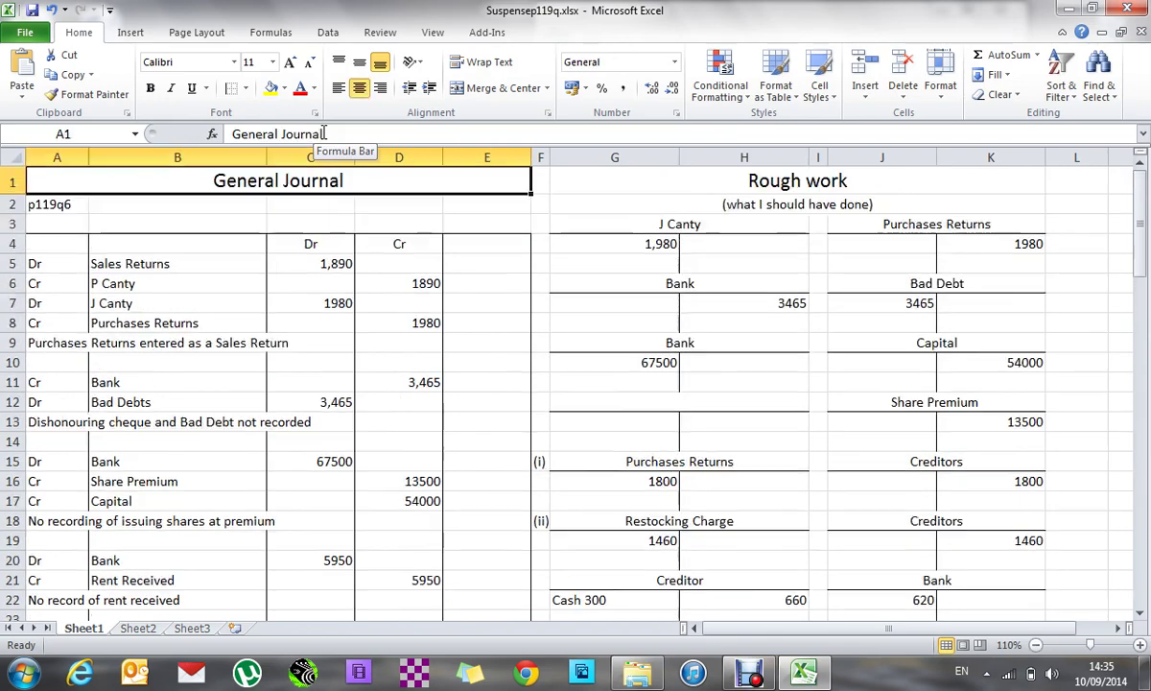
key("Down")
key("Down")
key("Down")
key("Down")
key("Down")
key("Down")
key("Down")
key("Down")
key("Down")
key("Down")
key("Down")
key("Down")
key("Down")
key("Down")
key("Down")
key("Down")
key("Down")
key("Down")
key("Down")
key("Down")
key("Down")
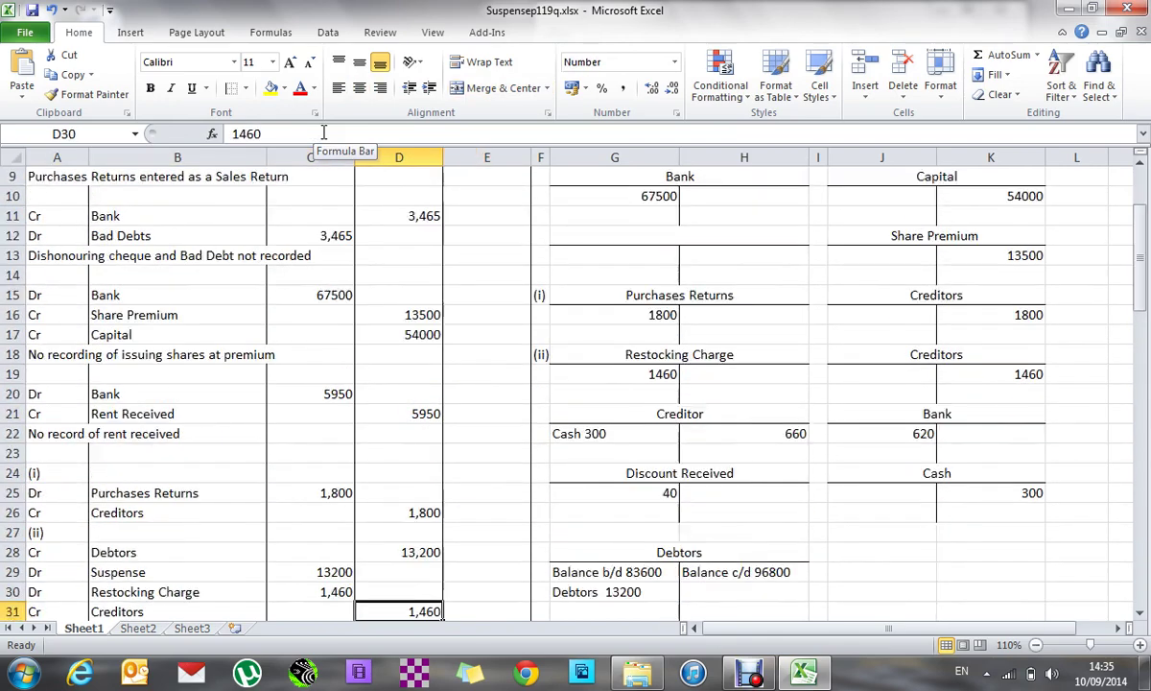
key("Down")
key("Down")
key("Down")
key("Down")
key("Down")
key("Down")
key("Down")
key("Down")
key("Down")
key("Down")
key("Down")
key("Down")
key("Down")
key("Down")
key("Down")
key("Down")
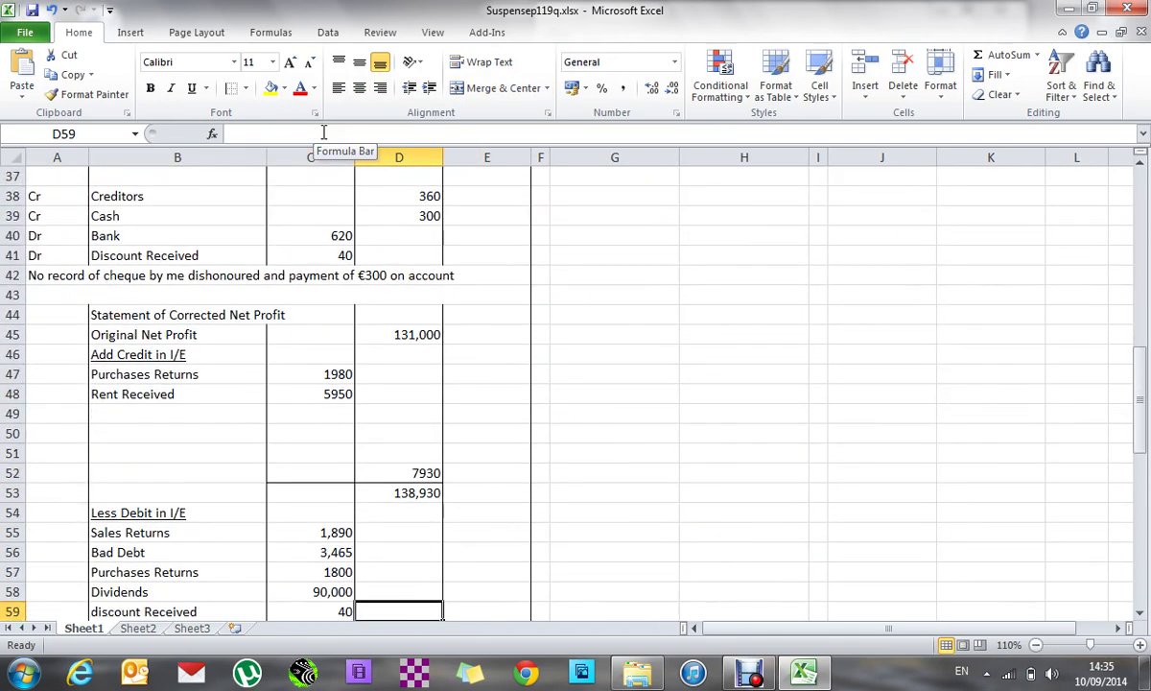
- Enter 70000 as the Furn and Equipment amount in E66
key("Down")
key("Down")
key("Down")
key("Down")
key("Down")
key("Down")
key("Down")
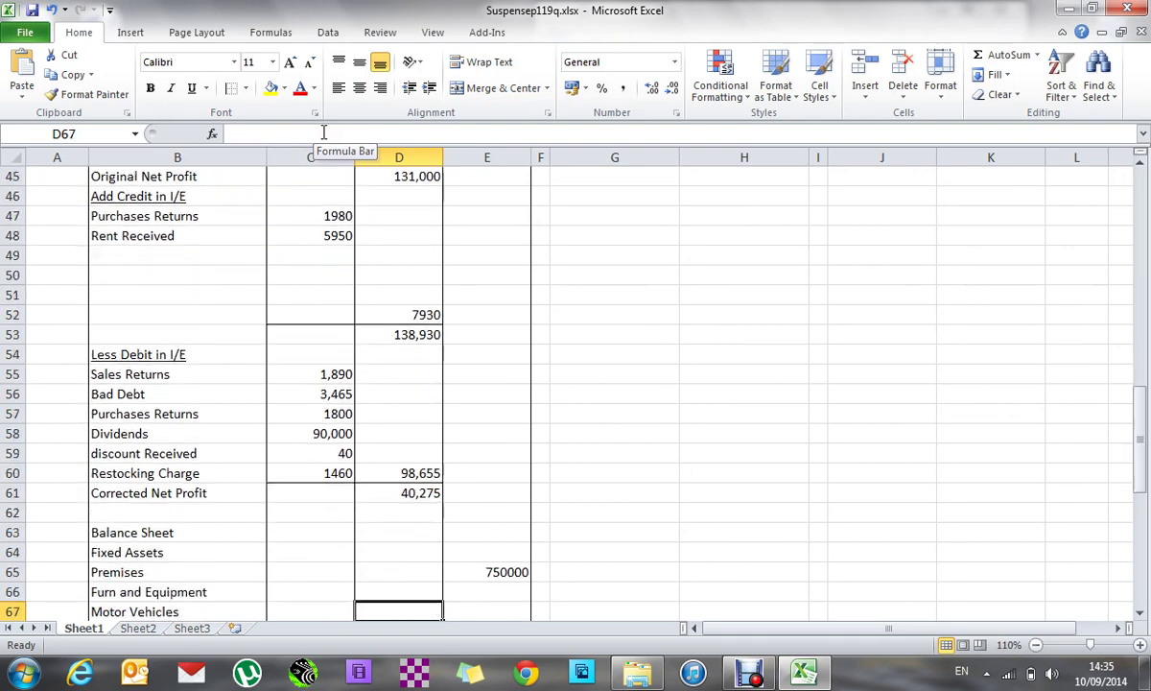
key("Up")
key("Right")
type("7000")
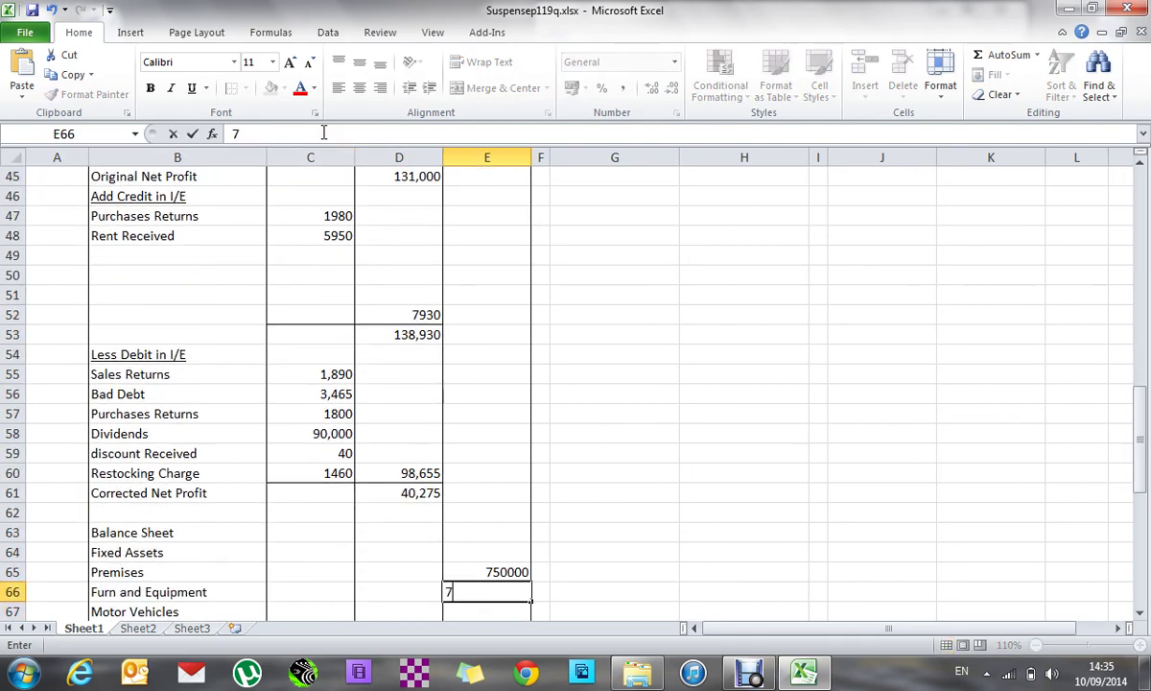
key("Return")
- Review the General Journal entries and rough-work accounts for any adjustment to Motor Vehicles
key("Up")
key("Up")
key("Up")
key("Up")
key("Up")
key("Up")
key("Up")
key("Up")
key("Up")
key("Up")
key("Up")
key("Up")
key("Up")
key("Up")
key("Up")
key("Up")
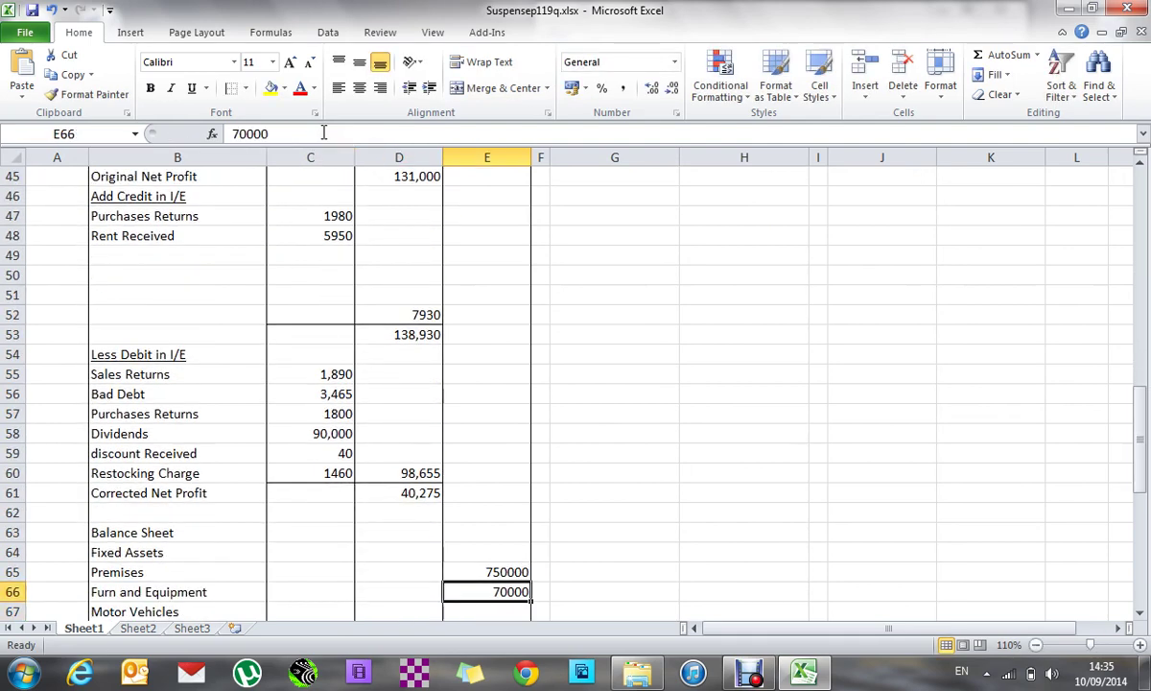
key("Up")
key("Up")
key("Up")
key("Up")
key("Up")
key("Up")
key("Up")
key("Up")
key("Up")
key("Up")
key("Up")
key("Up")
key("Up")
key("Up")
key("Up")
key("Up")
key("Up")
key("Up")
key("Up")
key("Up")
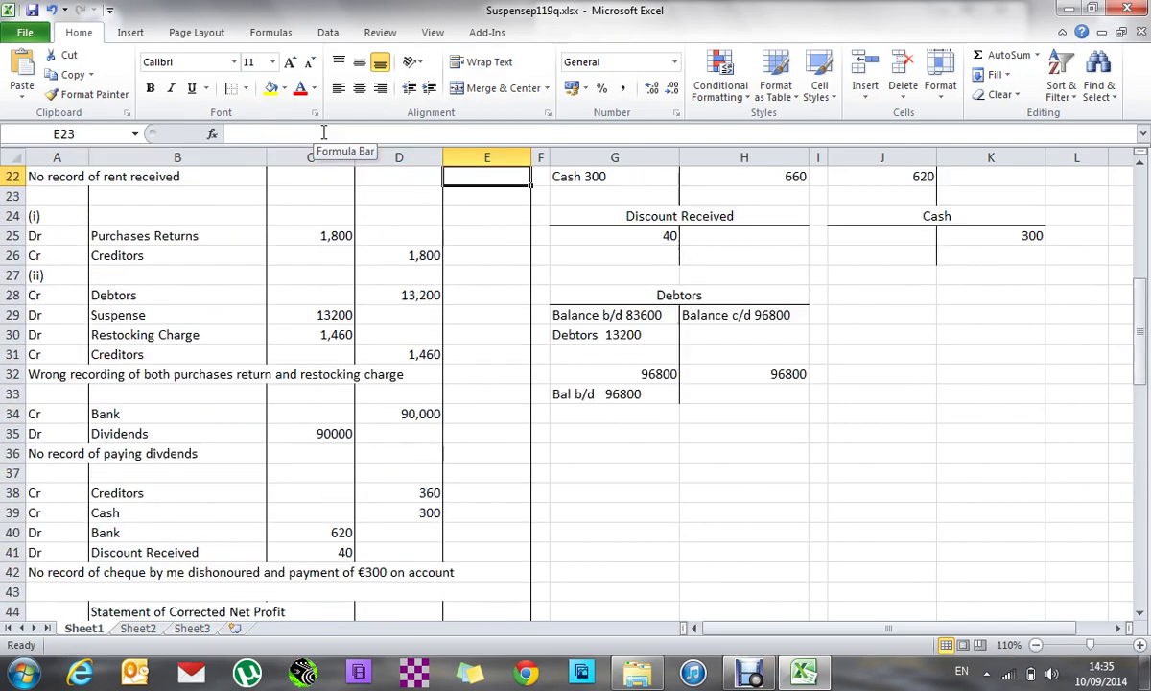
key("Up")
key("Up")
key("Up")
key("Up")
key("Up")
key("Up")
key("Up")
key("Up")
key("Up")
key("Up")
key("Up")
key("Up")
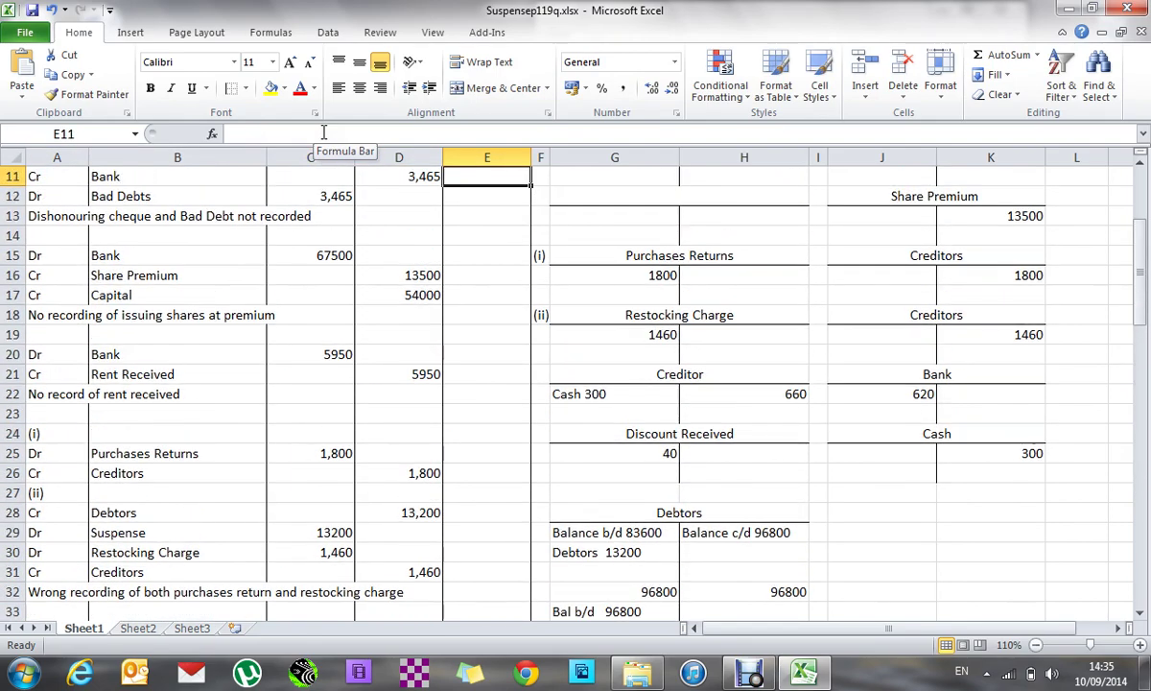
key("Down")
key("Down")
key("Down")
key("Down")
key("Down")
key("Down")
key("Down")
key("Down")
key("Down")
key("Down")
key("Down")
key("Down")
key("Down")
key("Down")
key("Down")
key("Down")
key("Down")
key("Down")
key("Down")
key("Down")
key("Down")
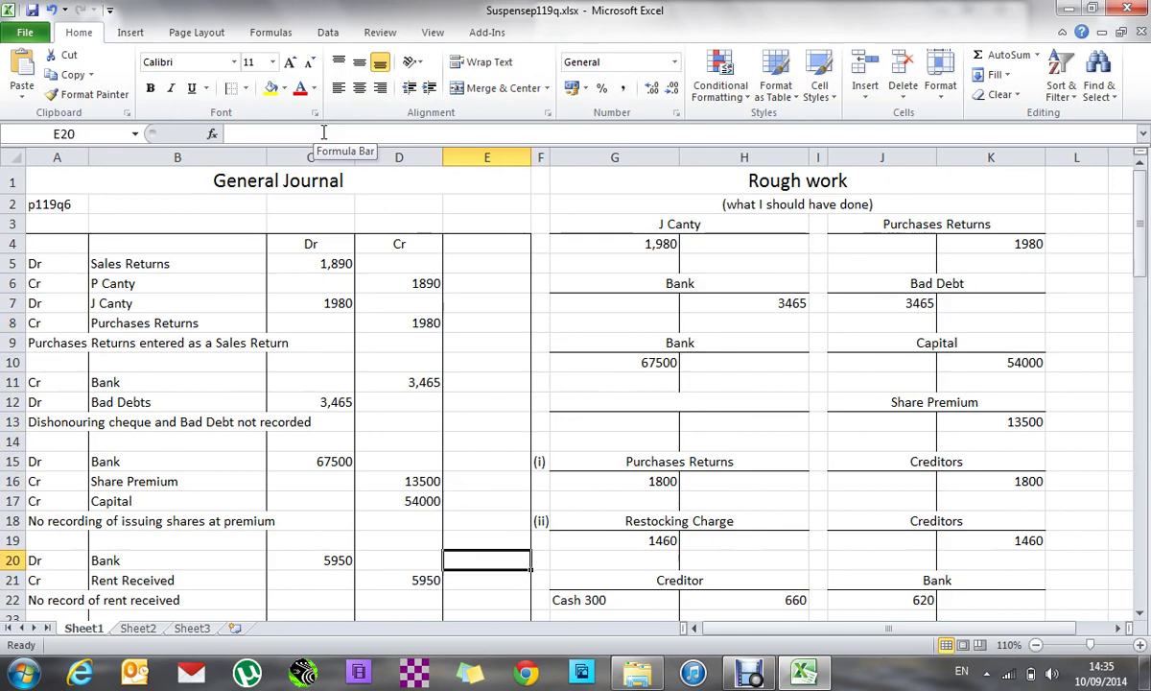
key("Down")
key("Down")
key("Down")
key("Down")
key("Down")
key("Down")
key("Down")
key("Down")
key("Down")
key("Down")
key("Down")
key("Down")
key("Down")
key("Down")
key("Down")
key("Down")
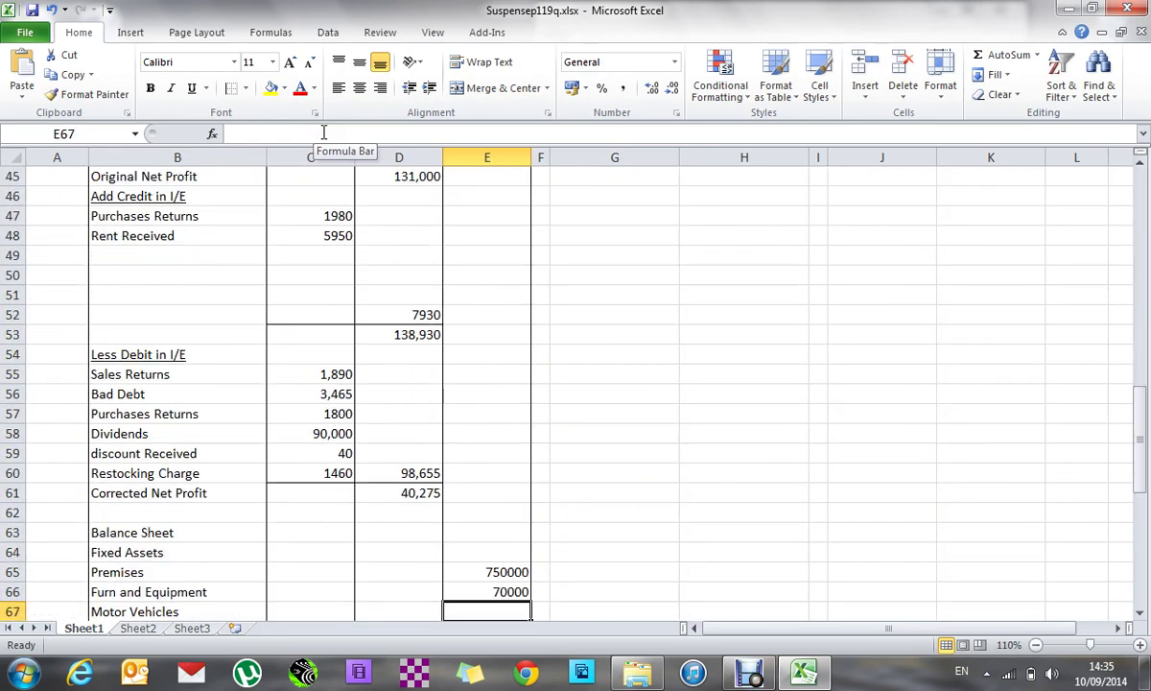
- Enter 130000 as the Motor Vehicles amount in E67
type("130")
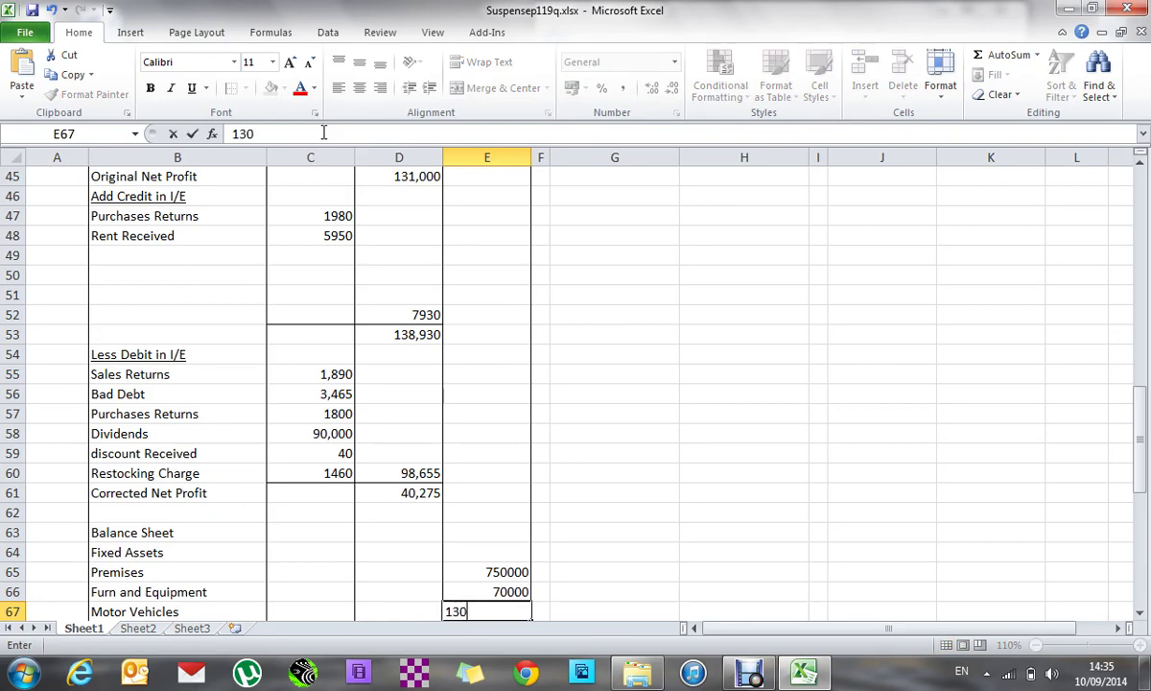
type("000")
key("Return")
- Total the fixed asset amounts in E71 with a SUM formula whose range starts at E65
key("Down")
key("Down")
key("Down")
key("Down")
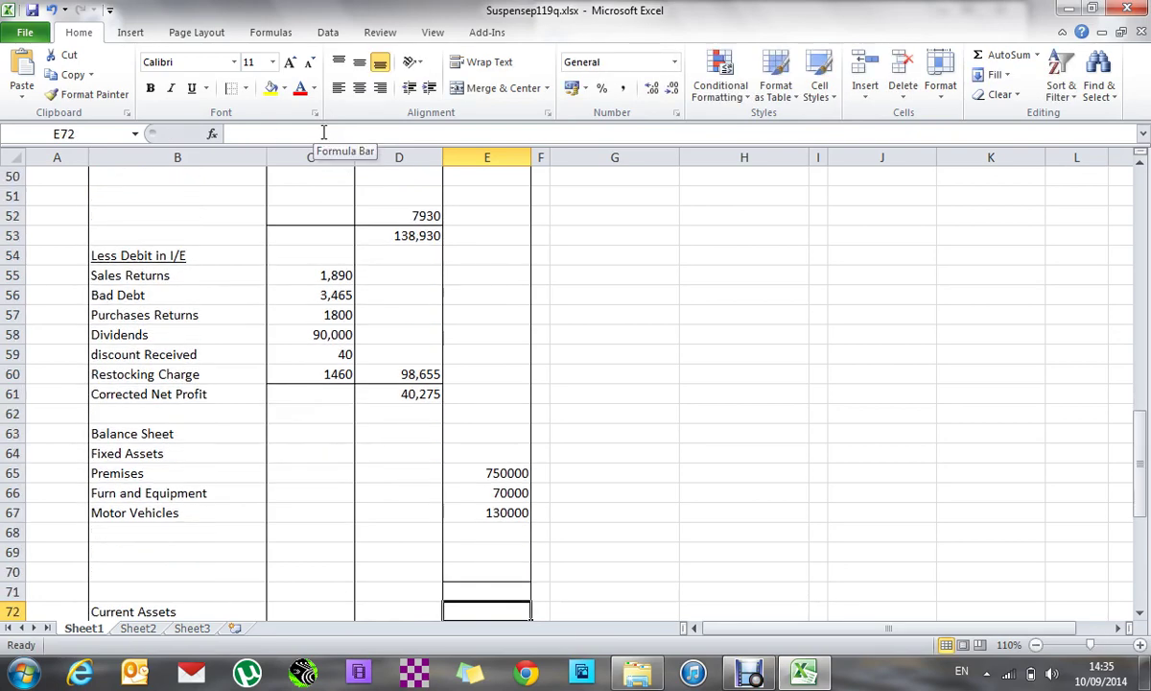
key("Up")
type("=su")
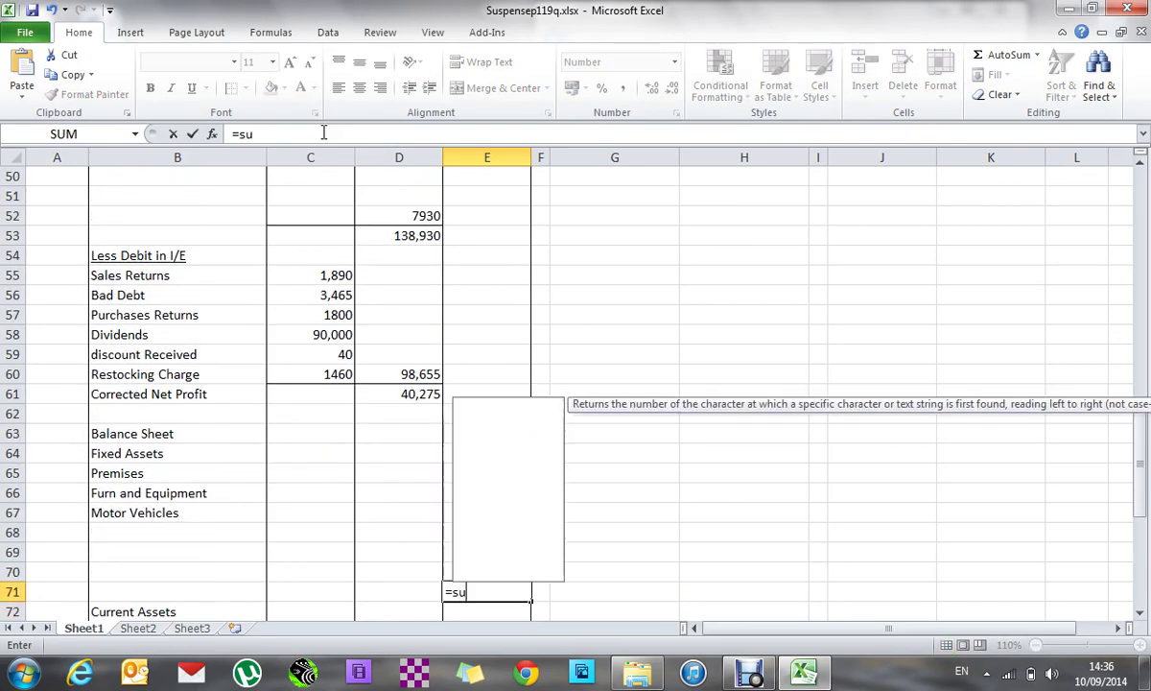
type("m(")
key("Up")
key("Up")
key("Up")
key("Up")
key("Up")
key("Up")
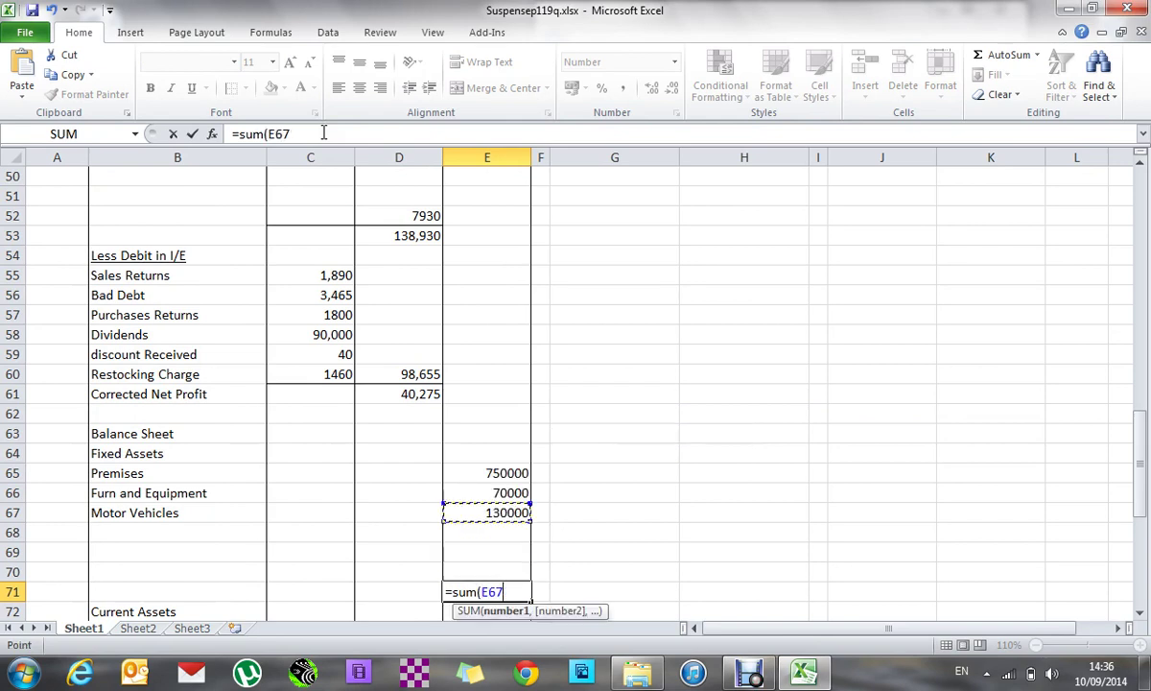
key("F8")
key("Down")
key("Down")
key("Down")
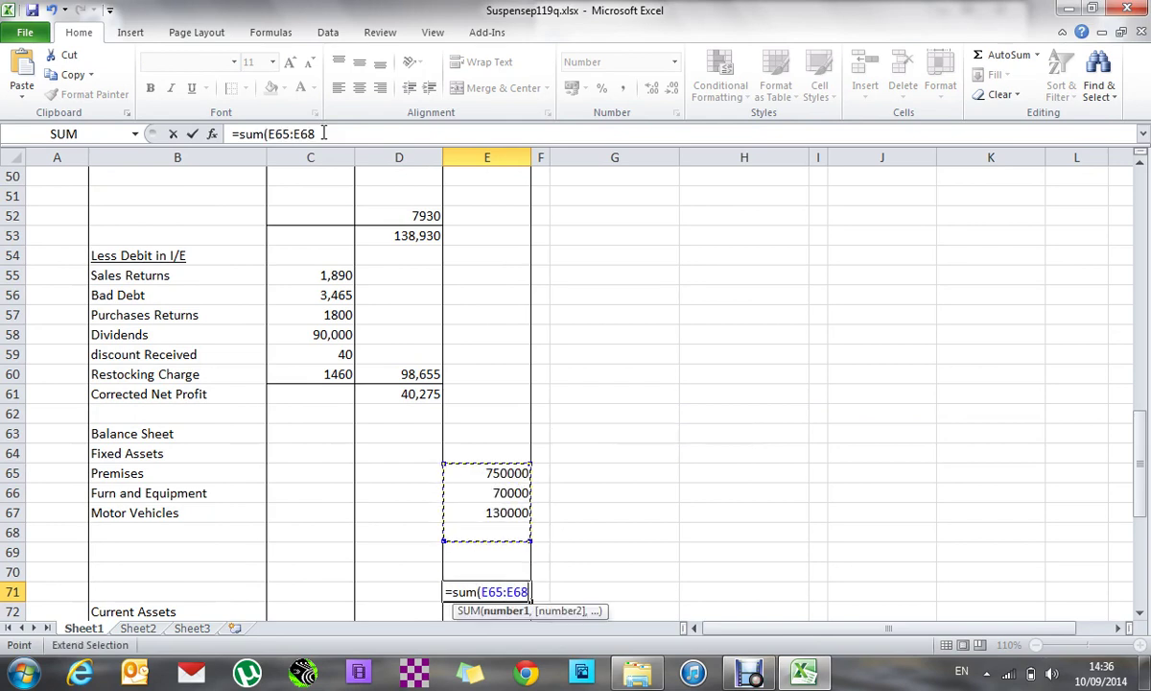
key("Return")
- Add a Stock line of 27000 under Debtors in the Current Assets section, in B74 and C74
key("Left")
key("Left")
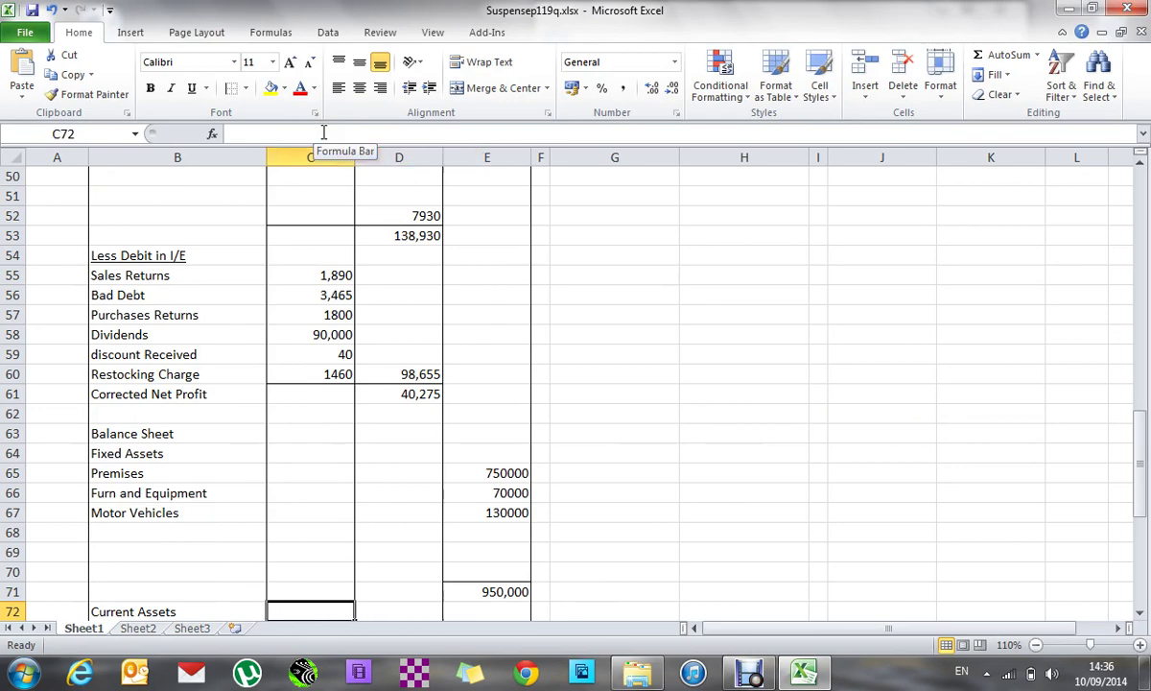
key("Down")
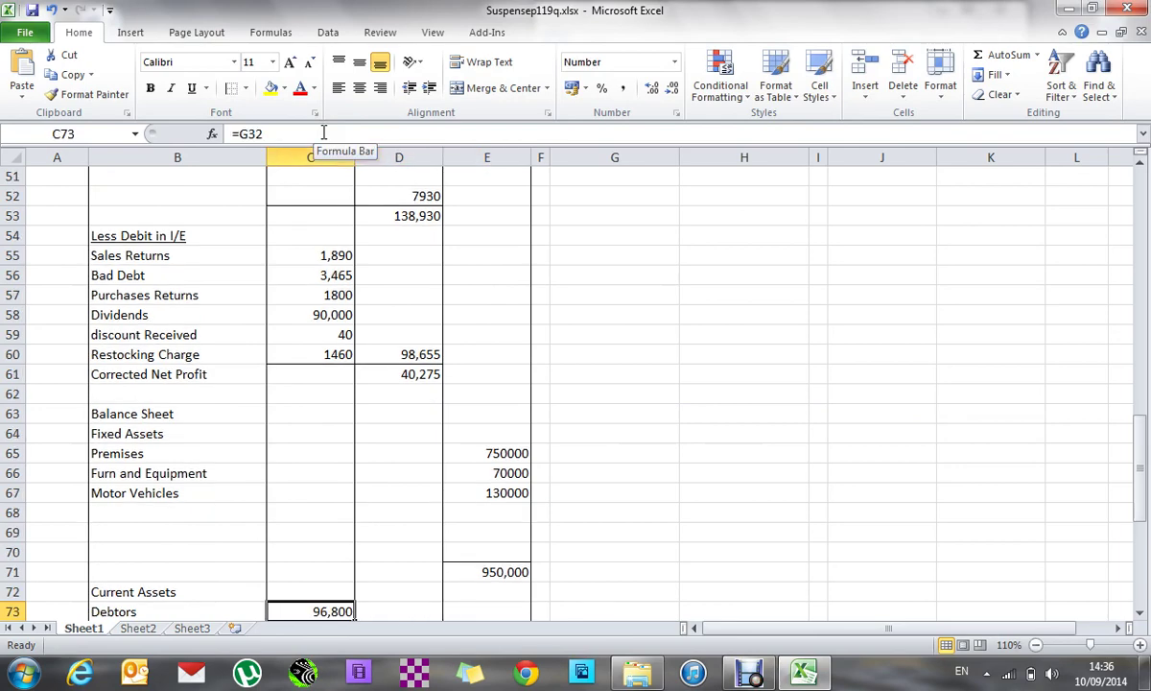
key("Down")
key("Left")
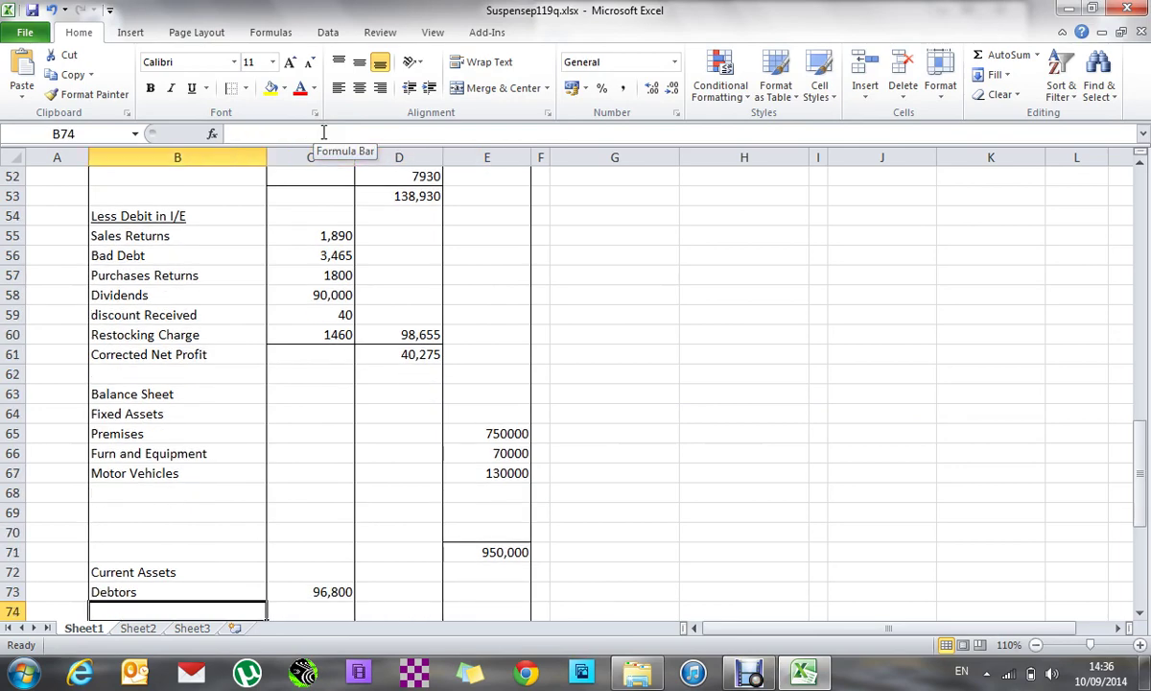
type("Stock")
key("Right")
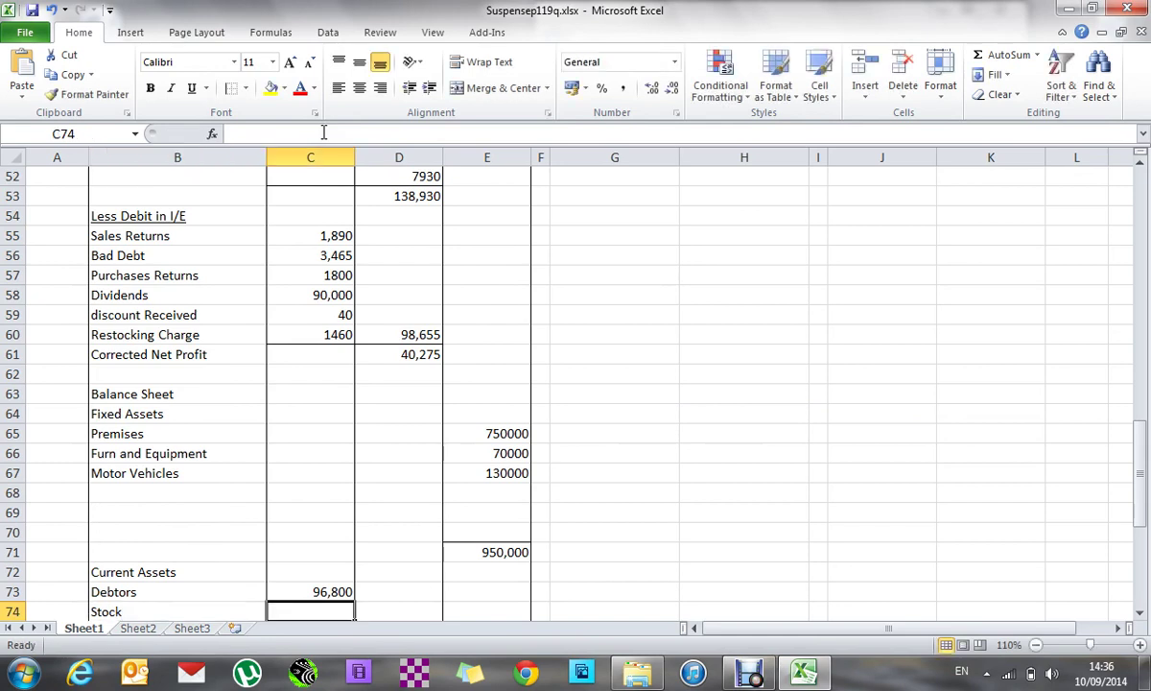
type("2")
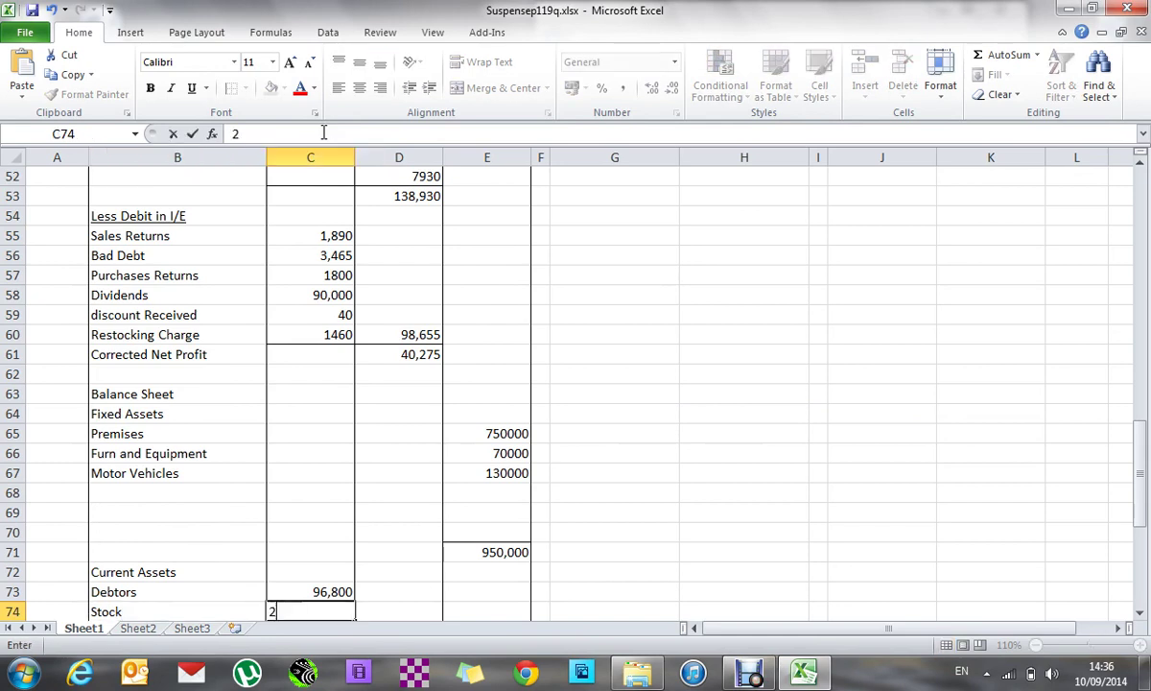
type("7000")
key("Return")
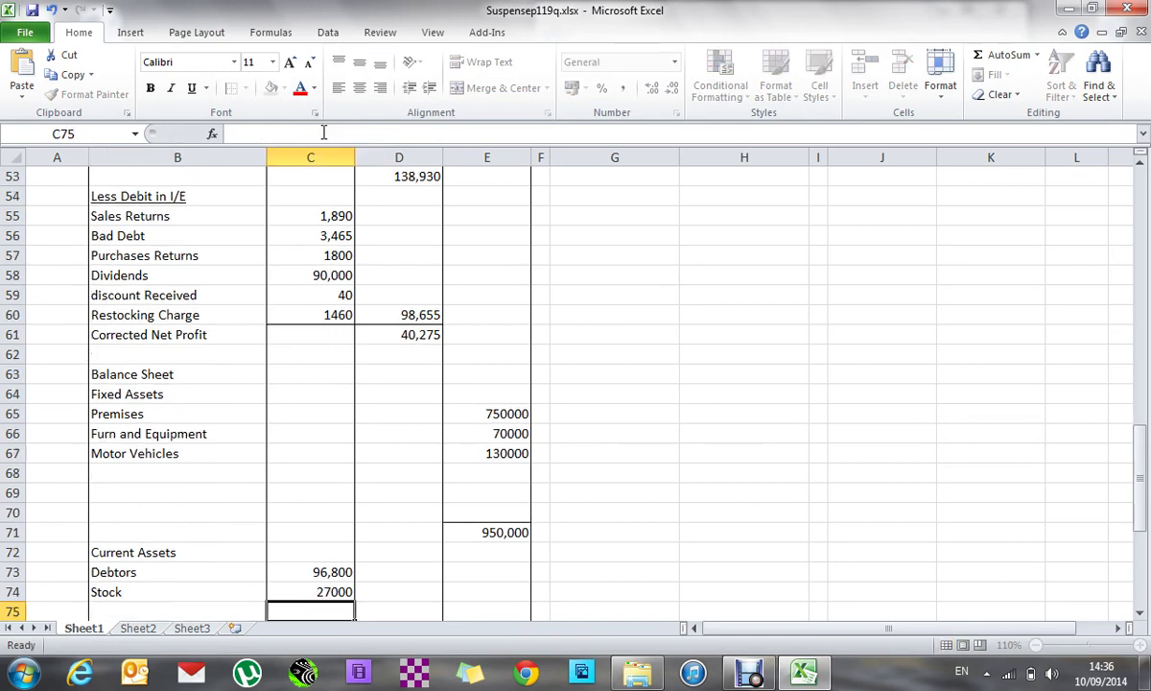
- Add the label Cash under Stock in B75
key("Left")
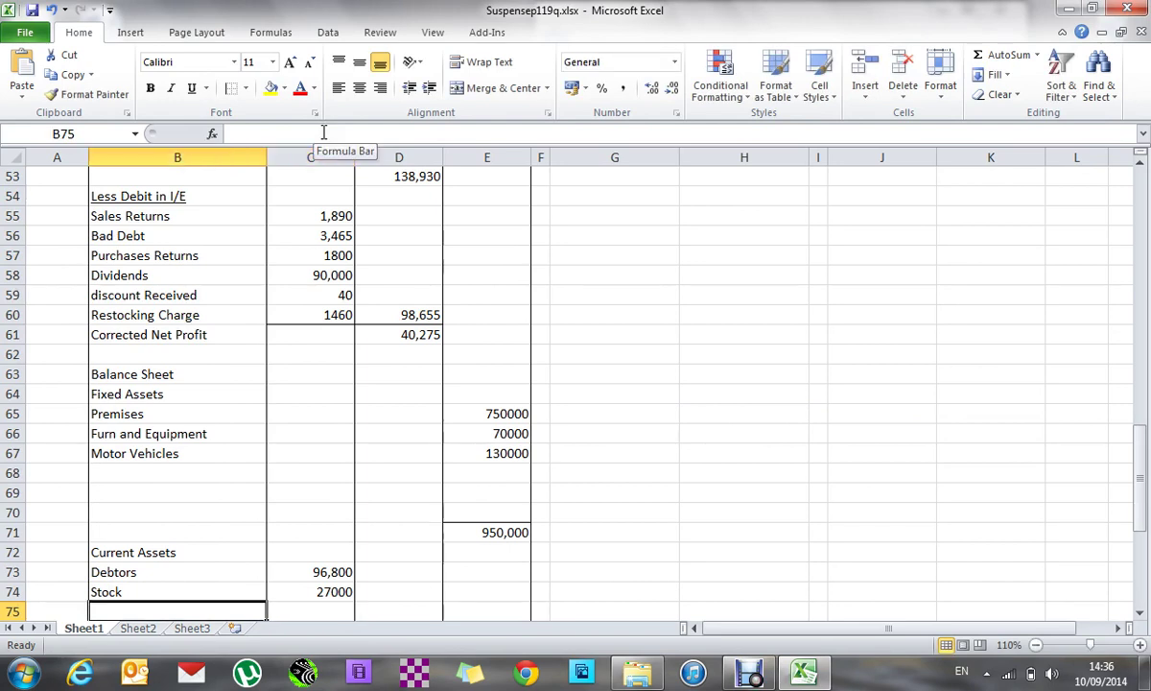
type("Cash")
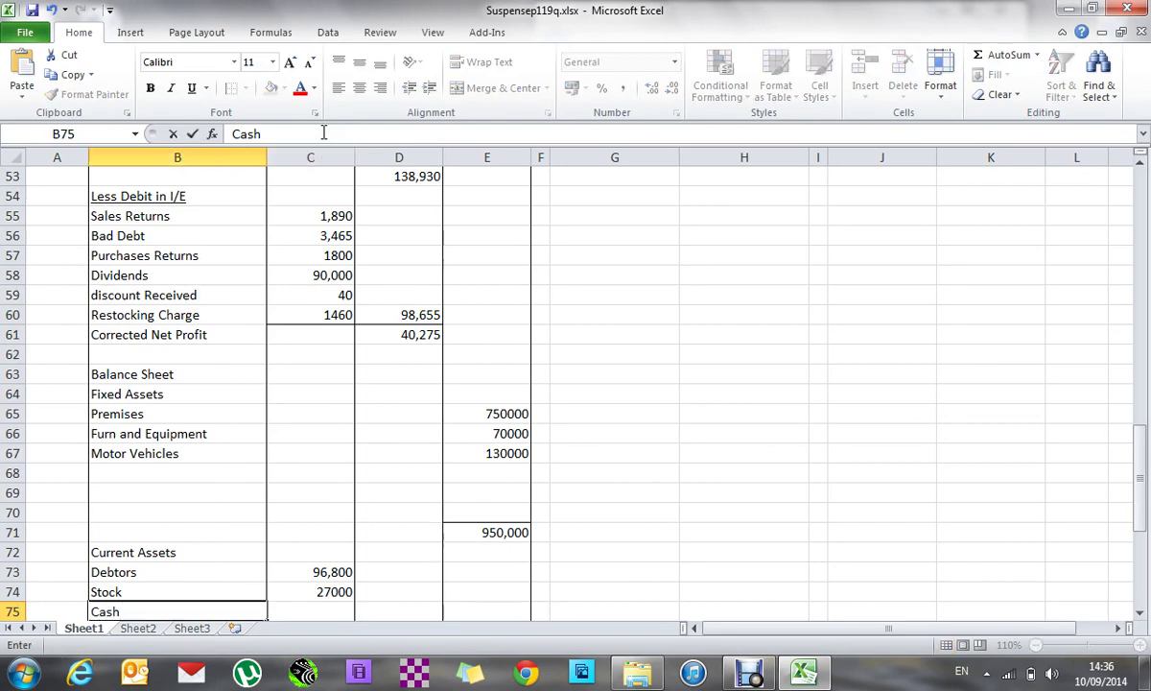
key("Right")
- Examine the journal entries and ledger accounts above the Balance Sheet for postings that affect the cash and bank balances
key("Up")
key("Up")
key("Up")
key("Up")
key("Up")
key("Up")
key("Up")
key("Up")
key("Up")
key("Up")
key("Up")
key("Up")
key("Up")
key("Up")
key("Up")
key("Up")
key("Up")
key("Up")
key("Up")
key("Up")
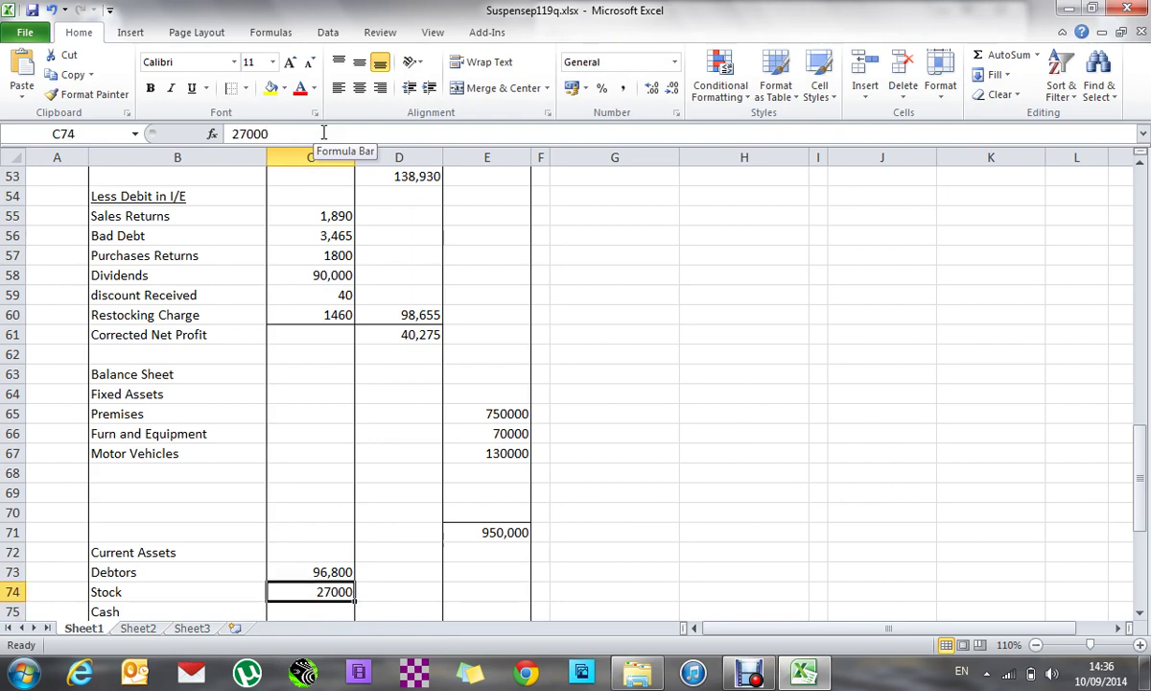
key("Up")
key("Up")
key("Up")
key("Up")
key("Up")
key("Up")
key("Up")
key("Up")
key("Up")
key("Up")
key("Up")
key("Up")
key("Up")
key("Up")
key("Up")
key("Up")
key("Up")
key("Up")
key("Up")
key("Up")
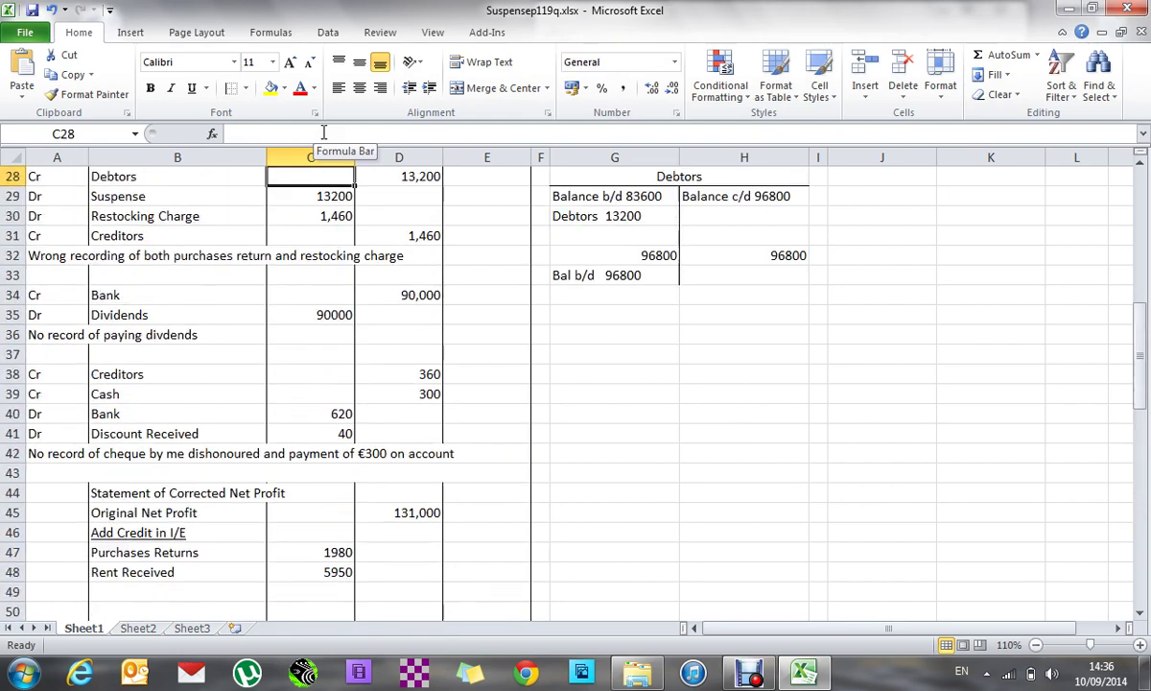
key("Down")
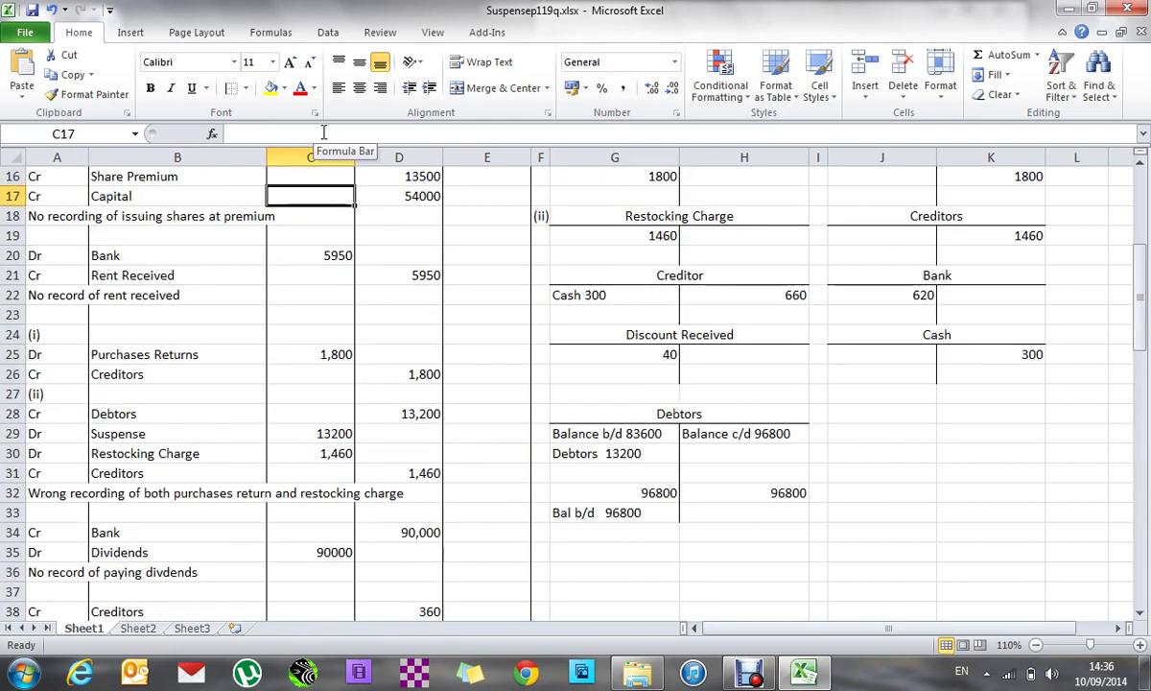
key("Up")
key("Up")
key("Up")
key("Up")
key("Up")
key("Up")
key("Up")
key("Up")
key("Up")
key("Up")
key("Up")
key("Up")
key("Up")
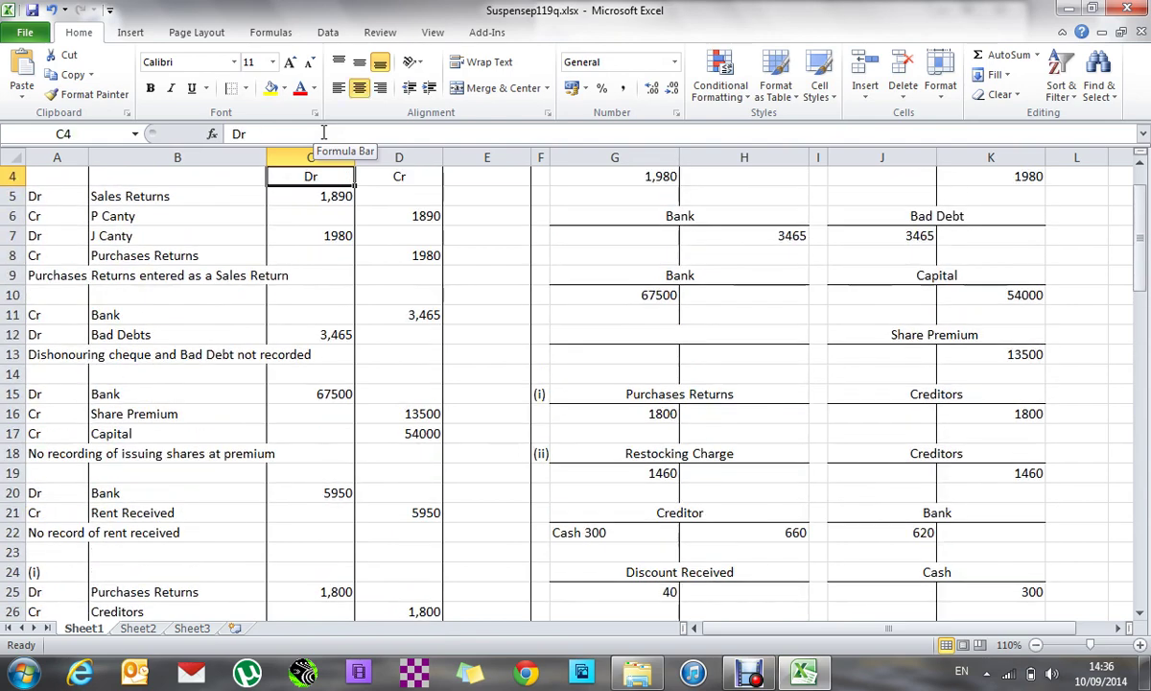
key("Down")
key("Down")
key("Down")
key("Down")
key("Down")
key("Down")
key("Down")
key("Down")
key("Down")
key("Down")
key("Down")
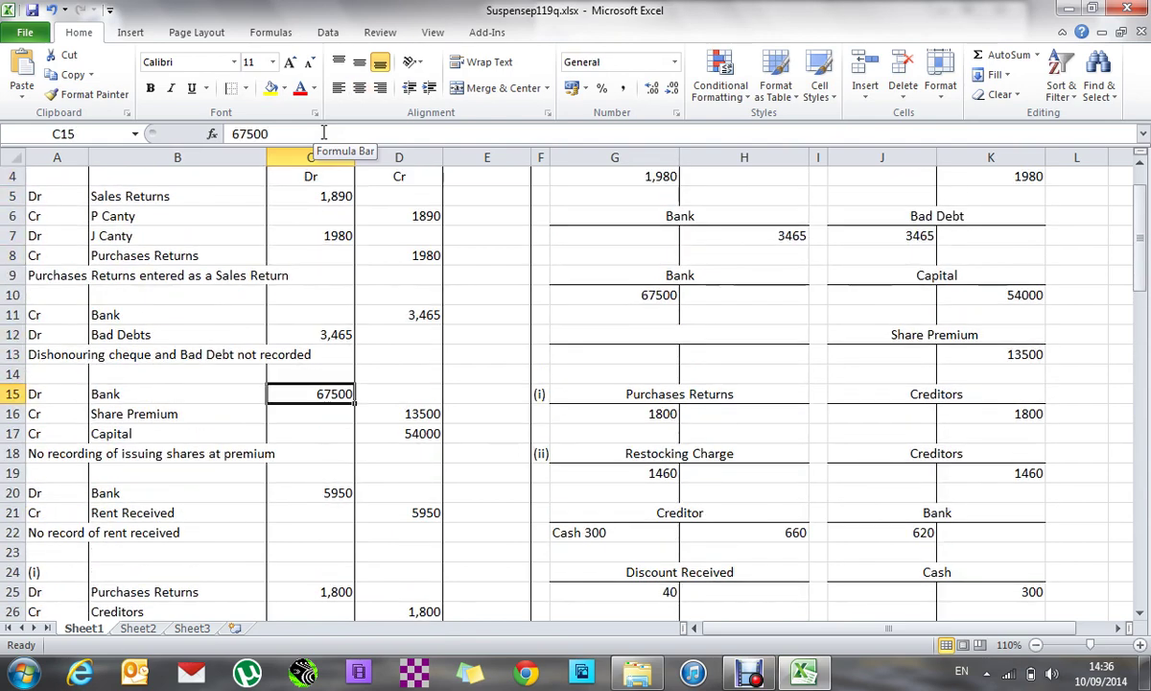
key("Down")
key("Down")
key("Down")
key("Down")
key("Down")
key("Down")
key("Down")
key("Down")
key("Down")
key("Down")
key("Down")
key("Down")
key("Down")
key("Down")
key("Down")
key("Down")
key("Down")
key("Down")
key("Down")
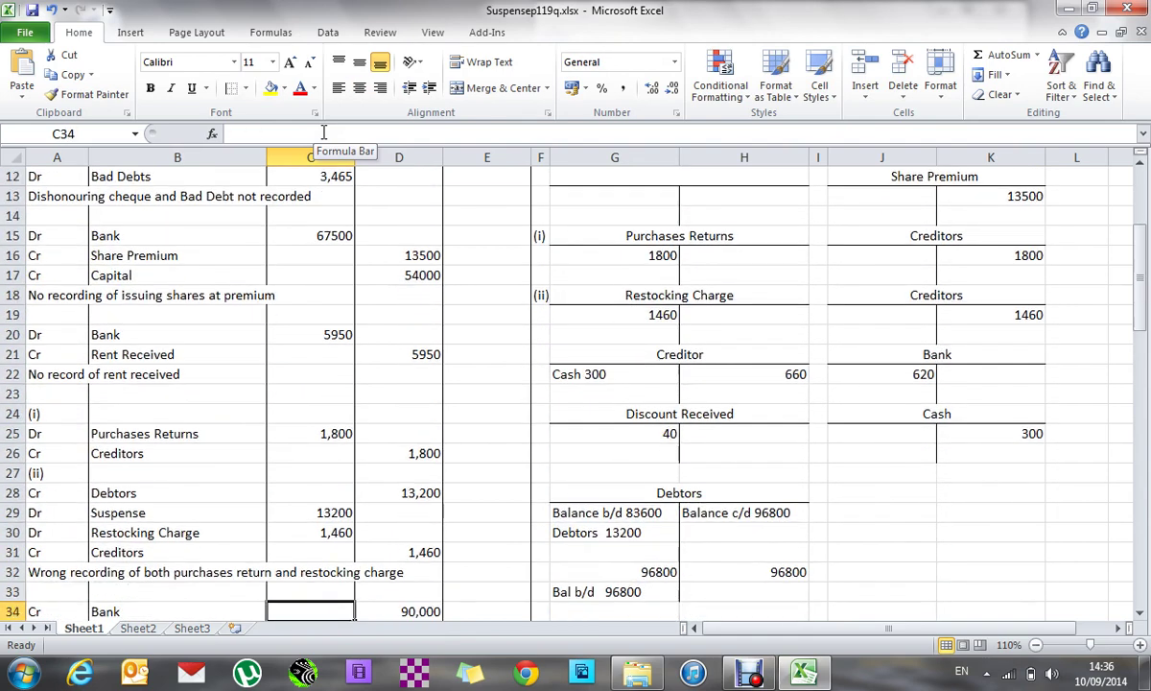
key("Down")
key("Down")
key("Down")
key("Down")
key("Down")
key("Down")
key("Down")
key("Down")
key("Down")
key("Down")
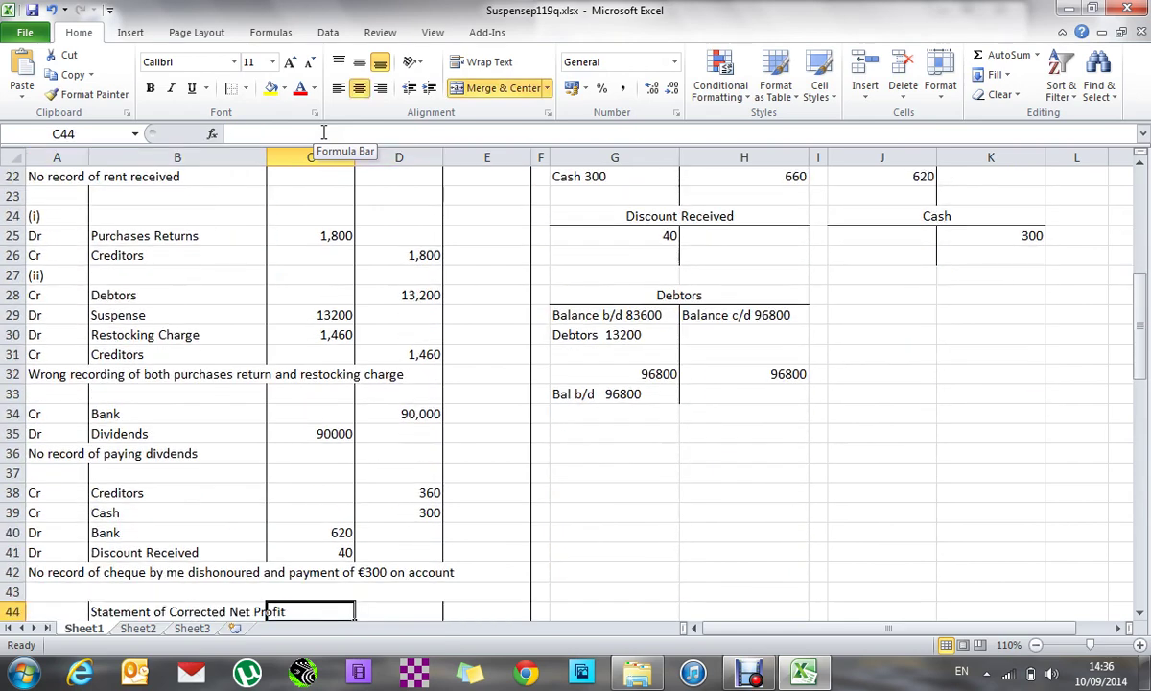
key("Up")
key("Up")
key("Up")
key("Up")
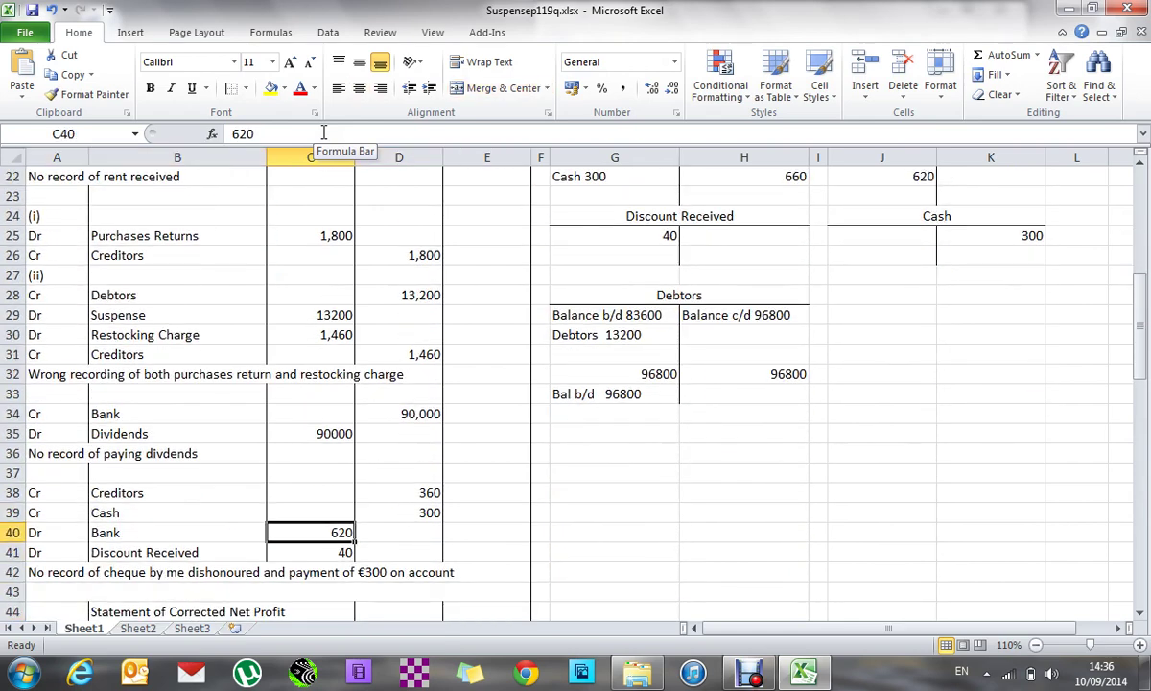
- Enter 4,100 as the Cash amount in C75 of the Current Assets section
key("Down")
key("Down")
key("Down")
key("Down")
key("Down")
key("Down")
key("Down")
key("Down")
key("Down")
key("Down")
key("Down")
key("Down")
key("Down")
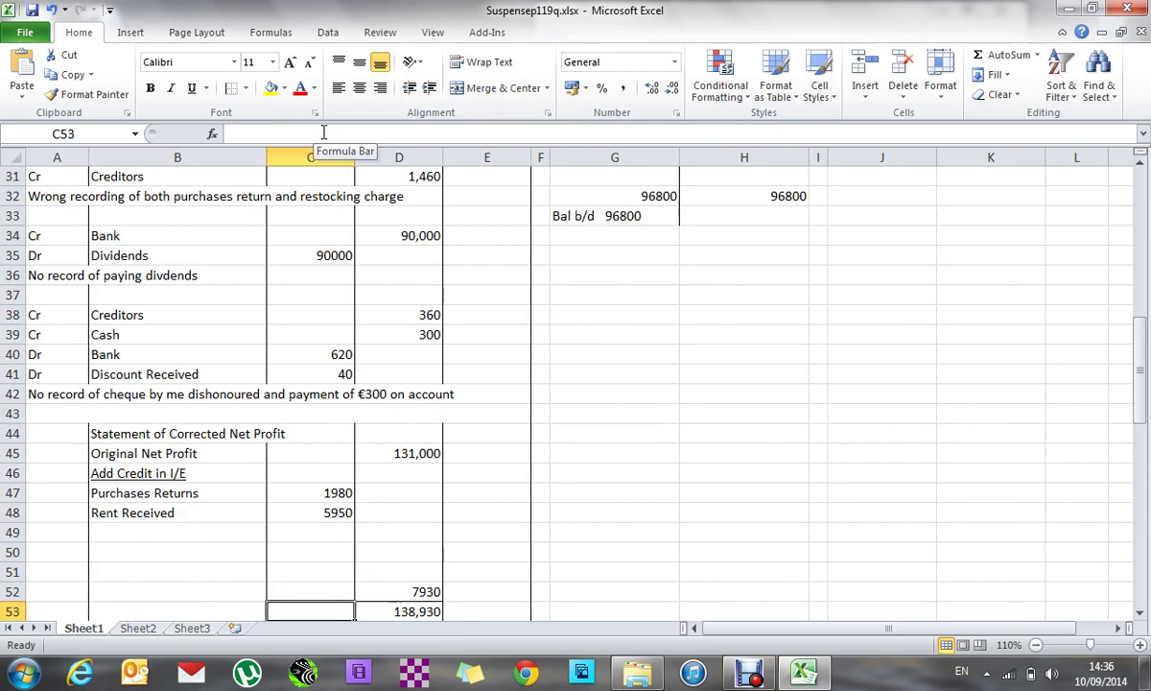
key("Down")
key("Down")
key("Down")
key("Down")
key("Down")
key("Down")
key("Down")
key("Down")
key("Down")
key("Down")
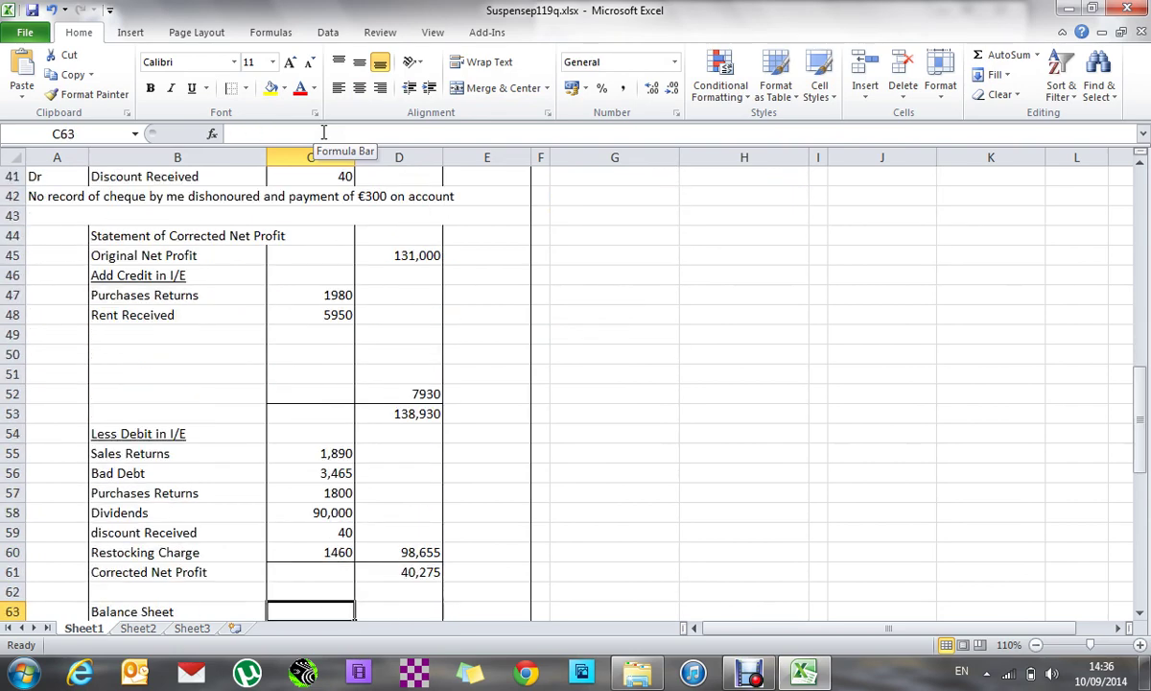
key("Down")
key("Down")
key("Down")
key("Down")
key("Down")
key("Down")
key("Down")
key("Down")
key("Down")
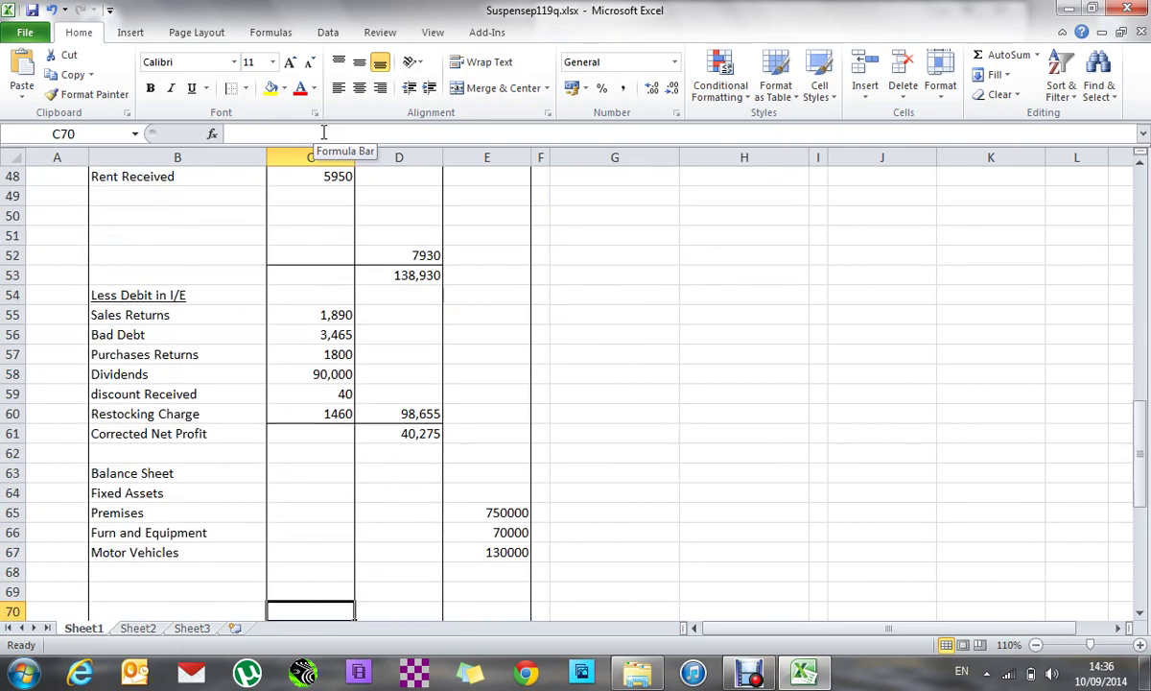
key("Down")
key("Down")
key("Down")
key("Down")
key("Down")
key("Up")
key("Up")
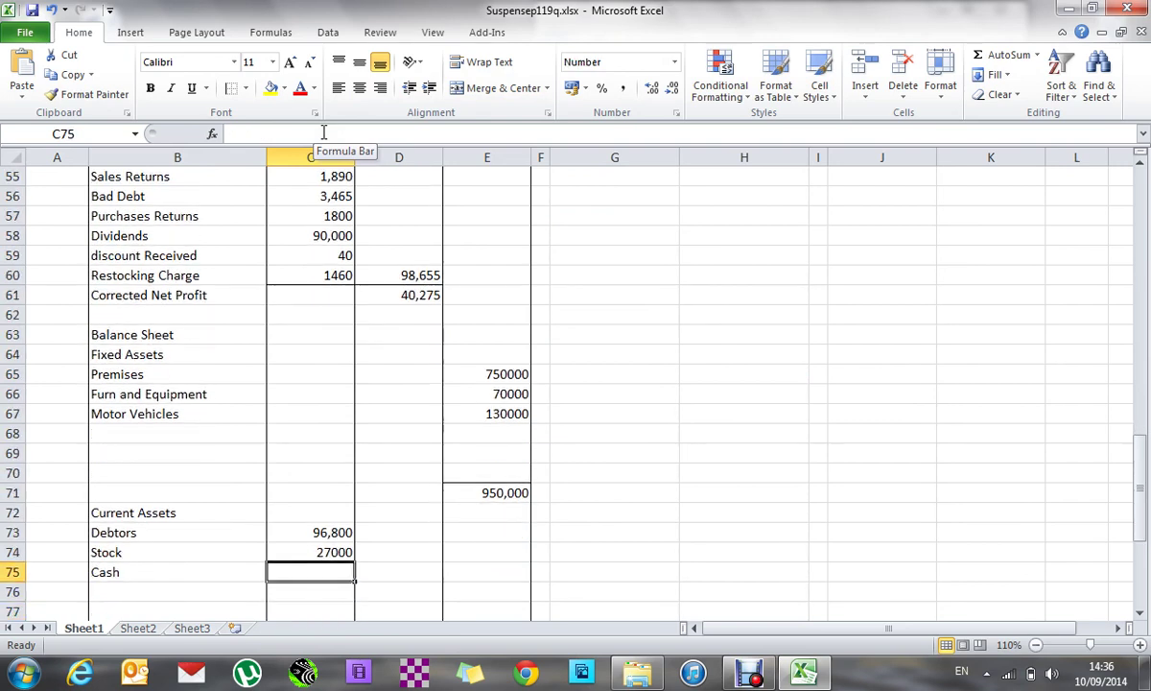
type("4")
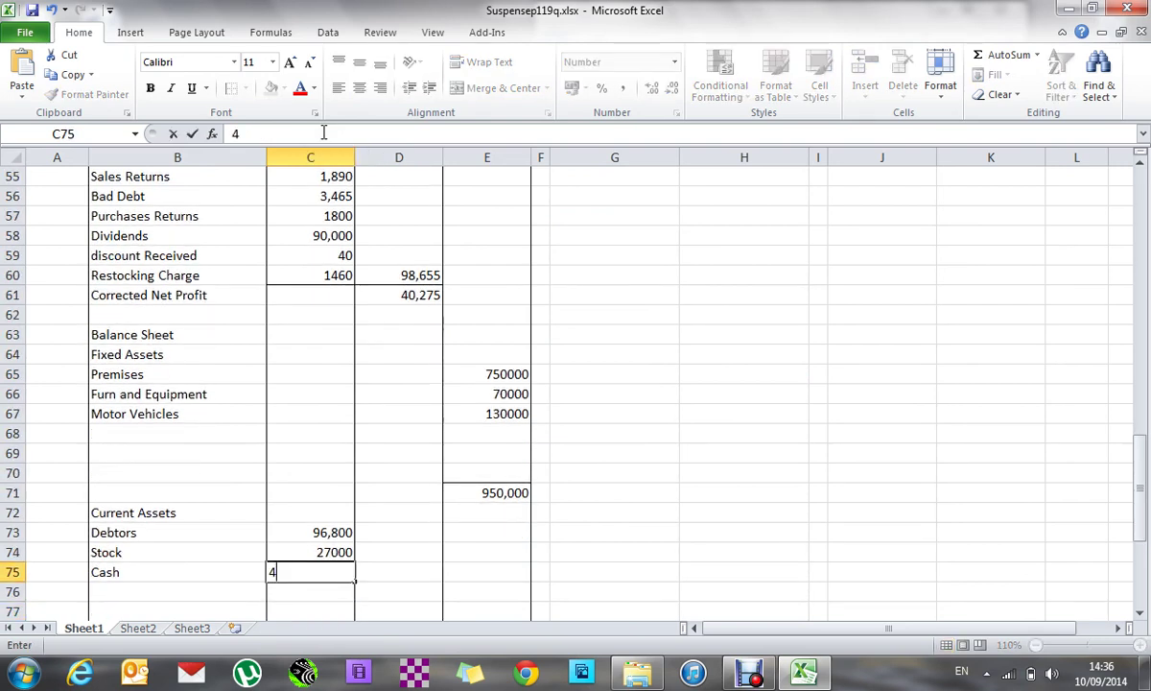
type(",100")
key("Return")
- Total the Debtors, Stock and Cash amounts in D76 with a SUM formula over C73:C75
key("Right")
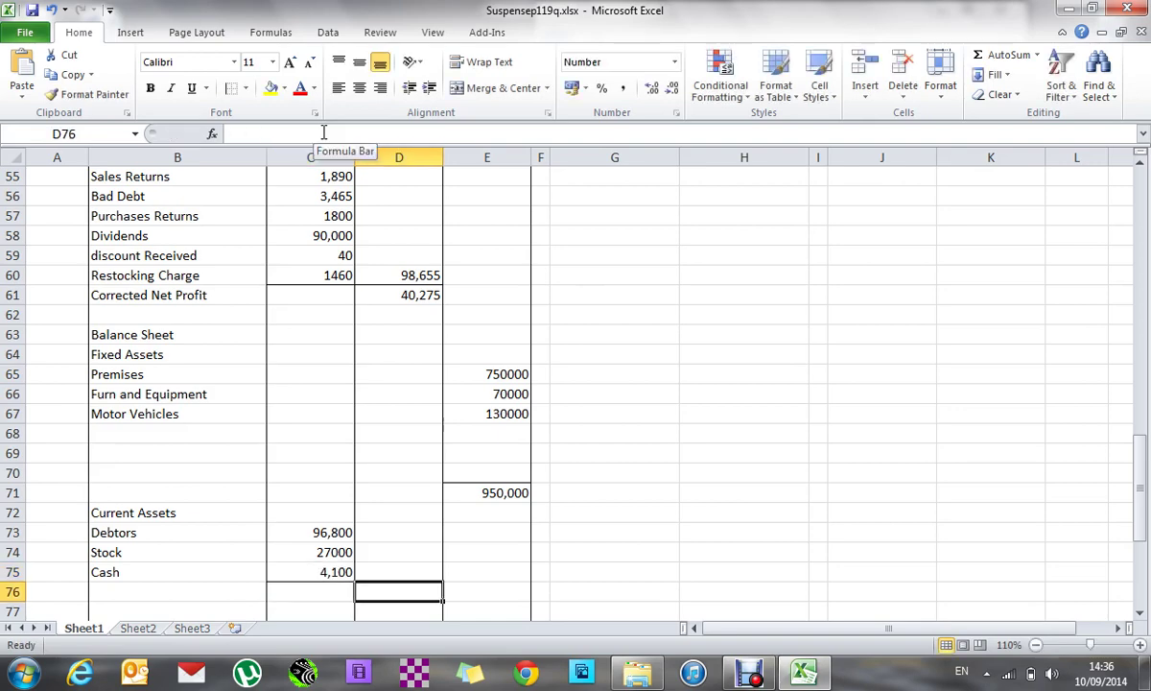
type("=sum")
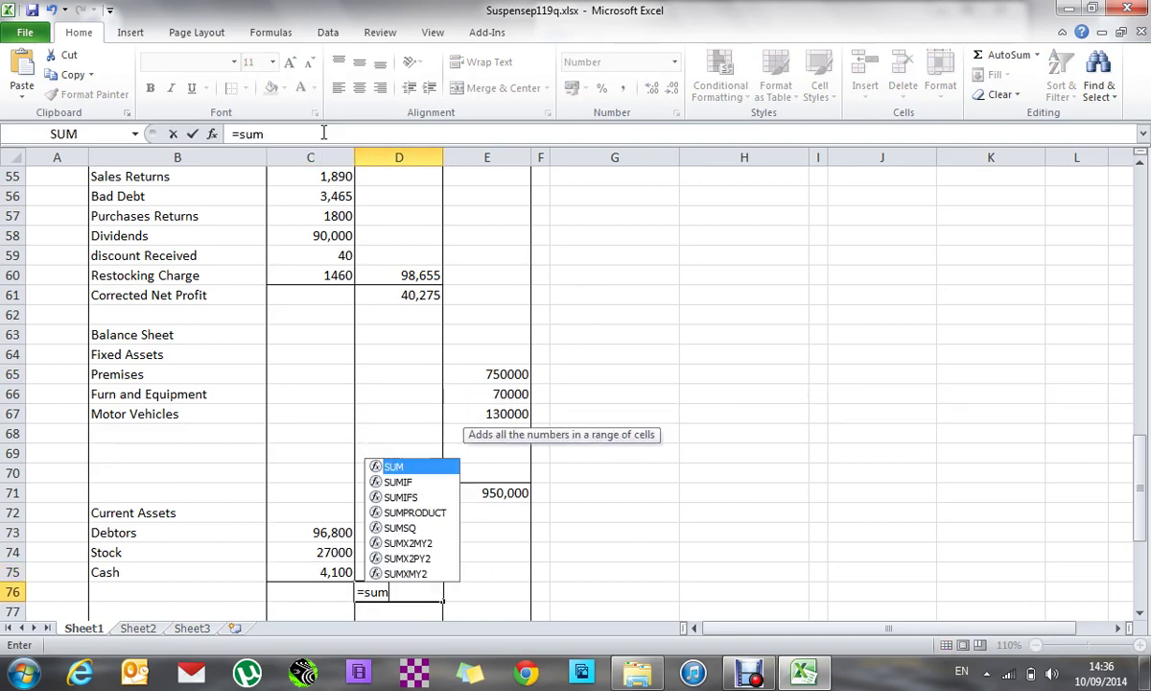
type("(")
key("Left")
key("Up")
key("Up")
key("Up")
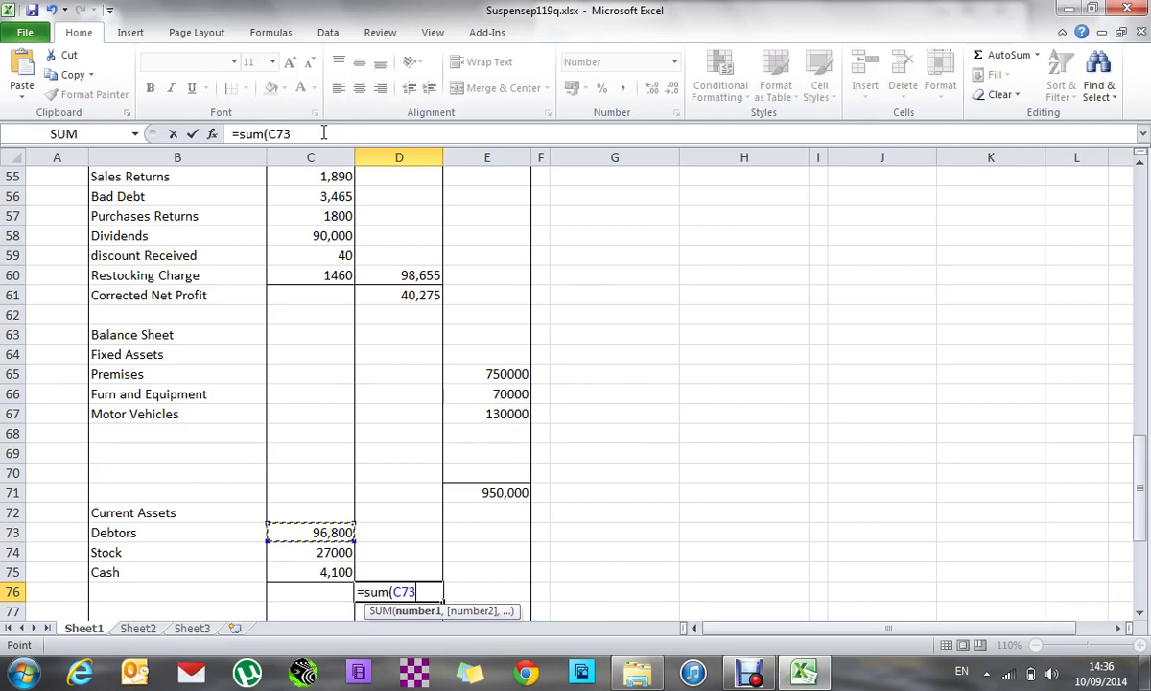
key("F8")
key("Down")
key("Down")
type(")")
key("Return")
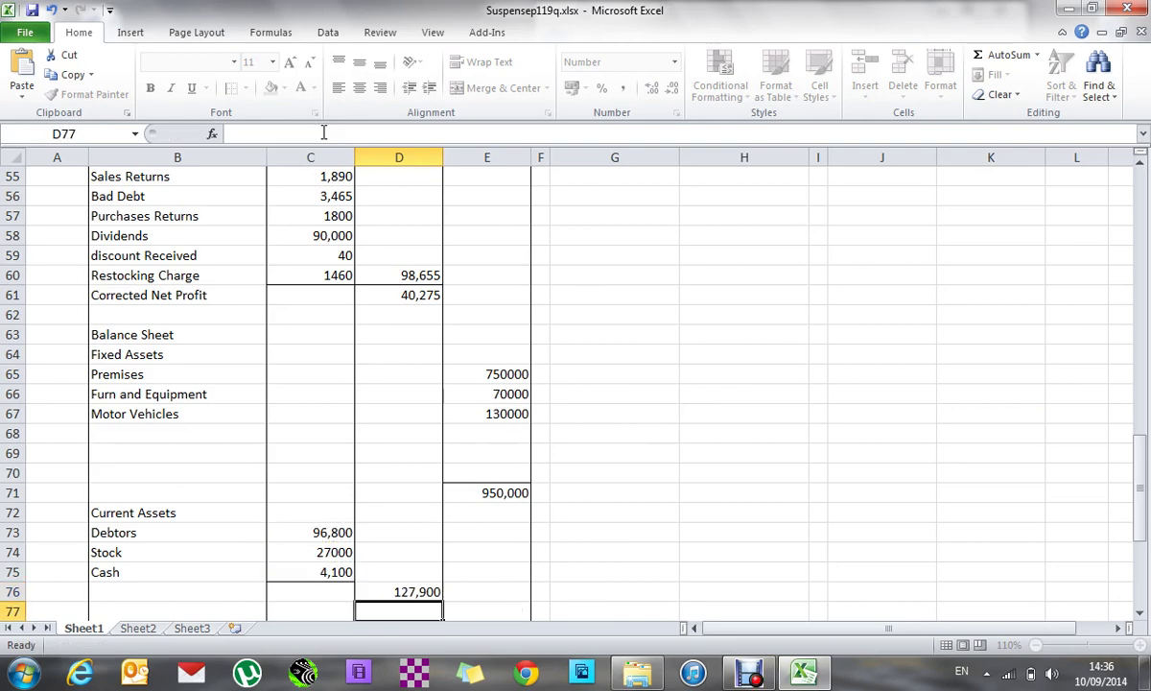
key("Down")
key("Down")
key("Down")
key("Down")
key("Up")
key("Up")
key("Up")
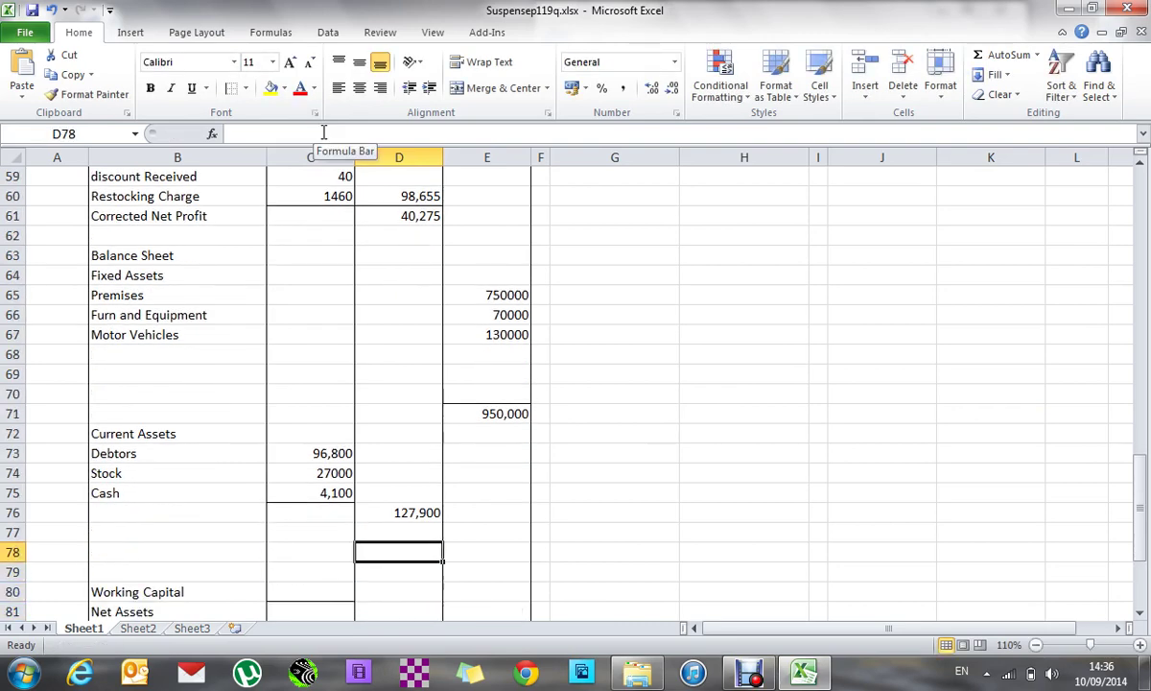
- Add the labels Current Liabilities, Creditors and Bank in B77:B79 of the Balance Sheet
key("Up")
key("Left")
key("Left")
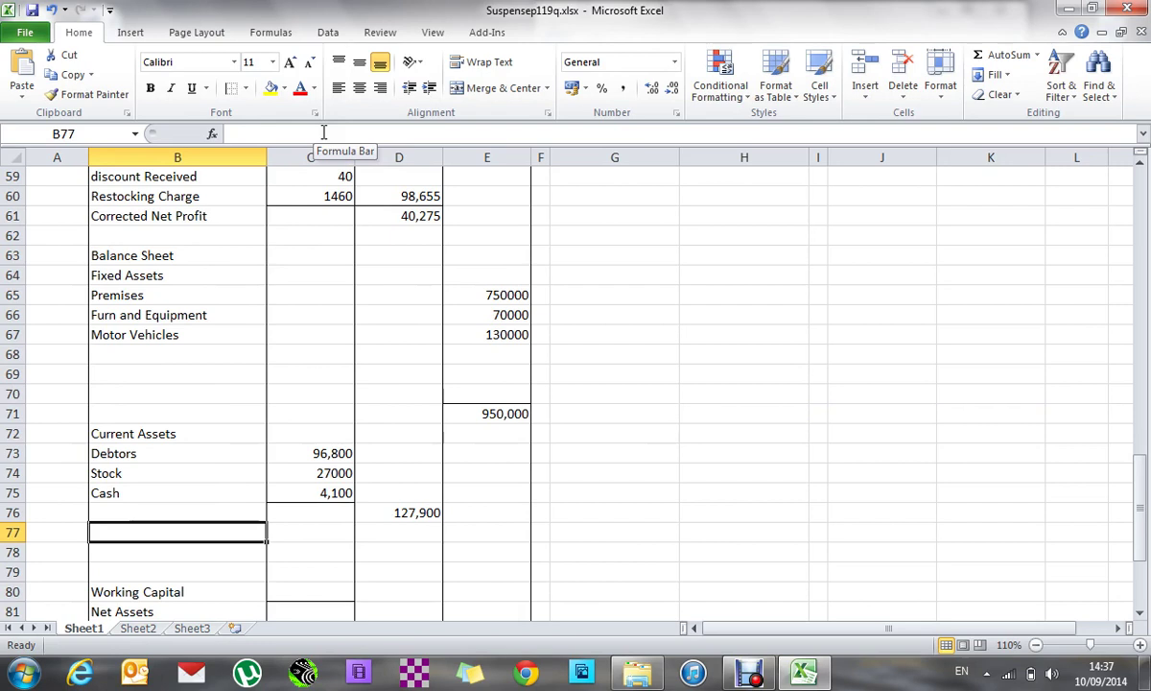
type("Current Li")
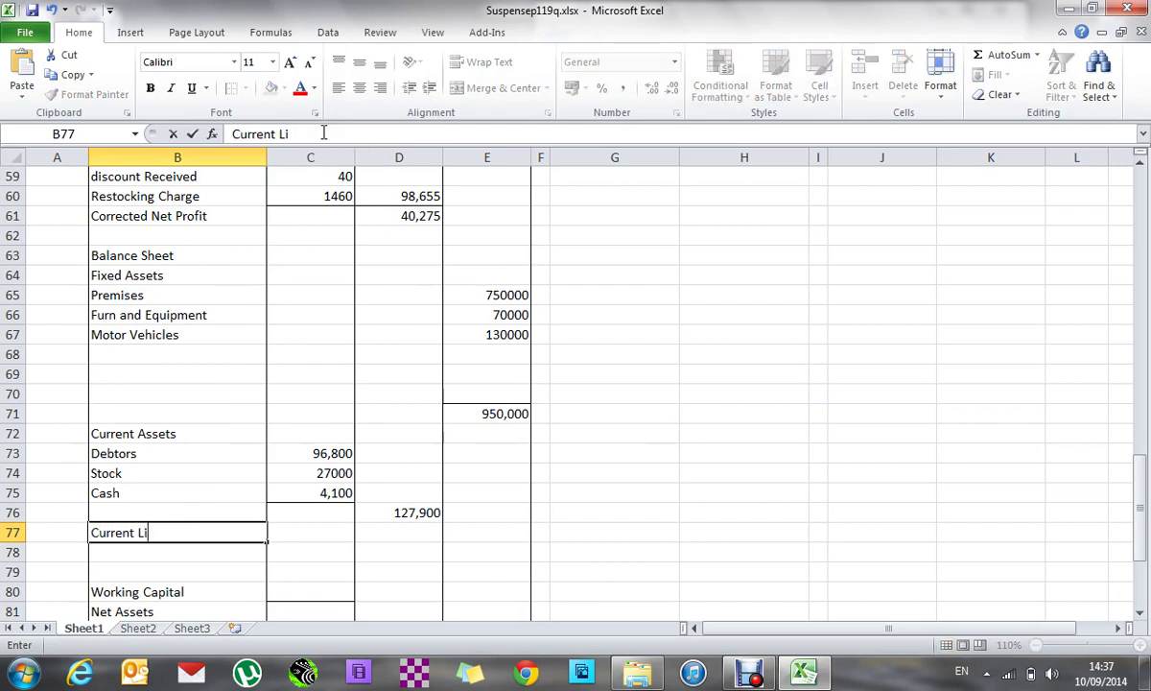
type("abilities")
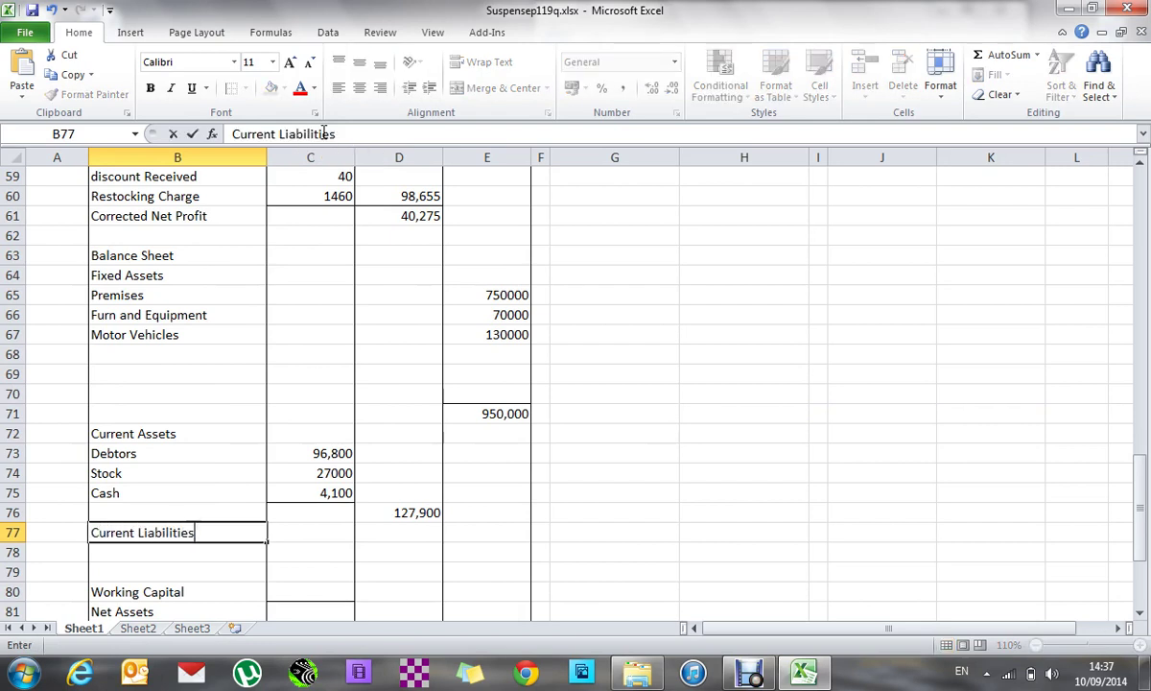
key("Return")
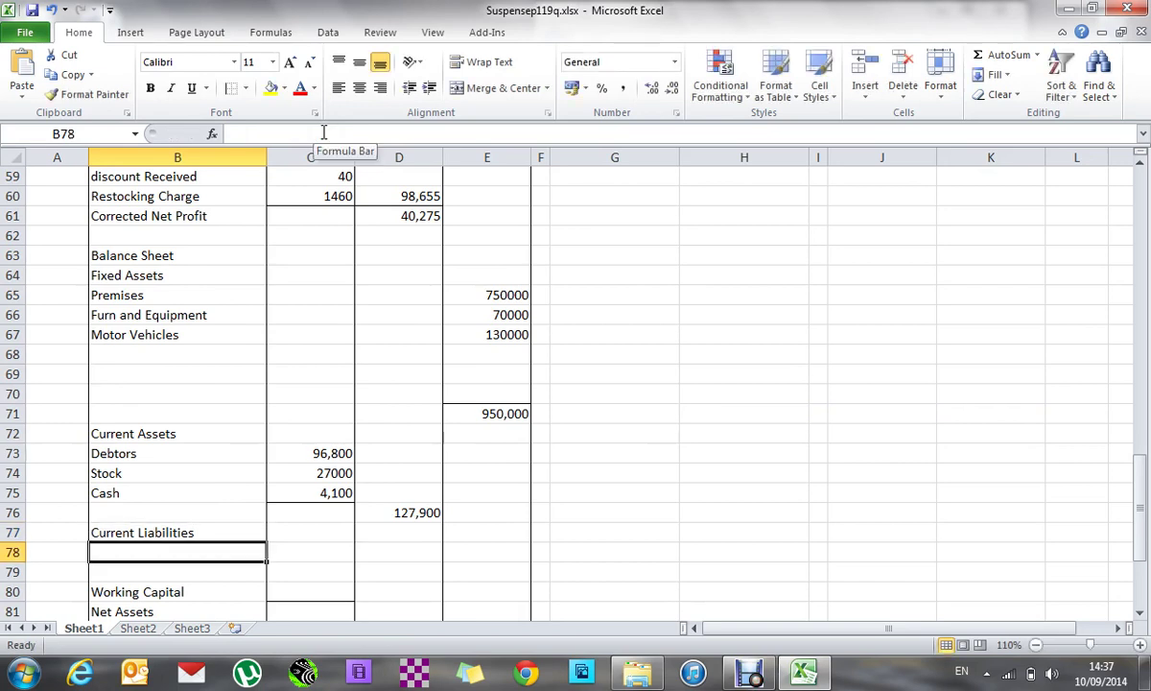
type("Creditors")
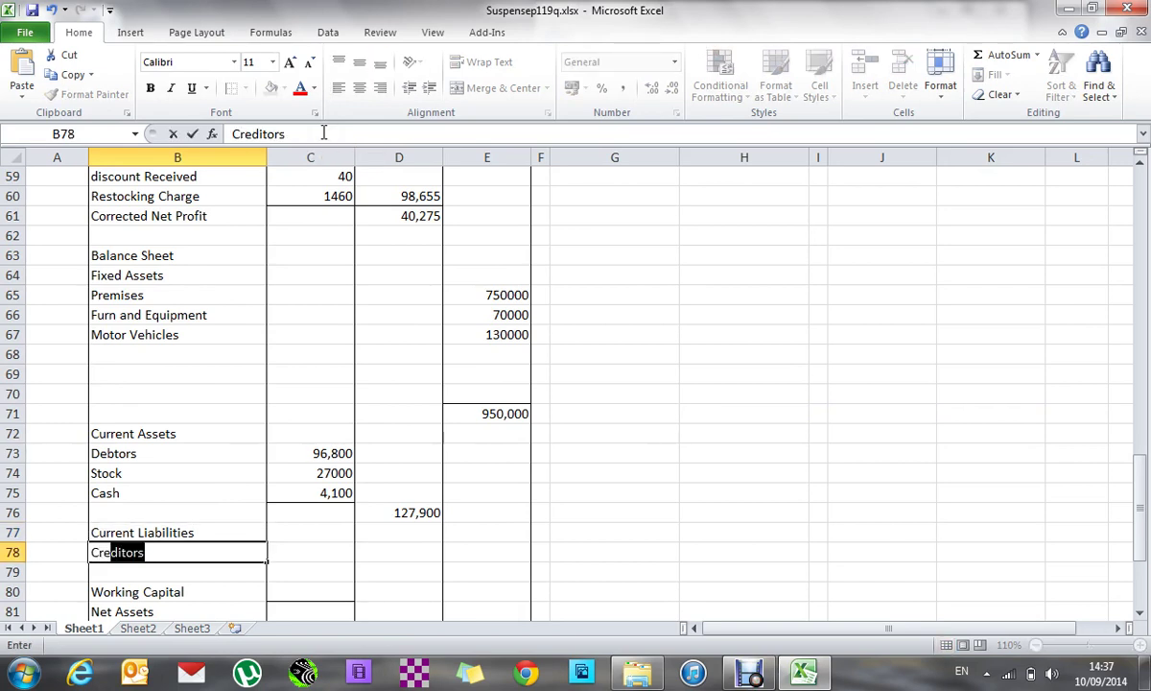
key("Return")
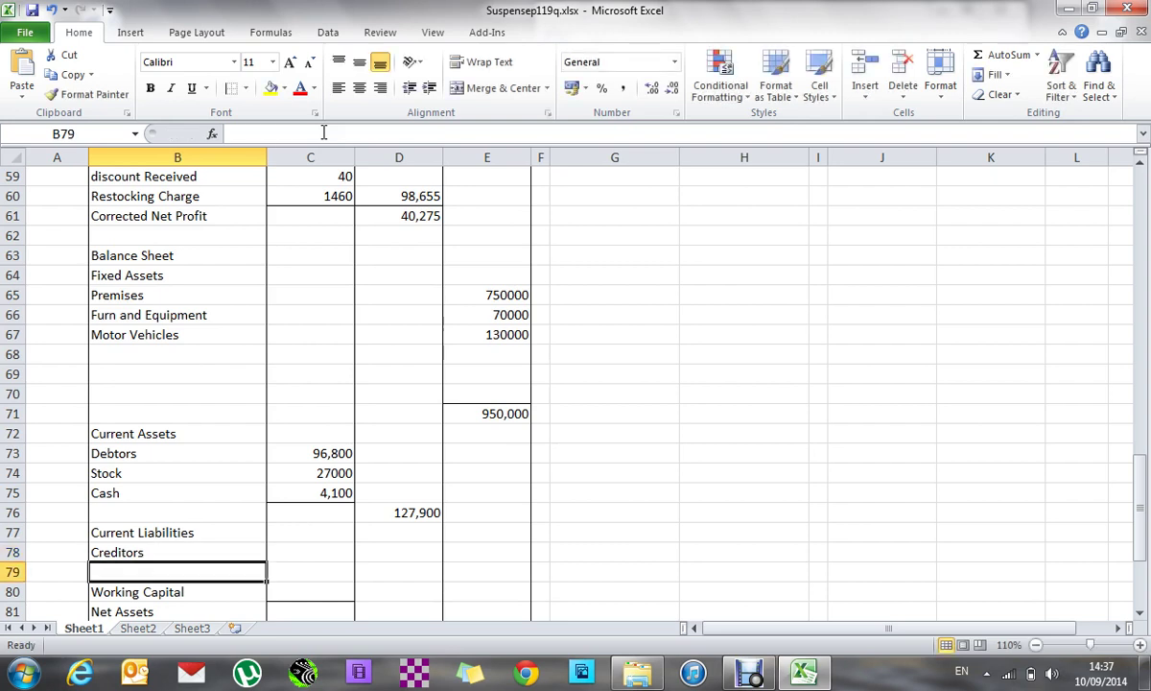
type("Bank")
key("Up")
- Enter the Creditors formula =70200+C7 in C78, referencing the 1980 debit in the General Journal
key("Right")
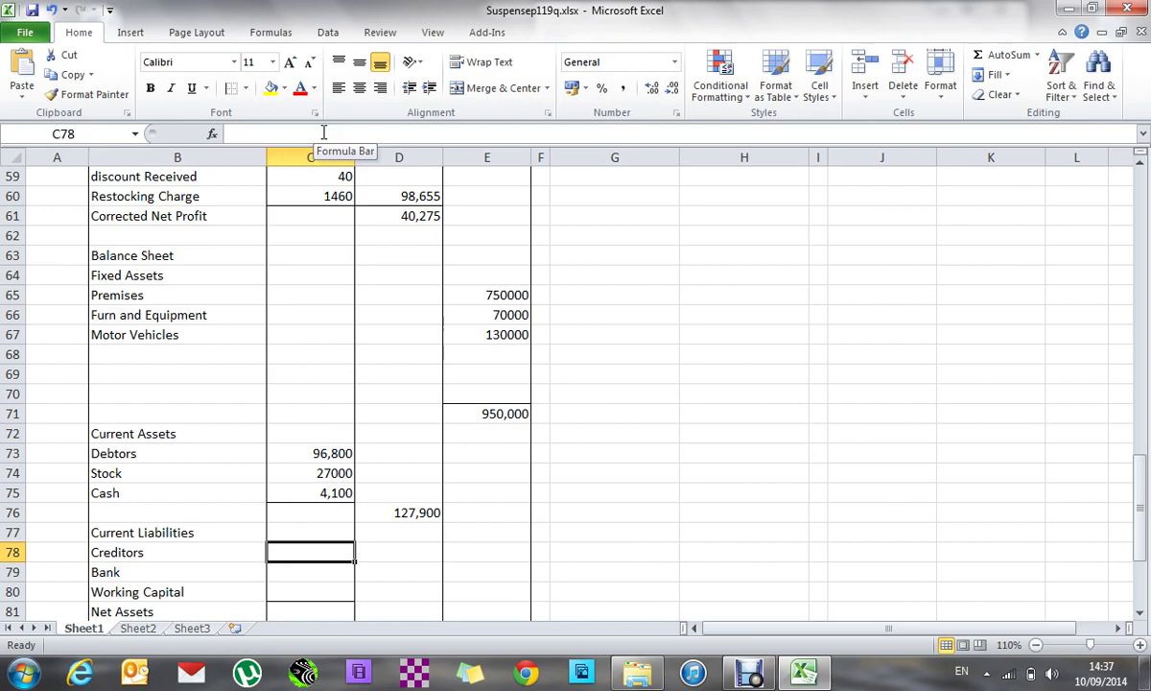
type("=")
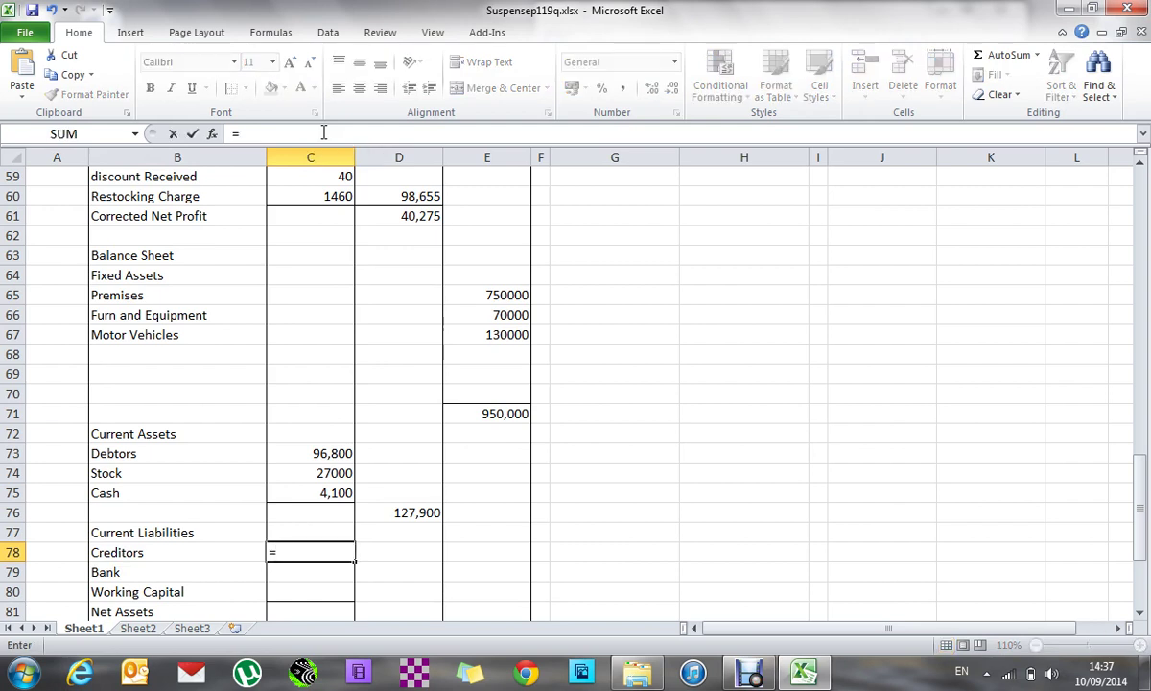
type("70200")
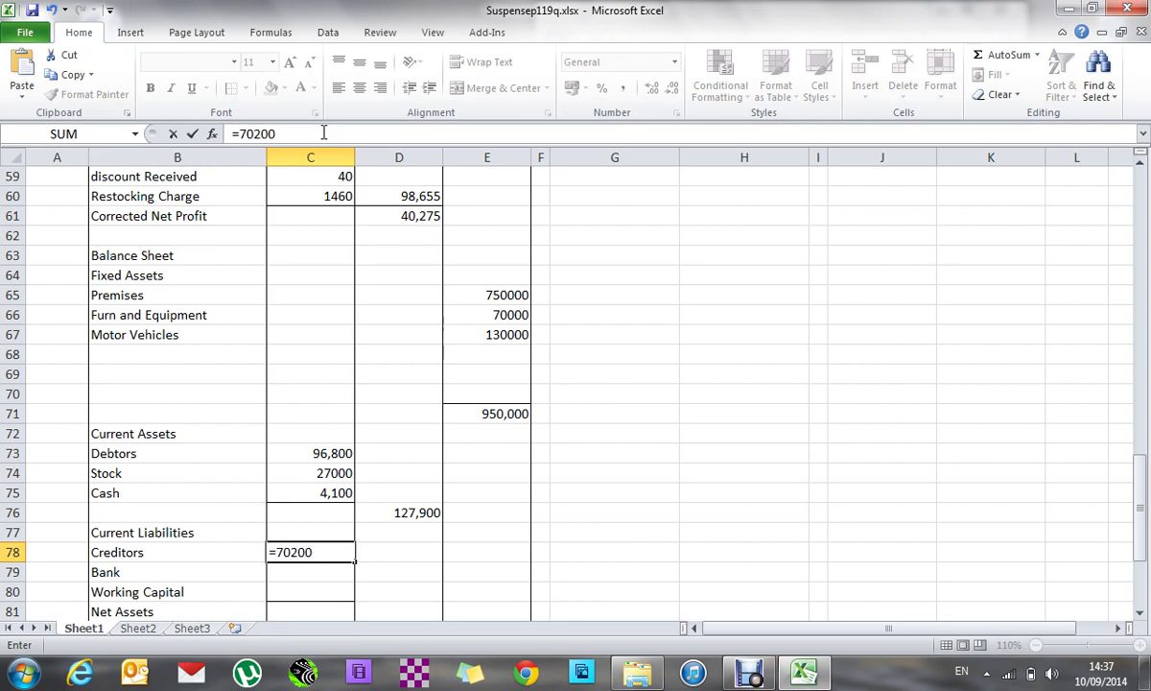
type("+")
key("Up")
key("Up")
key("Up")
key("Up")
key("Up")
key("Up")
key("Up")
key("Up")
key("Up")
key("Up")
key("Up")
key("Up")
key("Up")
key("Up")
key("Up")
key("Up")
key("Up")
key("Up")
key("Up")
key("Up")
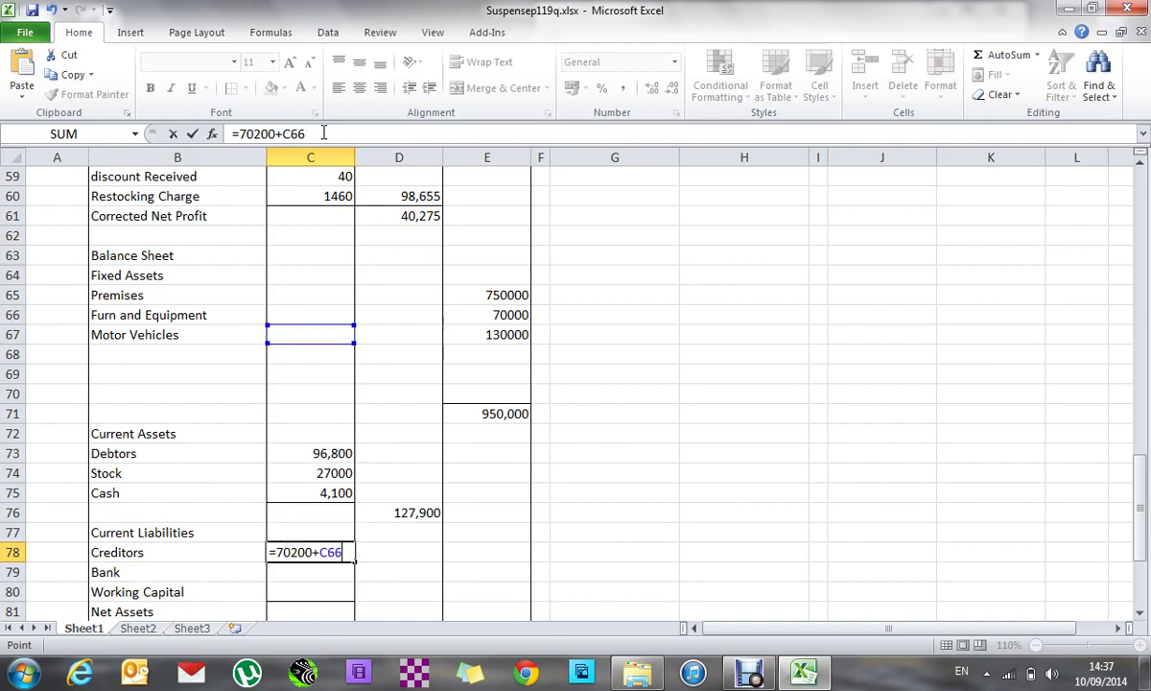
key("Up")
key("Up")
key("Up")
key("Up")
key("Up")
key("Up")
key("Up")
key("Up")
key("Up")
key("Up")
key("Up")
key("Up")
key("Up")
key("Up")
key("Up")
key("Up")
key("Up")
key("Up")
key("Up")
key("Up")
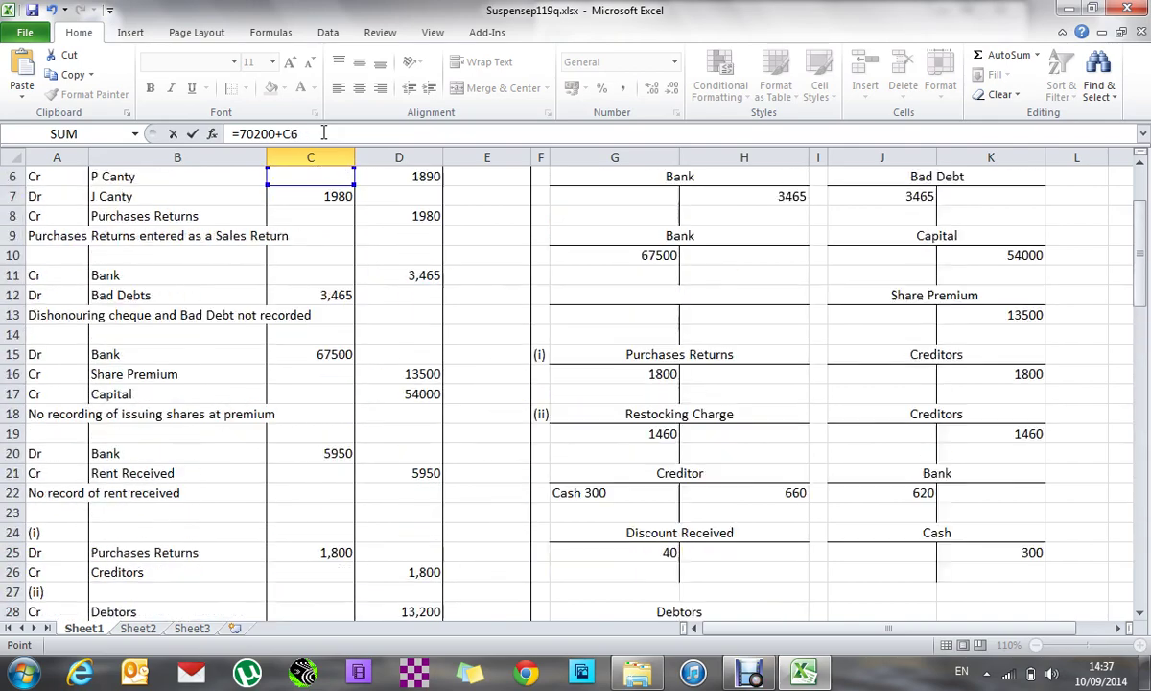
key("Down")
key("Down")
key("Down")
key("Down")
key("Down")
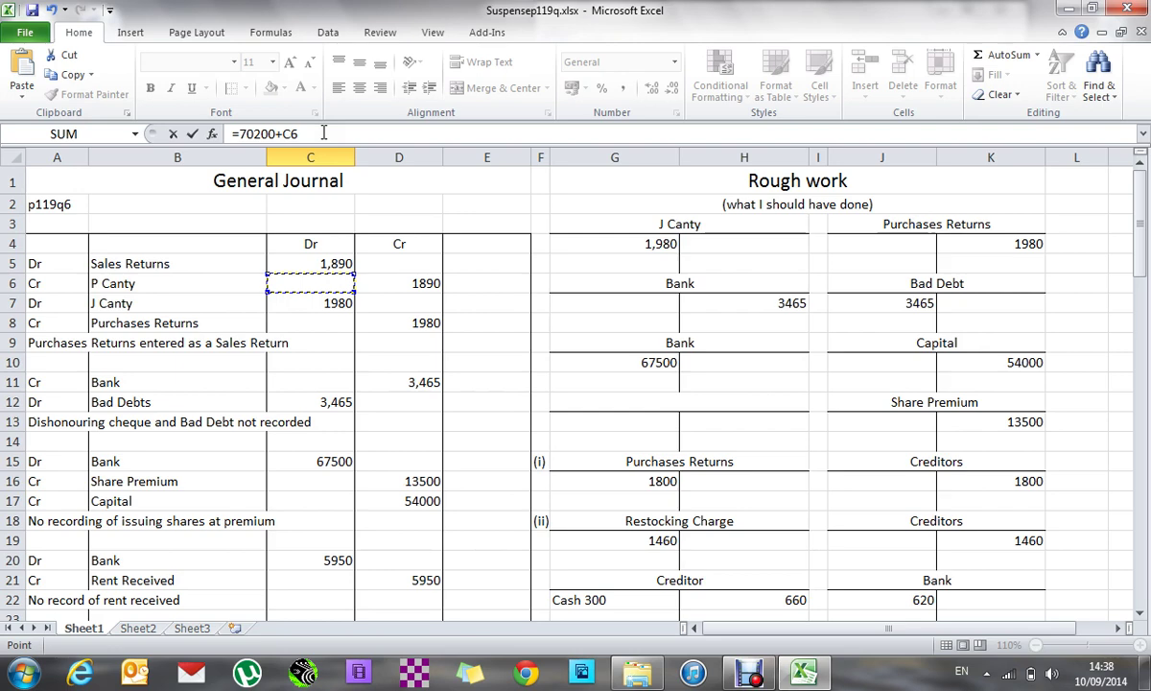
key("Right")
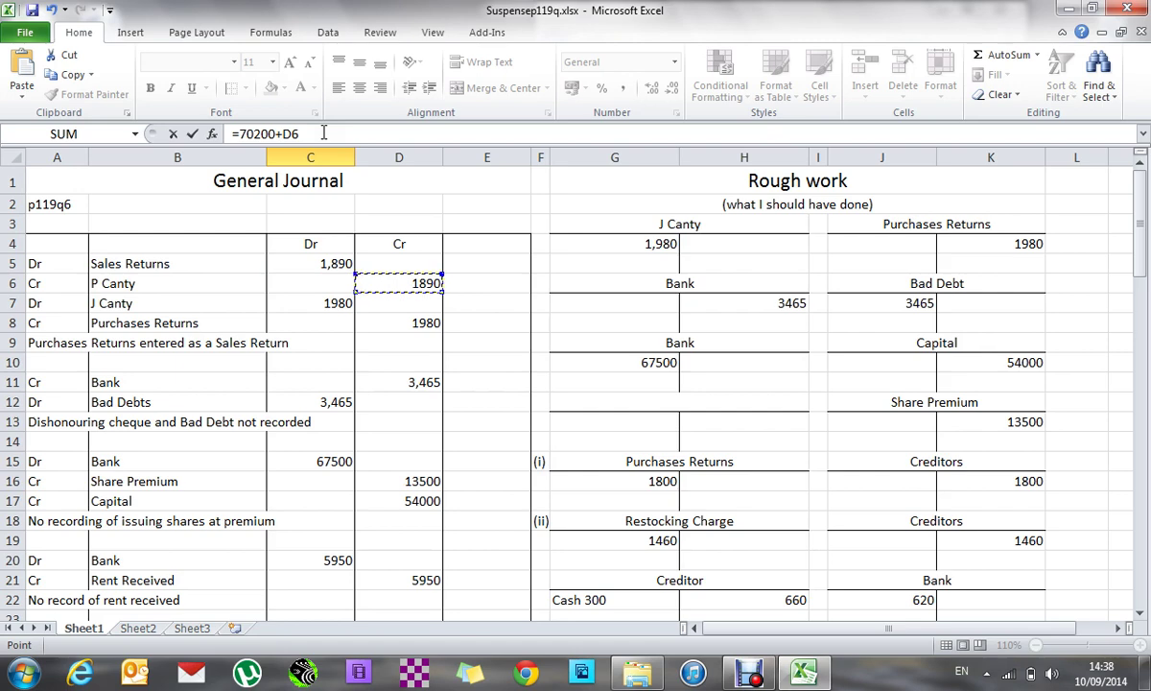
key("Down")
key("Left")
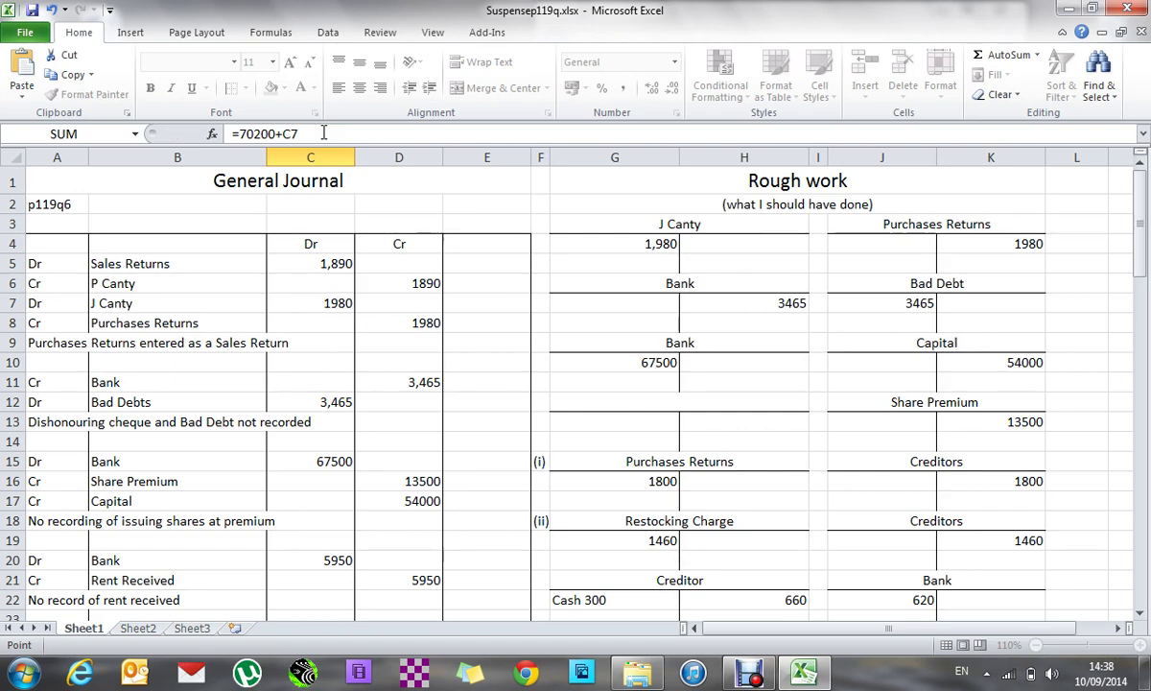
key("Escape")
key("Up")
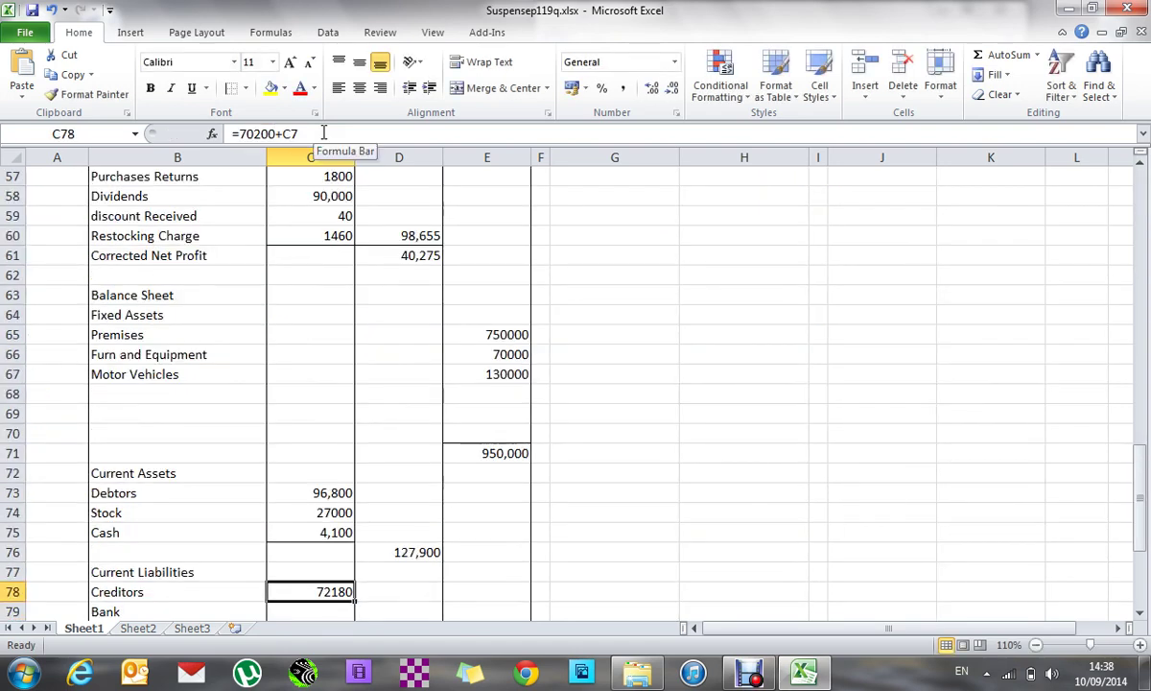
- Try to change the Creditors formula in C78 so that it subtracts C7 and adds a further amount
left_click(323, 133)
key("Left")
key("Left")
key("BackSpace")
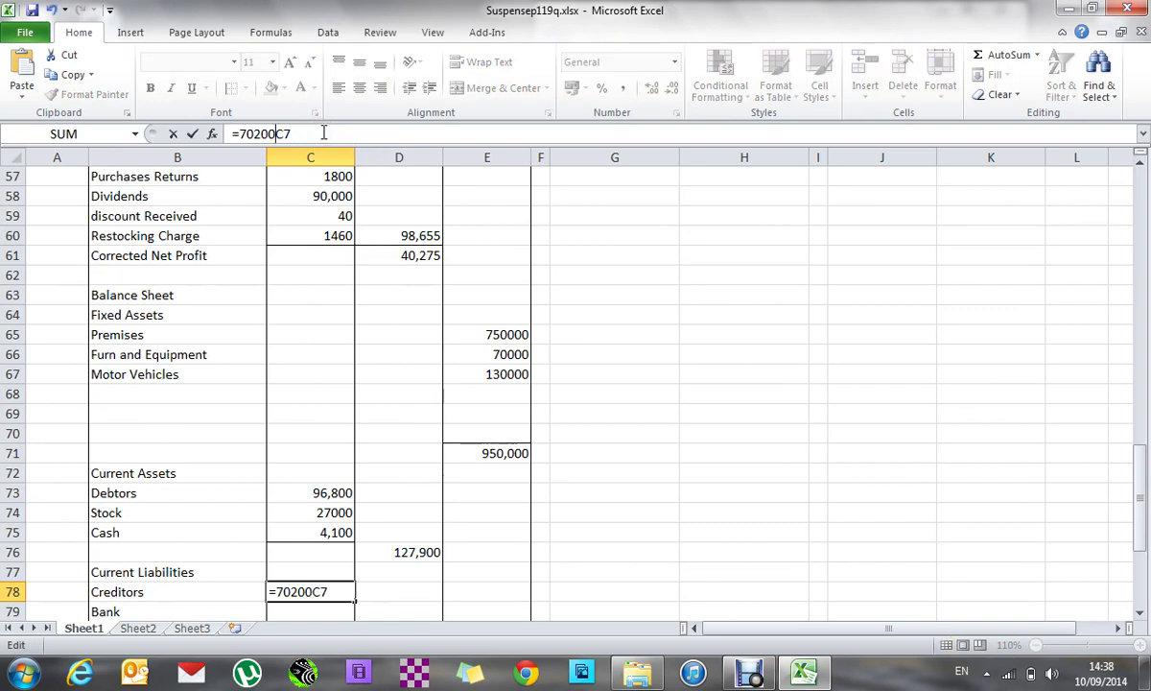
type("-")
key("Return")
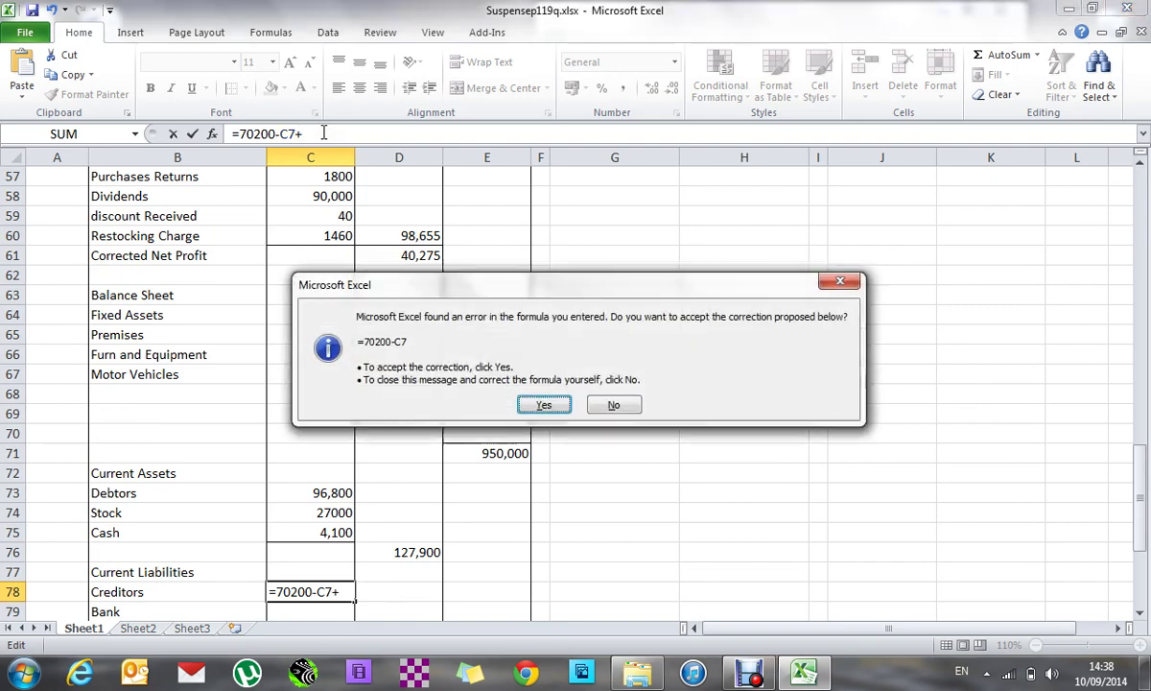
left_click(613, 406)
left_click(579, 398)
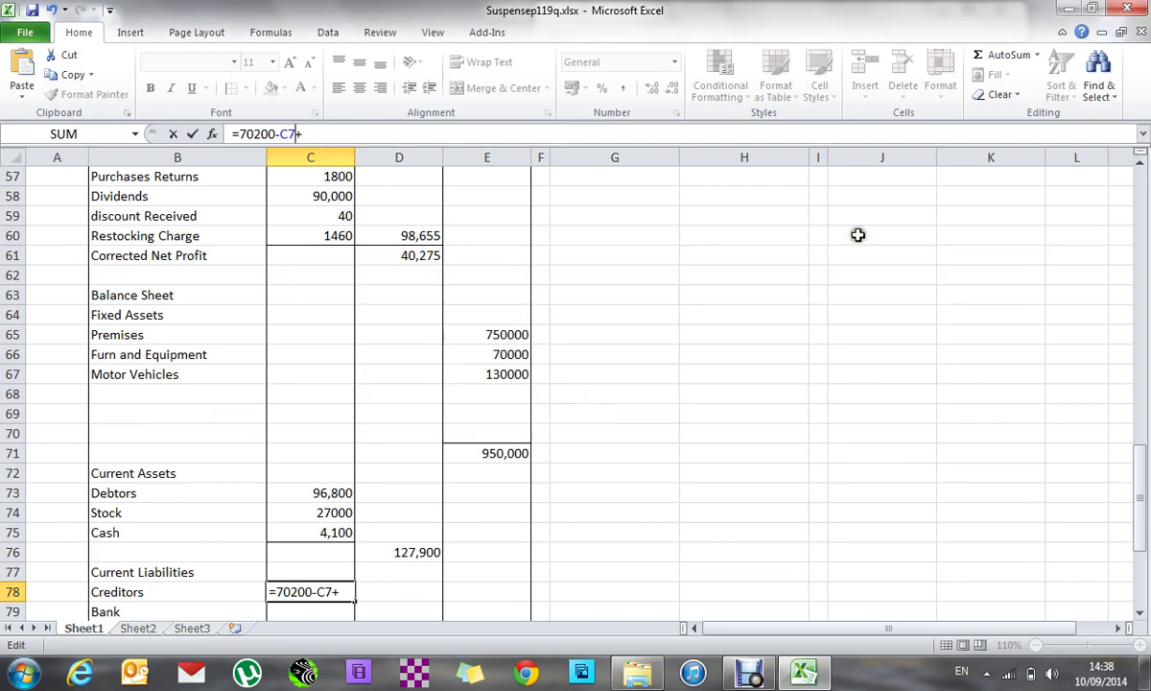
- Reduce the Creditors formula in C78 to =70200
key("BackSpace")
key("BackSpace")
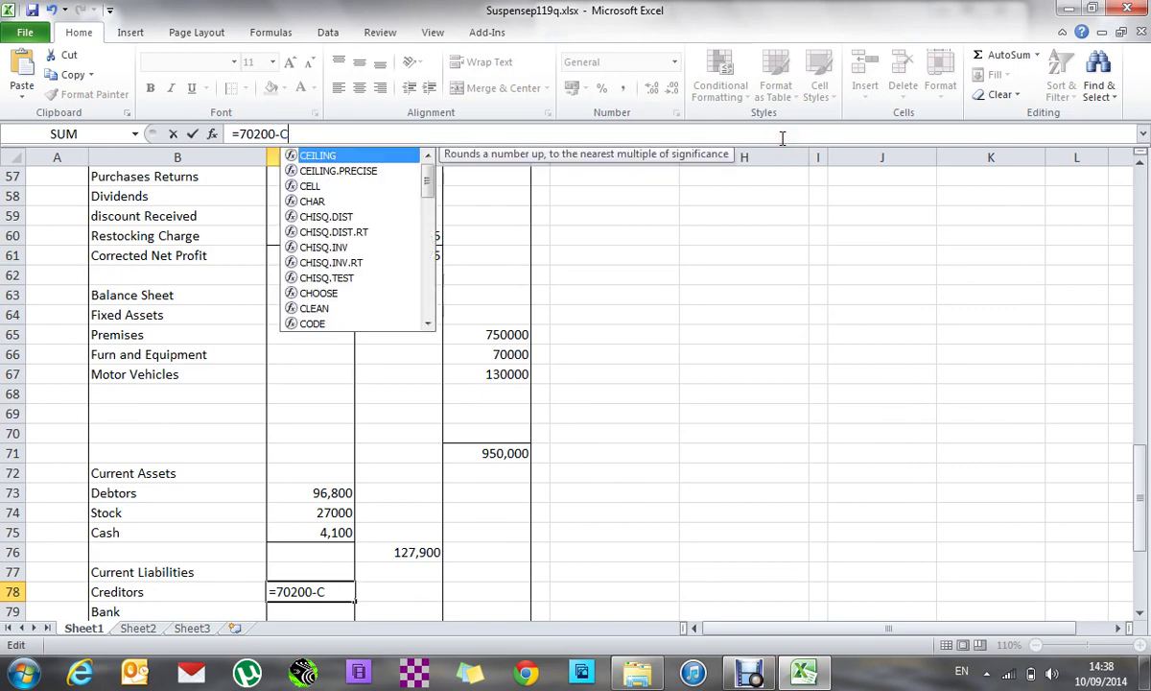
key("BackSpace")
key("BackSpace")
key("Return")
key("Up")
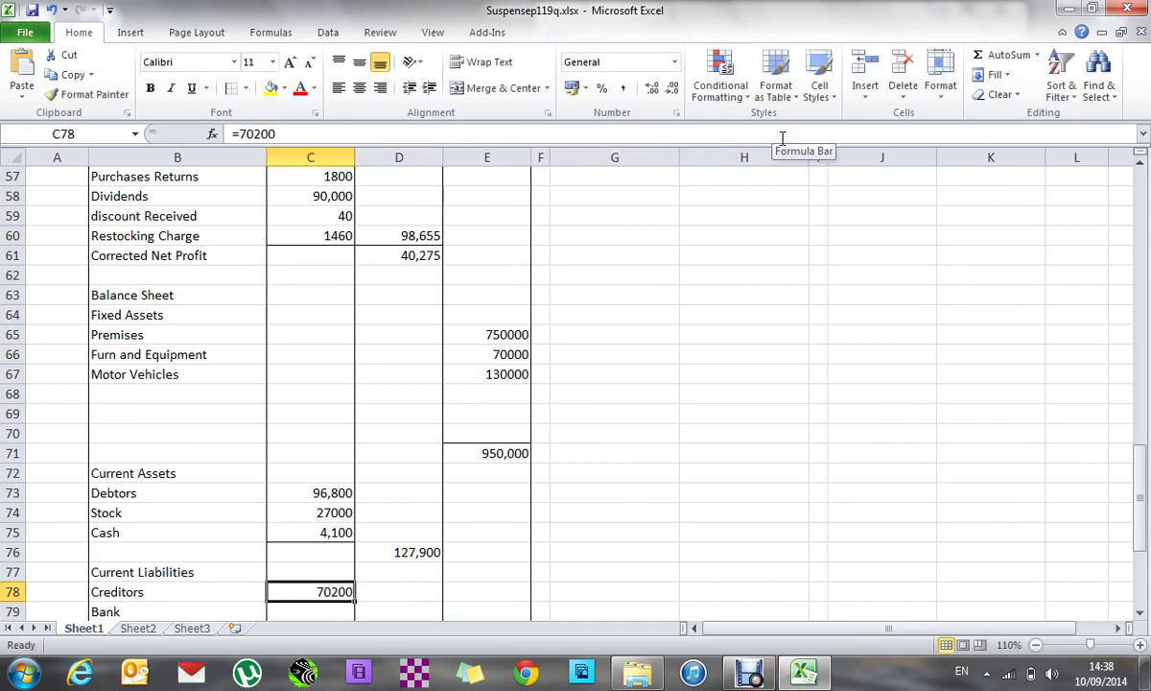
- Review the General Journal's first correction and check the debit in C7 that affects the creditors balance
key("Up")
key("Up")
key("Up")
key("Up")
key("Up")
key("Up")
key("Up")
key("Up")
key("Up")
key("Up")
key("Up")
key("Up")
key("Up")
key("Up")
key("Up")
key("Up")
key("Up")
key("Up")
key("Up")
key("Up")
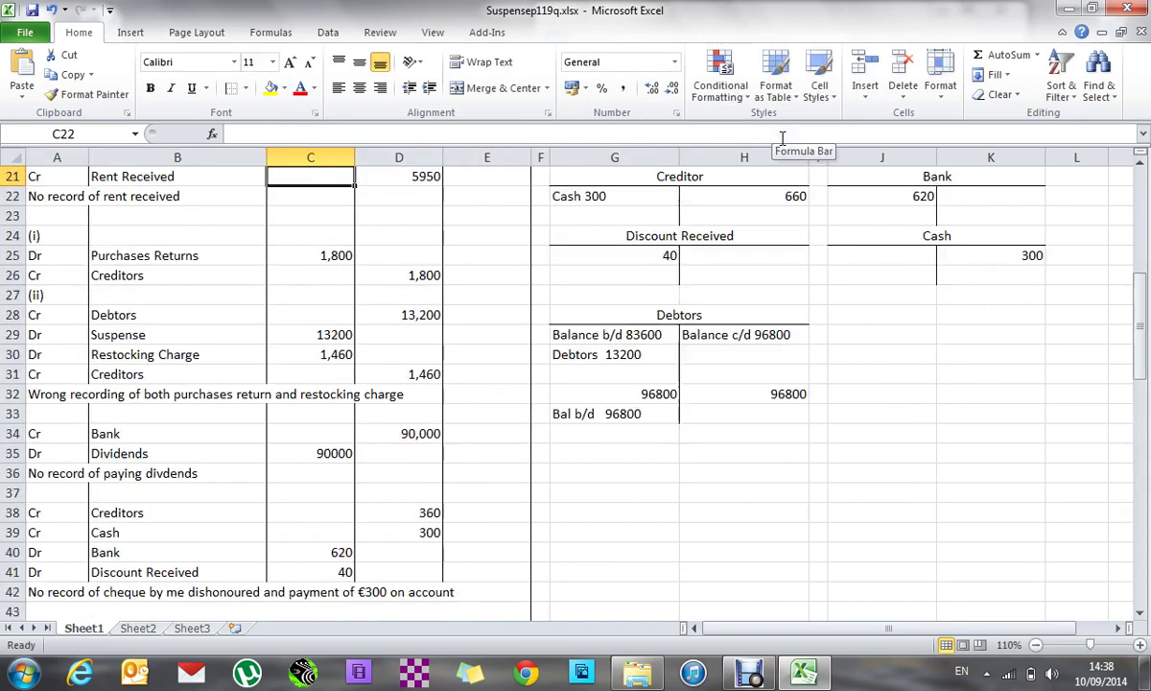
key("Up")
key("Up")
key("Up")
key("Up")
key("Up")
key("Up")
key("Up")
key("Up")
key("Up")
key("Up")
key("Up")
key("Up")
key("Up")
key("Up")
key("Up")
key("Up")
key("Up")
key("Up")
key("Up")
key("Up")
key("Down")
key("Down")
key("Down")
key("Down")
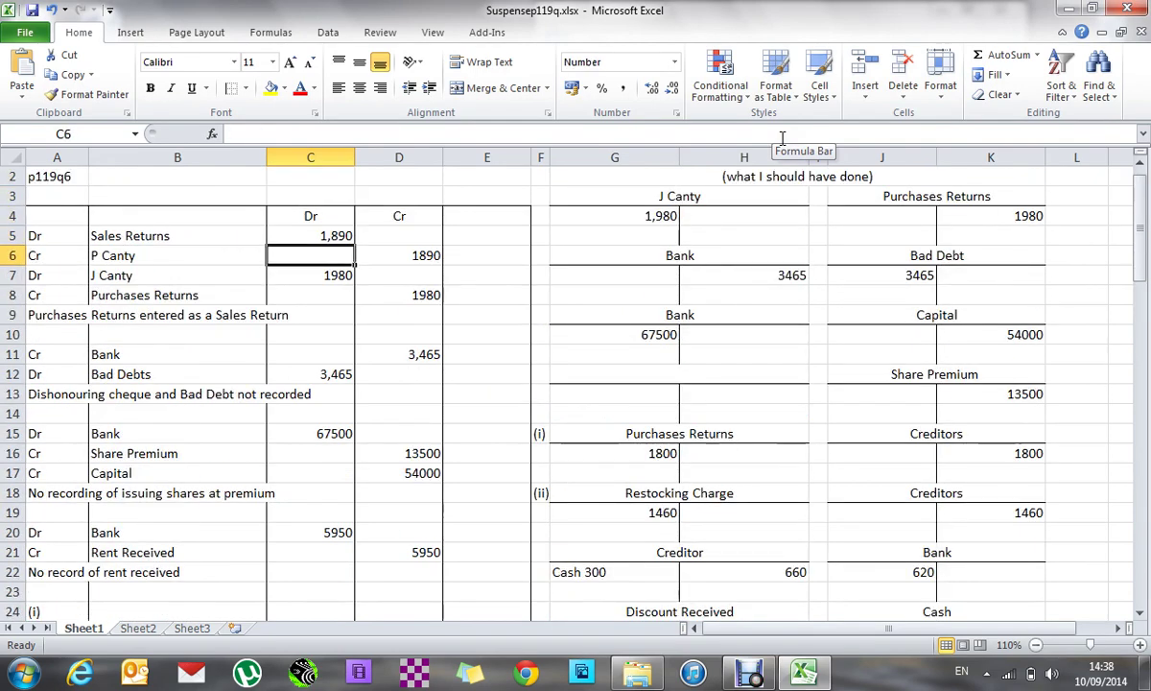
key("Down")
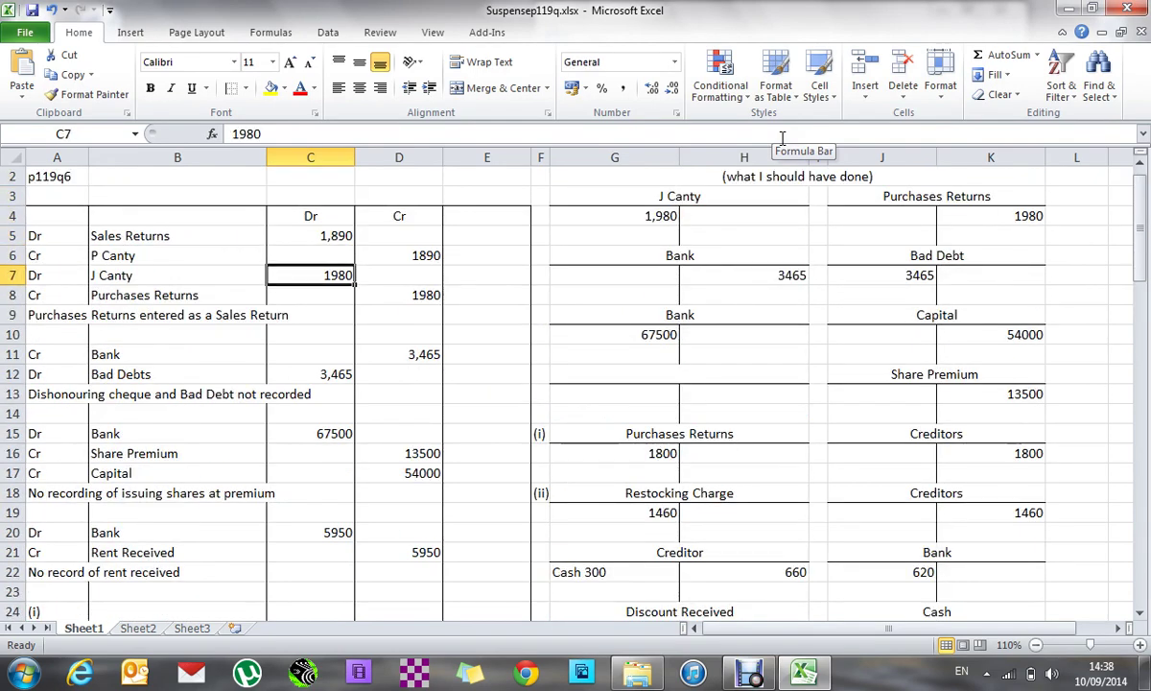
- Look down the journal entries for the next creditors adjustment and check the Creditors credit in D26
key("Down")
key("Down")
key("Down")
key("Down")
key("Down")
key("Down")
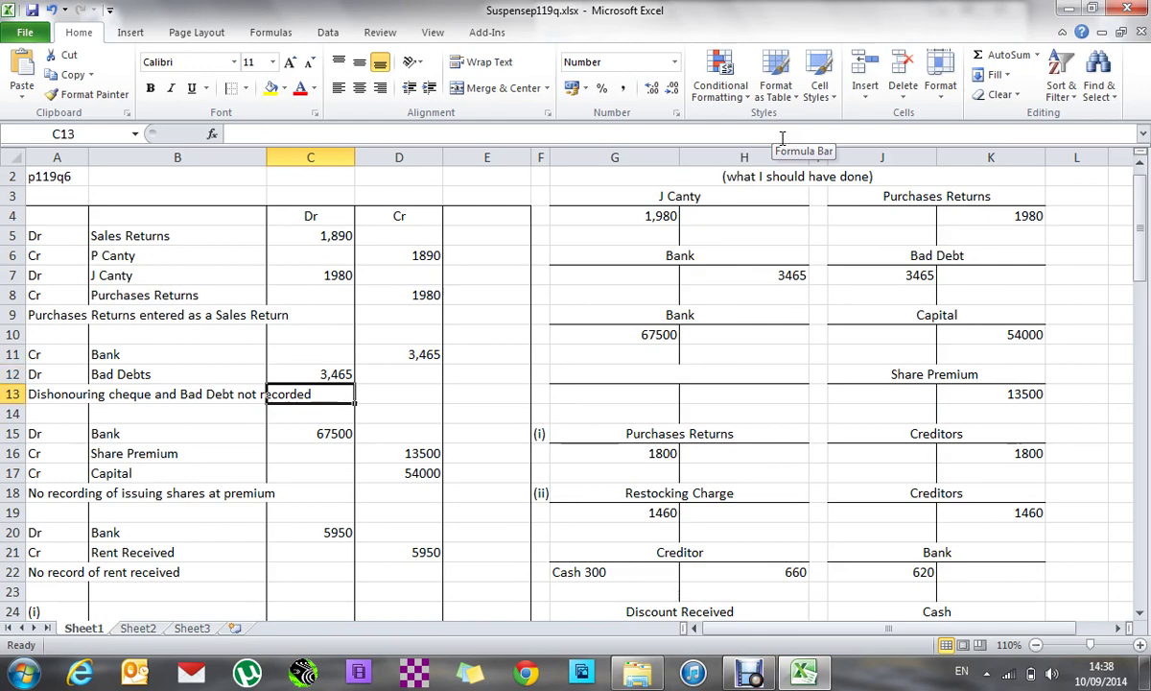
key("Down")
key("Down")
key("Down")
key("Down")
key("Down")
key("Down")
key("Down")
key("Down")
key("Down")
key("Down")
key("Down")
key("Down")
key("Down")
key("Down")
key("Down")
key("Down")
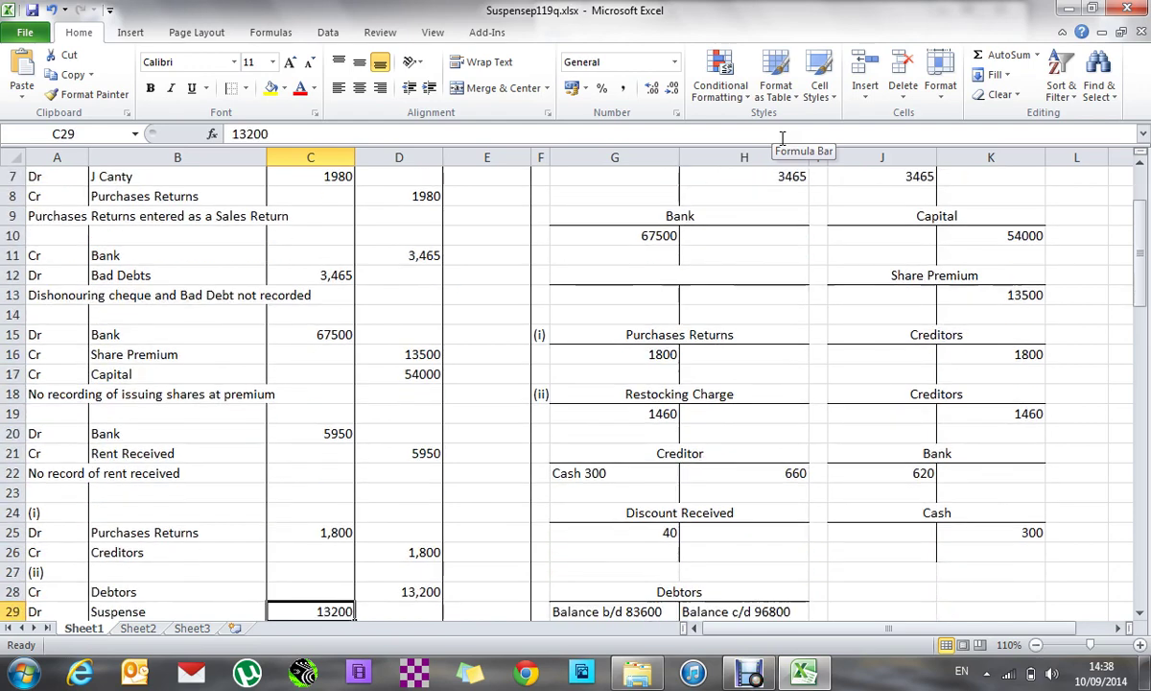
key("Down")
key("Down")
key("Up")
key("Up")
key("Up")
key("Up")
key("Up")
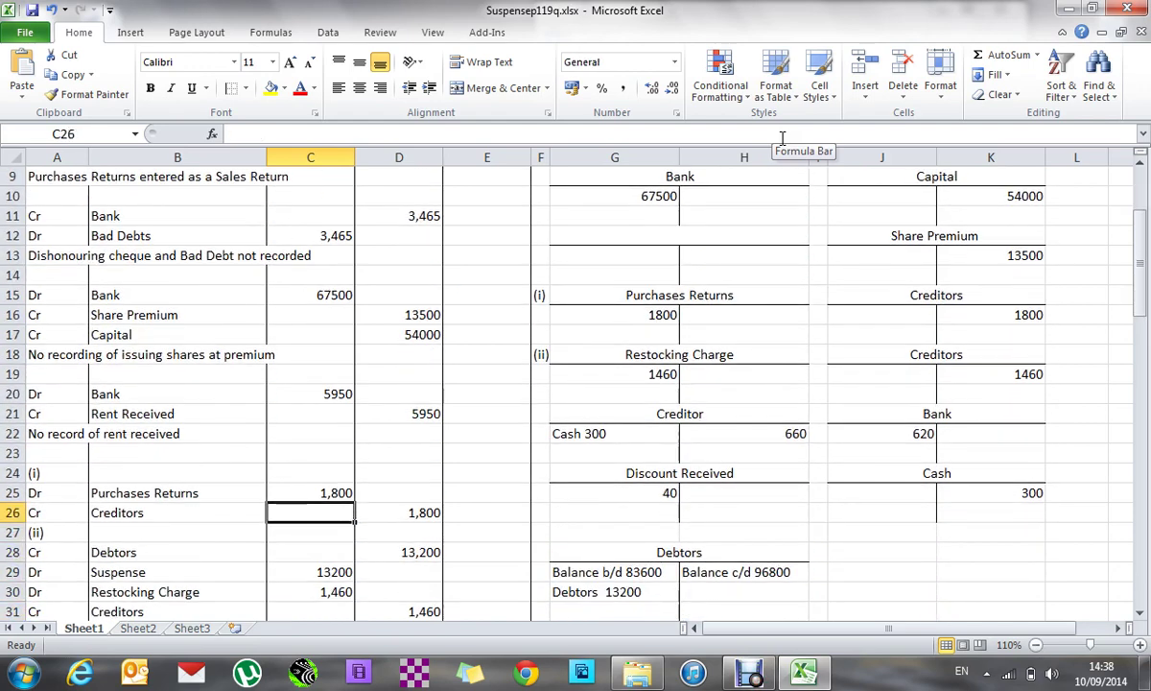
key("Right")
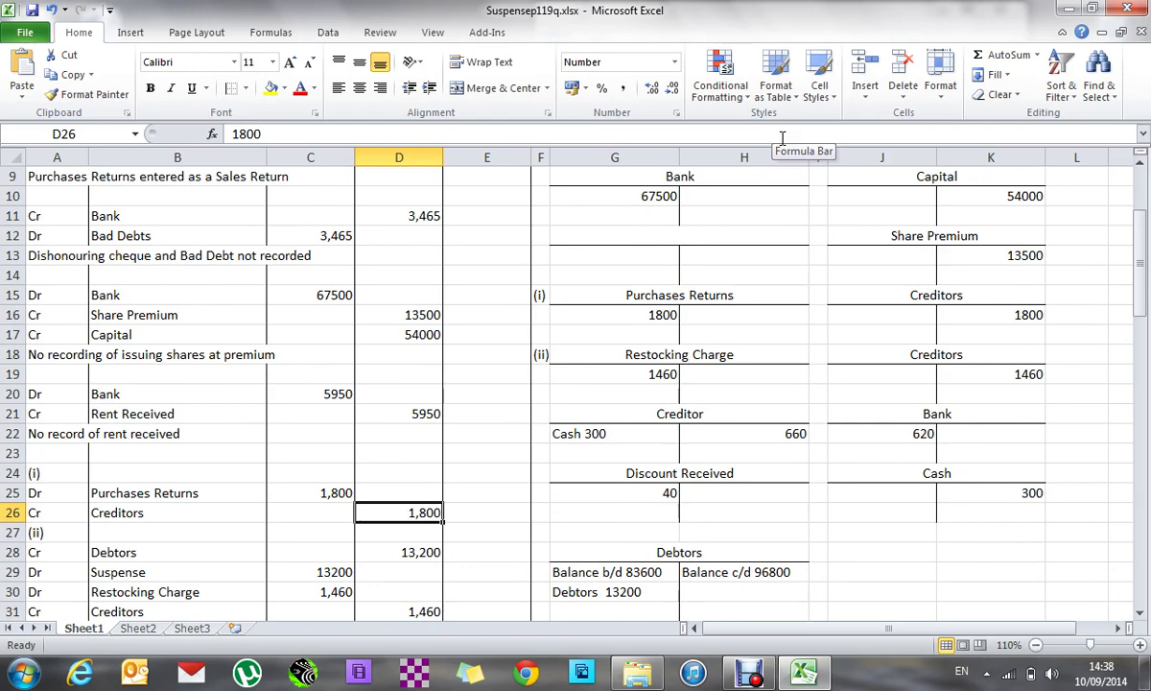
- Check the Creditors credit in D31 that belongs to the restocking charge entry
key("Down")
key("Down")
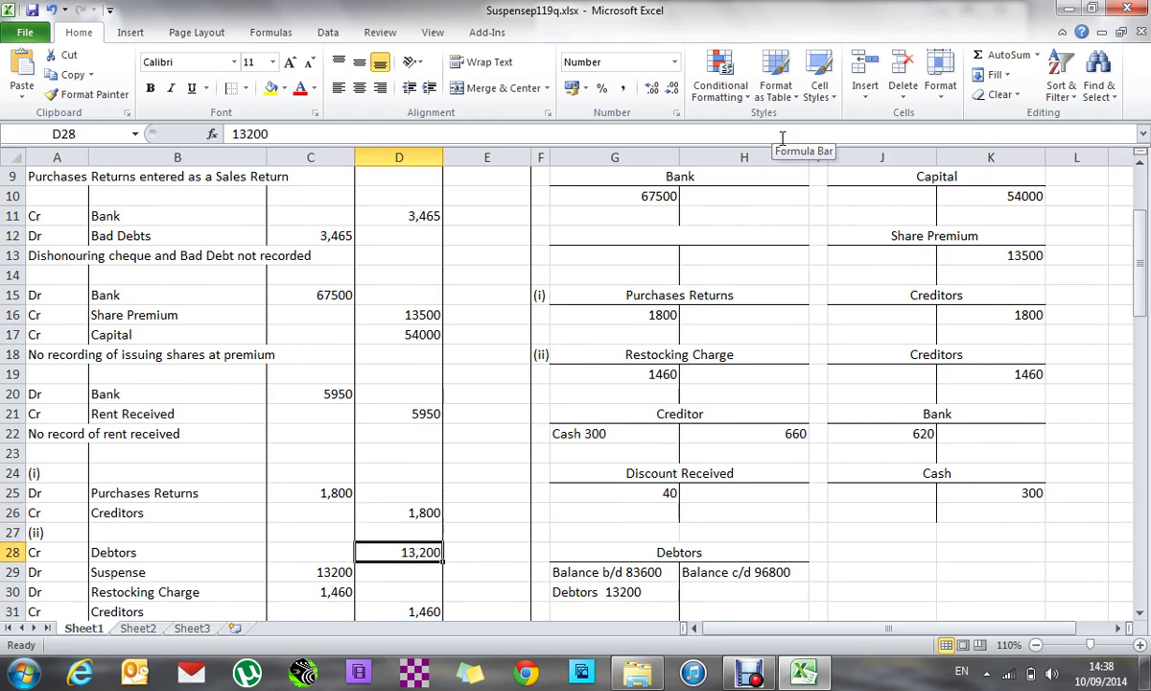
key("Down")
key("Down")
key("Down")
key("Down")
key("Down")
key("Down")
key("Down")
key("Down")
key("Down")
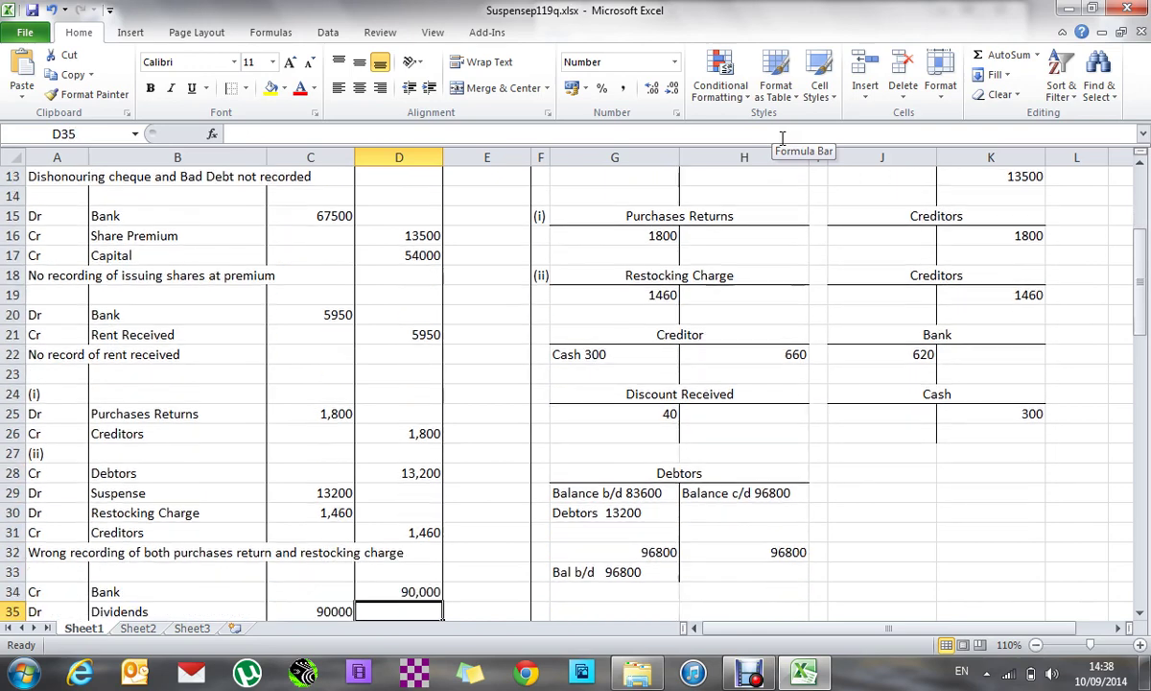
key("Up")
key("Up")
key("Up")
key("Up")
key("Up")
key("Up")
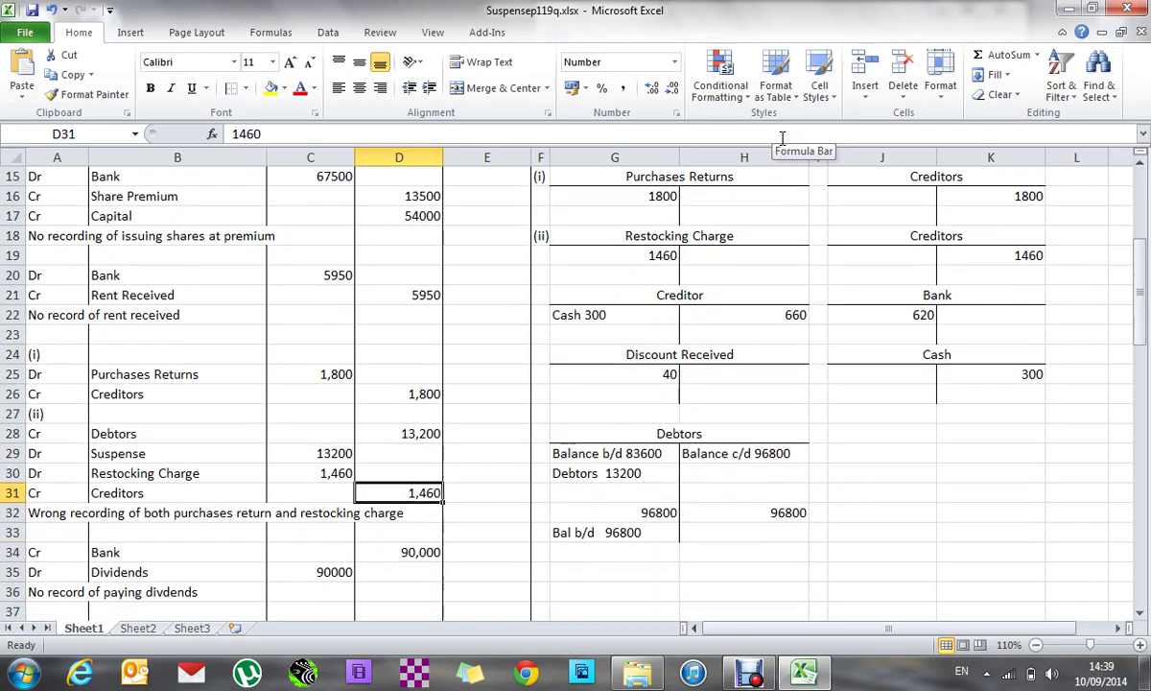
- Examine the remaining journal entries down to row 42 for further creditors adjustments, including the dishonoured cheque entry
key("Down")
key("Down")
key("Down")
key("Down")
key("Down")
key("Down")
key("Down")
key("Down")
key("Down")
key("Down")
key("Down")
key("Down")
key("Down")
key("Down")
key("Down")
key("Down")
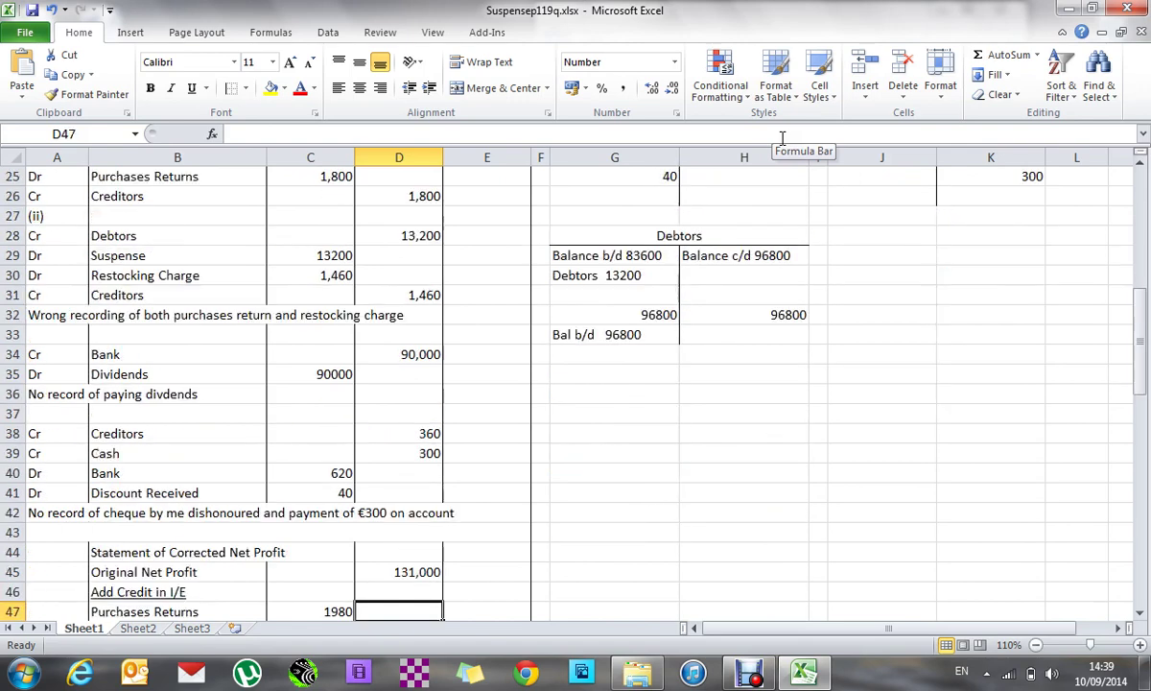
key("Up")
key("Up")
key("Up")
key("Up")
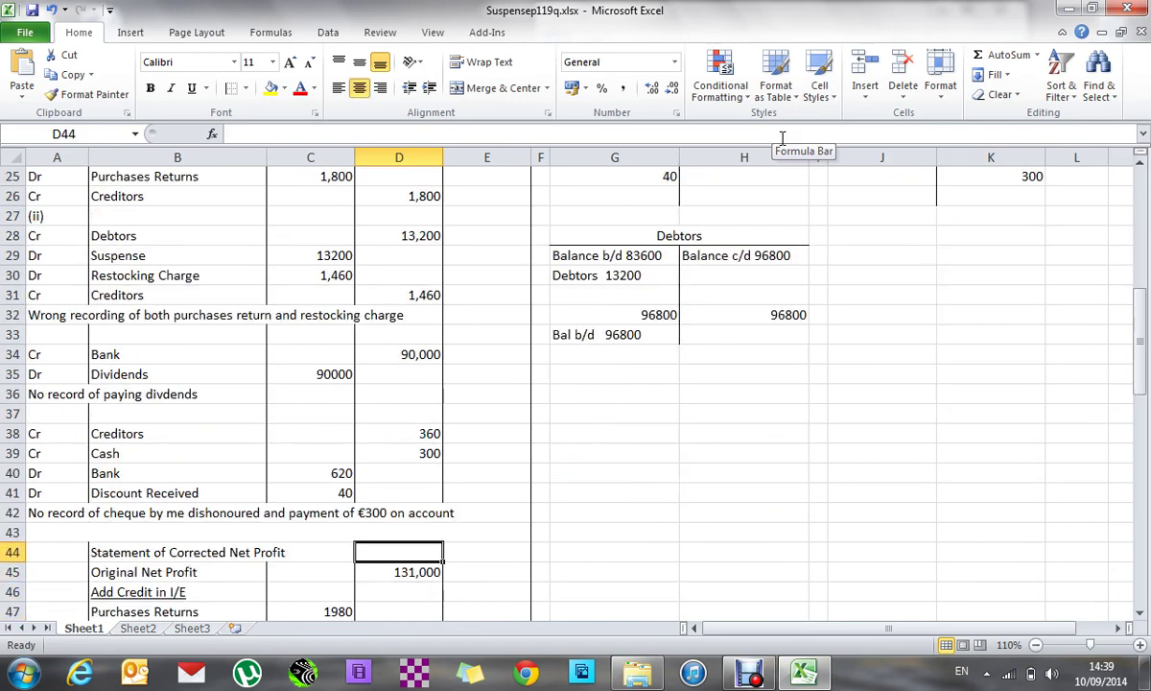
- Extend the Balance Sheet's Creditors formula in C78 to =70200-1980+1800+1460
key("Down")
key("Down")
key("Down")
key("Down")
key("Down")
key("Down")
key("Down")
key("Down")
key("Down")
key("Down")
key("Down")
key("Down")
key("Down")
key("Down")
key("Down")
key("Down")
key("Down")
key("Down")
key("Down")
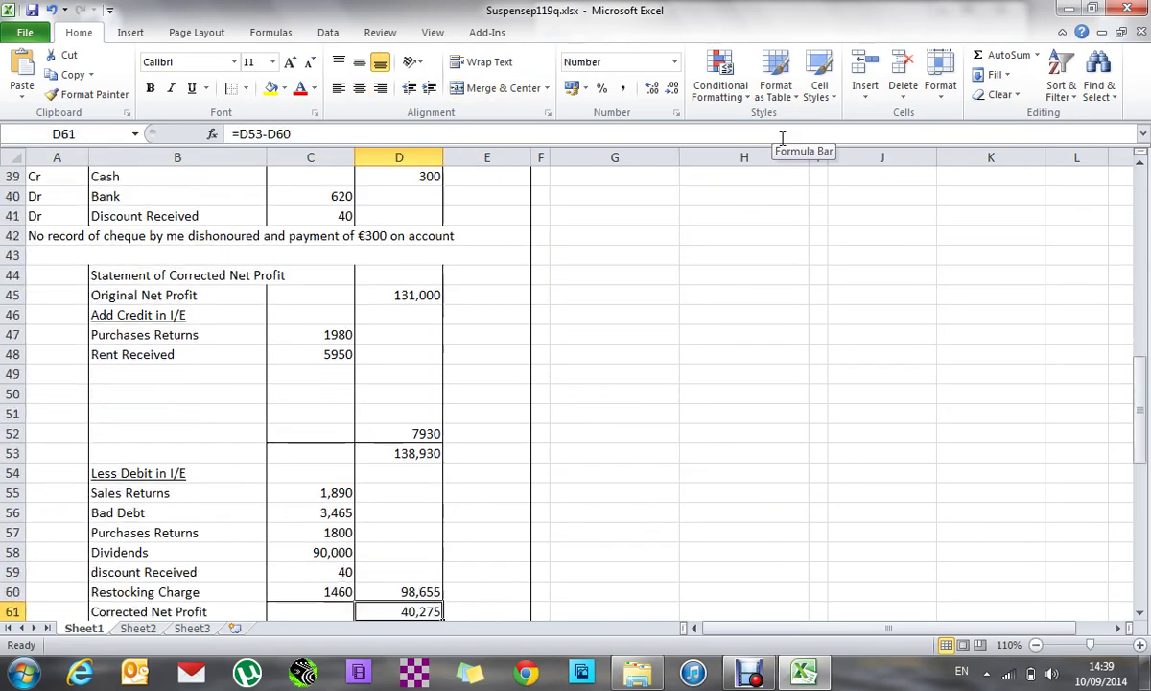
key("Down")
key("Down")
key("Down")
key("Down")
key("Down")
key("Down")
key("Down")
key("Down")
key("Down")
key("Down")
key("Down")
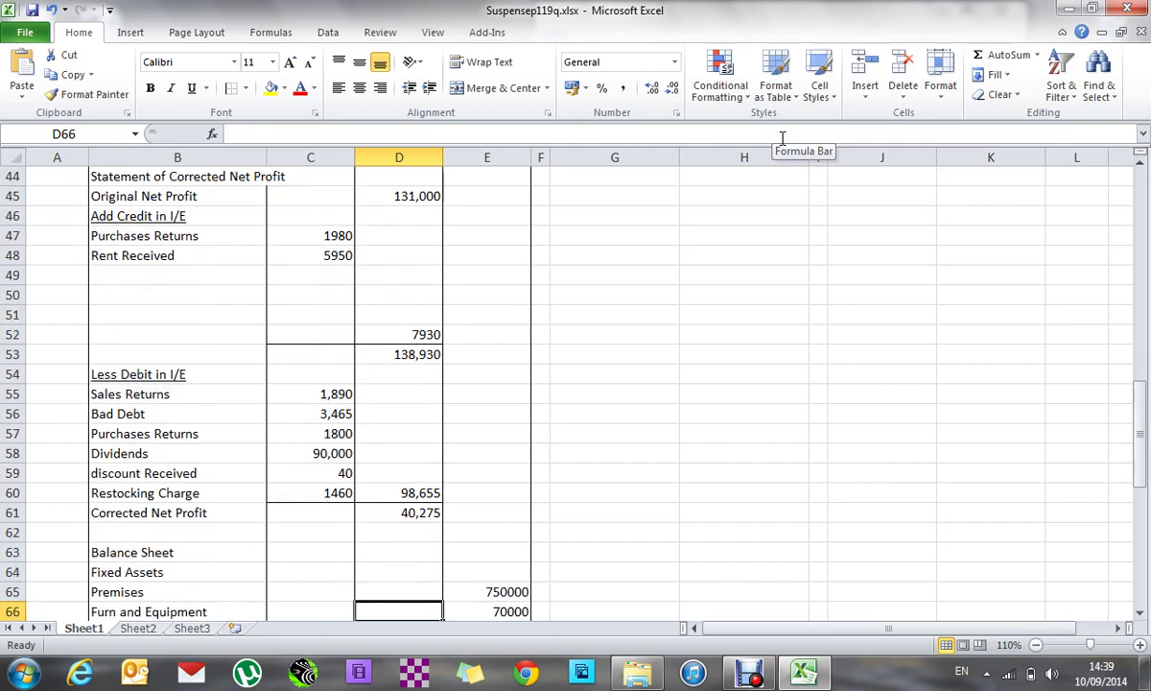
key("Down")
key("Down")
key("Down")
key("Down")
key("Down")
key("Down")
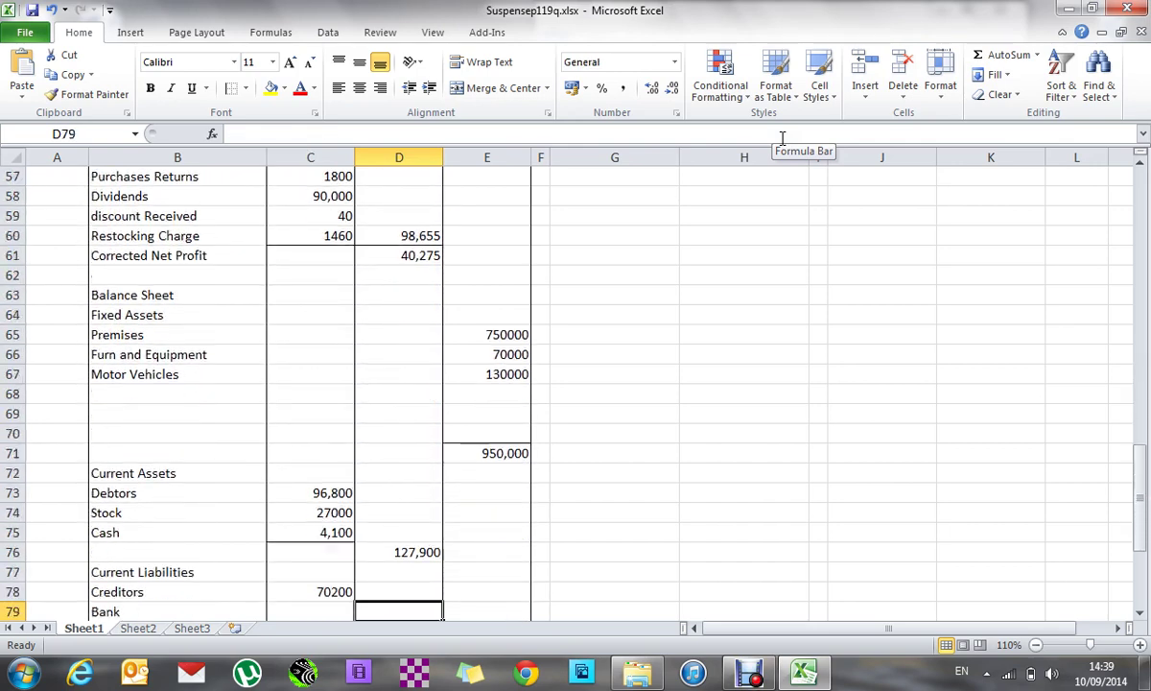
key("Up")
key("Left")
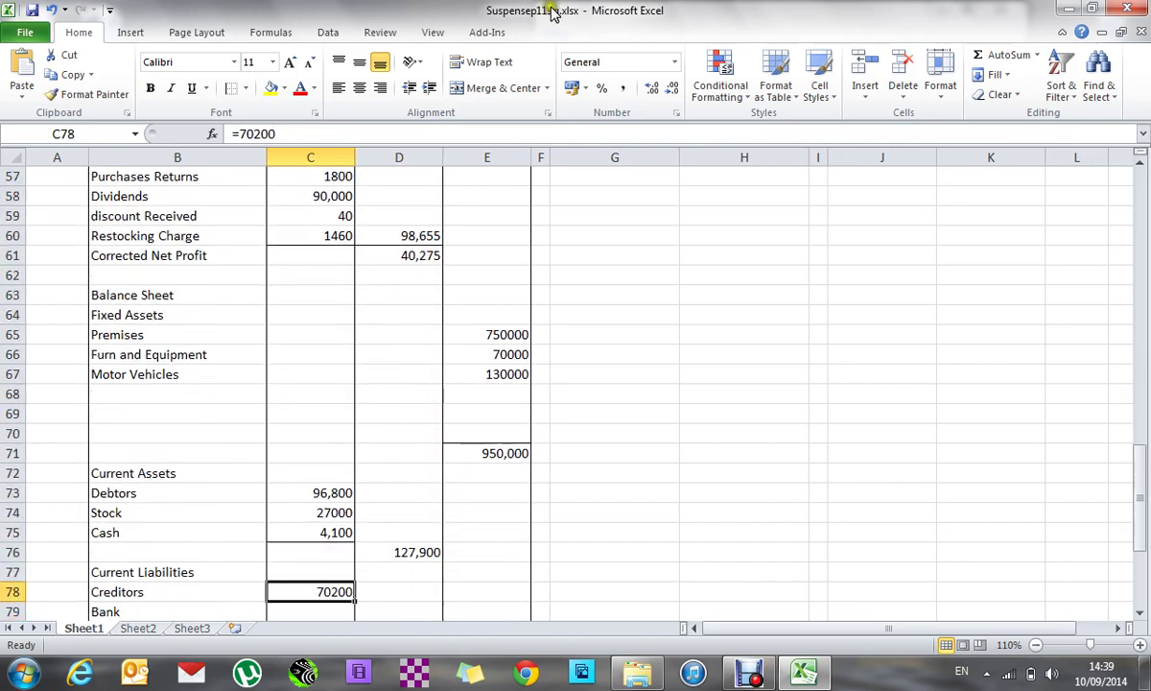
left_click(323, 133)
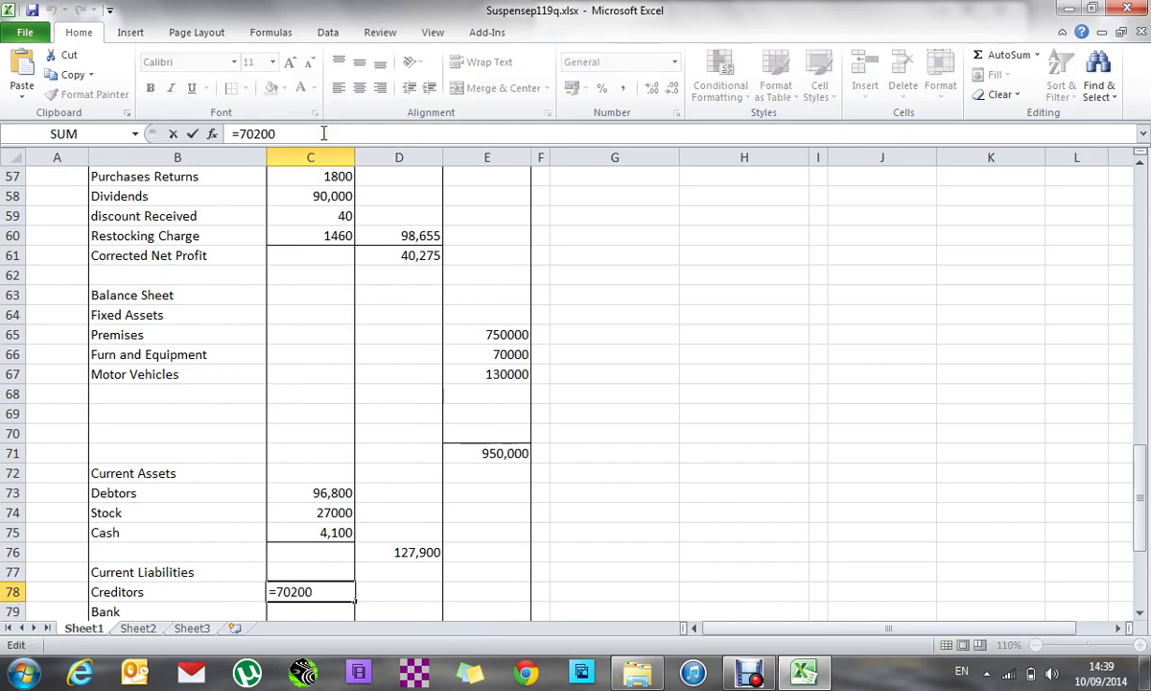
type("-1980+")
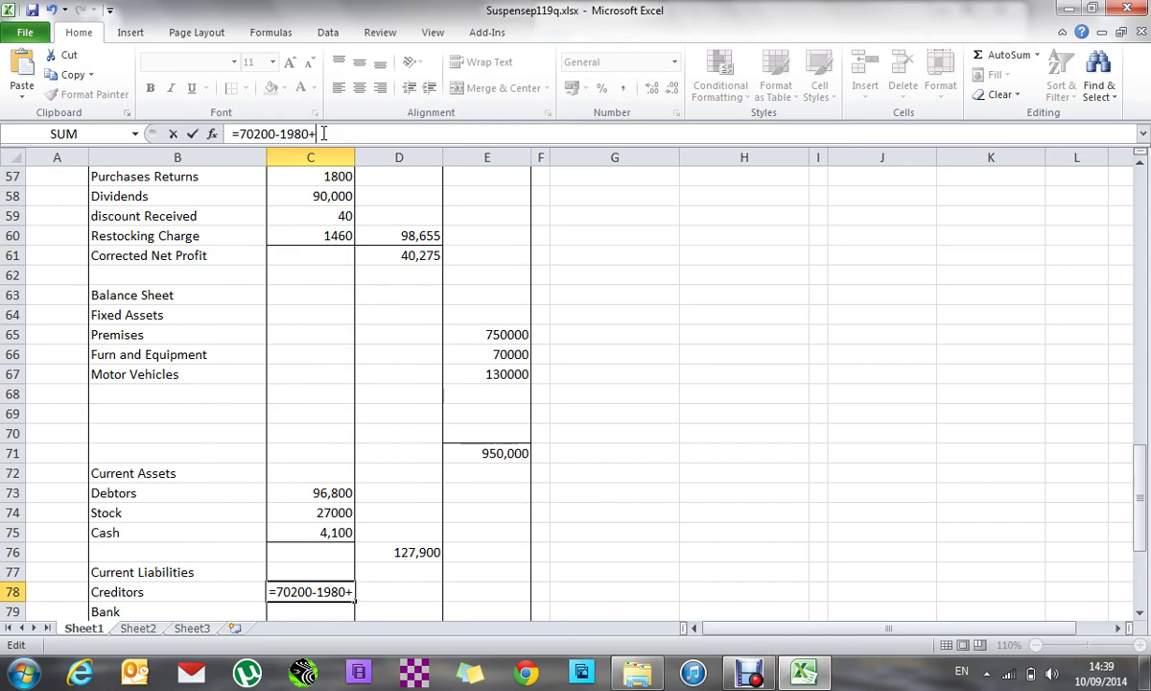
type("1800")
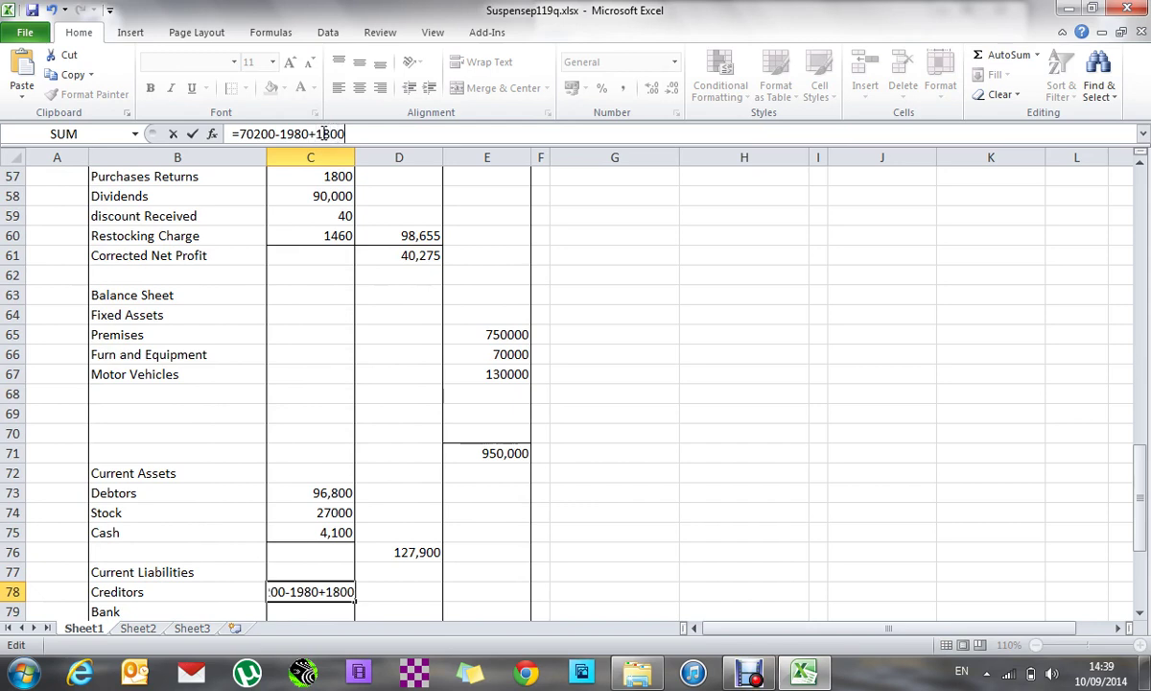
type("+1")
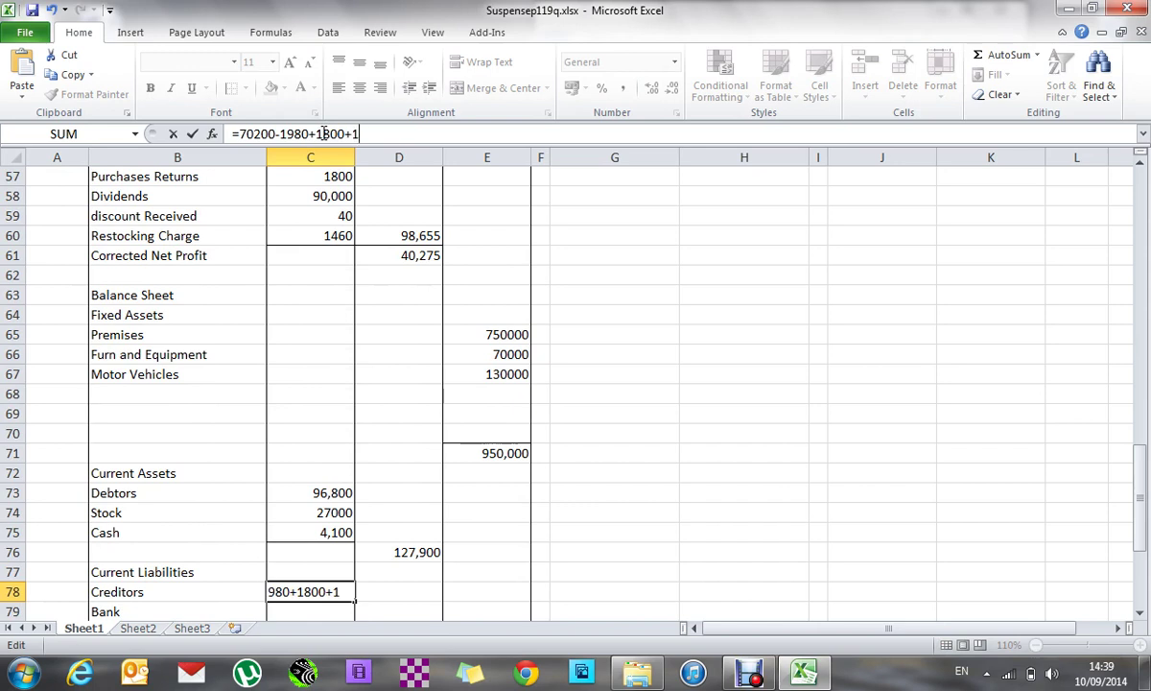
type("460")
key("Return")
- Return to the General Journal and recheck the entries in rows 15 to 31 for creditors adjustments
key("Up")
key("Up")
key("Up")
key("Up")
key("Up")
key("Up")
key("Up")
key("Up")
key("Up")
key("Up")
key("Up")
key("Up")
key("Up")
key("Up")
key("Up")
key("Up")
key("Up")
key("Up")
key("Up")
key("Up")
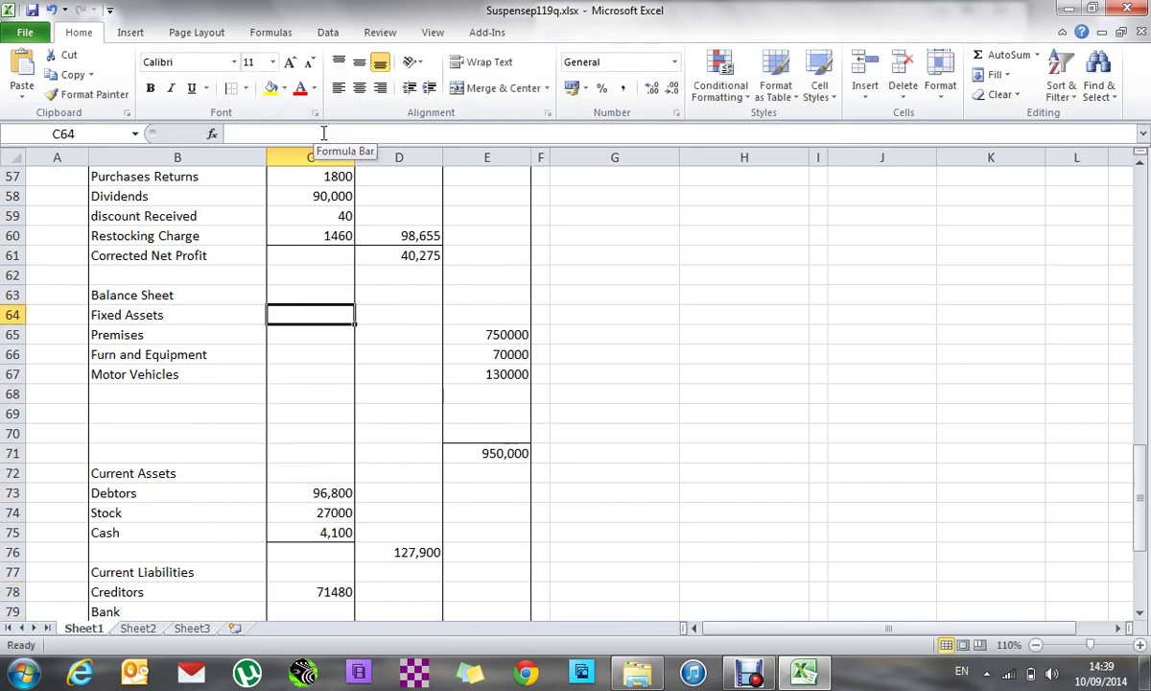
key("Up")
key("Up")
key("Up")
key("Up")
key("Up")
key("Up")
key("Up")
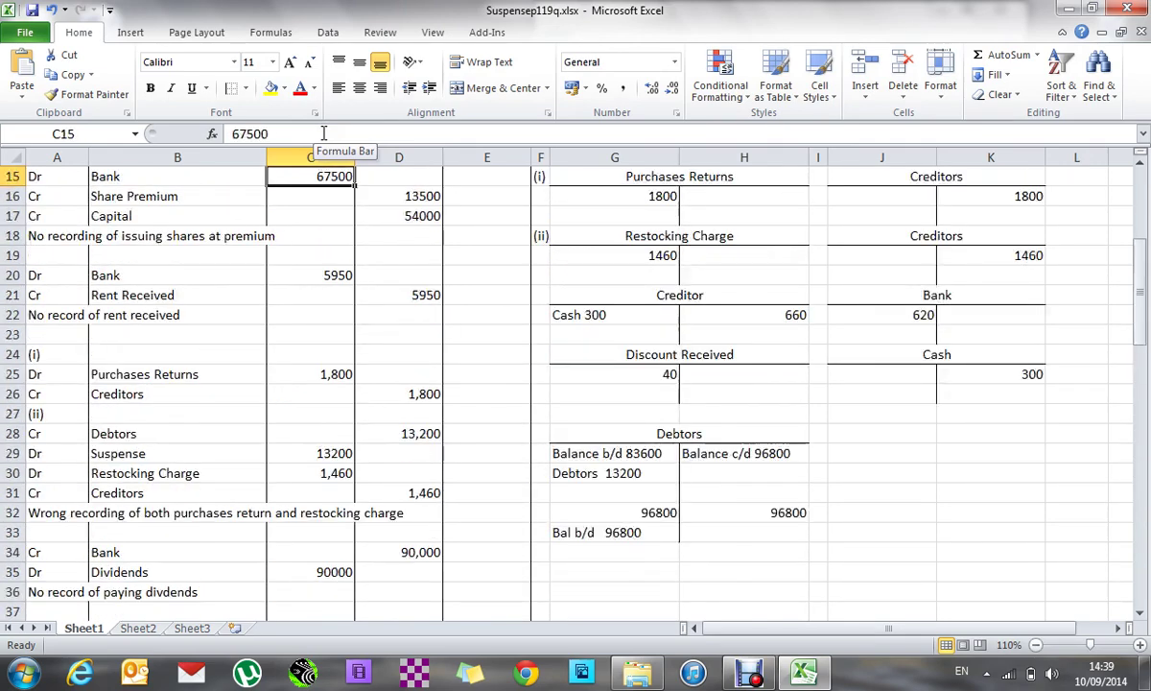
key("Down")
key("Down")
key("Down")
key("Down")
key("Down")
key("Down")
key("Down")
key("Down")
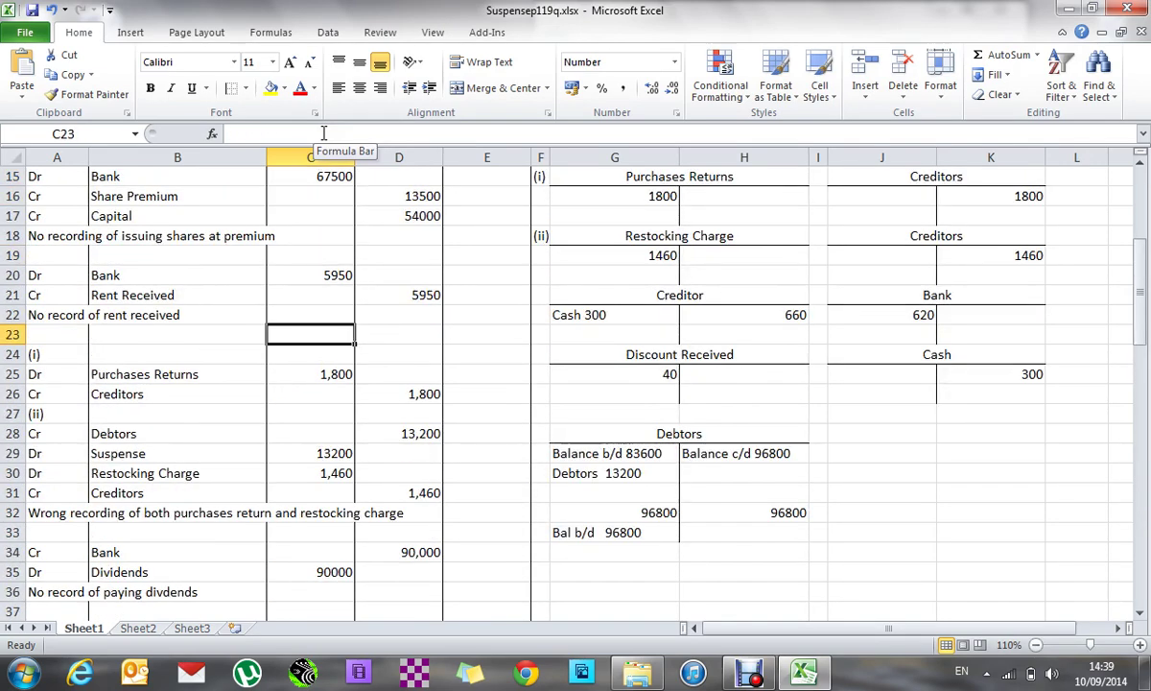
key("Down")
key("Down")
key("Down")
key("Down")
key("Down")
key("Down")
key("Down")
key("Down")
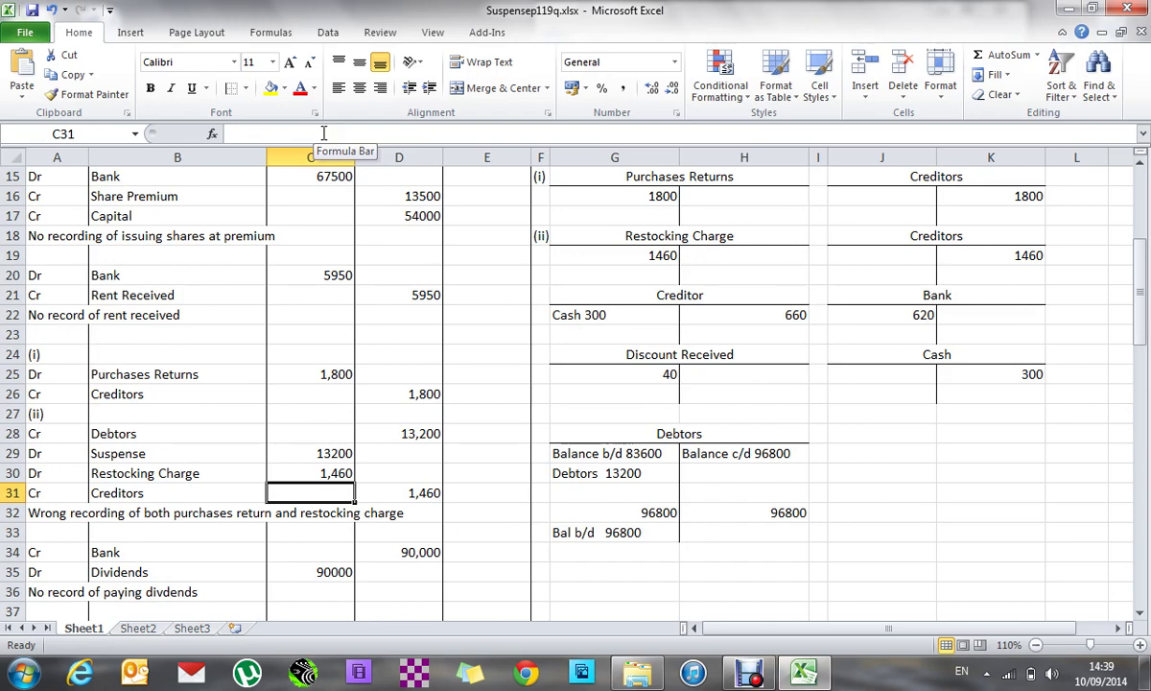
- Re-examine the journal's purchases returns correction (i) and the amount in C25
key("Down")
key("Up")
key("Up")
key("Up")
key("Up")
key("Up")
key("Up")
key("Up")
key("Up")
key("Down")
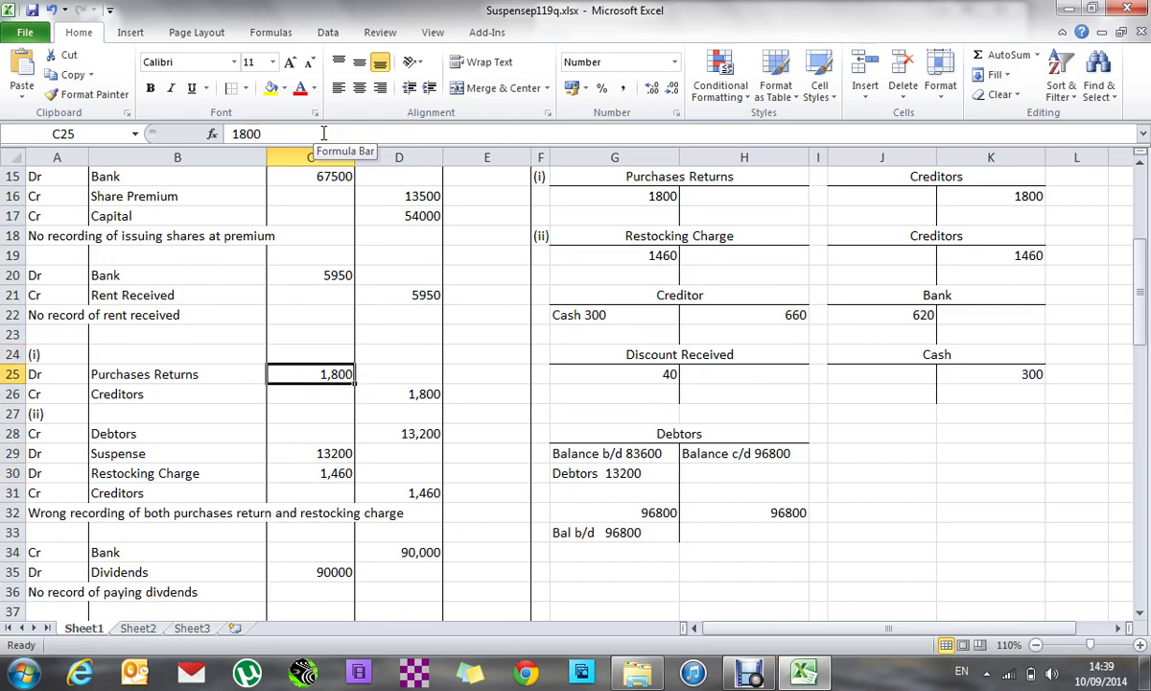
- Add a further 1800 to the Creditors formula in C78, making it =70200-1980+1800+1460+1800
key("Down")
key("Down")
key("Down")
key("Down")
key("Down")
key("Down")
key("Down")
key("Down")
key("Down")
key("Down")
key("Down")
key("Down")
key("Down")
key("Down")
key("Down")
key("Down")
key("Down")
key("Down")
key("Down")
key("Down")
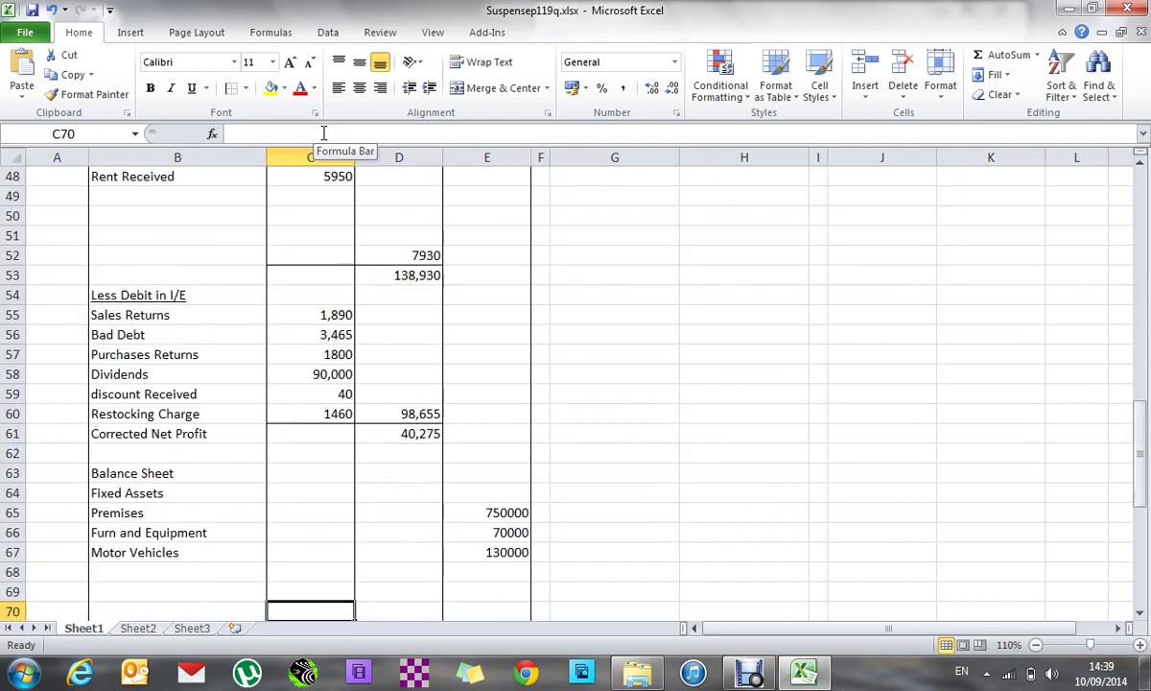
key("Down")
key("Down")
key("Down")
key("Down")
key("Down")
key("Down")
key("Down")
key("Down")
key("Down")
key("Down")
key("Down")
key("Down")
key("Down")
key("Down")
key("Down")
key("Up")
key("Up")
key("Up")
key("Up")
key("Up")
key("Up")
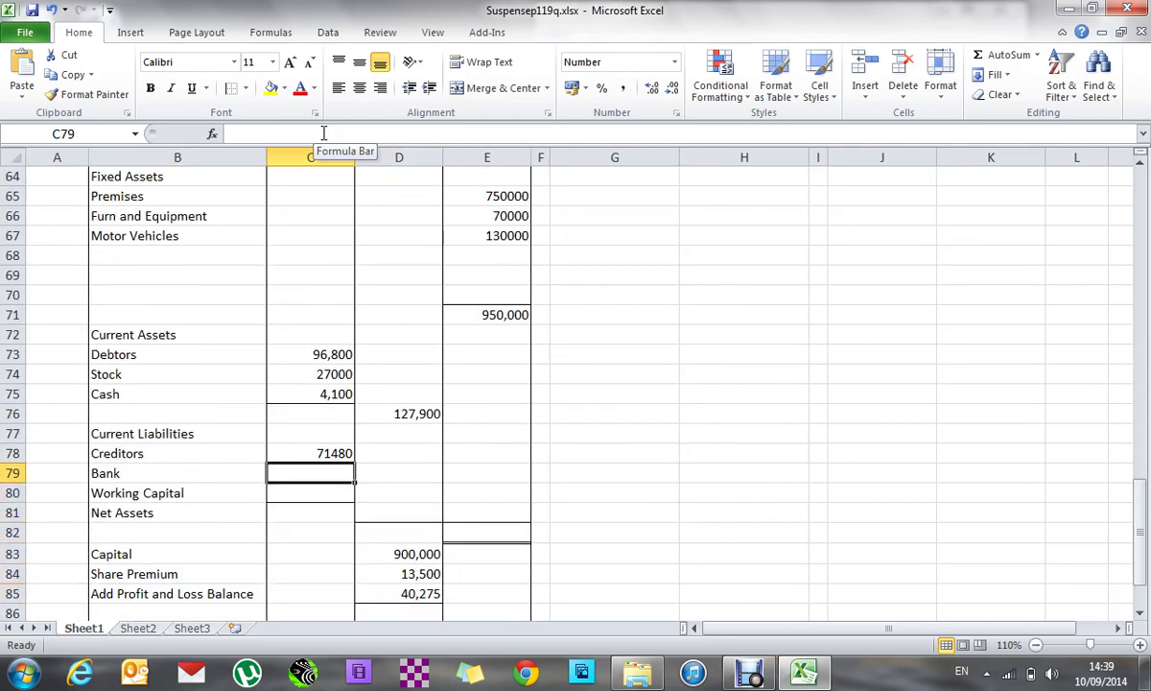
key("Up")
left_click(403, 135)
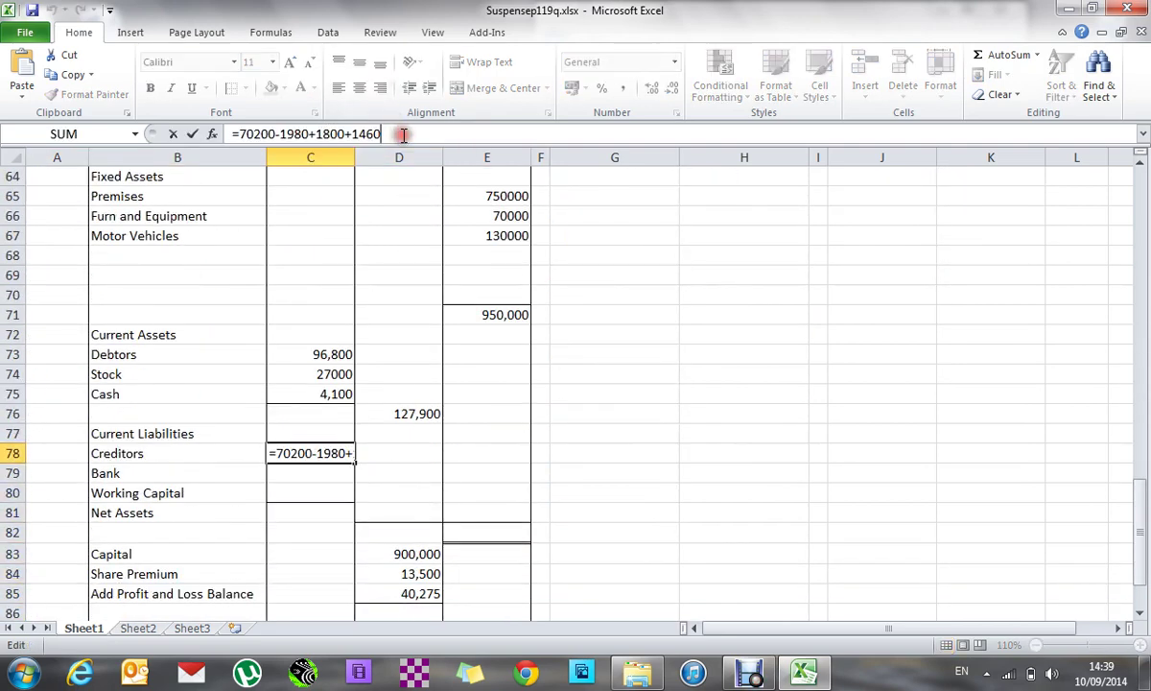
type("+1")
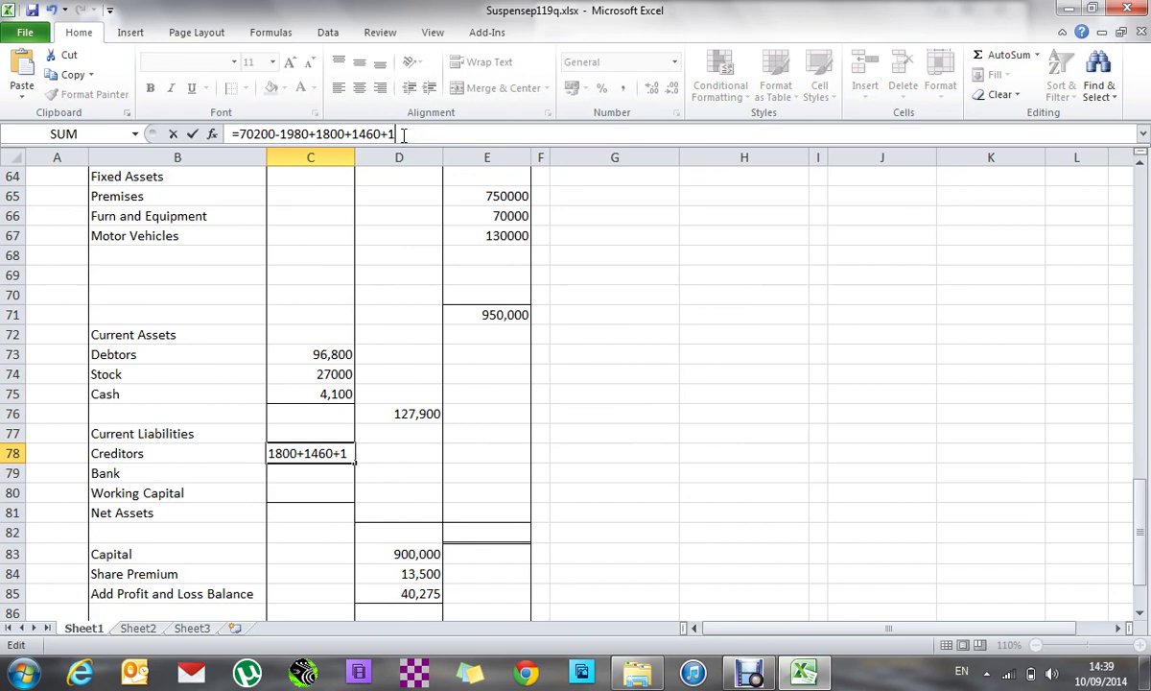
type("800")
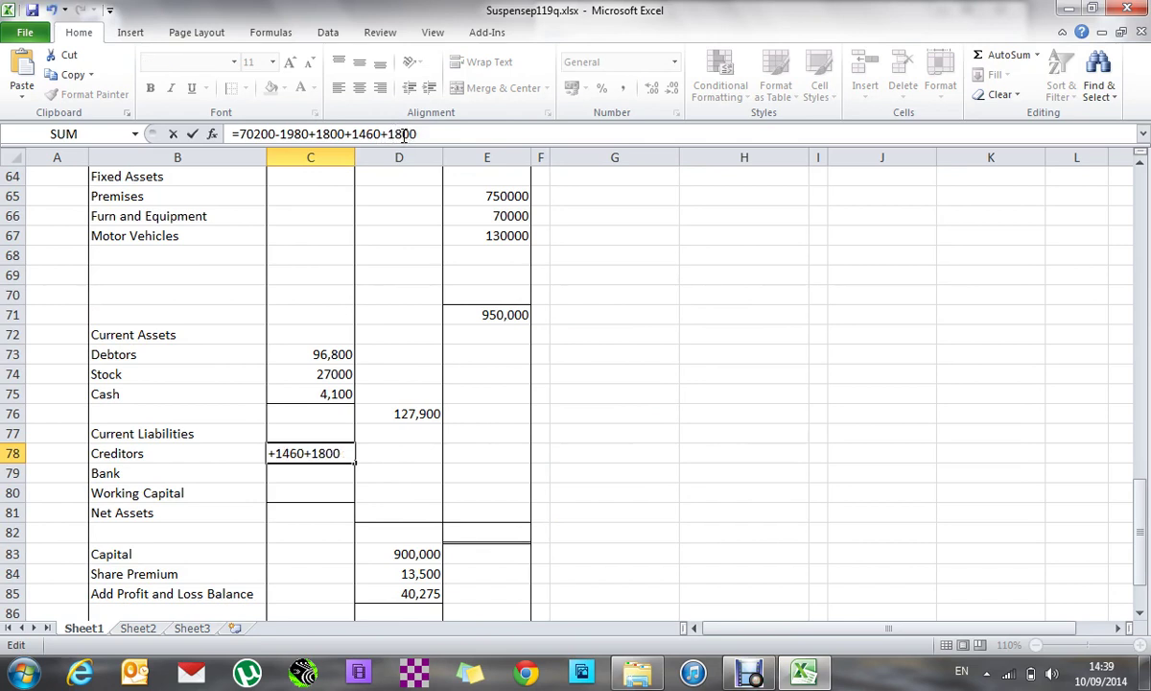
key("Return")
key("Up")
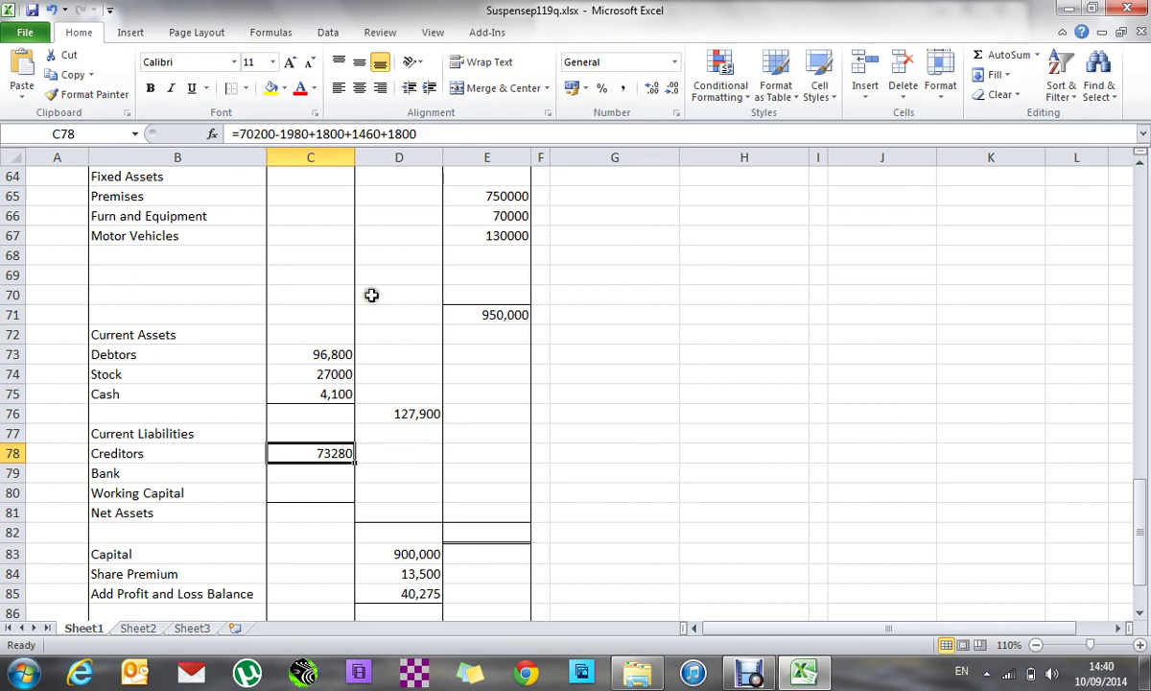
- Start the Balance Sheet's Bank figure in C79 with the formula =17800
left_click(312, 475)
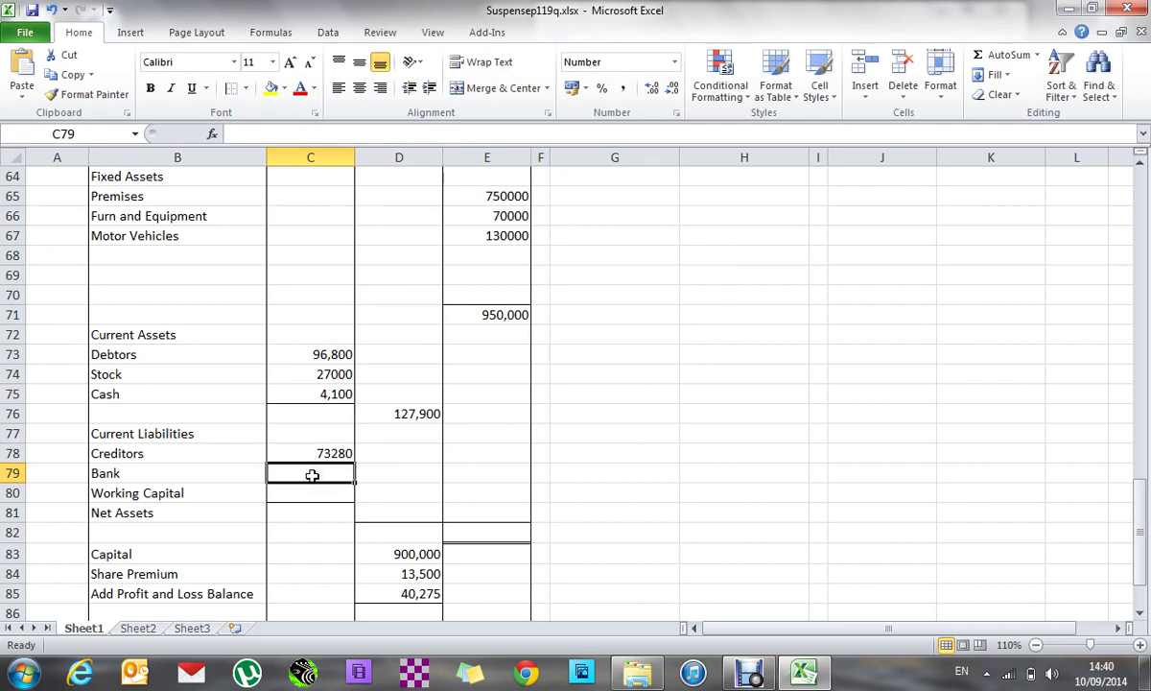
type("=")
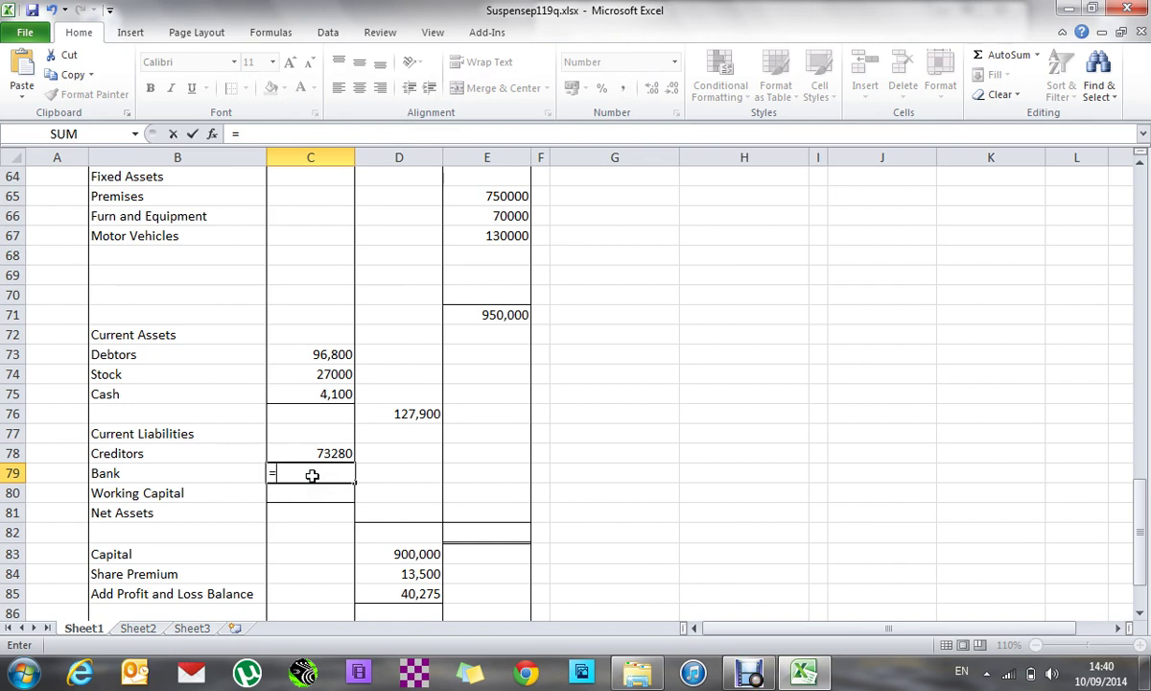
type("17800")
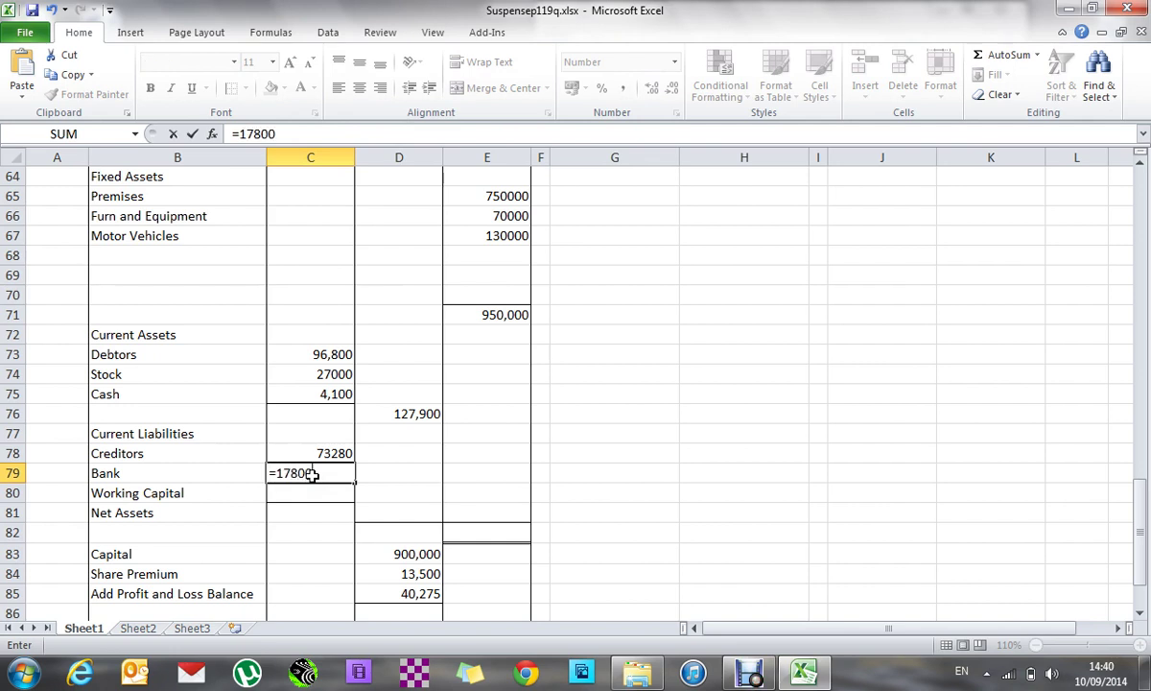
key("Return")
- Return to the top of the General Journal and examine the bank credit for the dishonoured cheque in D11
key("Up")
key("Up")
key("Up")
key("Up")
key("Up")
key("Up")
key("Up")
key("Up")
key("Up")
key("Up")
key("Up")
key("Up")
key("Up")
key("Up")
key("Up")
key("Up")
key("Up")
key("Up")
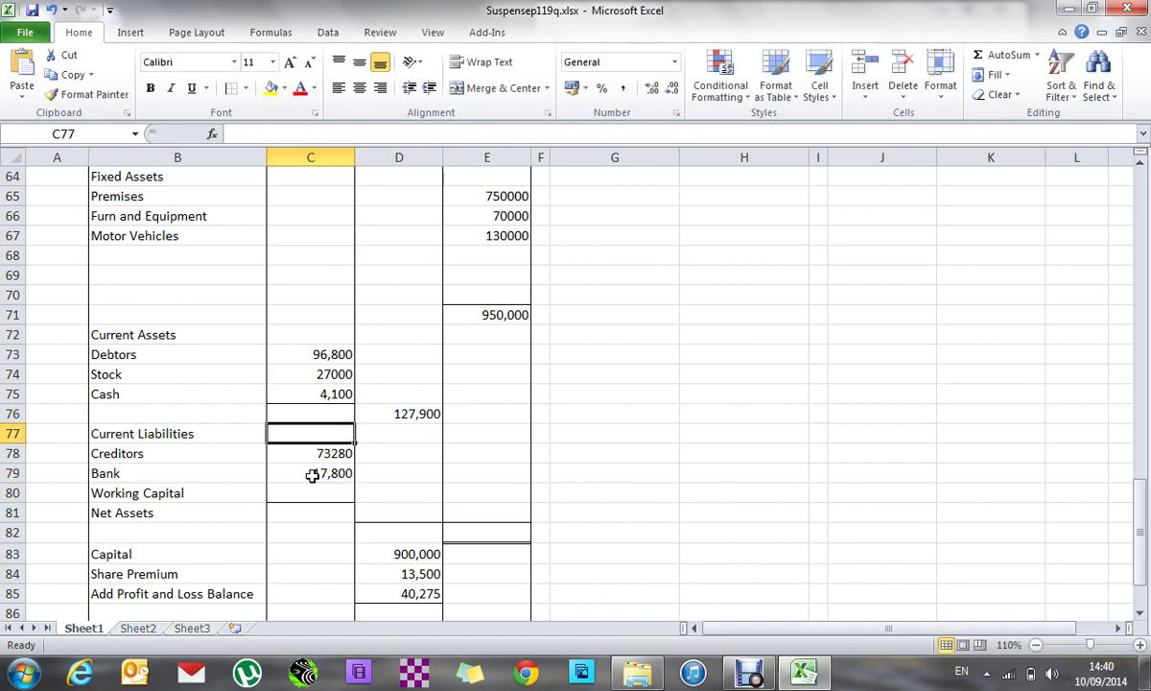
key("Up")
key("Up")
key("Up")
key("Up")
key("Up")
key("Up")
key("Up")
key("Up")
key("Up")
key("Up")
key("Up")
key("Up")
key("Up")
key("Up")
key("Up")
key("Up")
key("Up")
key("Up")
key("Up")
key("Up")
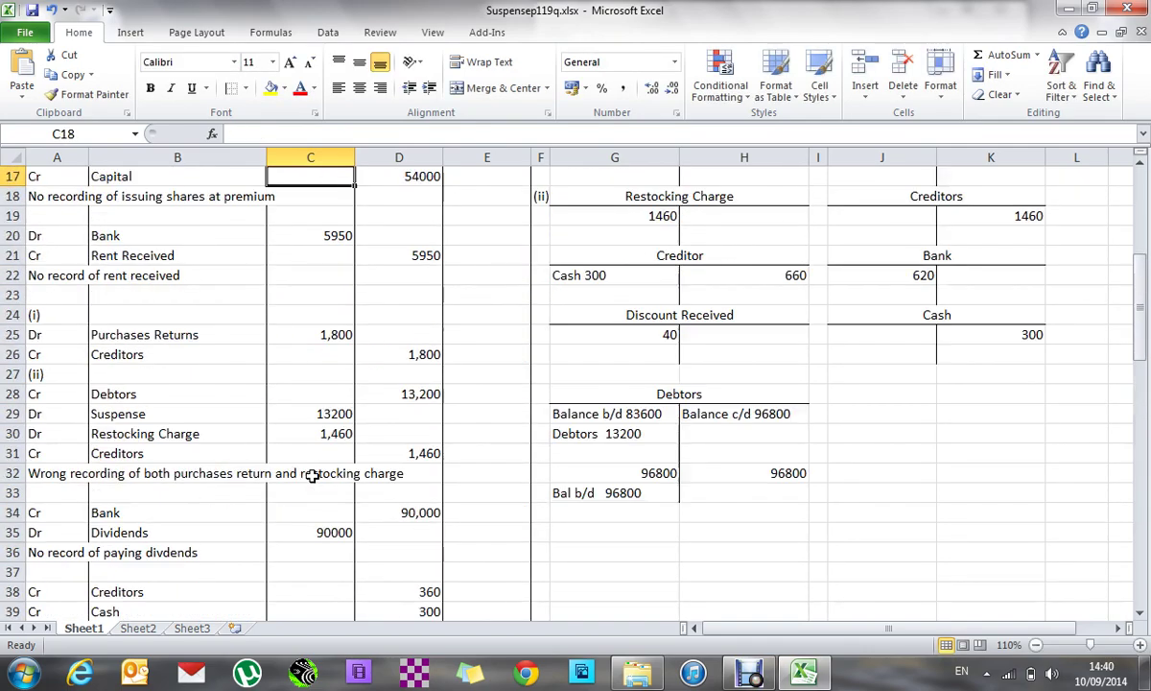
key("Up")
key("Up")
key("Up")
key("Up")
key("Down")
key("Down")
key("Down")
key("Down")
key("Down")
key("Down")
key("Down")
key("Down")
key("Down")
key("Down")
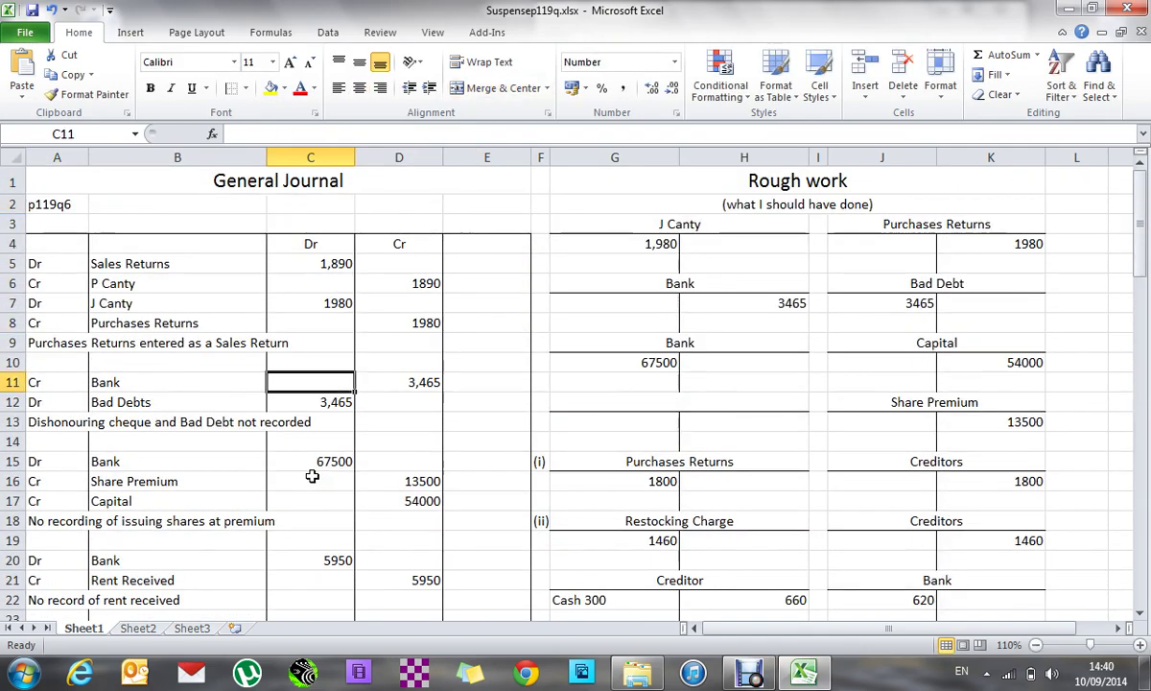
key("Down")
key("Up")
key("Right")
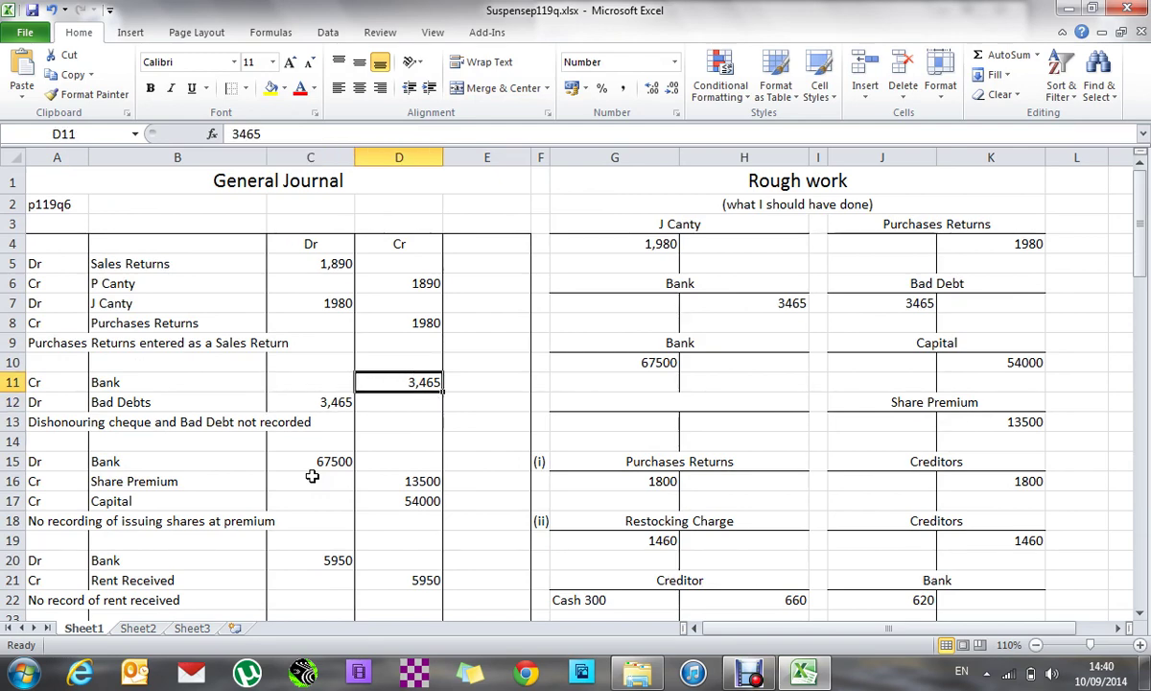
- Review the journal entries from row 15 to row 32 for further bank adjustments, including the share issue and rent received
key("Down")
key("Down")
key("Down")
key("Down")
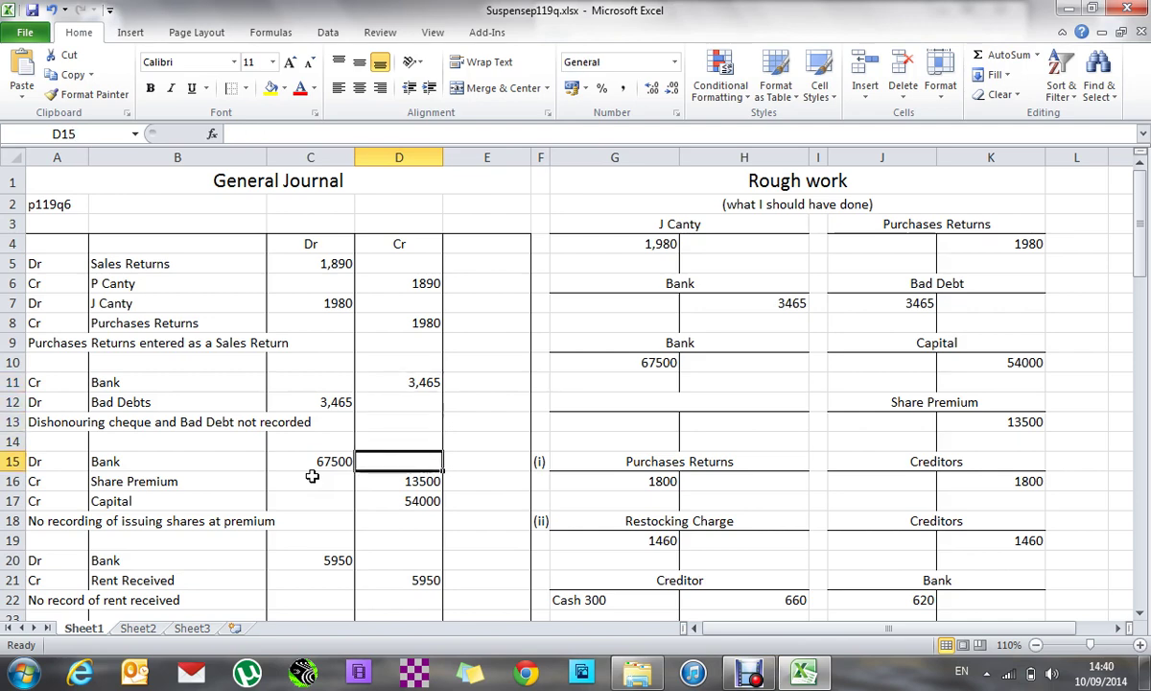
key("Down")
key("Down")
key("Down")
key("Down")
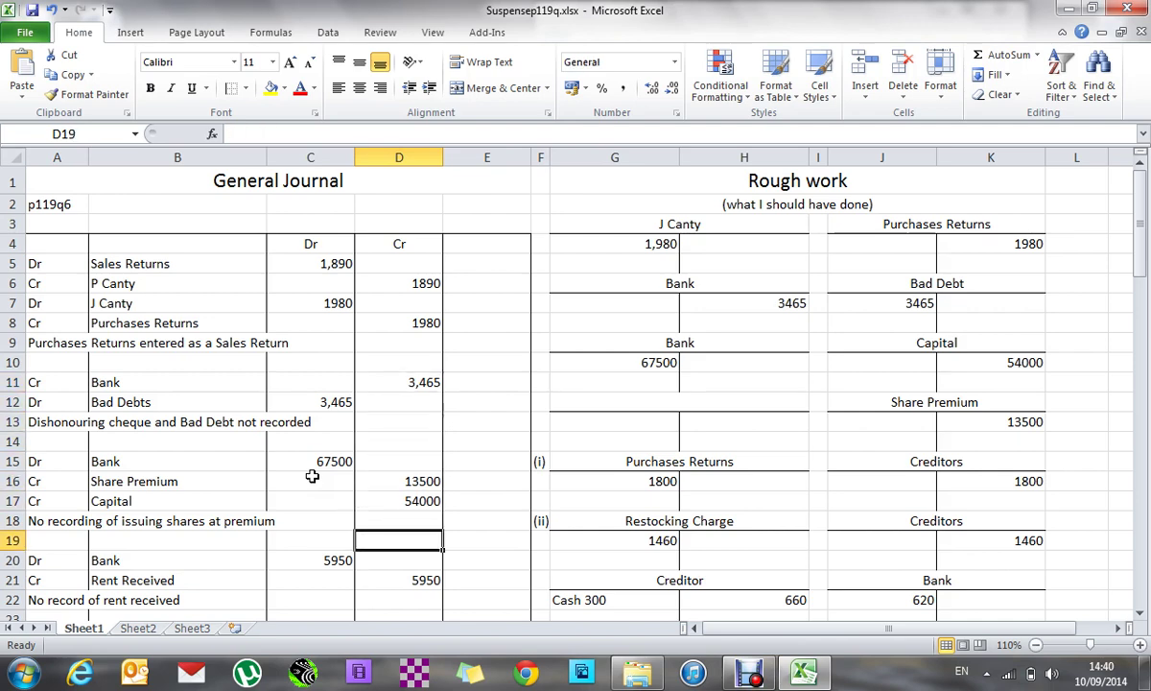
key("Down")
key("Down")
key("Down")
key("Down")
key("Down")
key("Down")
key("Down")
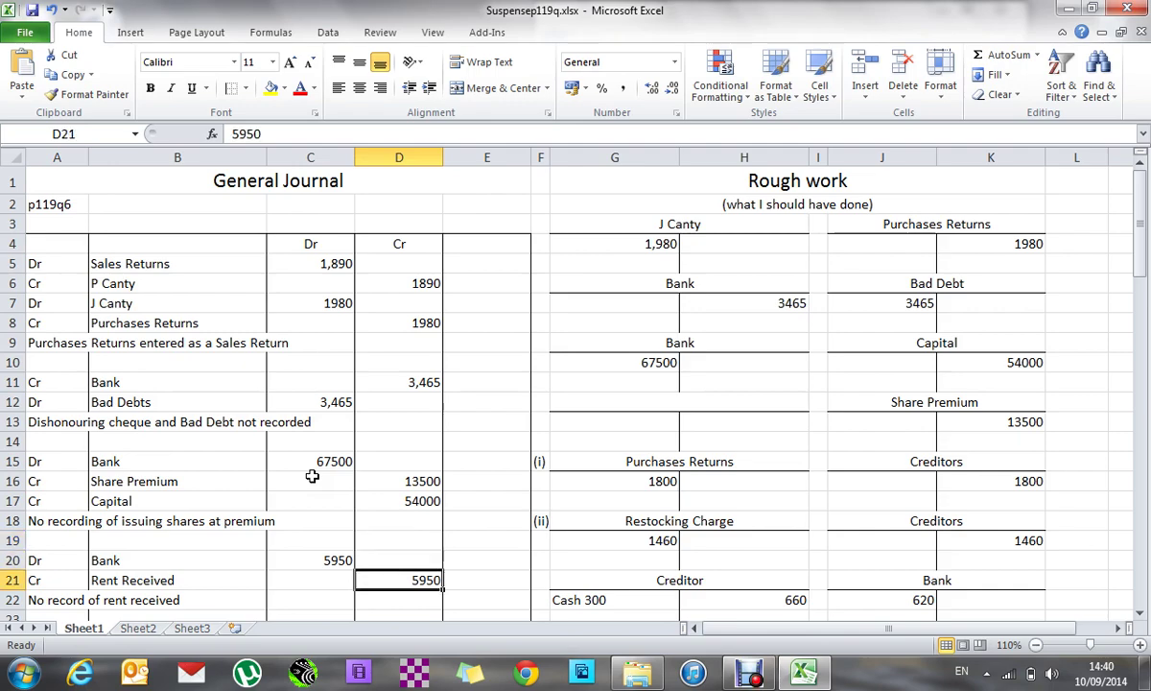
key("Down")
key("Down")
key("Down")
key("Down")
key("Down")
key("Down")
key("Down")
key("Down")
key("Down")
key("Down")
key("Down")
key("Down")
key("Down")
key("Down")
key("Down")
key("Down")
key("Down")
key("Down")
key("Down")
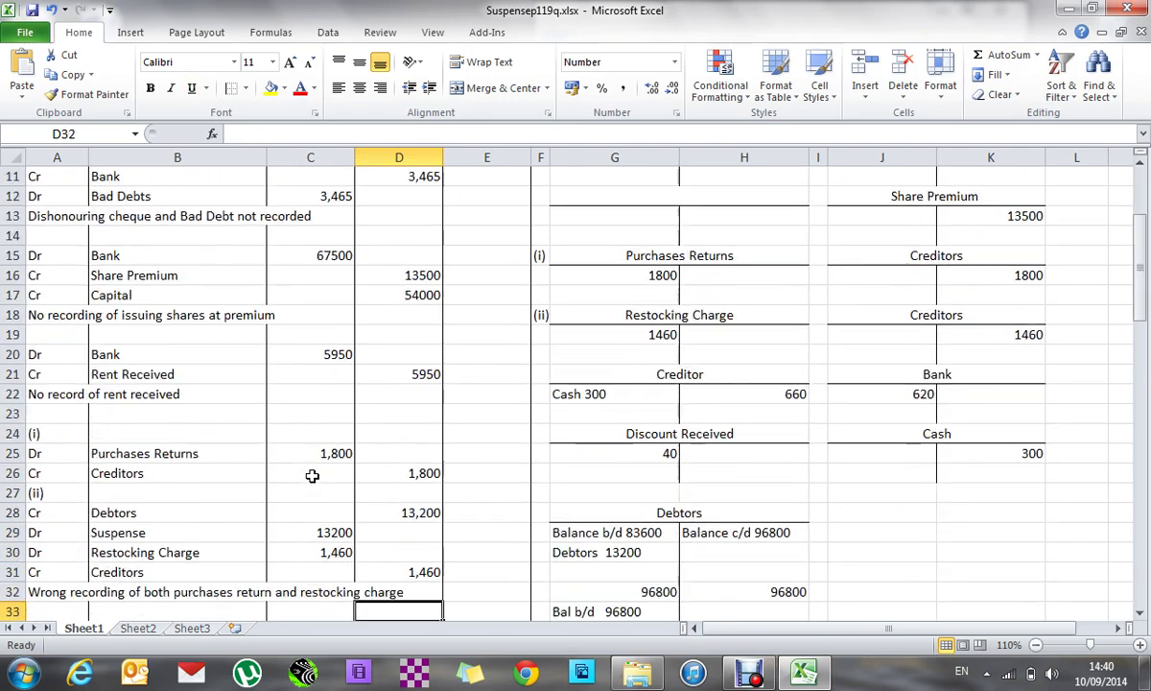
- Extend the Balance Sheet's Bank formula in C79 to =17800+3465-67500
key("Down")
key("Down")
key("Down")
key("Down")
key("Down")
key("Down")
key("Down")
key("Down")
key("Down")
key("Down")
key("Down")
key("Down")
key("Down")
key("Down")
key("Down")
key("Down")
key("Down")
key("Down")
key("Down")
key("Down")
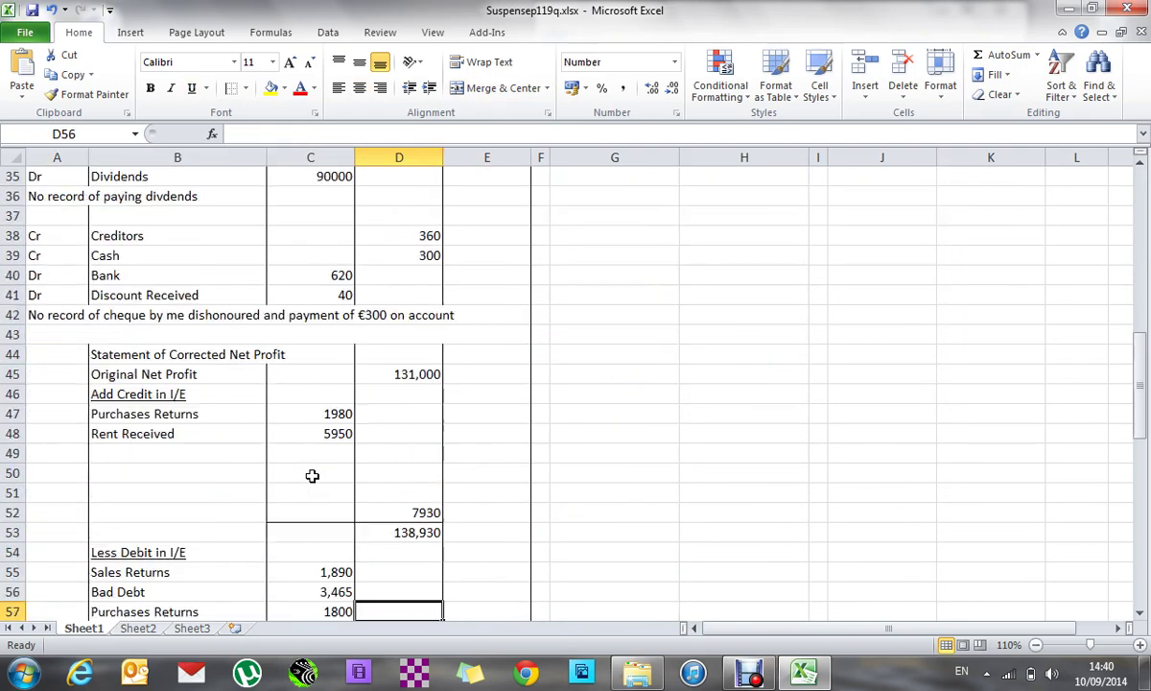
key("Down")
key("Down")
key("Down")
key("Down")
key("Down")
key("Down")
key("Down")
key("Down")
key("Down")
key("Down")
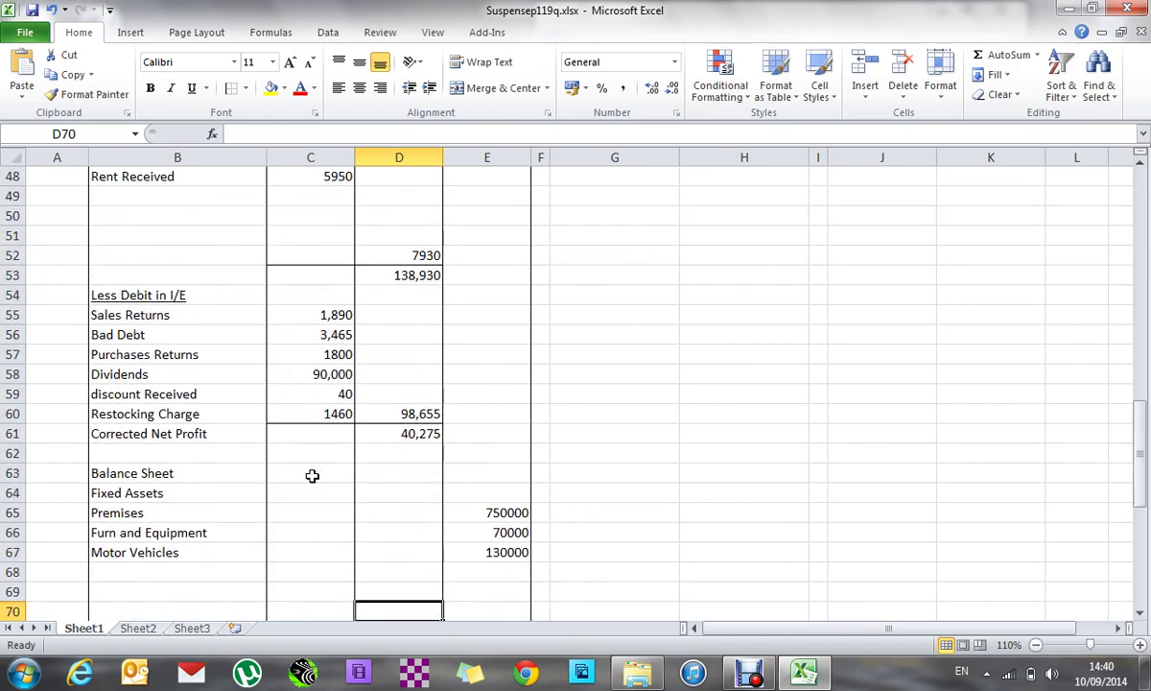
key("Down")
key("Down")
key("Down")
key("Down")
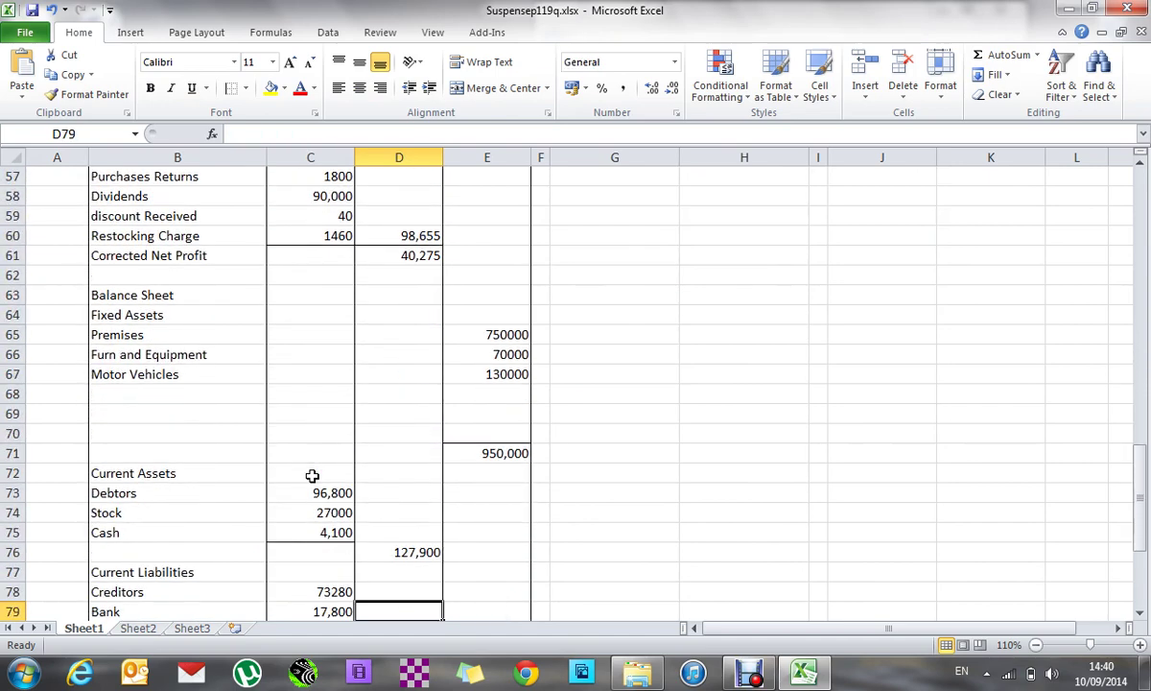
key("Left")
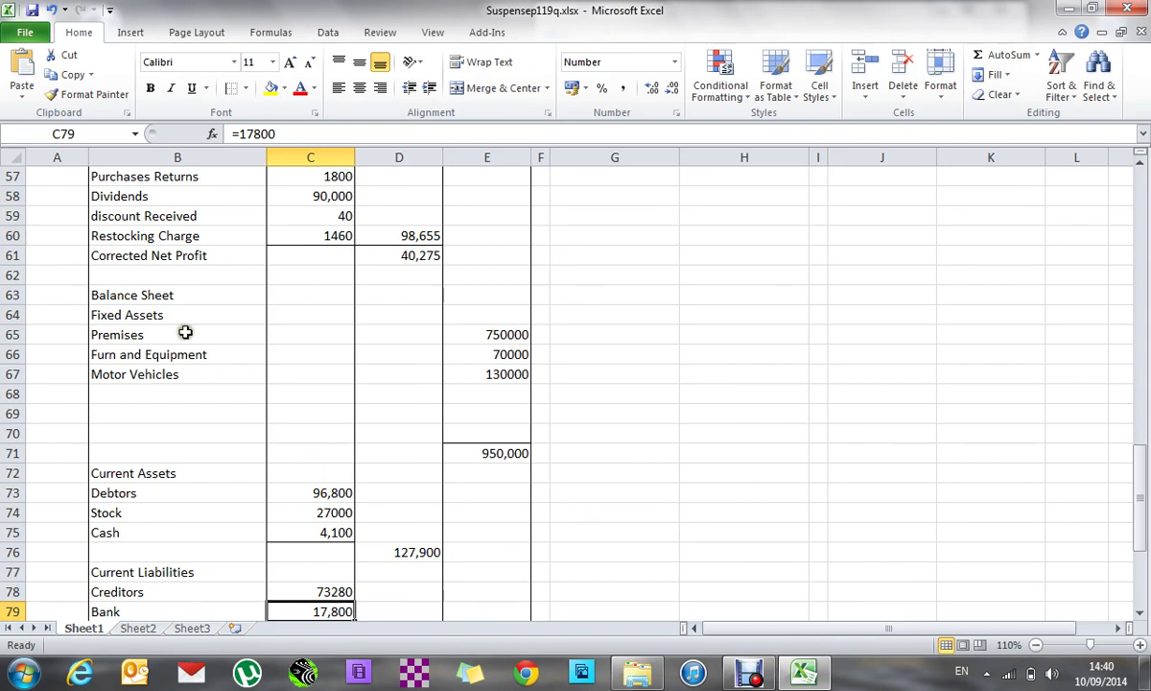
left_click(319, 133)
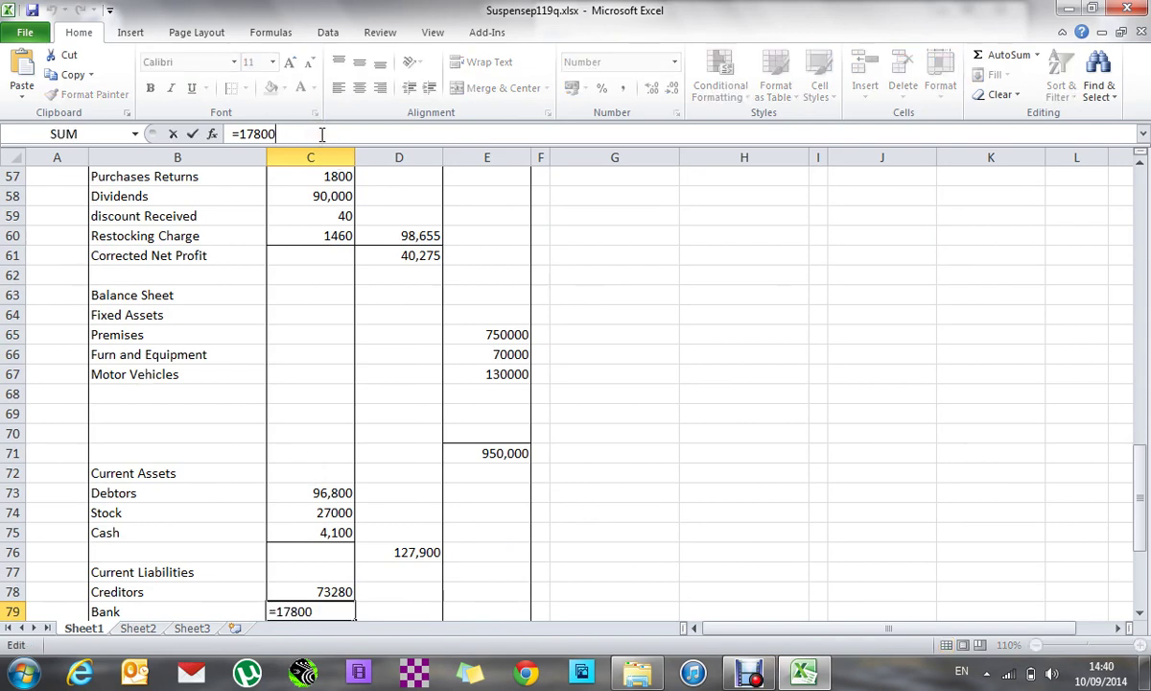
type("+3465")
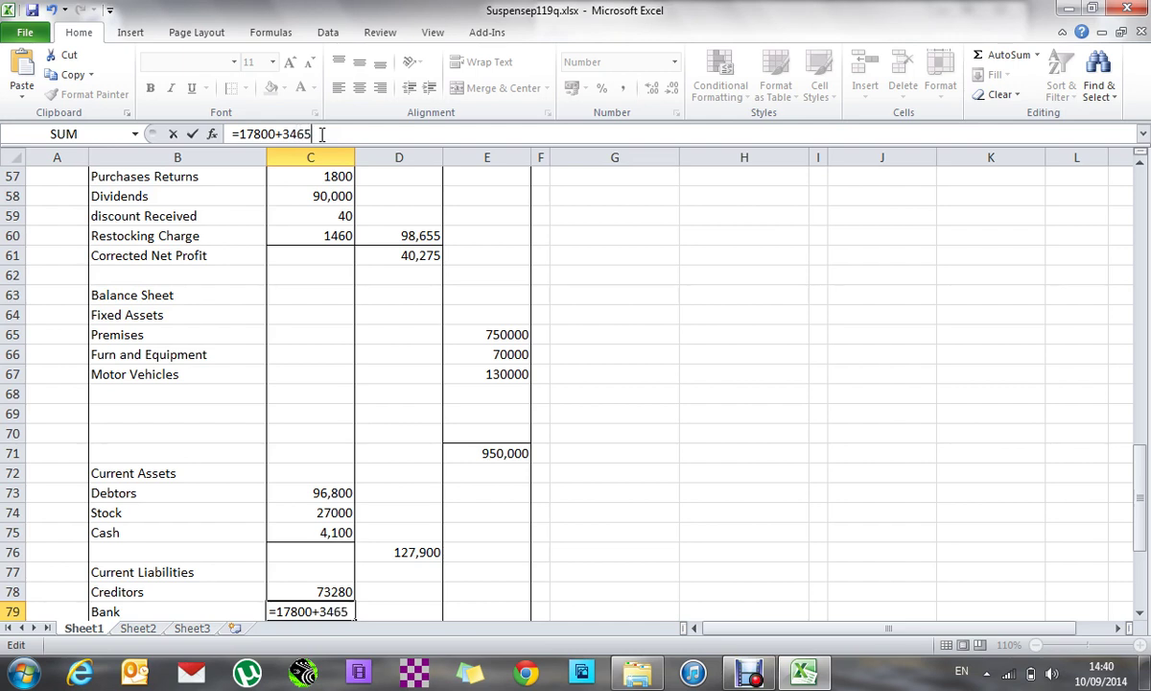
type("-")
type("67500")
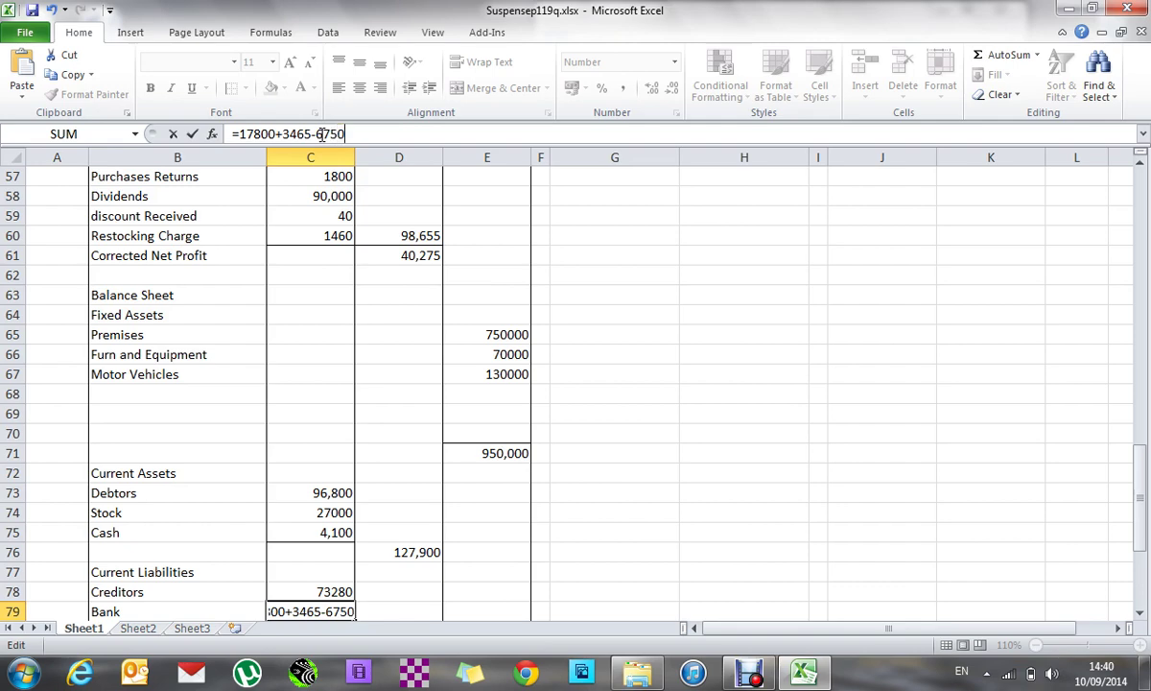
key("Return")
- Return to the General Journal and examine the bank debits for the share issue in C15 and rent received in C20
key("Up")
key("Up")
key("Up")
key("Up")
key("Up")
key("Up")
key("Up")
key("Up")
key("Up")
key("Up")
key("Up")
key("Up")
key("Up")
key("Up")
key("Up")
key("Up")
key("Up")
key("Up")
key("Up")
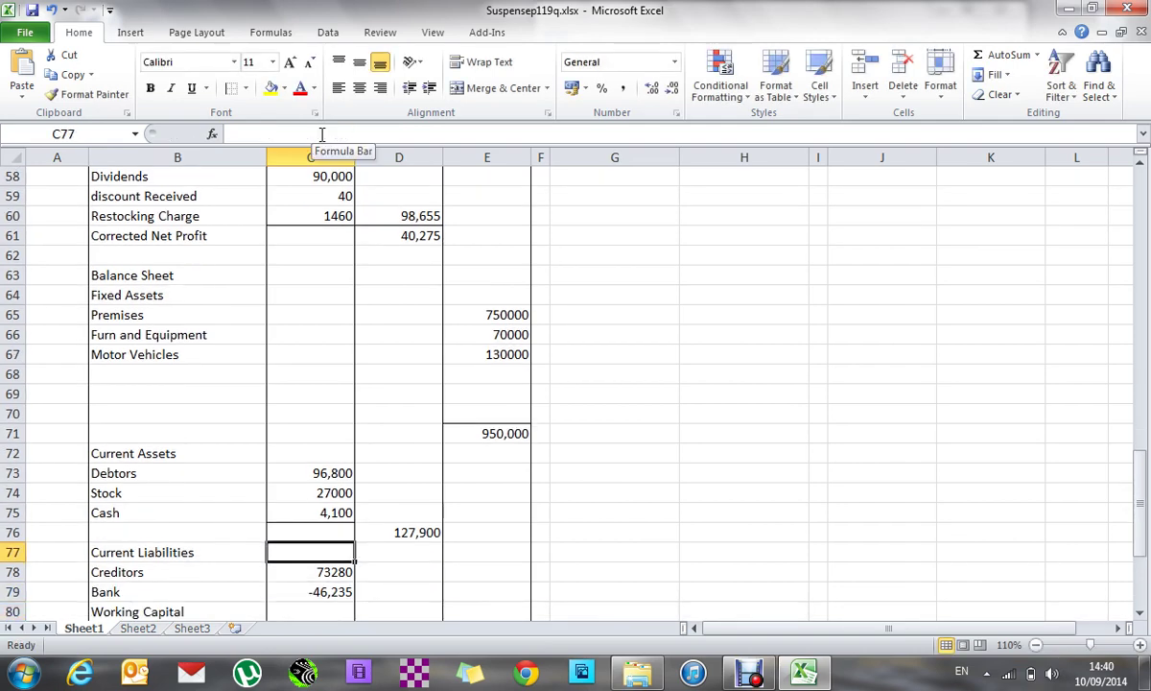
key("Up")
key("Up")
key("Up")
key("Up")
key("Up")
key("Up")
key("Up")
key("Up")
key("Up")
key("Up")
key("Up")
key("Up")
key("Up")
key("Up")
key("Up")
key("Up")
key("Up")
key("Up")
key("Up")
key("Up")
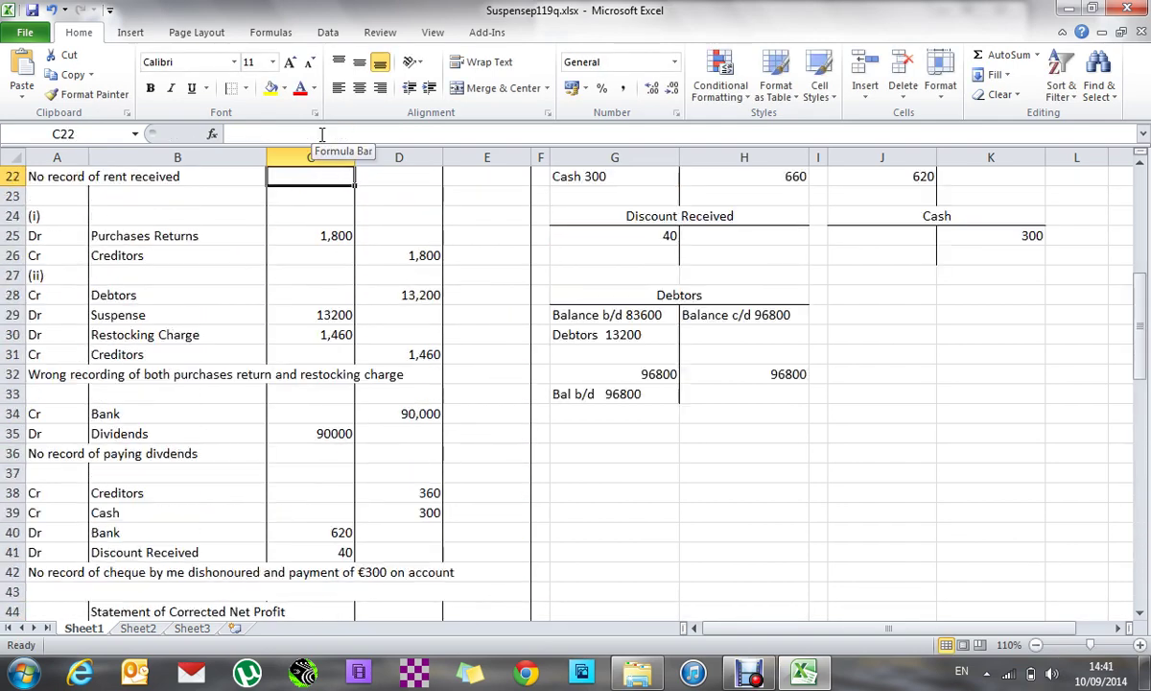
key("Up")
key("Up")
key("Up")
key("Up")
key("Up")
key("Up")
key("Up")
key("Up")
key("Up")
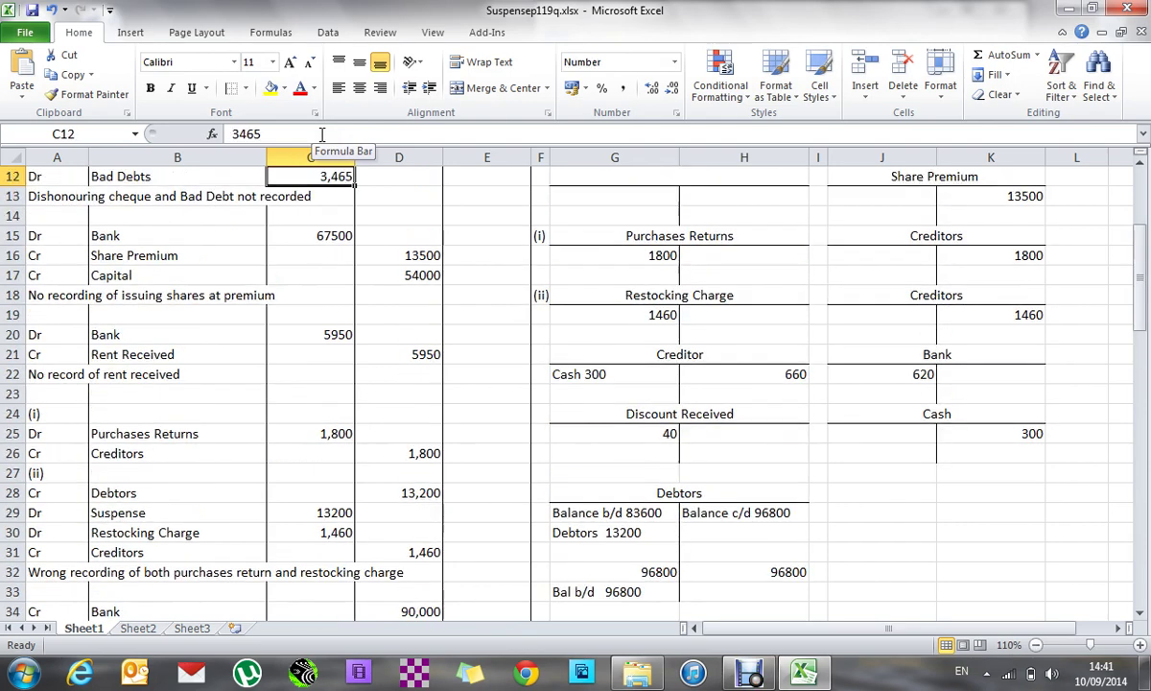
key("Down")
key("Down")
key("Down")
key("Down")
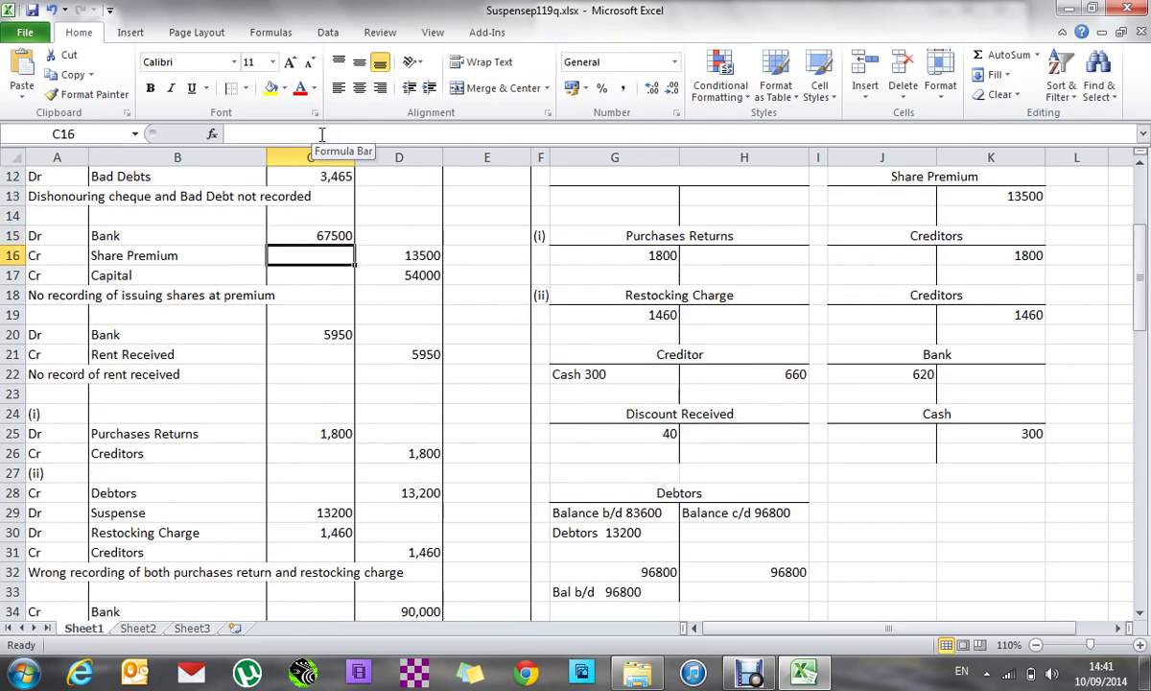
key("Down")
key("Down")
key("Down")
key("Down")
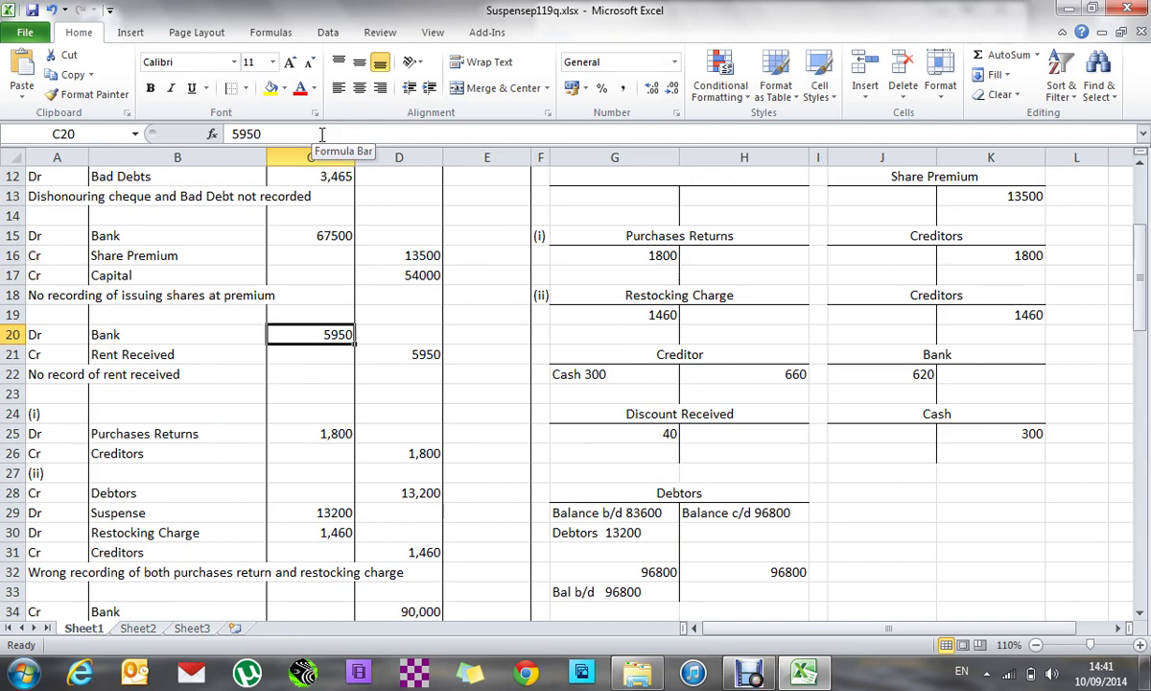
- Examine the journal entries from row 21 down to the bank debit for the dishonoured cheque in C40
key("Down")
key("Down")
key("Down")
key("Down")
key("Down")
key("Down")
key("Down")
key("Down")
key("Down")
key("Down")
key("Down")
key("Down")
key("Down")
key("Down")
key("Down")
key("Down")
key("Down")
key("Down")
key("Down")
key("Down")
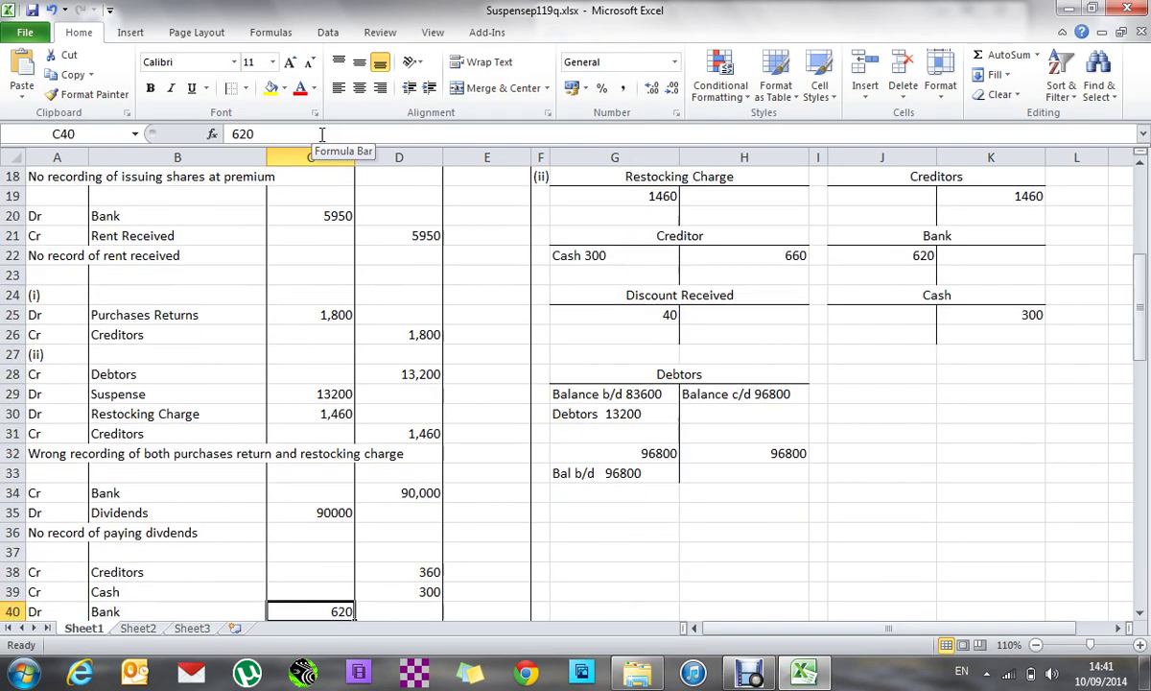
- Go back through the journal and examine the bank credit for the unrecorded dividends in D34
key("Up")
key("Up")
key("Up")
key("Up")
key("Up")
key("Up")
key("Up")
key("Up")
key("Up")
key("Up")
key("Down")
key("Down")
key("Down")
key("Down")
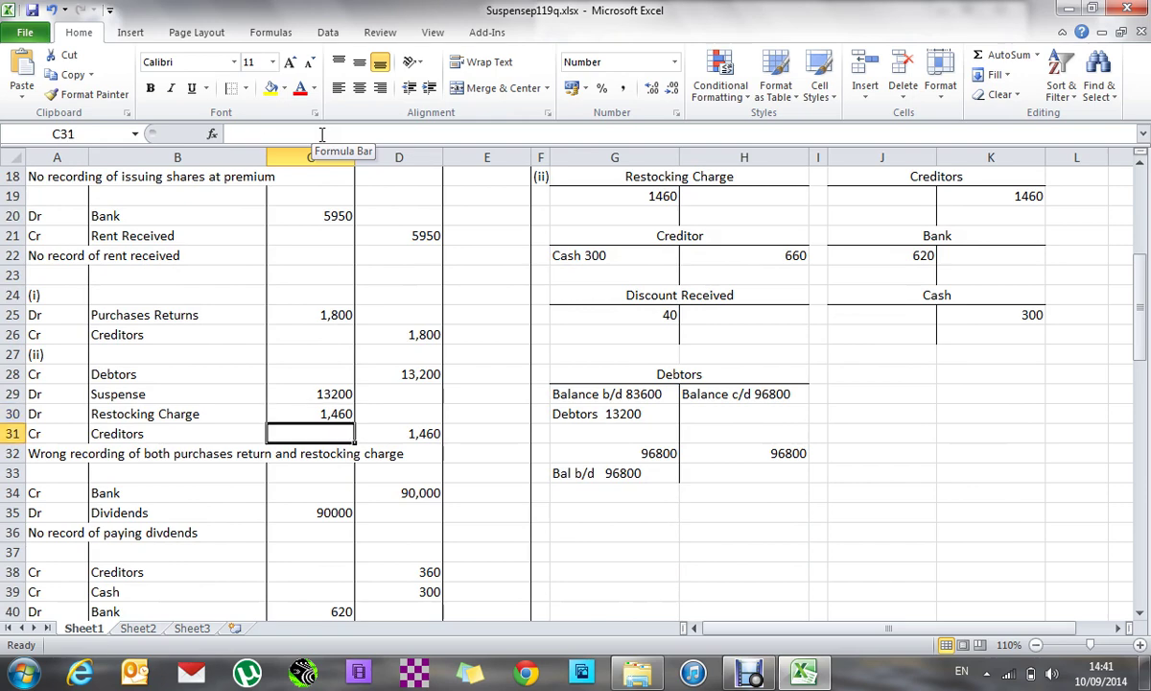
key("Right")
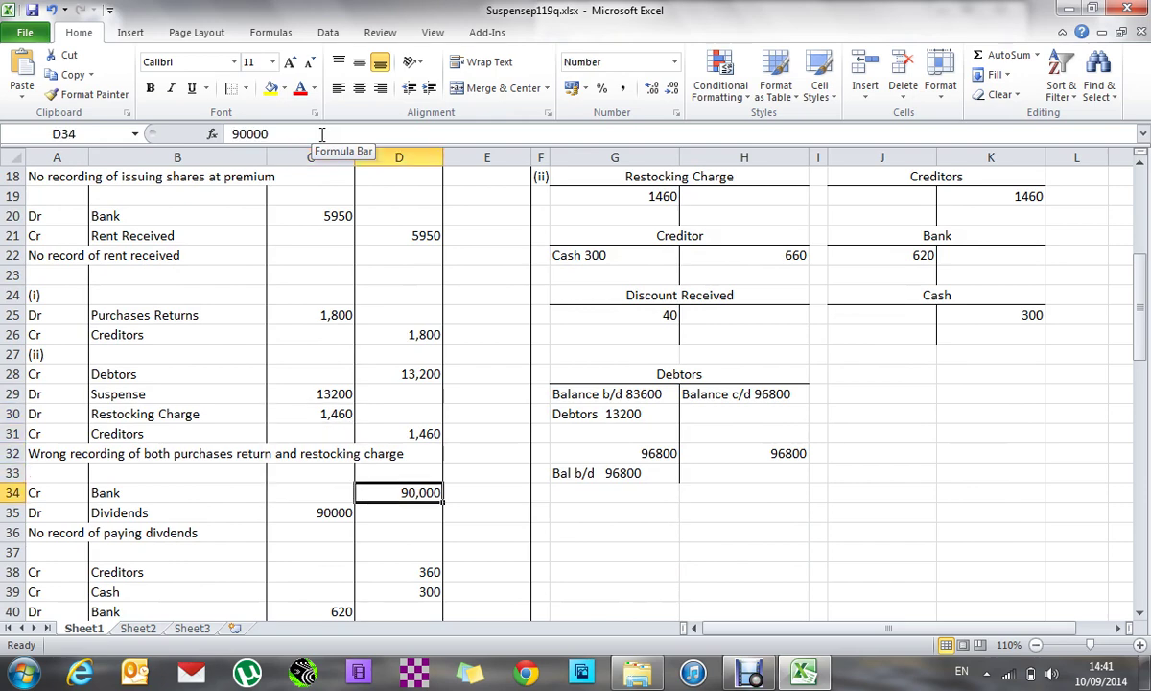
key("Down")
key("Down")
key("Down")
key("Down")
key("Down")
key("Down")
key("Down")
key("Down")
key("Down")
key("Down")
key("Down")
key("Down")
key("Down")
key("Down")
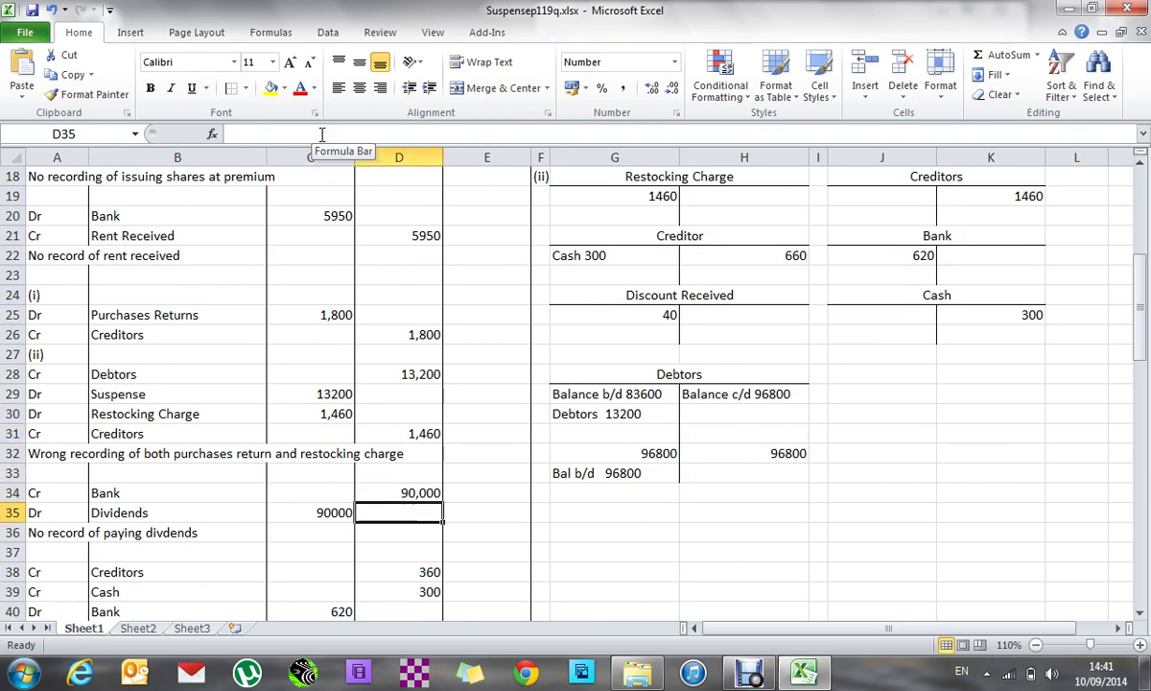
key("Up")
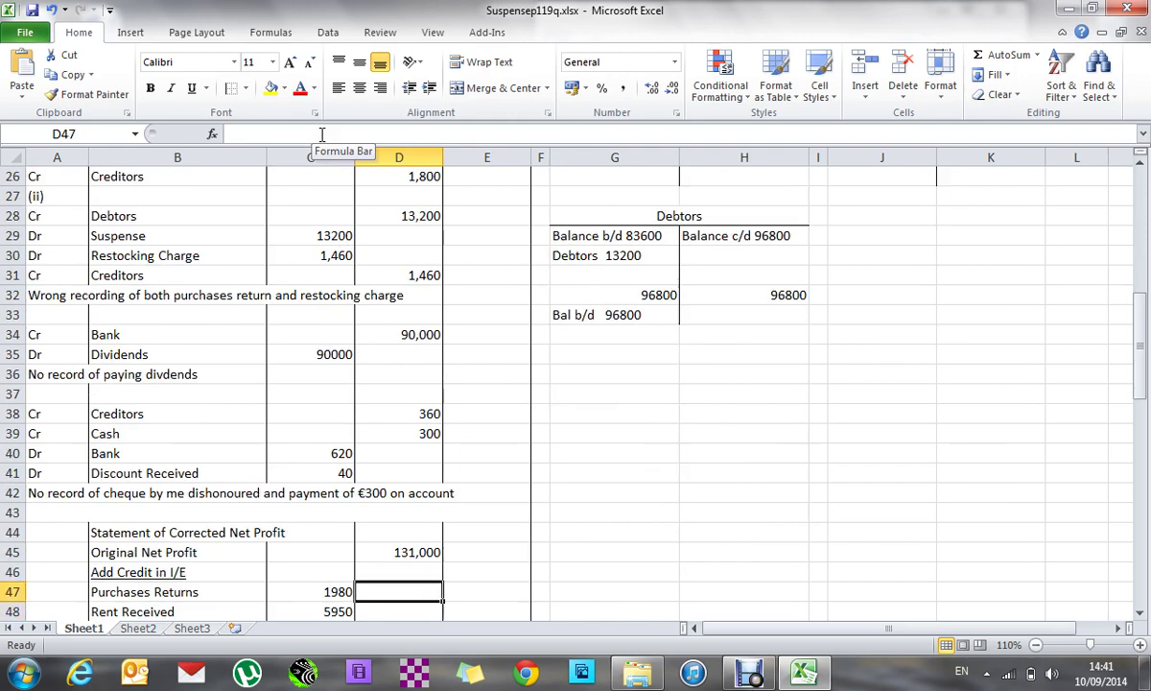
key("Down")
key("Down")
key("Down")
key("Down")
key("Down")
key("Down")
key("Down")
key("Down")
key("Down")
key("Down")
key("Down")
key("Down")
key("Down")
key("Down")
key("Down")
key("Down")
key("Down")
key("Down")
key("Down")
key("Down")
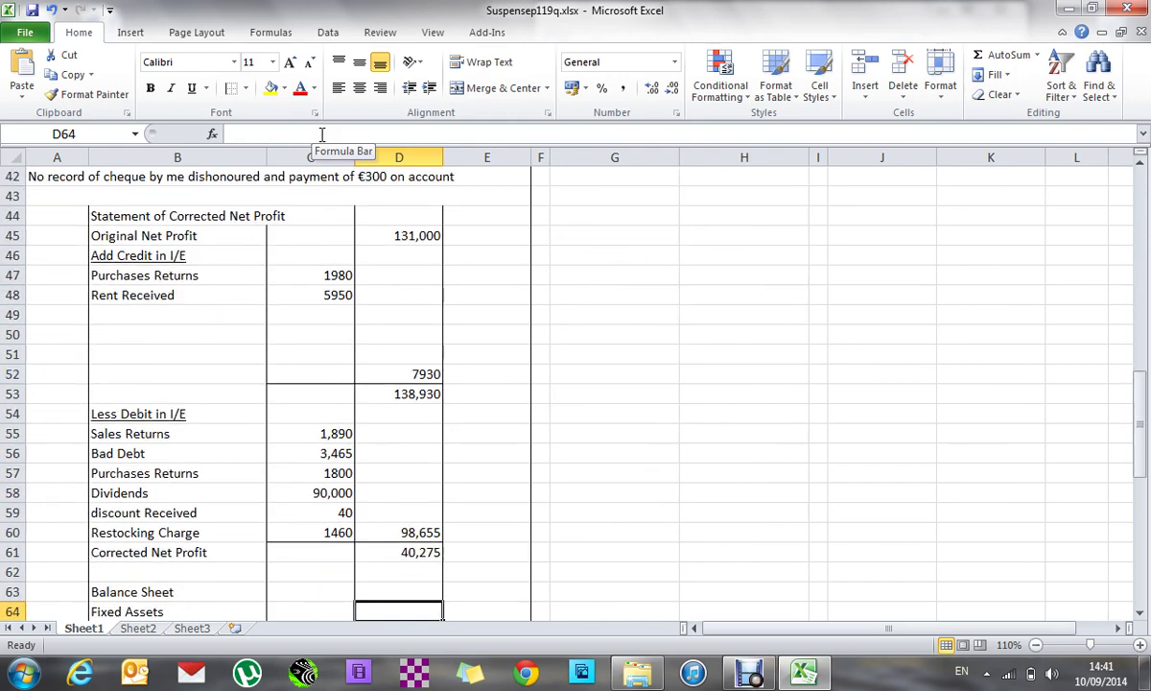
key("Down")
key("Down")
key("Down")
key("Down")
key("Down")
key("Down")
key("Down")
key("Down")
key("Down")
key("Down")
key("Down")
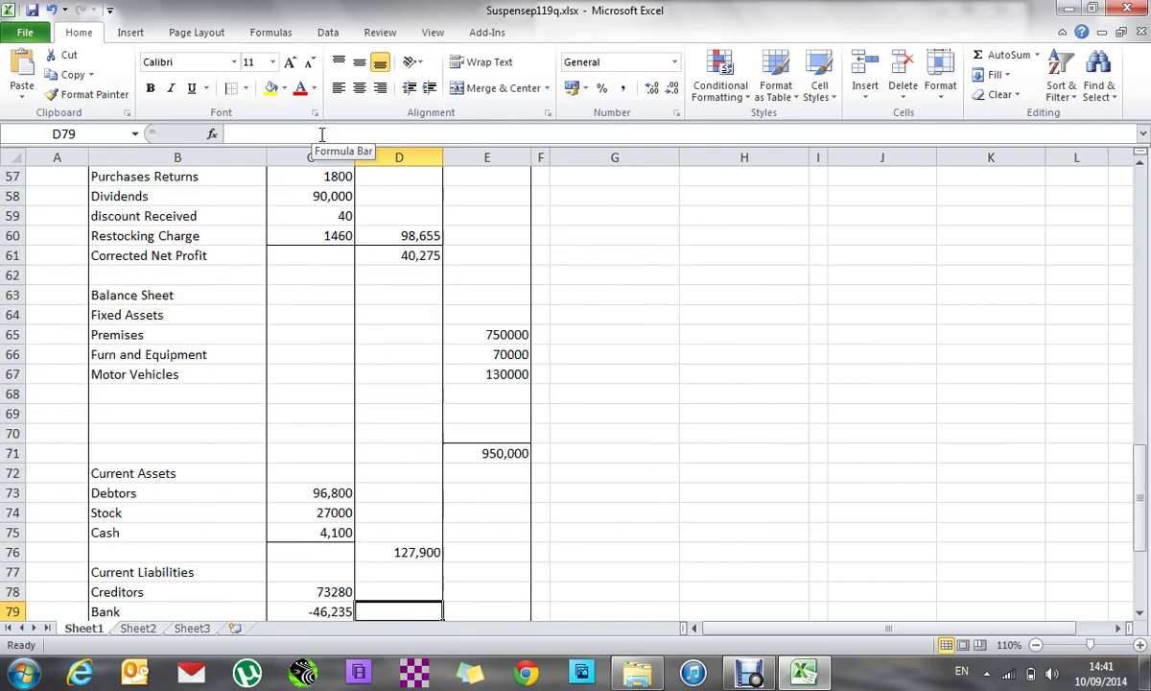
key("Down")
key("Up")
key("Left")
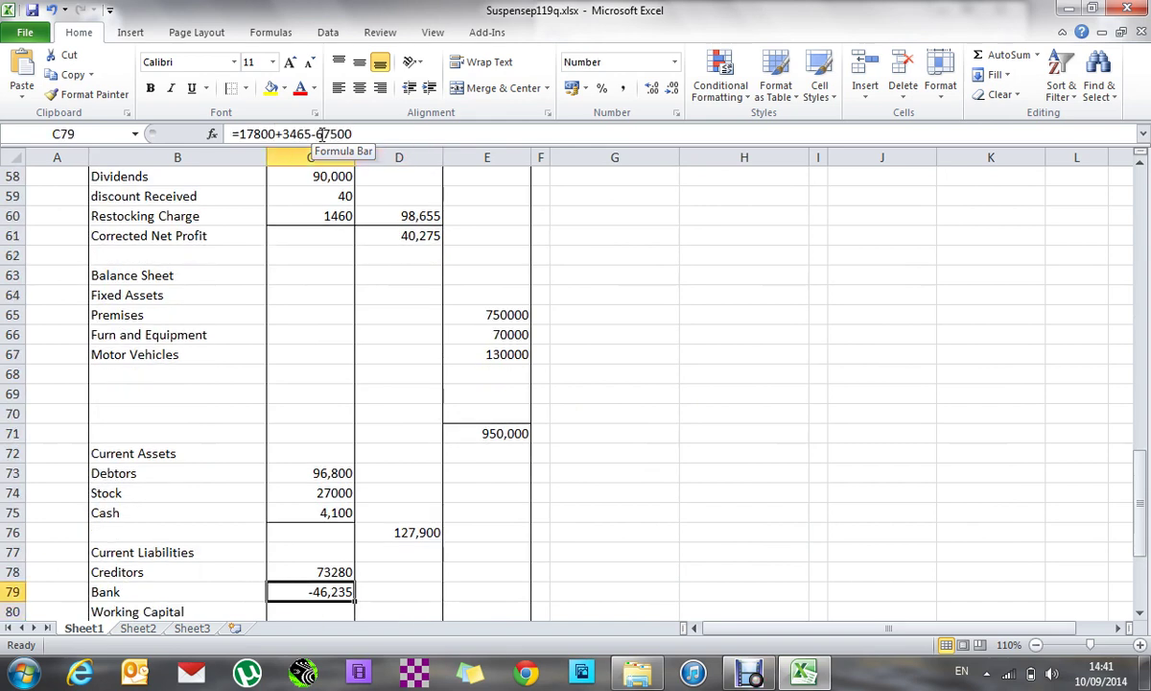
left_click(383, 128)
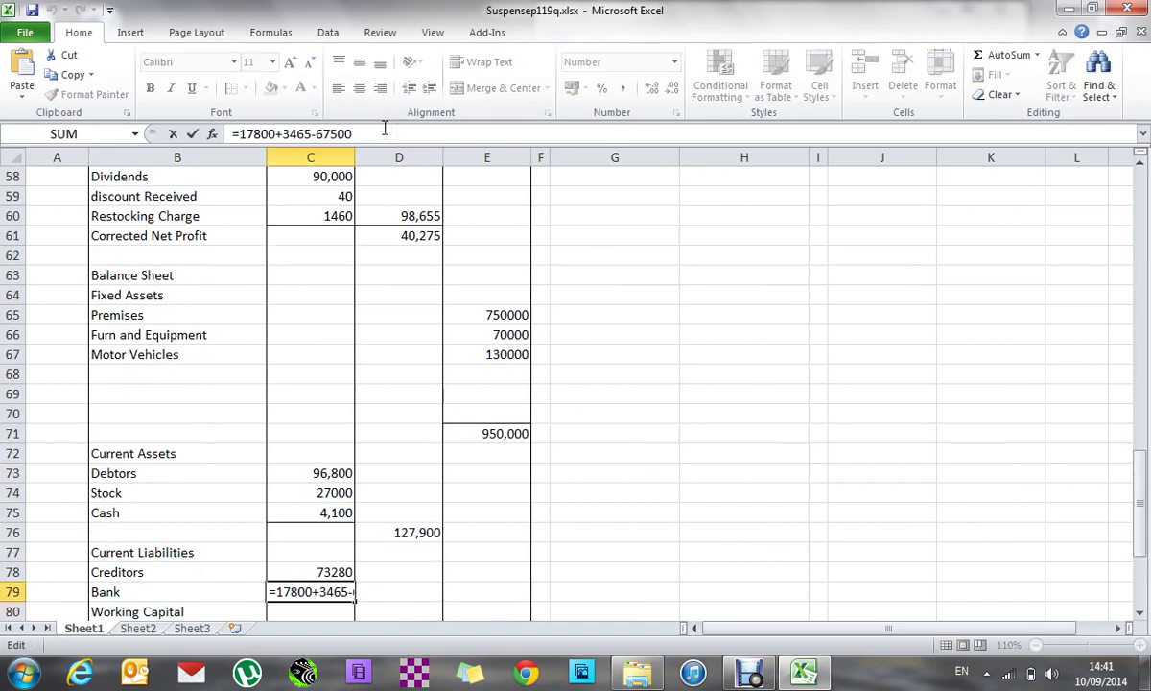
type("-620")
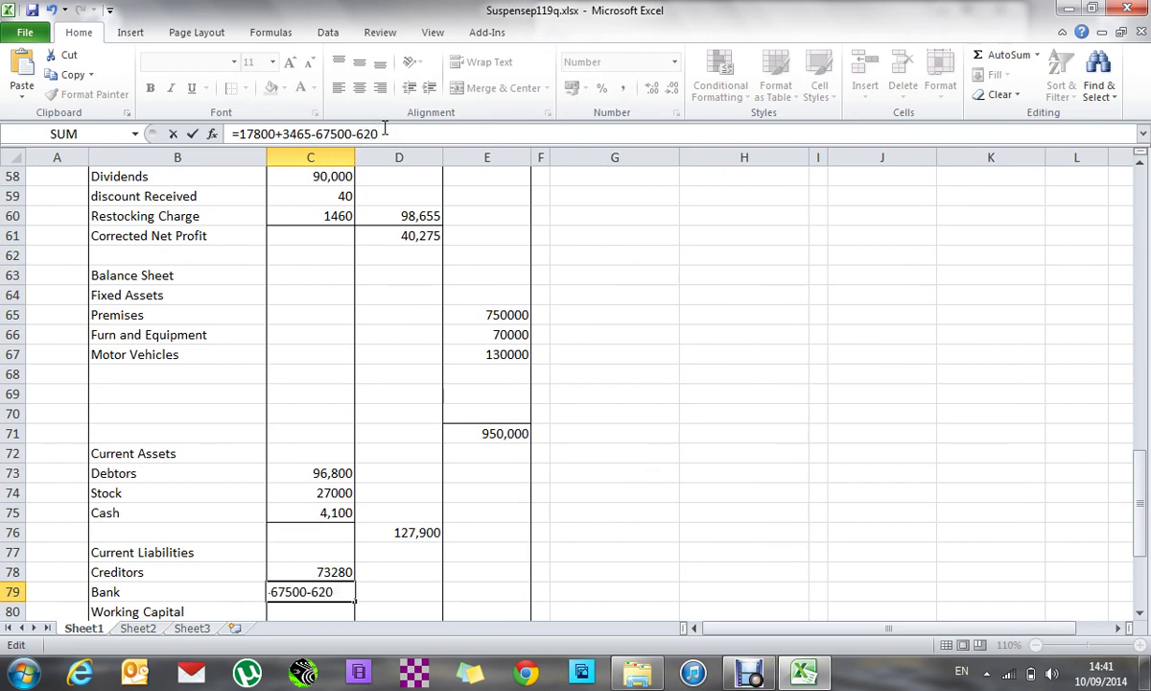
type("+")
type("900")
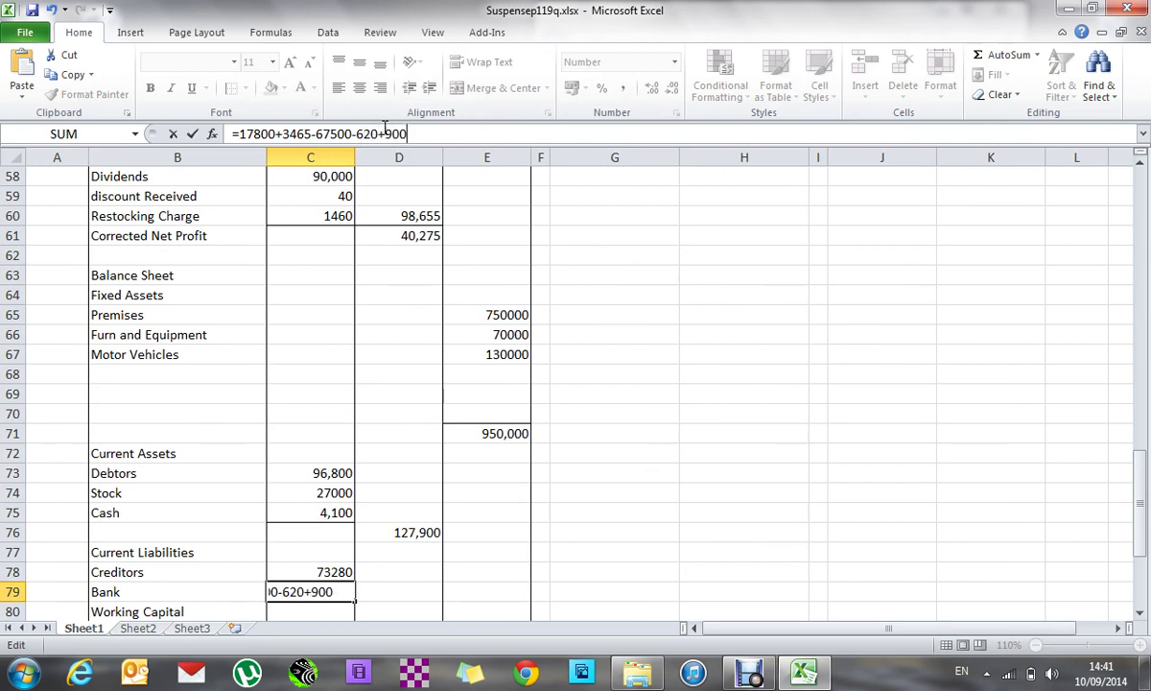
type("00")
key("Return")
- Go back up to the General Journal and examine the bank credit for the dishonoured cheque and bad debt in row 11
key("Up")
key("Up")
key("Up")
key("Up")
key("Up")
key("Up")
key("Up")
key("Up")
key("Up")
key("Up")
key("Up")
key("Up")
key("Up")
key("Up")
key("Up")
key("Up")
key("Up")
key("Up")
key("Up")
key("Up")
key("Up")
key("Up")
key("Up")
key("Up")
key("Up")
key("Up")
key("Up")
key("Up")
key("Up")
key("Up")
key("Up")
key("Up")
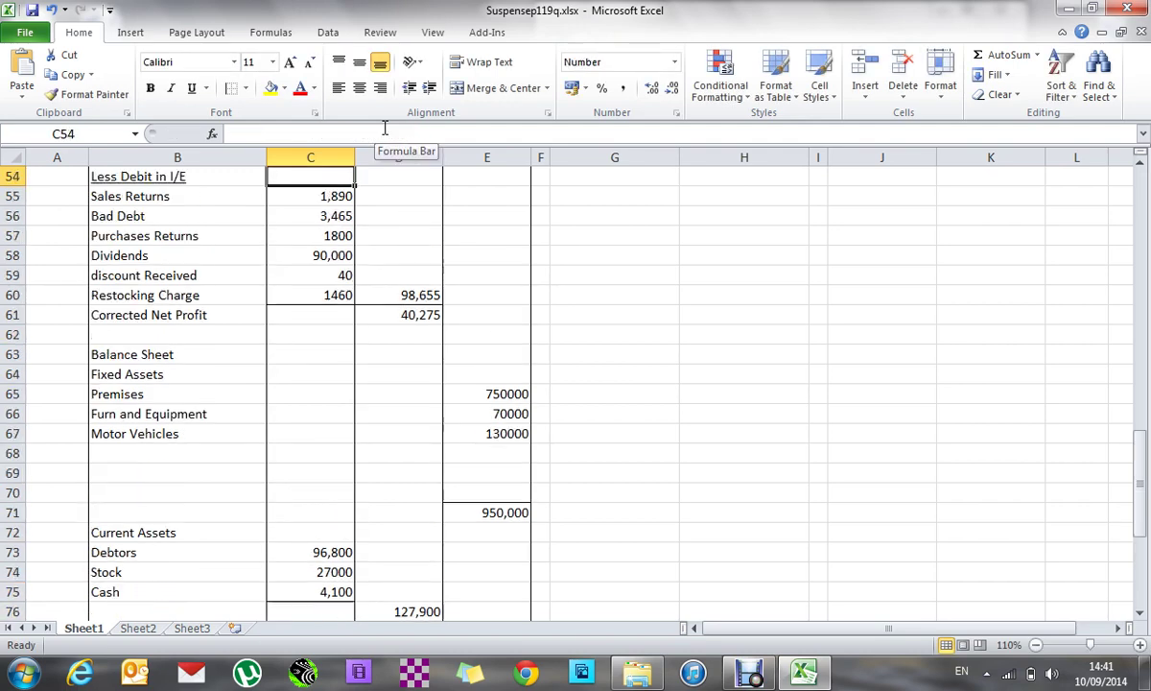
key("Up")
key("Up")
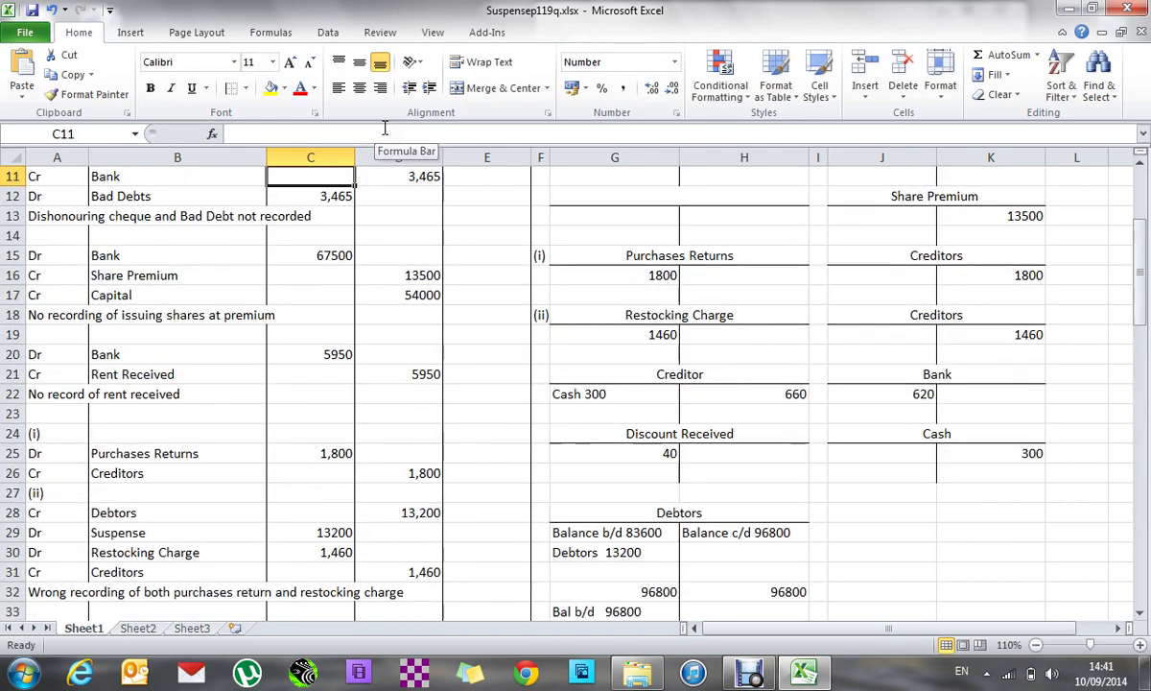
- Check the journal's bank entries from the share issue in C15 and rent received in C20 down to C40
key("Down")
key("Down")
key("Down")
key("Down")
key("Down")
key("Down")
key("Down")
key("Down")
key("Down")
key("Down")
key("Down")
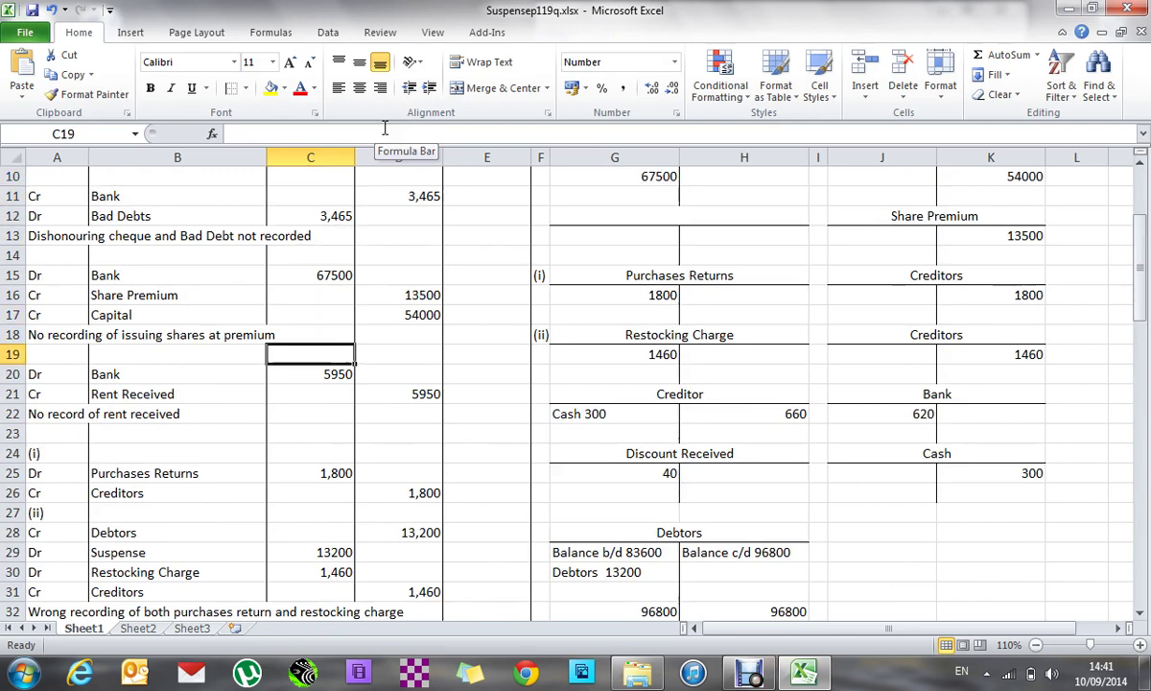
key("Down")
key("Down")
key("Down")
key("Down")
key("Down")
key("Down")
key("Down")
key("Down")
key("Down")
key("Down")
key("Down")
key("Down")
key("Down")
key("Down")
key("Down")
key("Down")
key("Down")
key("Down")
key("Down")
key("Down")
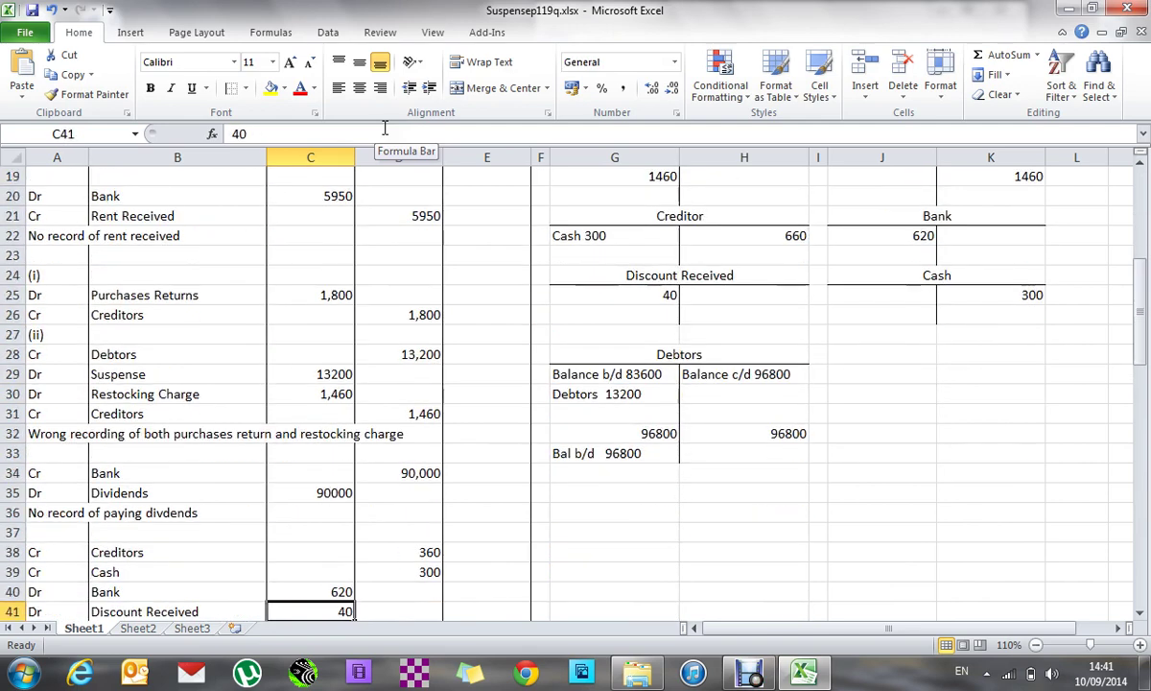
key("Down")
key("Down")
key("Down")
key("Down")
key("Down")
key("Down")
key("Down")
key("Down")
key("Down")
key("Down")
key("Down")
key("Down")
key("Down")
key("Down")
key("Down")
key("Down")
key("Down")
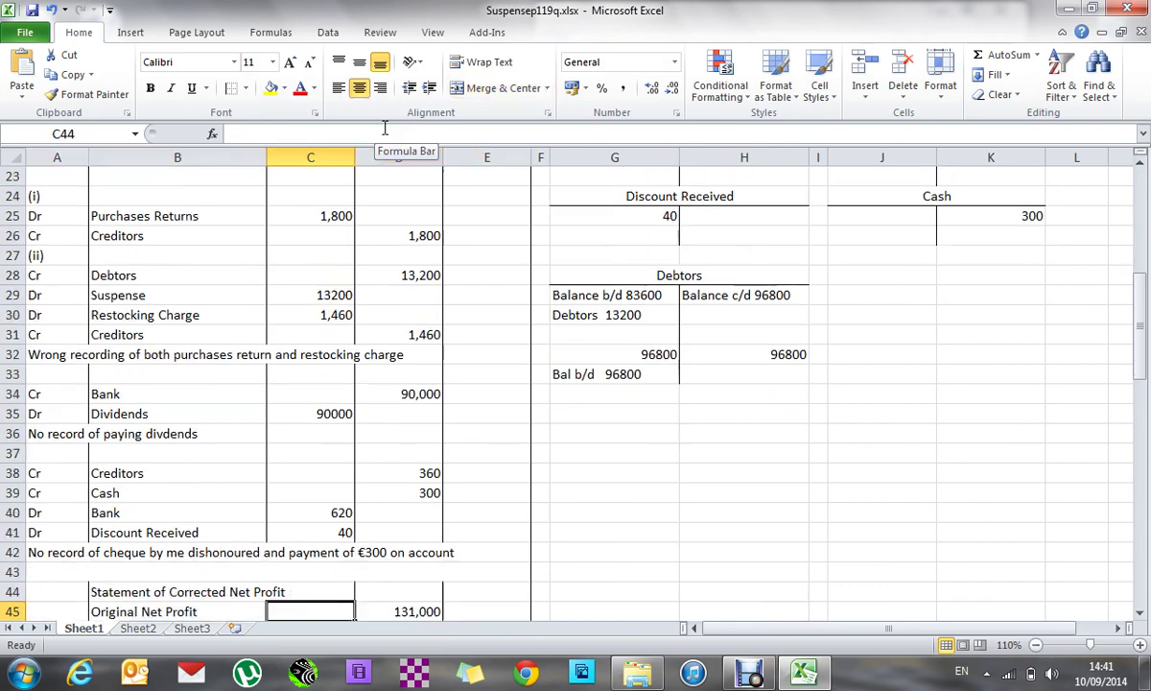
key("Down")
key("Down")
key("Down")
key("Down")
key("Down")
key("Down")
key("Down")
key("Down")
key("Down")
key("Down")
key("Down")
key("Down")
key("Down")
key("Down")
key("Down")
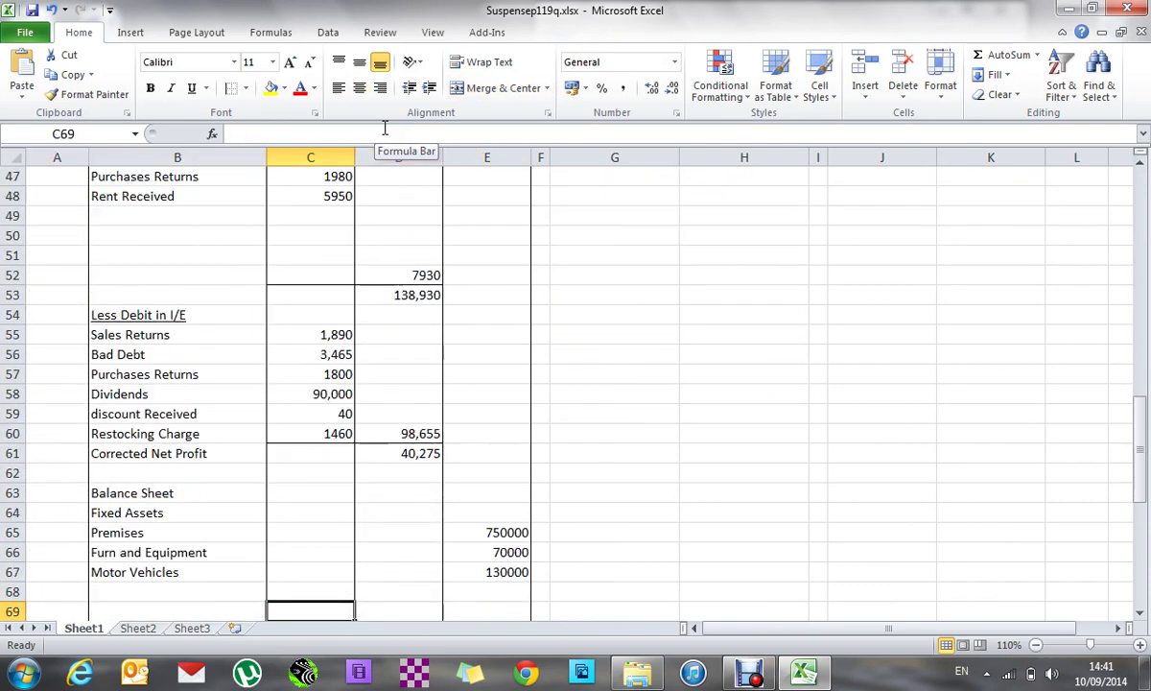
key("Down")
key("Down")
key("Down")
key("Down")
key("Down")
key("Down")
key("Down")
key("Down")
key("Down")
key("Down")
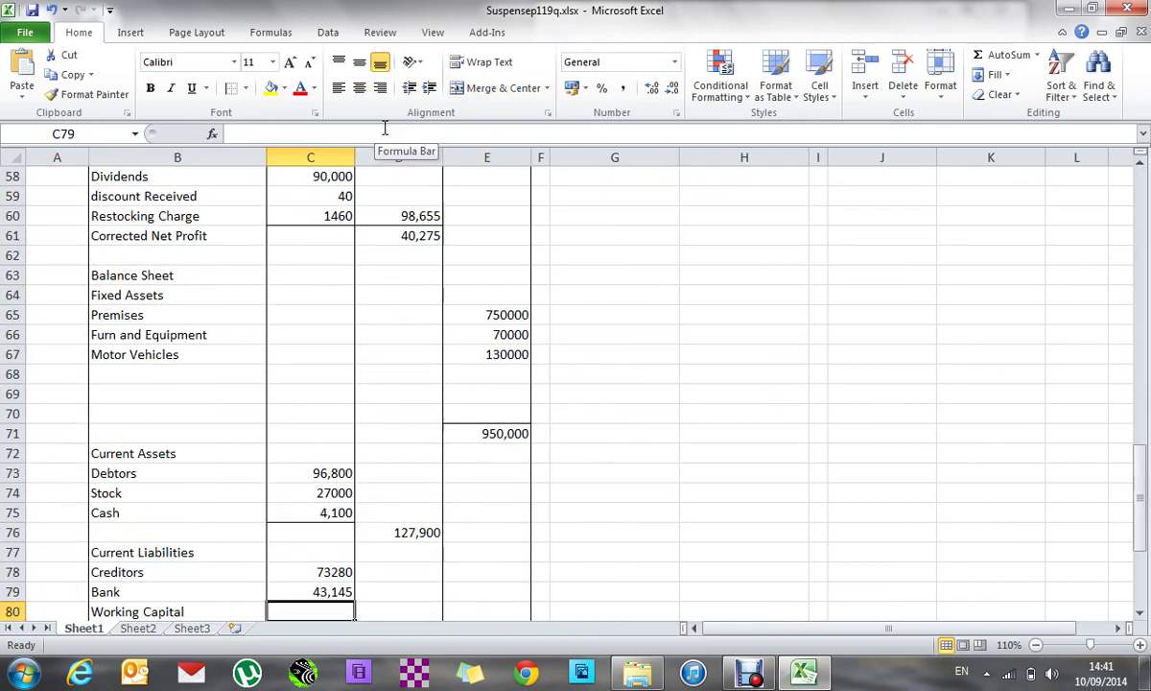
key("Up")
key("Up")
key("Up")
key("Up")
key("Up")
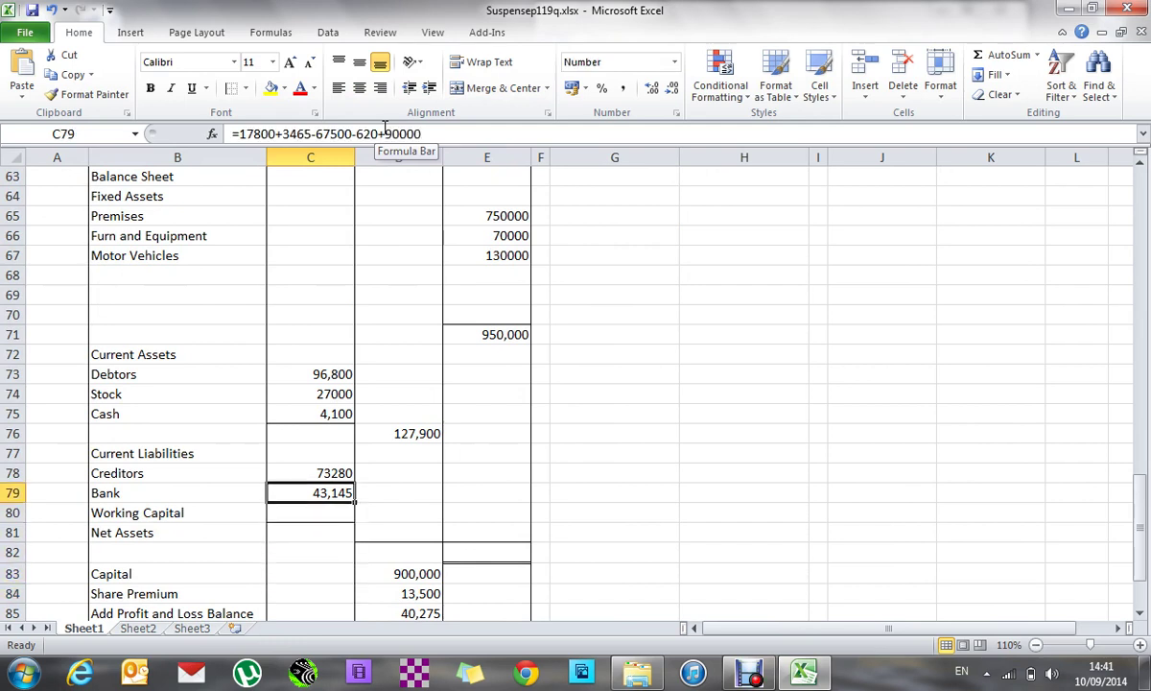
left_click(427, 134)
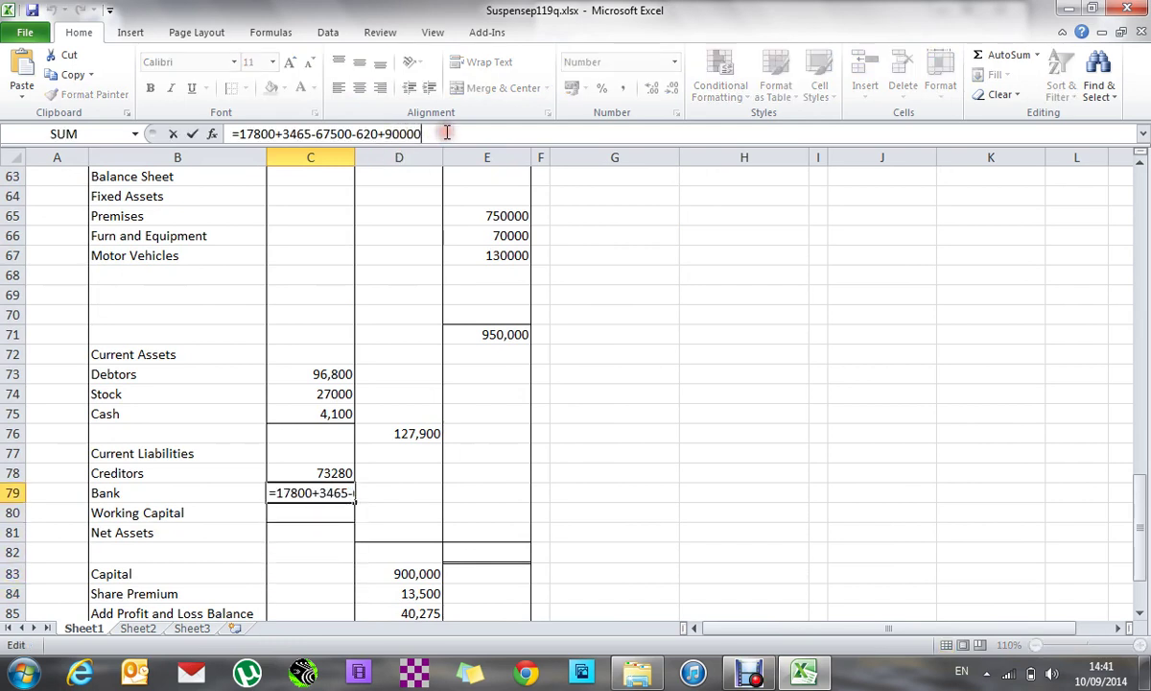
type("-")
type("5950")
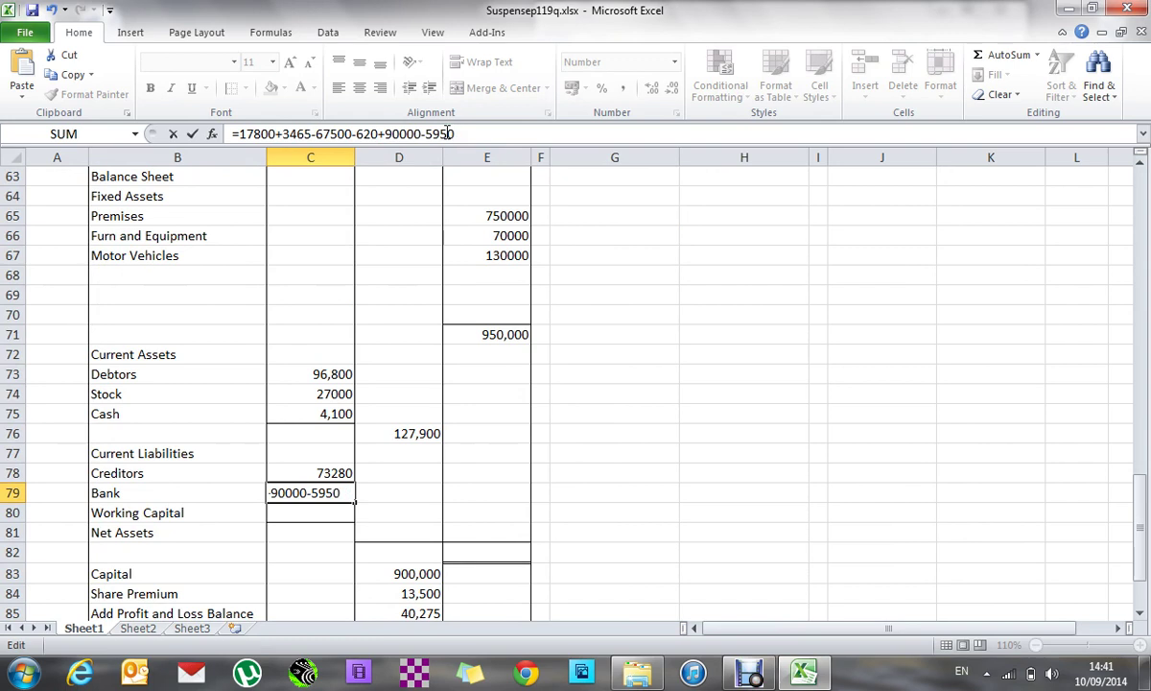
key("Return")
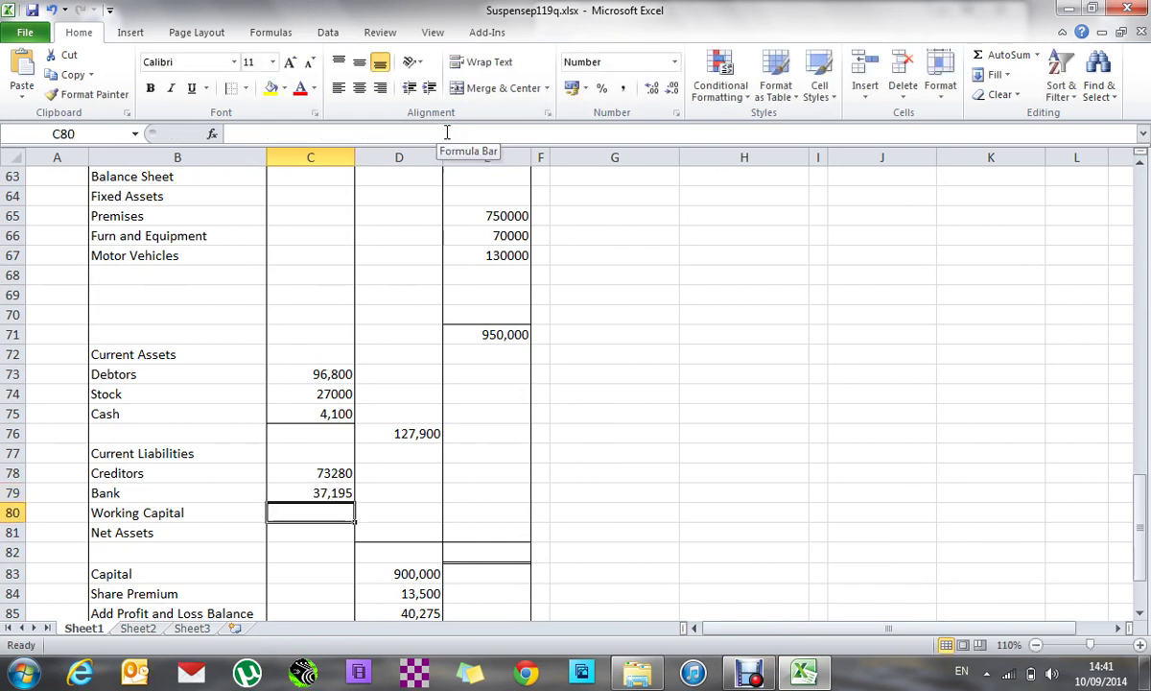
- Total the current liabilities in D80 by adding Creditors in C78 and Bank in C79
key("Right")
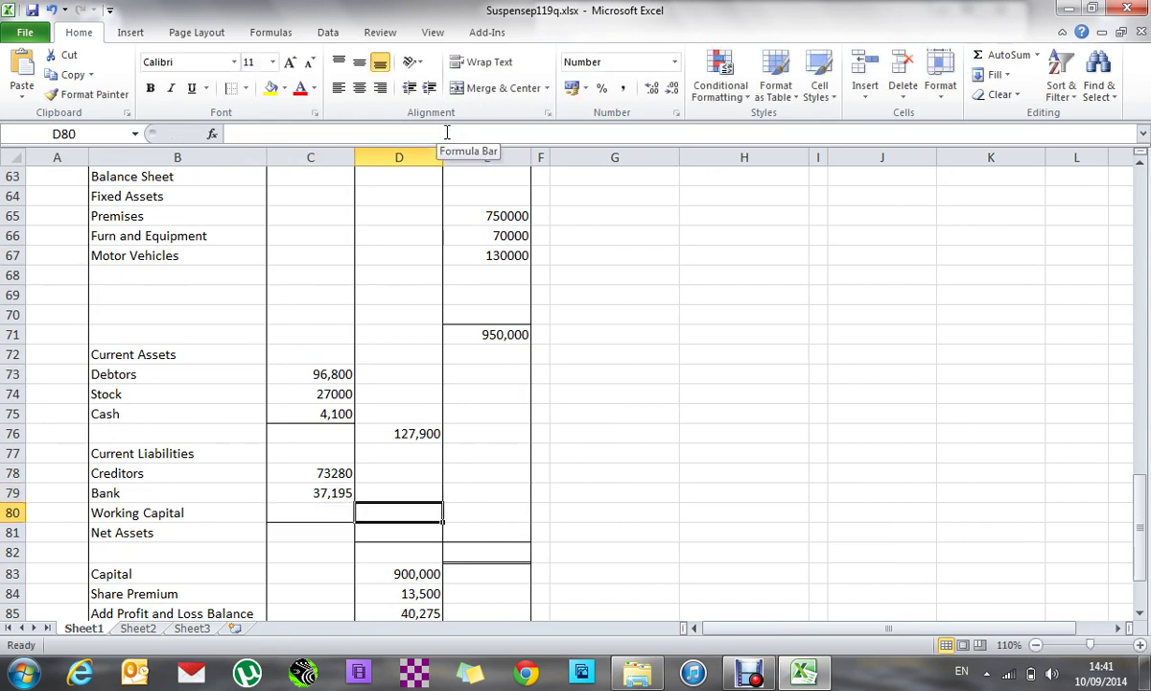
type("=")
key("Left")
key("Up")
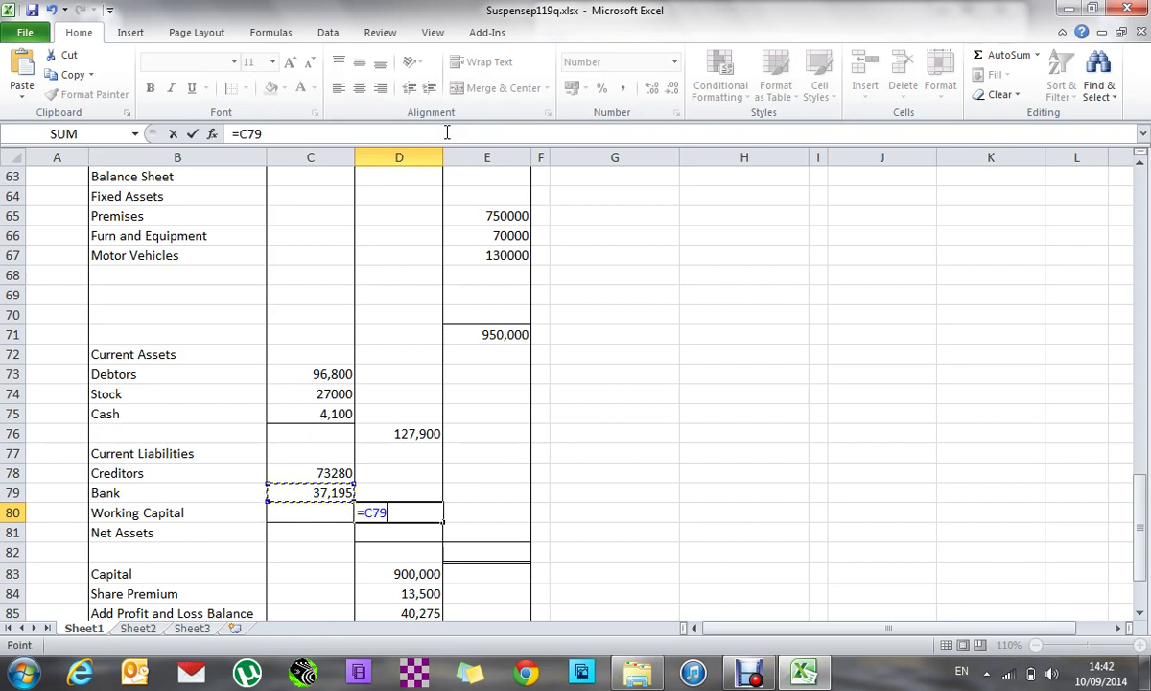
key("Up")
type("+")
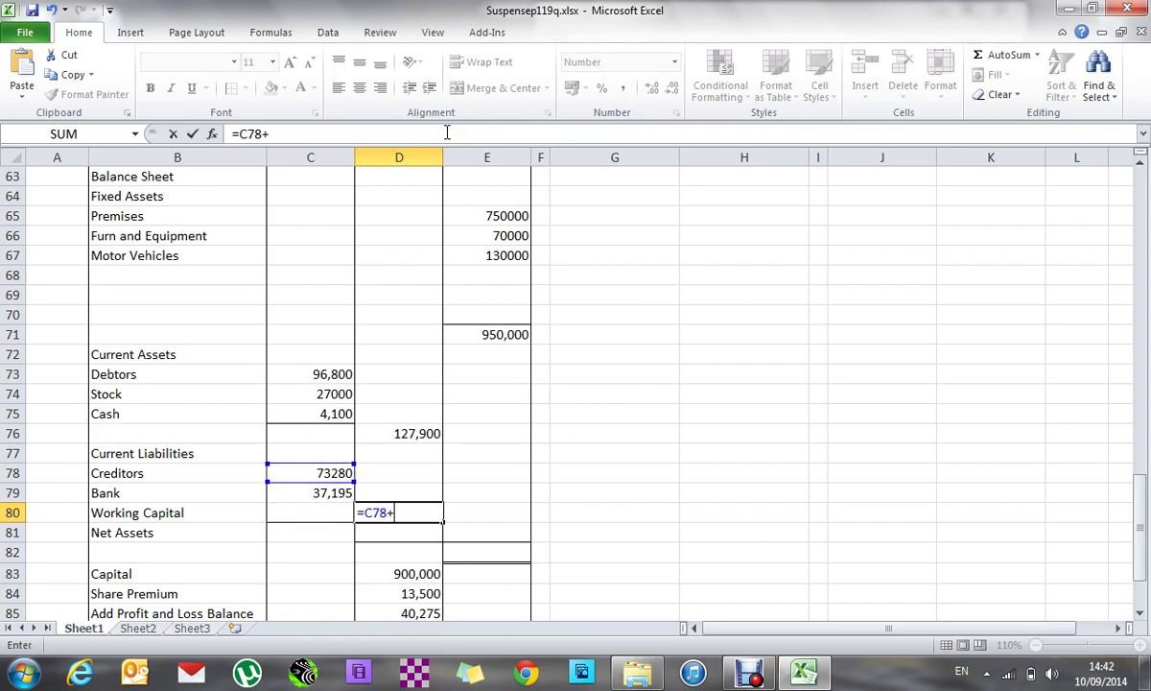
key("Left")
key("Up")
key("Return")
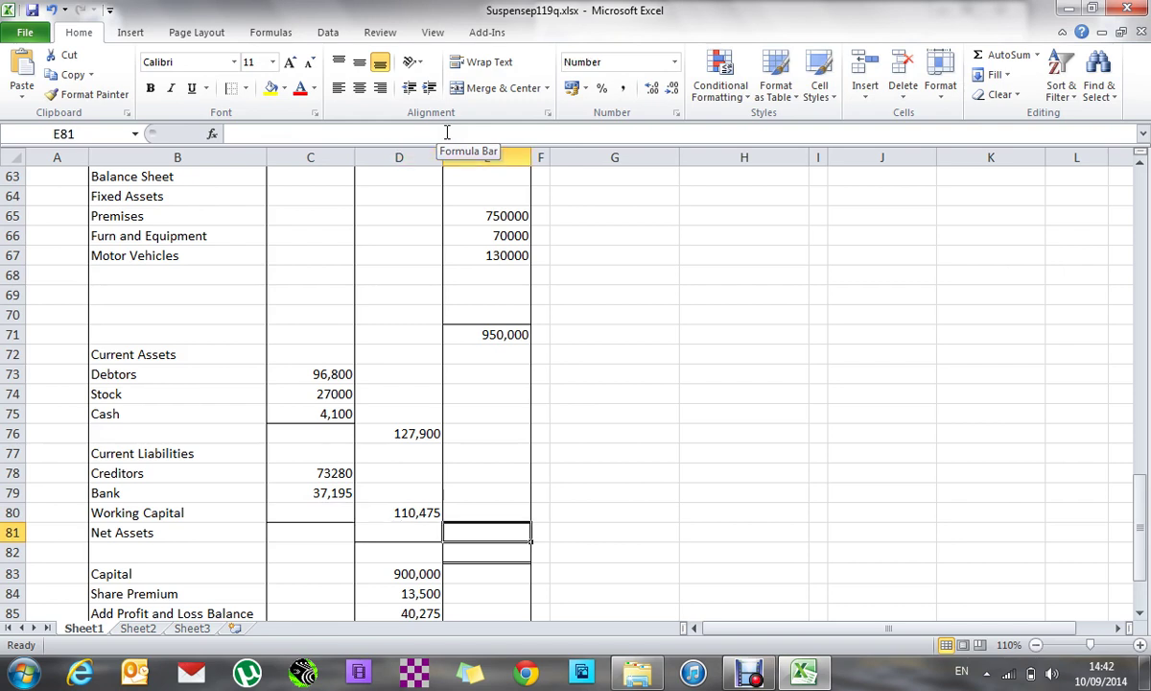
- Calculate Working Capital in E80 by subtracting the current liabilities total in D80 from the current assets total in D76
key("Up")
key("Right")
type("=")
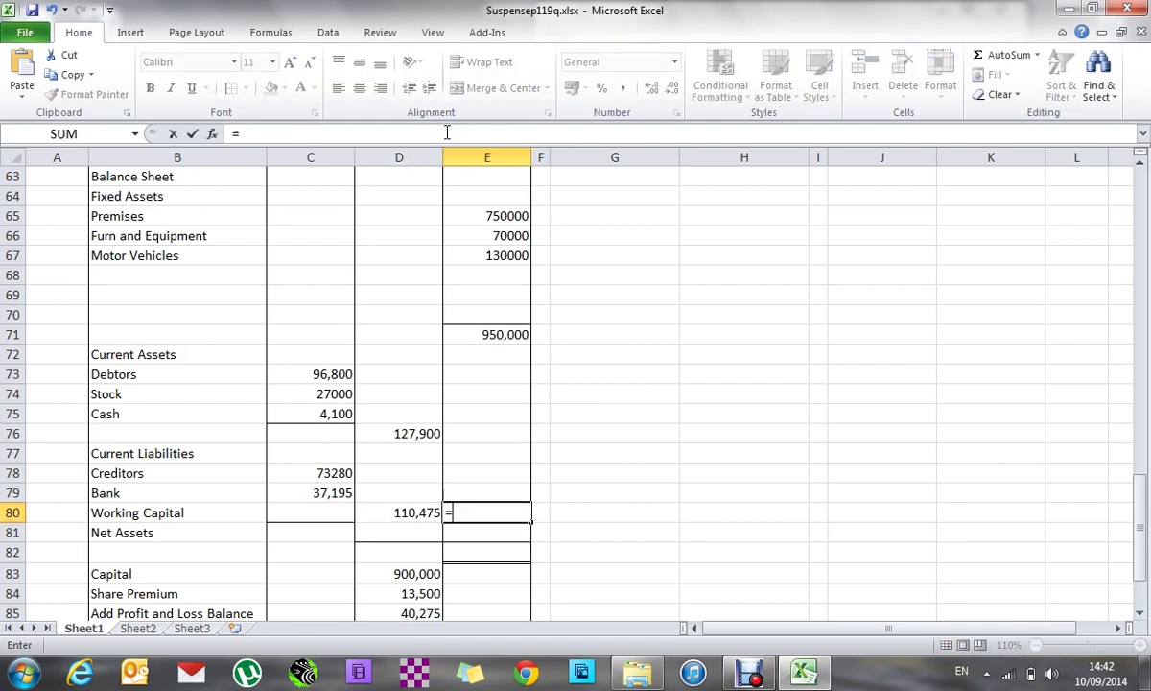
key("Left")
key("Up")
key("Up")
key("Up")
key("Up")
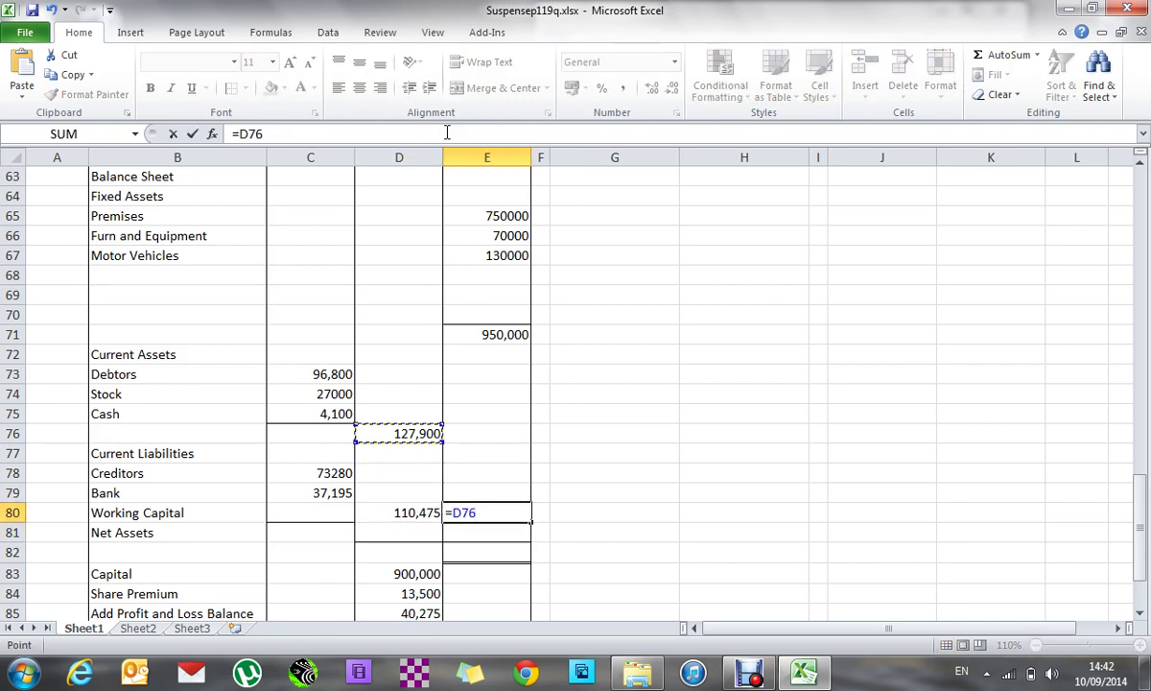
type("-")
key("Left")
key("Return")
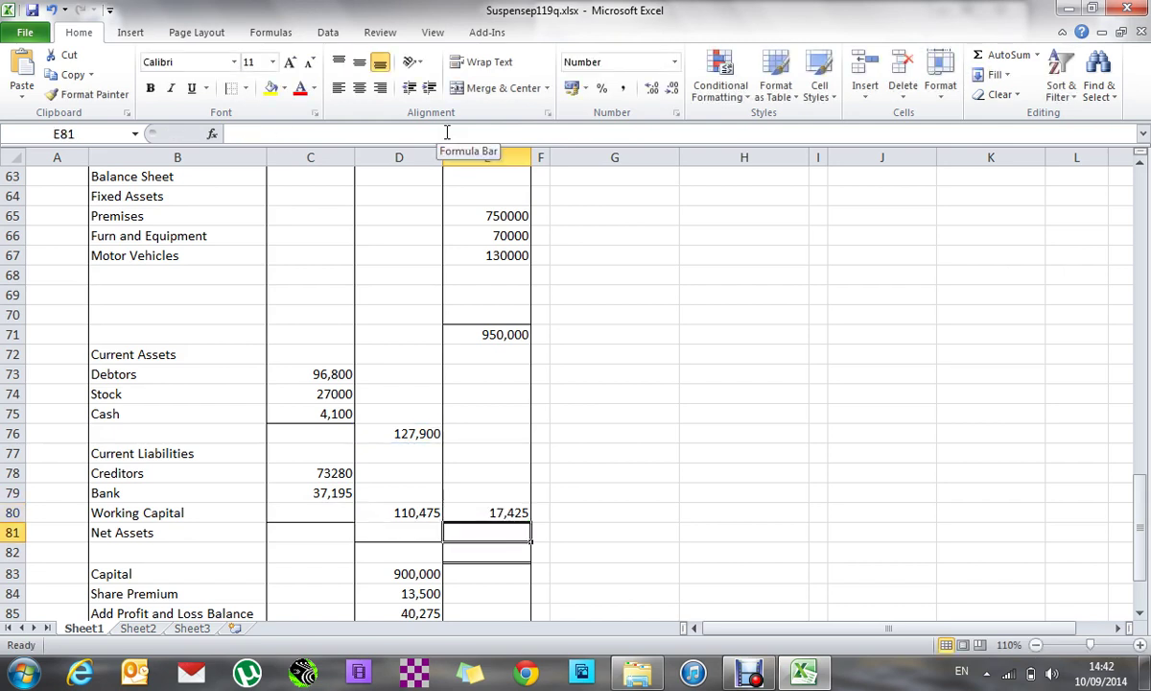
- Calculate the net assets total in E82 by adding the fixed assets total in E71 and Working Capital in E80
key("Down")
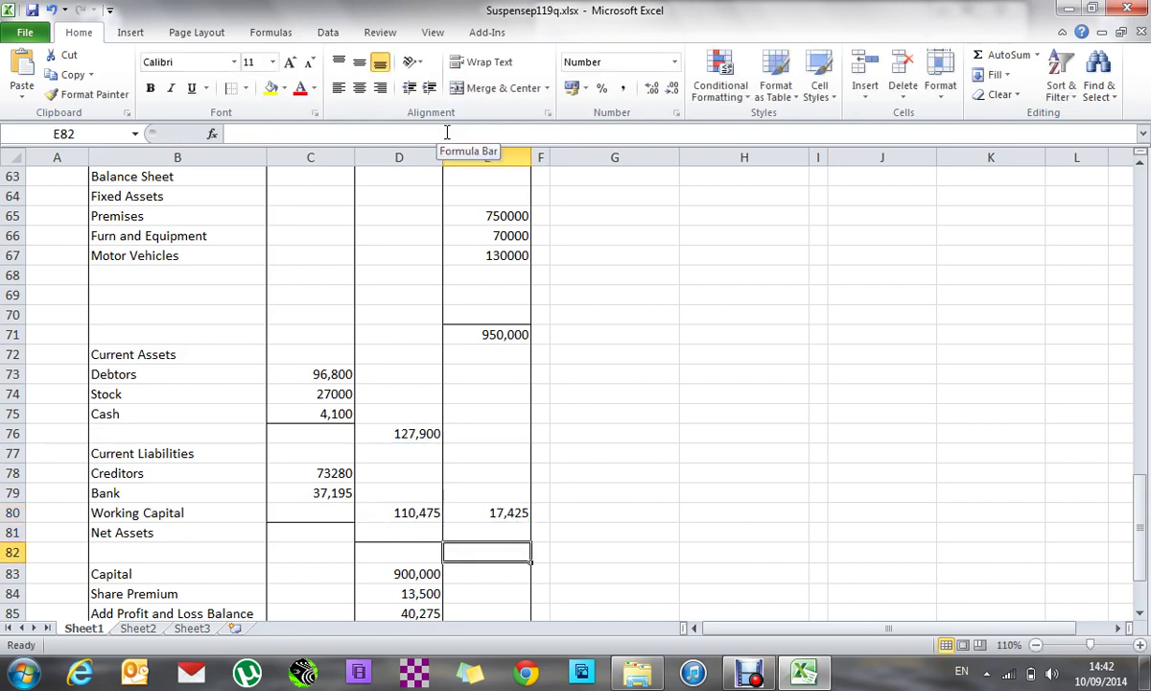
type("=")
key("Up")
key("Up")
key("Up")
key("Up")
key("Up")
key("Up")
key("Up")
key("Up")
key("Up")
key("Up")
key("Up")
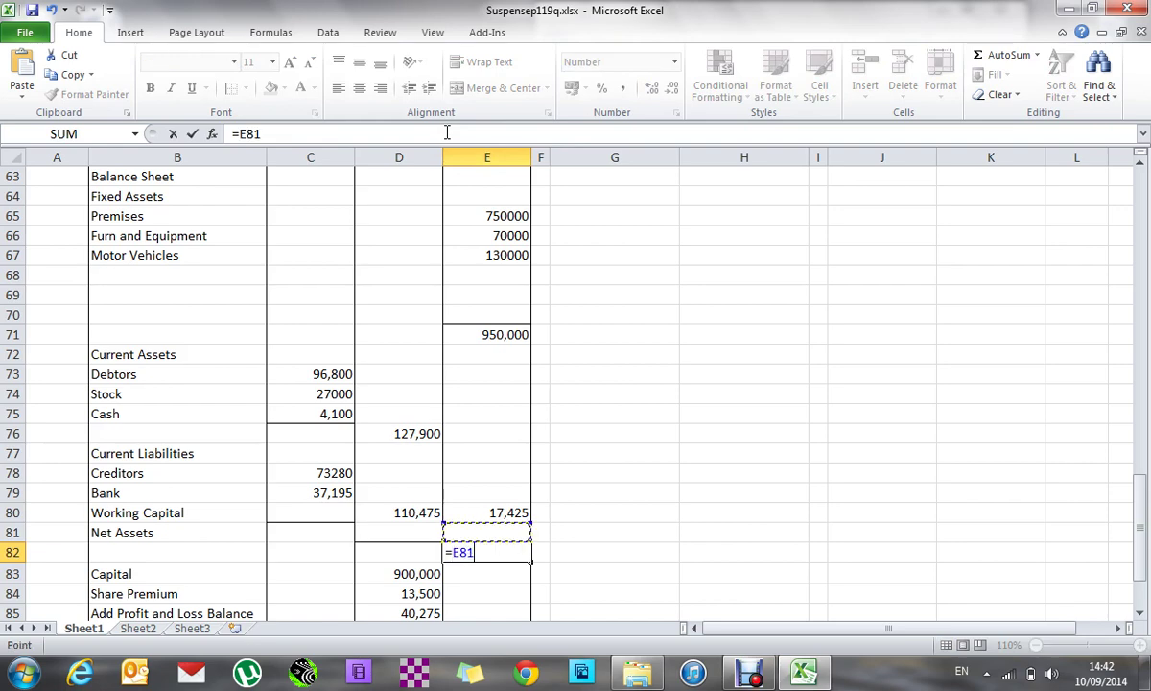
type("+")
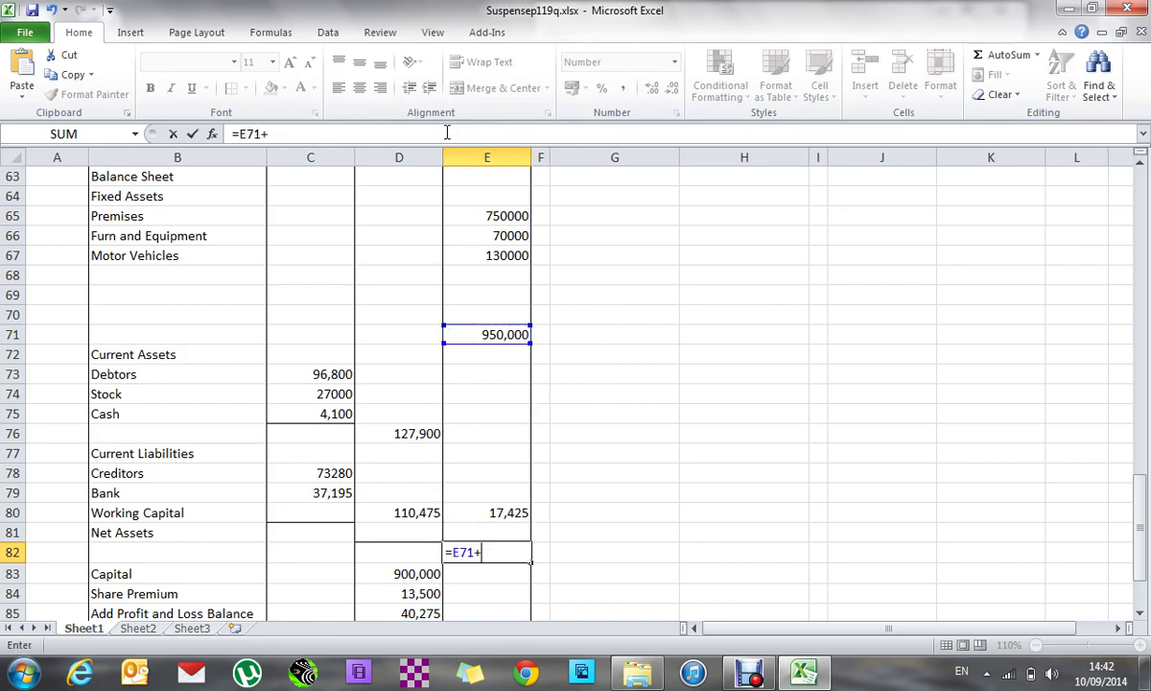
key("Up")
key("Up")
key("Return")
- Calculate the difference between the net assets total and the capital total in G88 with =E82-E88
key("Down")
key("Down")
key("Down")
key("Down")
key("Down")
key("Down")
key("Down")
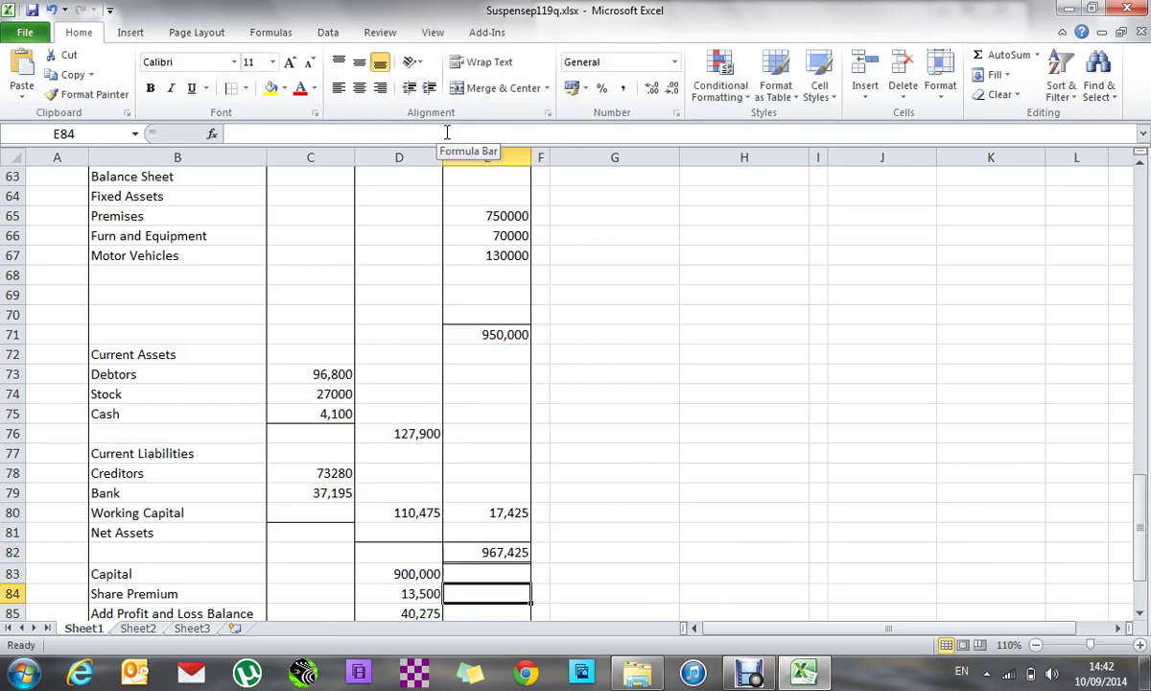
key("Up")
key("Up")
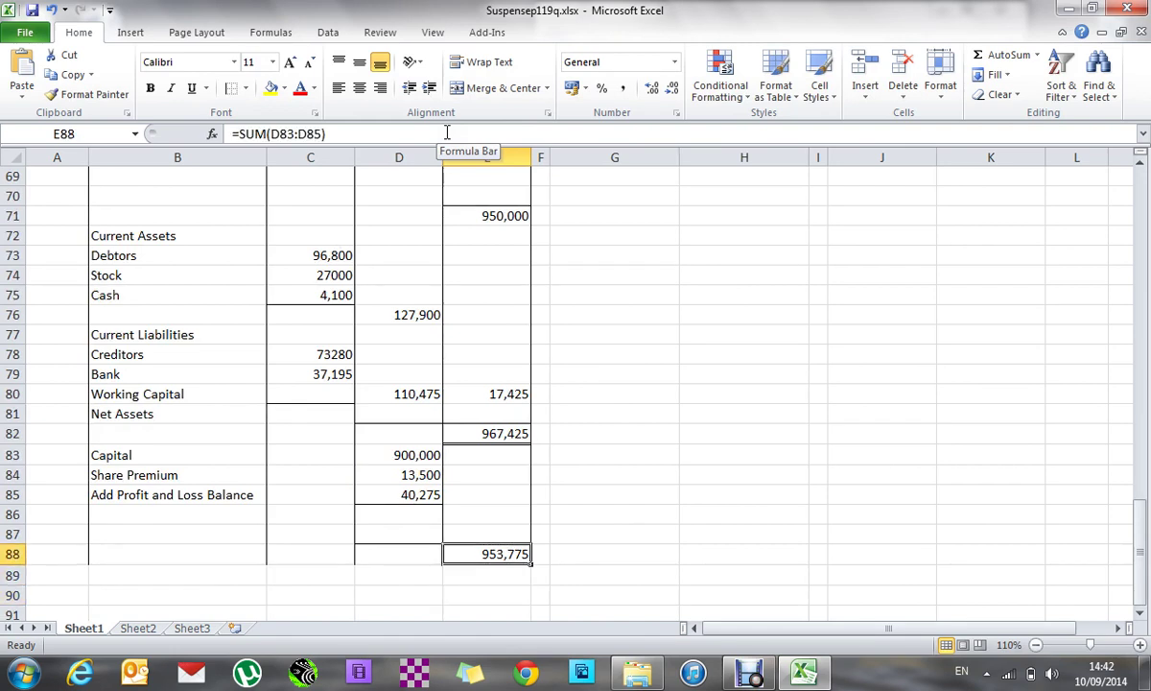
key("Right")
key("Right")
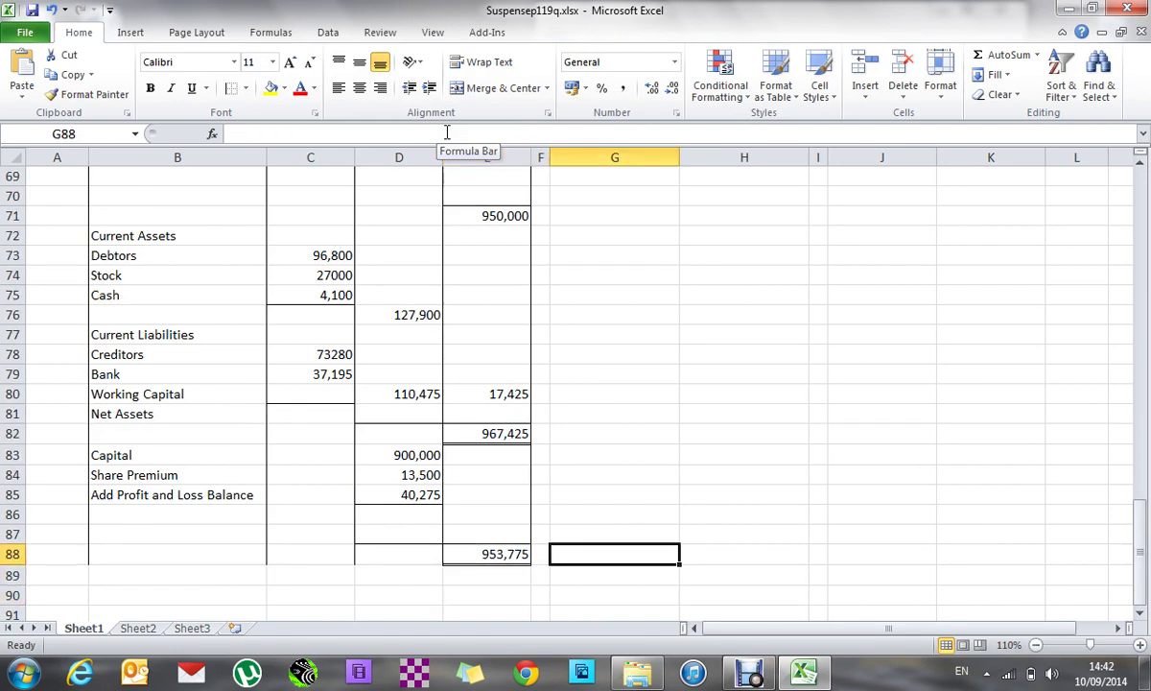
type("=")
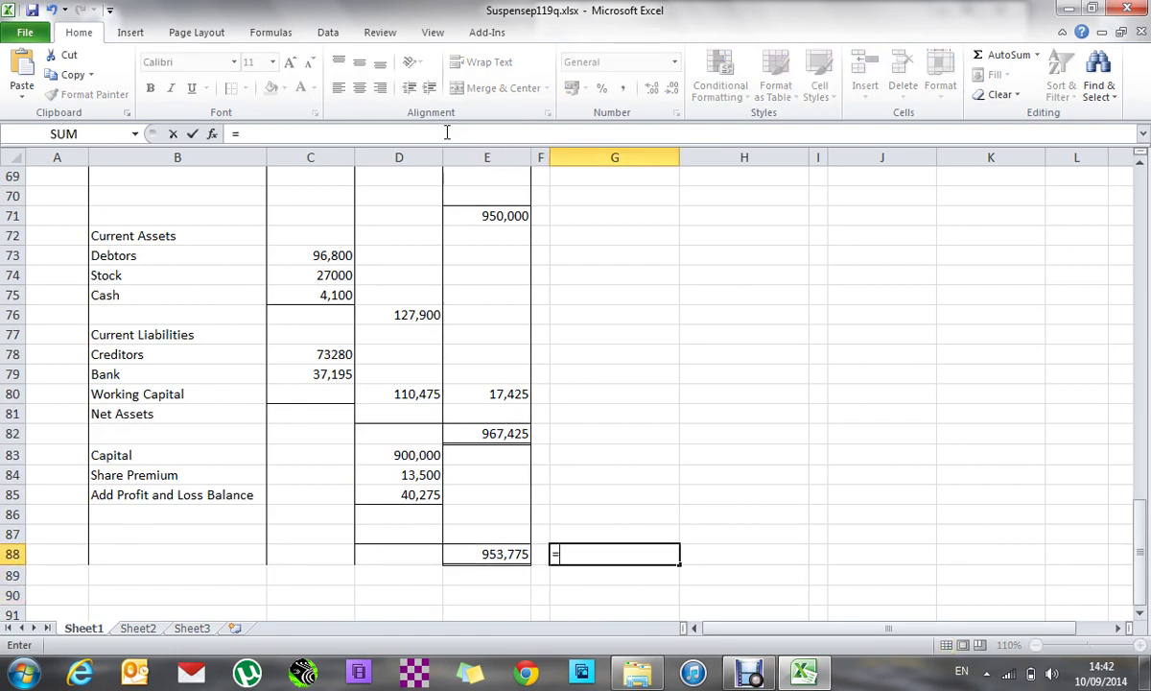
key("Left")
key("Up")
key("Up")
key("Up")
key("Up")
key("Up")
key("Up")
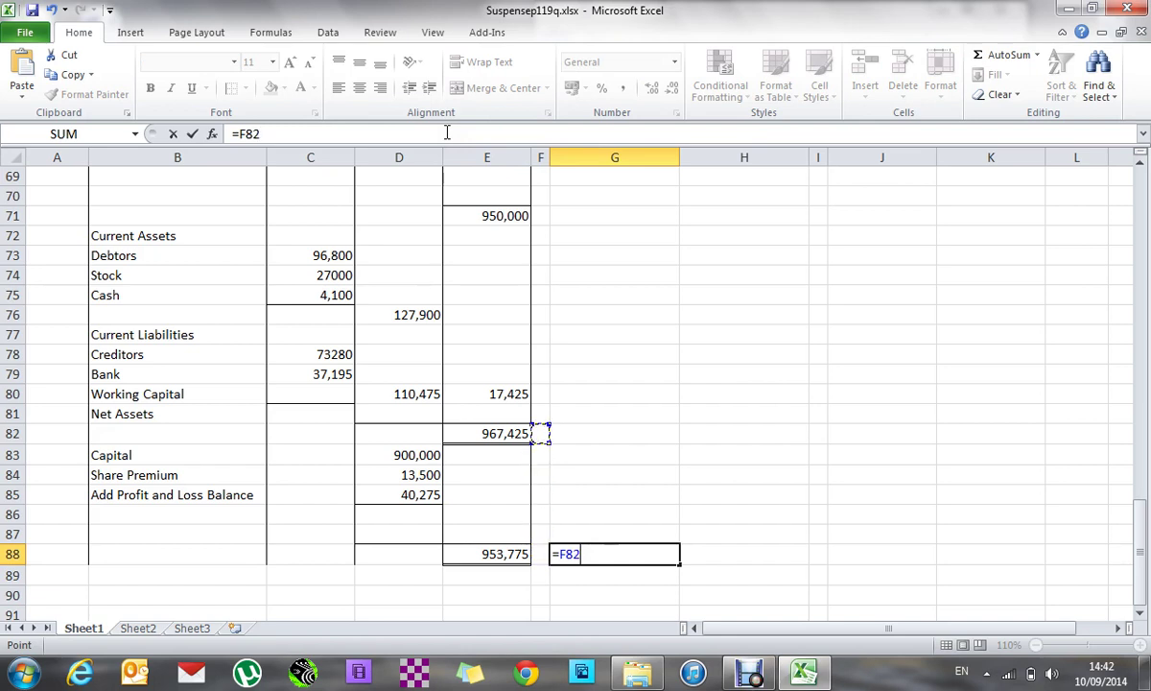
key("Left")
type("-")
key("Left")
key("Left")
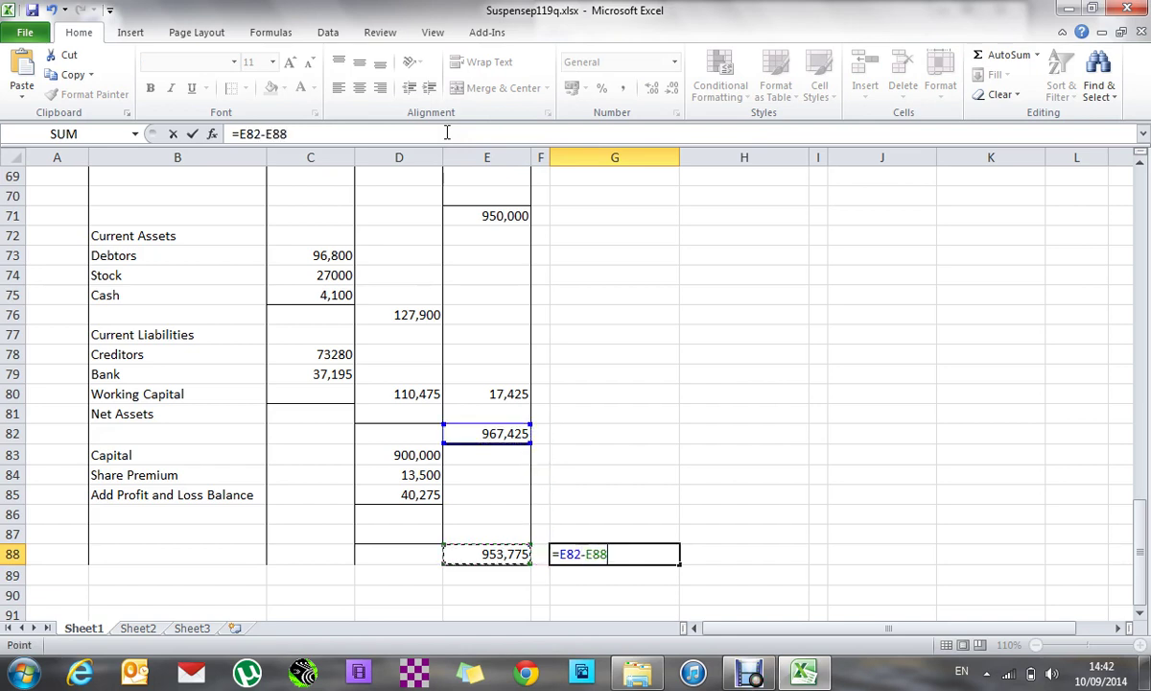
key("Return")
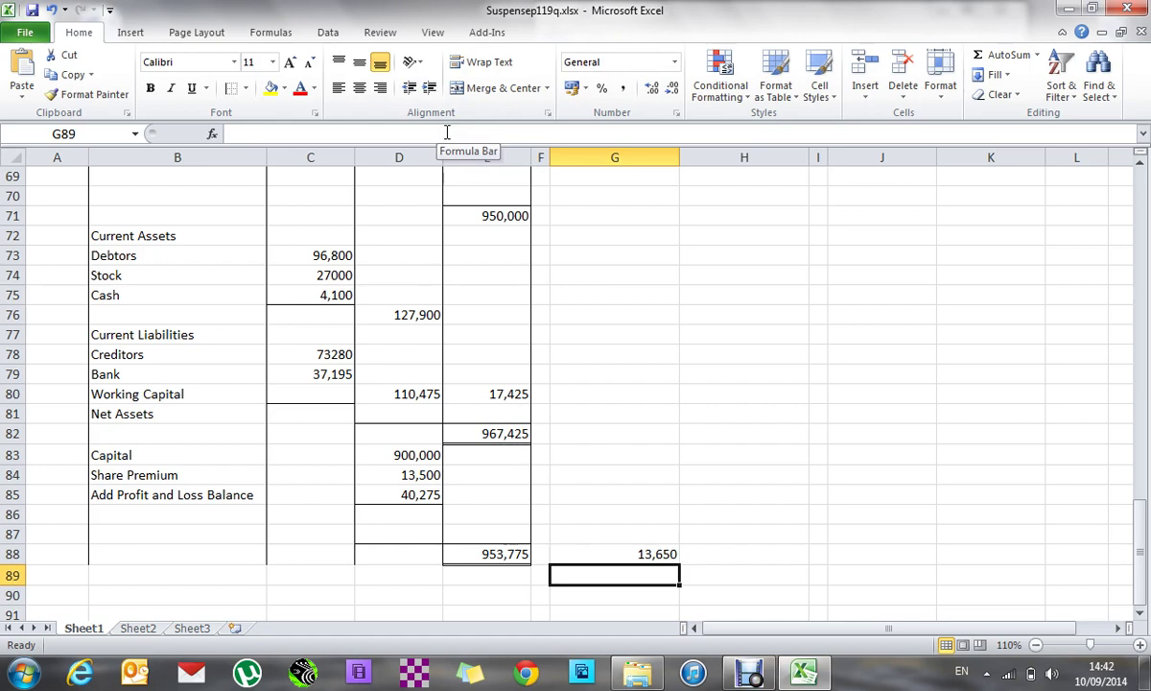
key("Left")
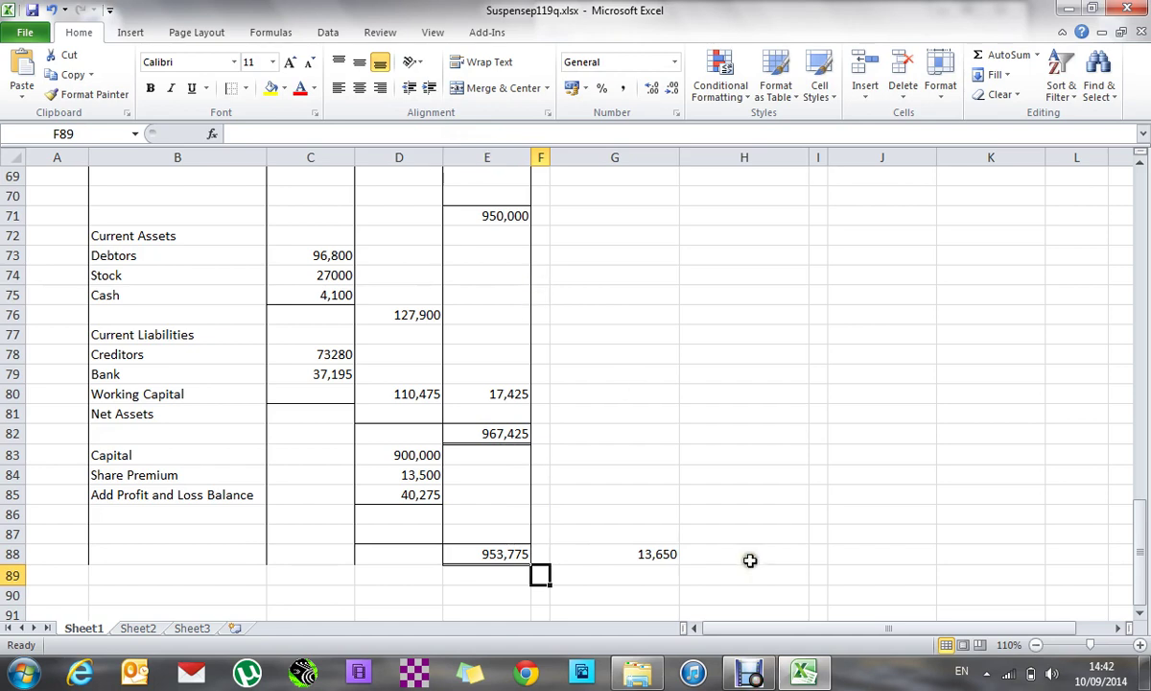
left_click(746, 675)
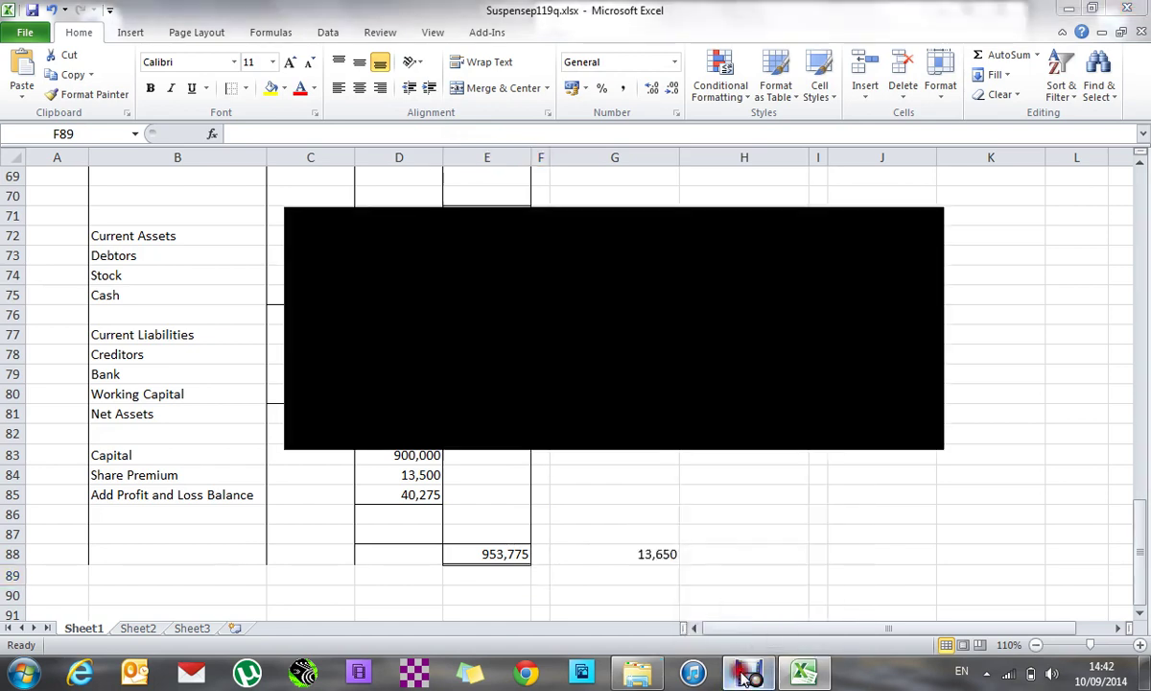